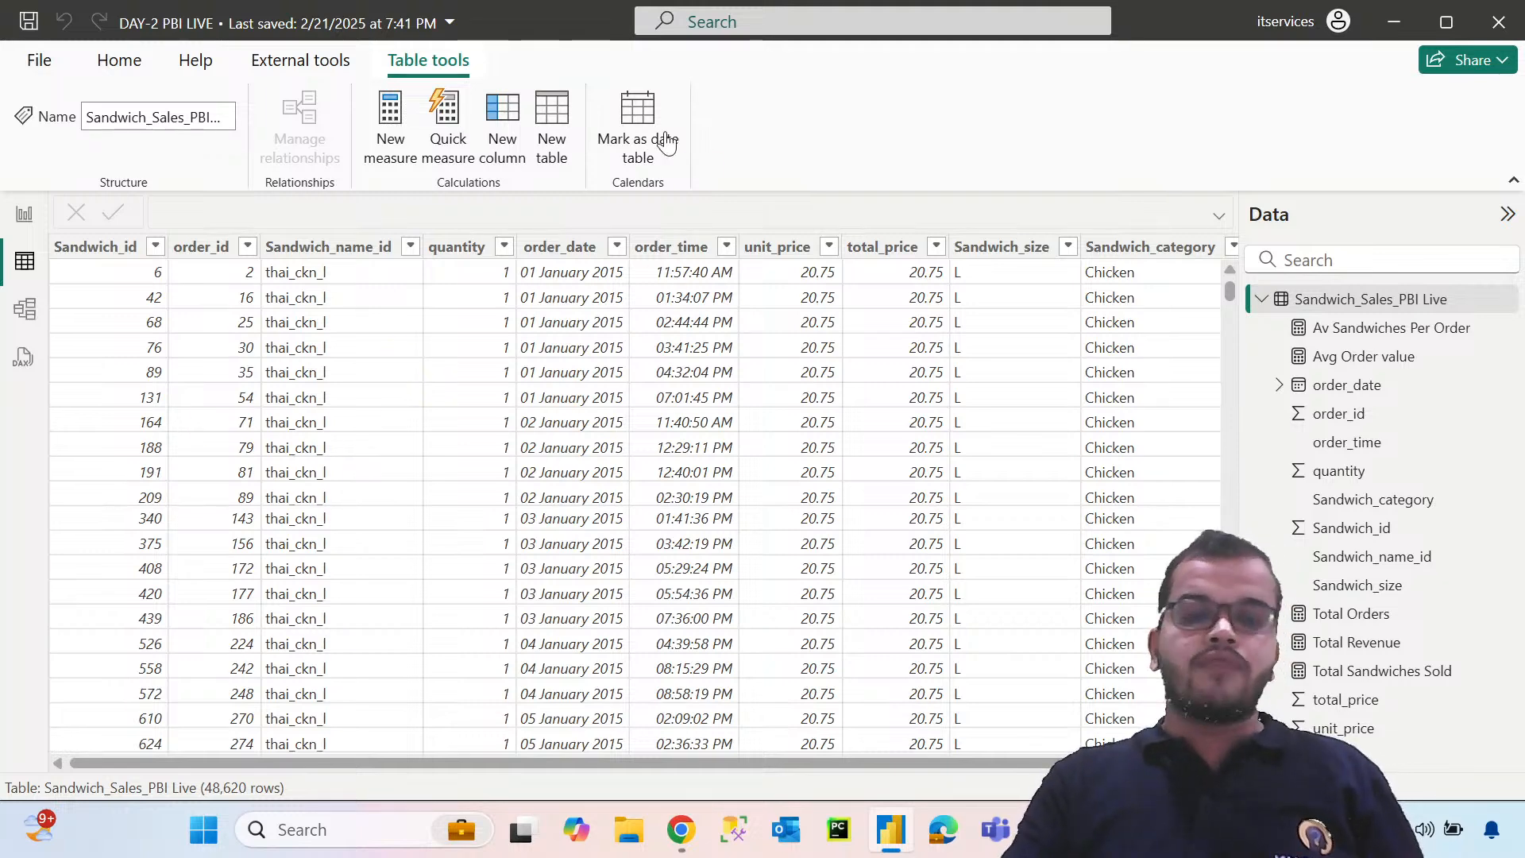
Examine the range of dates available in the order_date column's filter list, leaving the filter unapplied
{"action": "left_click", "coordinate": [618, 248]}
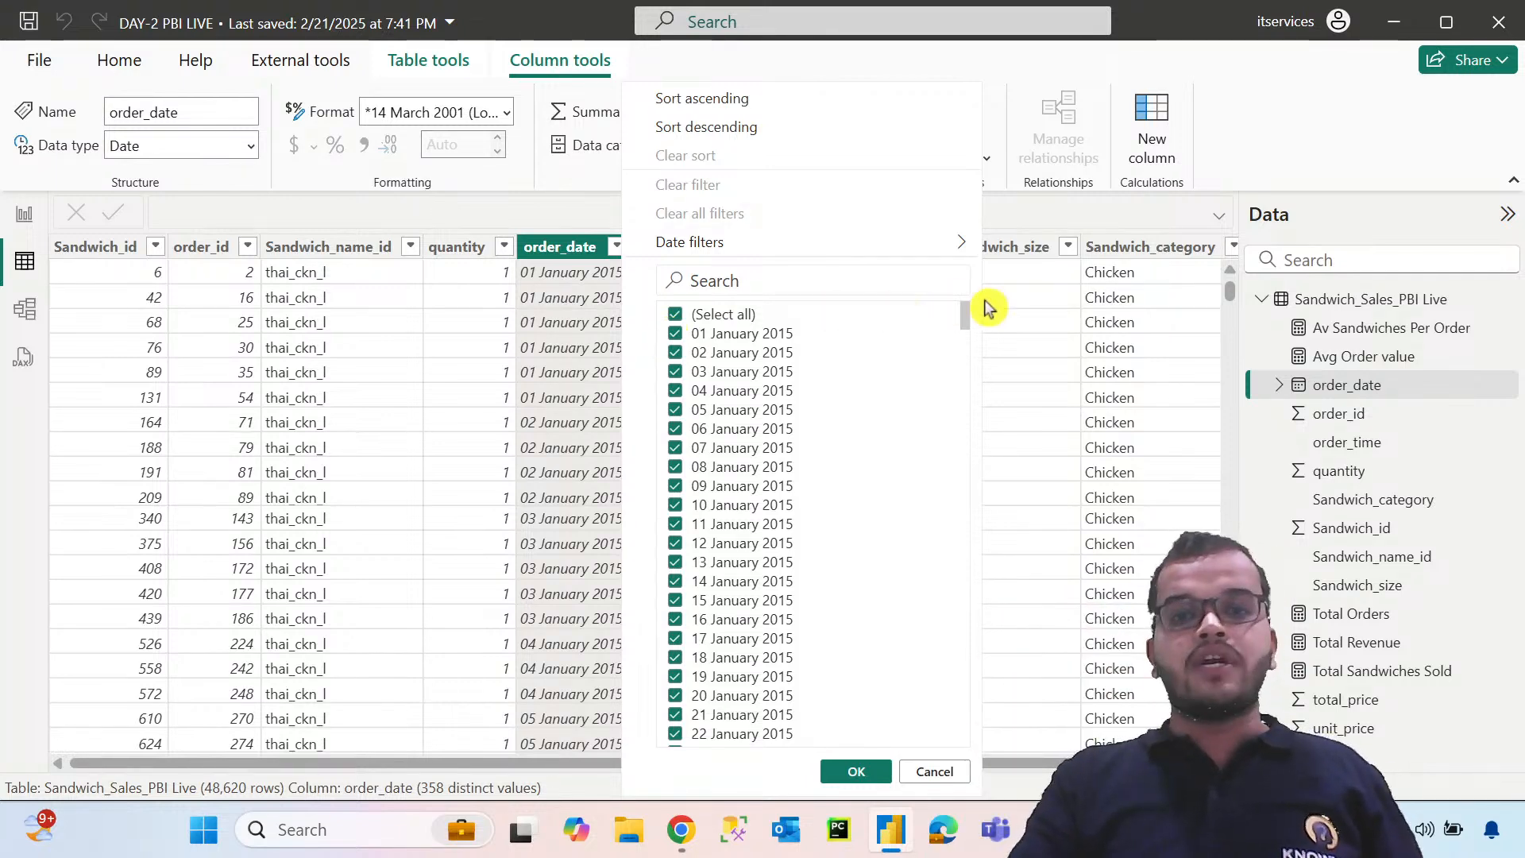
{"action": "scroll", "coordinate": [971, 318], "scroll_direction": "down", "scroll_amount": 3}
{"action": "left_click_drag", "start_coordinate": [988, 452], "coordinate": [1042, 778]}
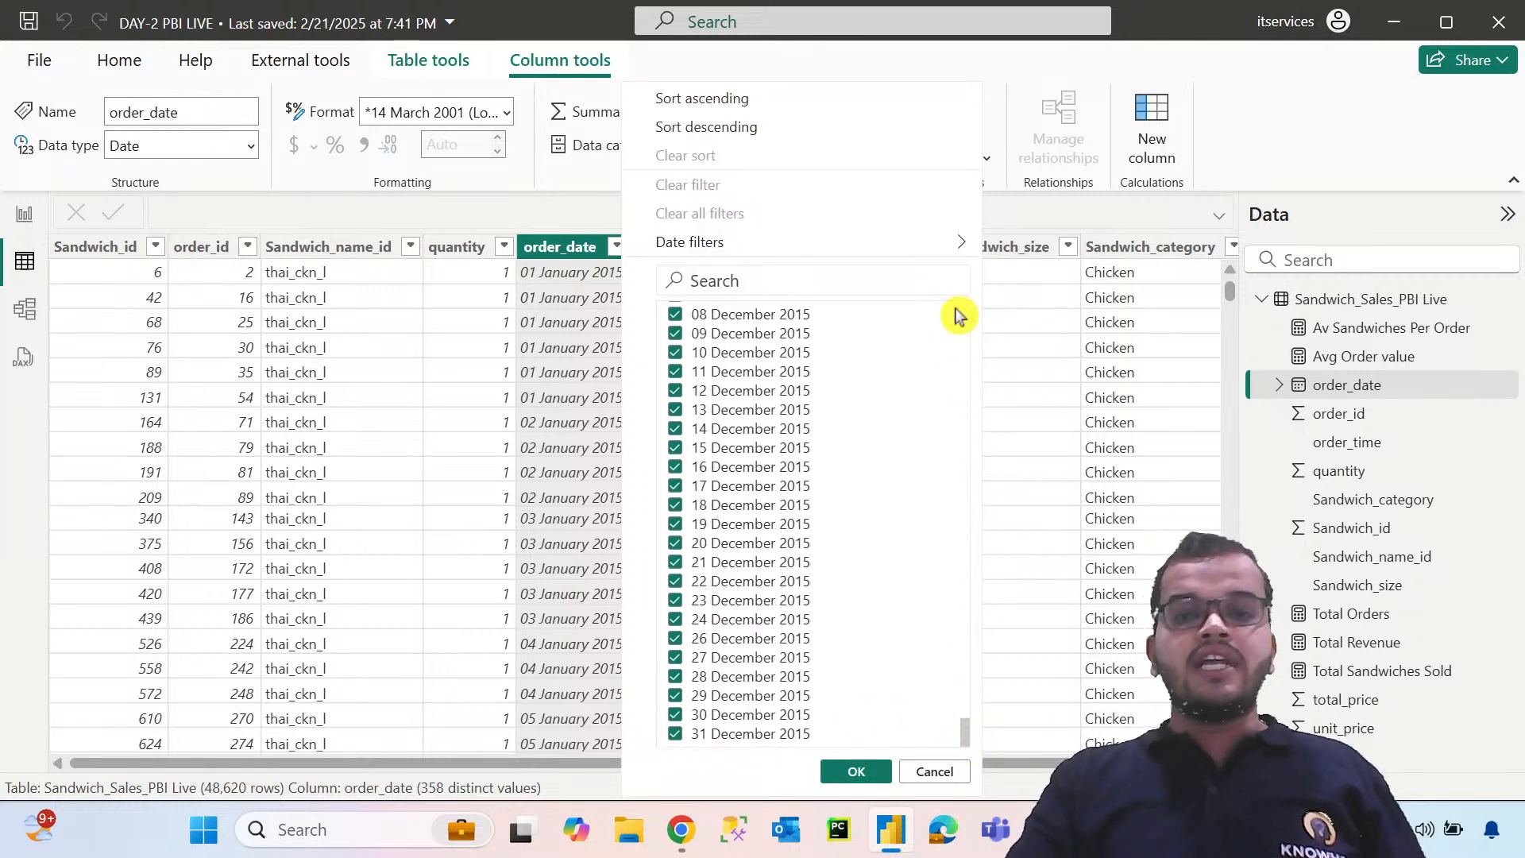
{"action": "left_click_drag", "start_coordinate": [965, 738], "coordinate": [953, 299]}
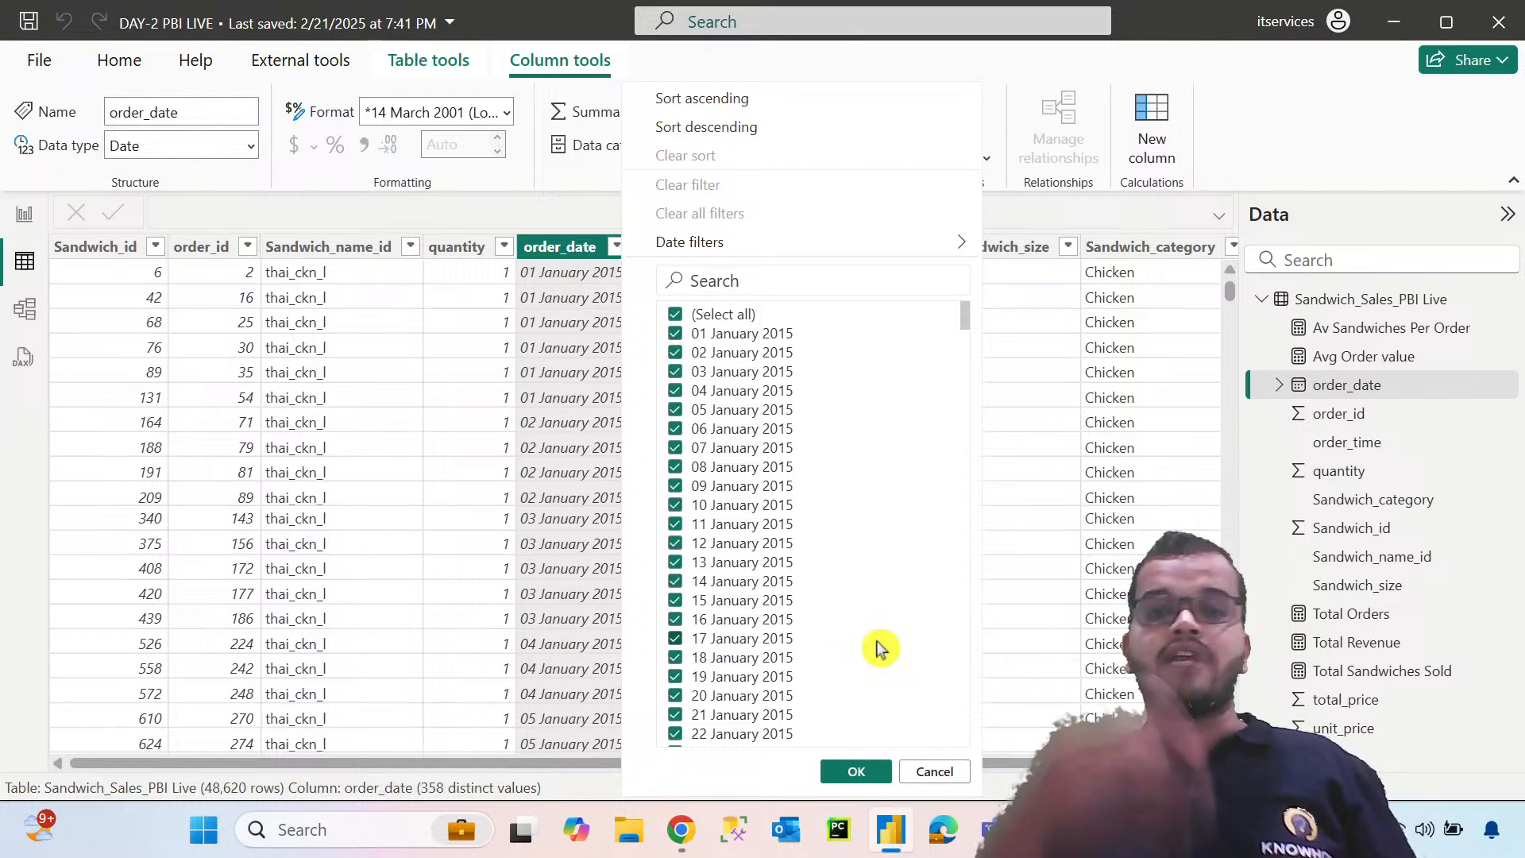
{"action": "left_click", "coordinate": [933, 772]}
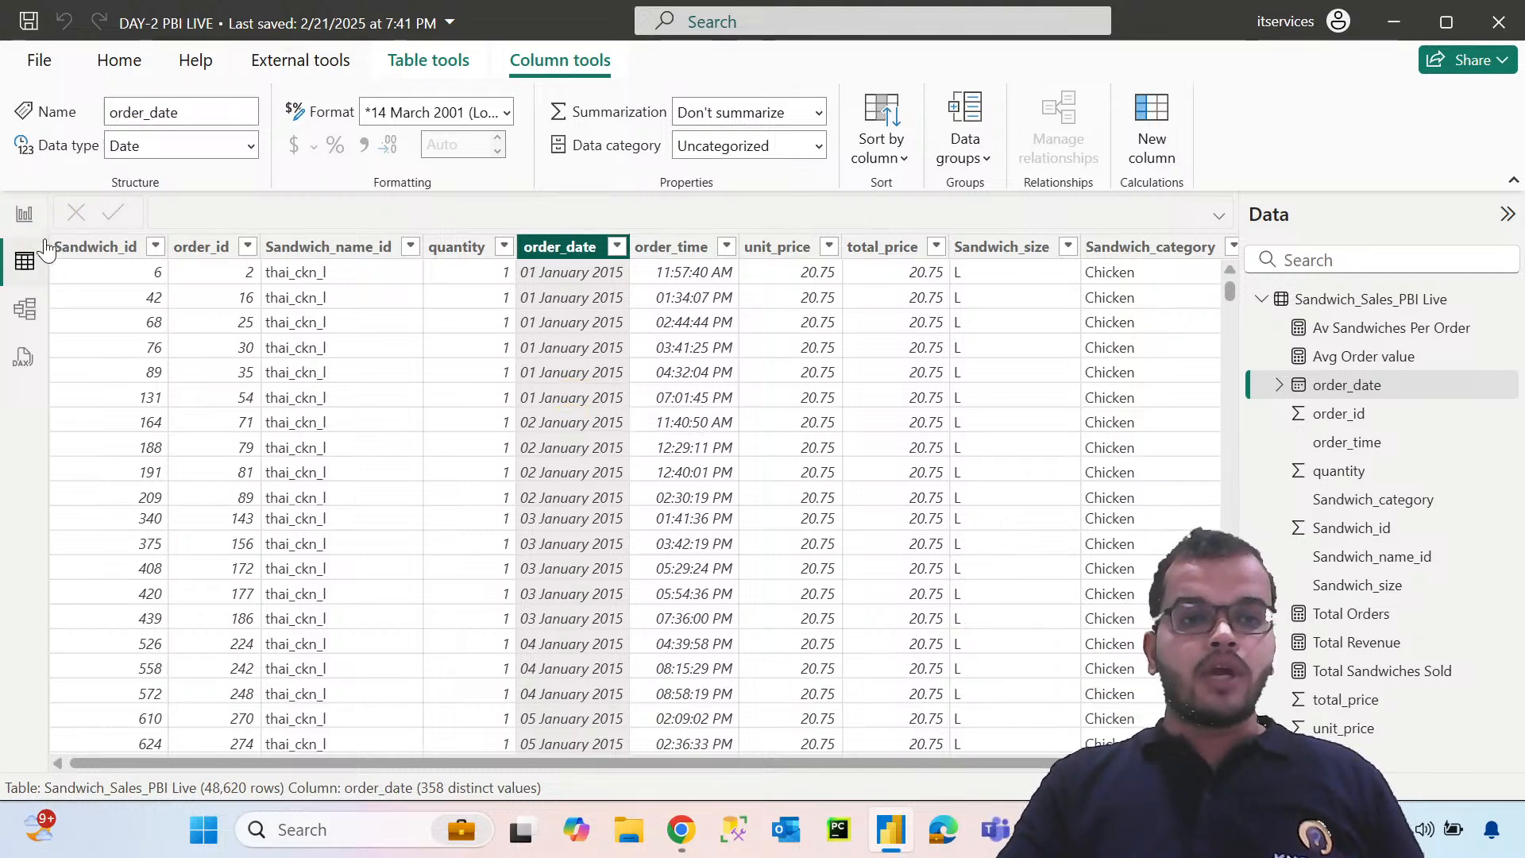
Switch to the report view and open the canvas settings for formatting Page 4
{"action": "left_click", "coordinate": [25, 214]}
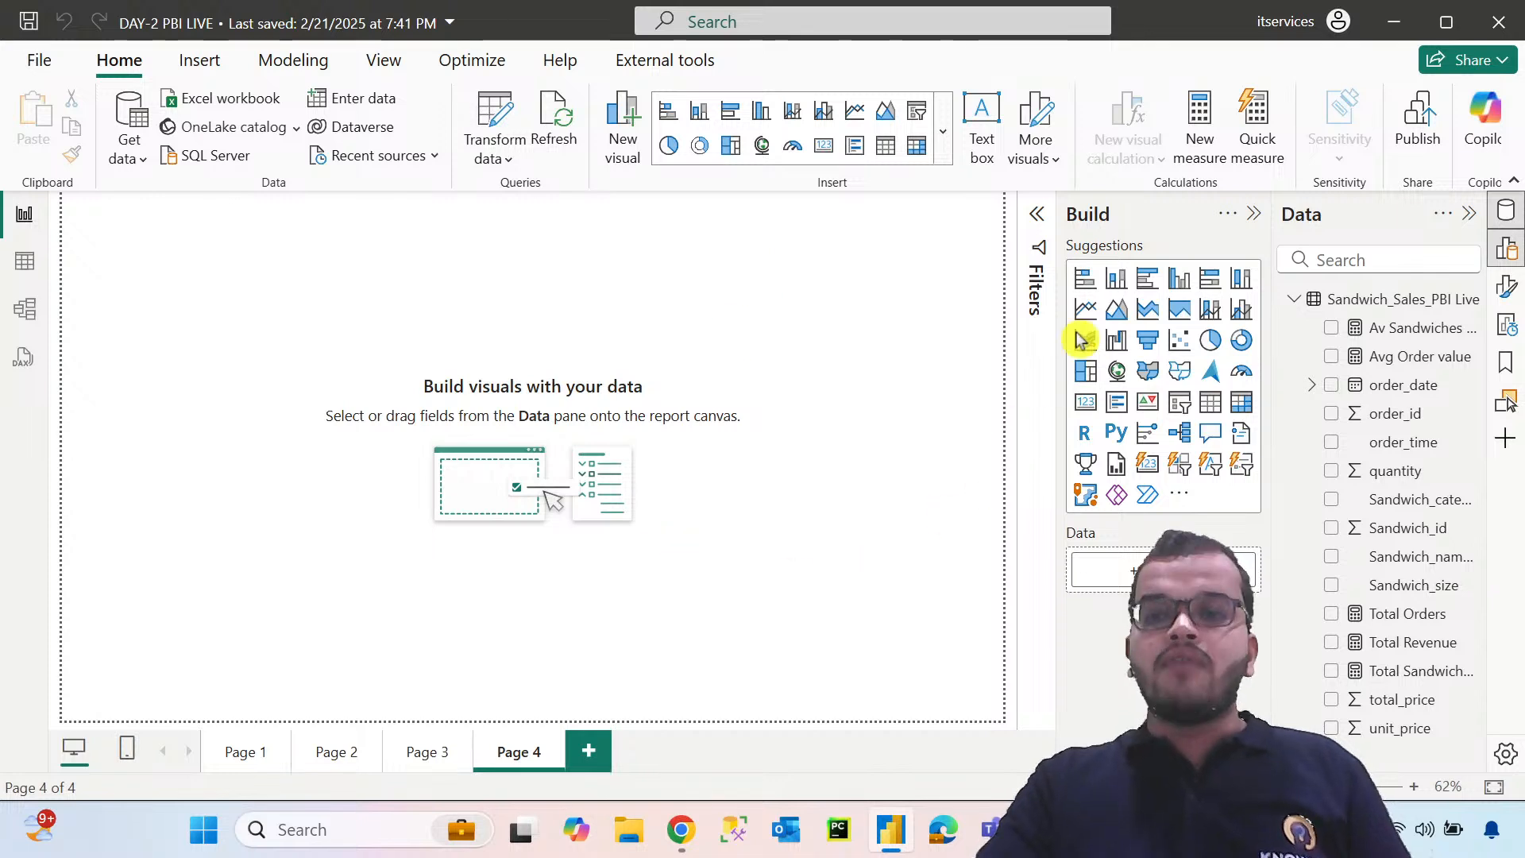
{"action": "left_click", "coordinate": [1515, 305]}
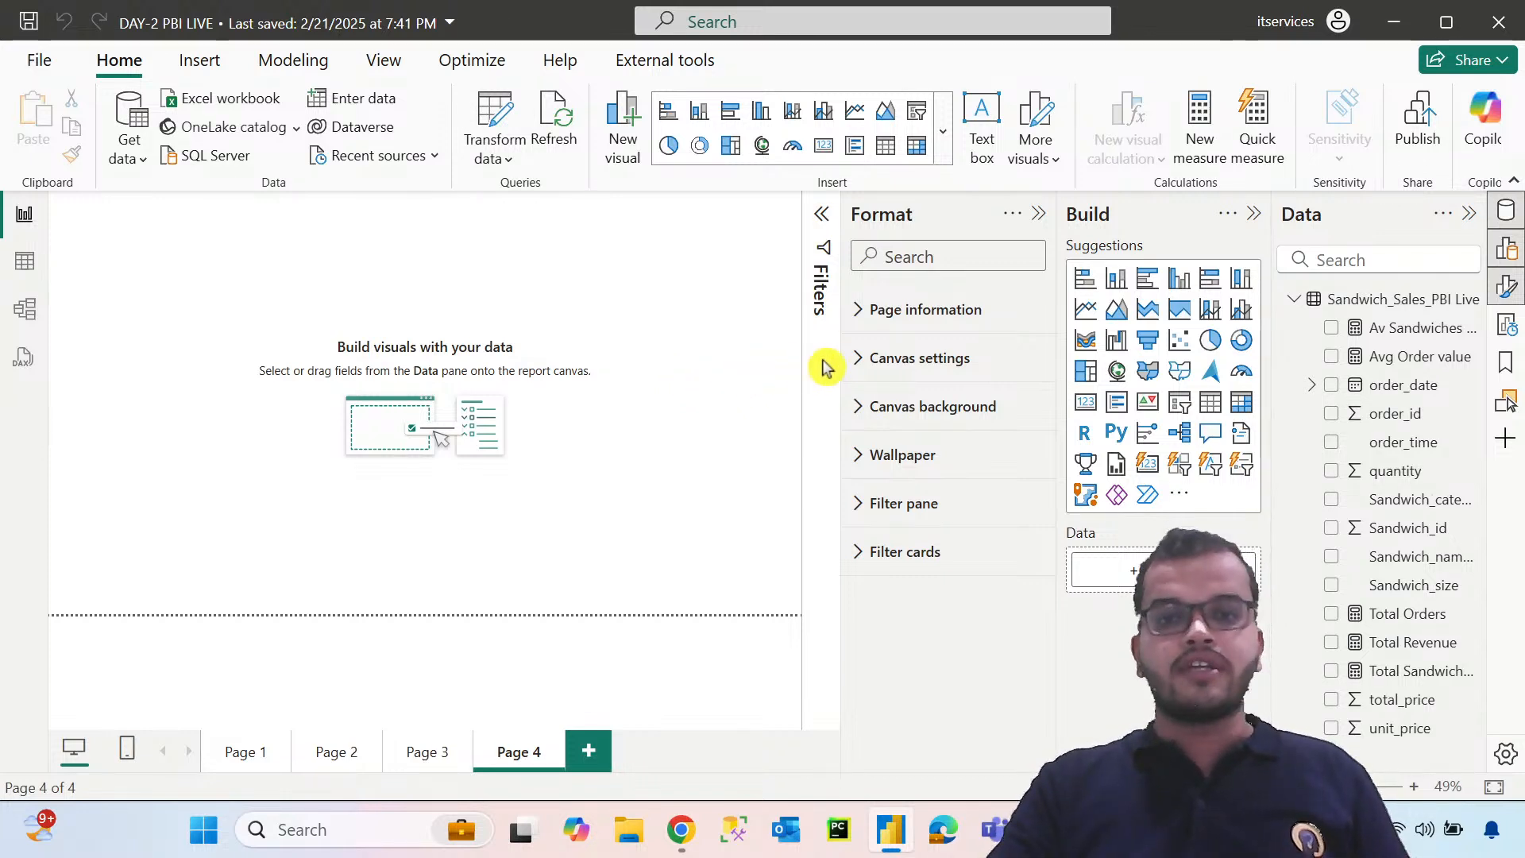
{"action": "left_click", "coordinate": [861, 364]}
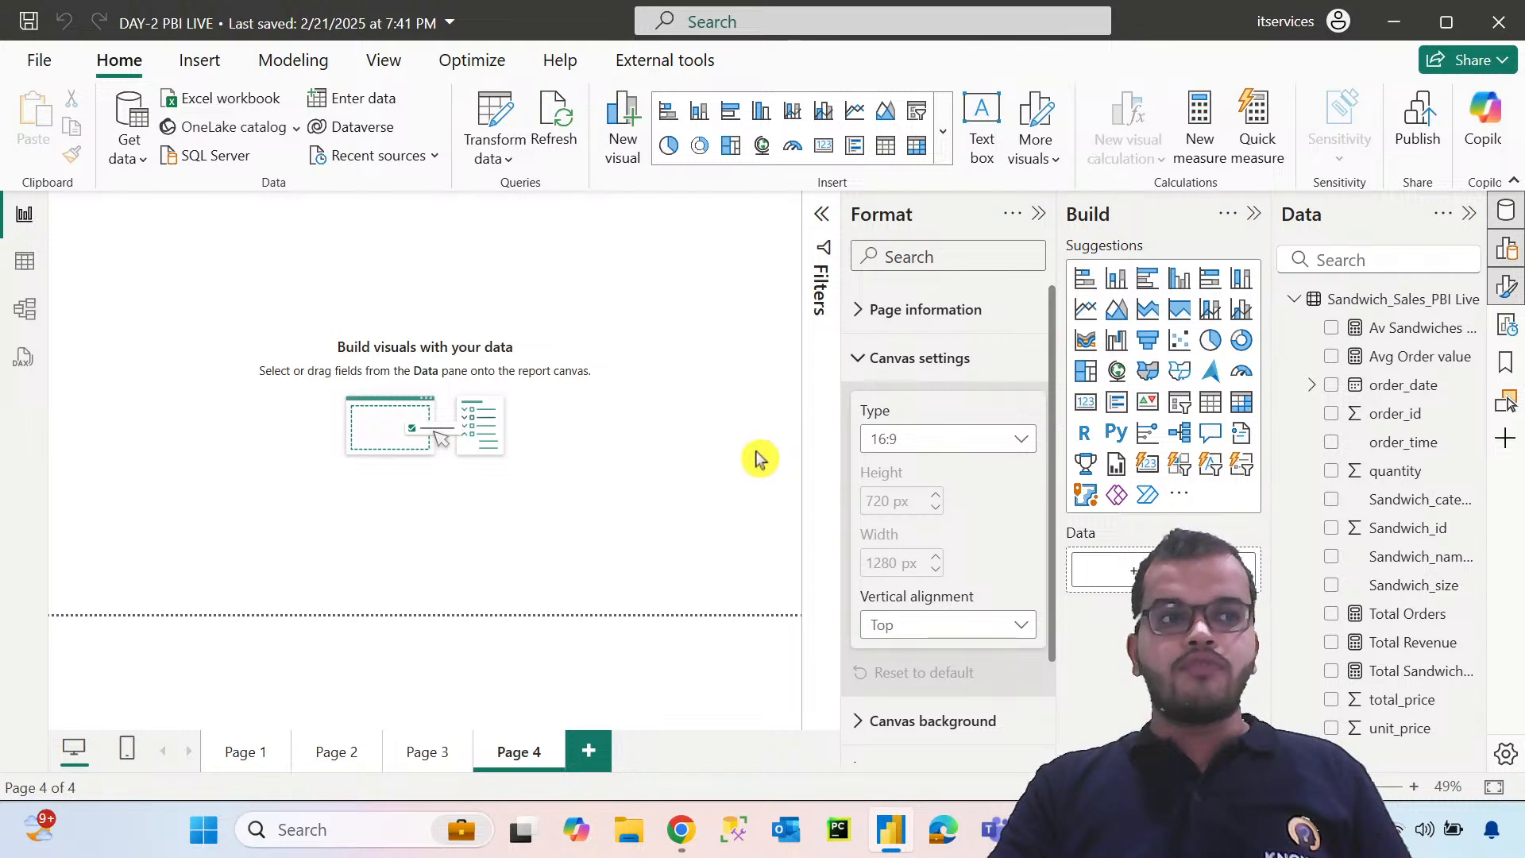
Try the 4:3, Letter and Tooltip canvas types on Page 4
{"action": "left_click", "coordinate": [896, 443]}
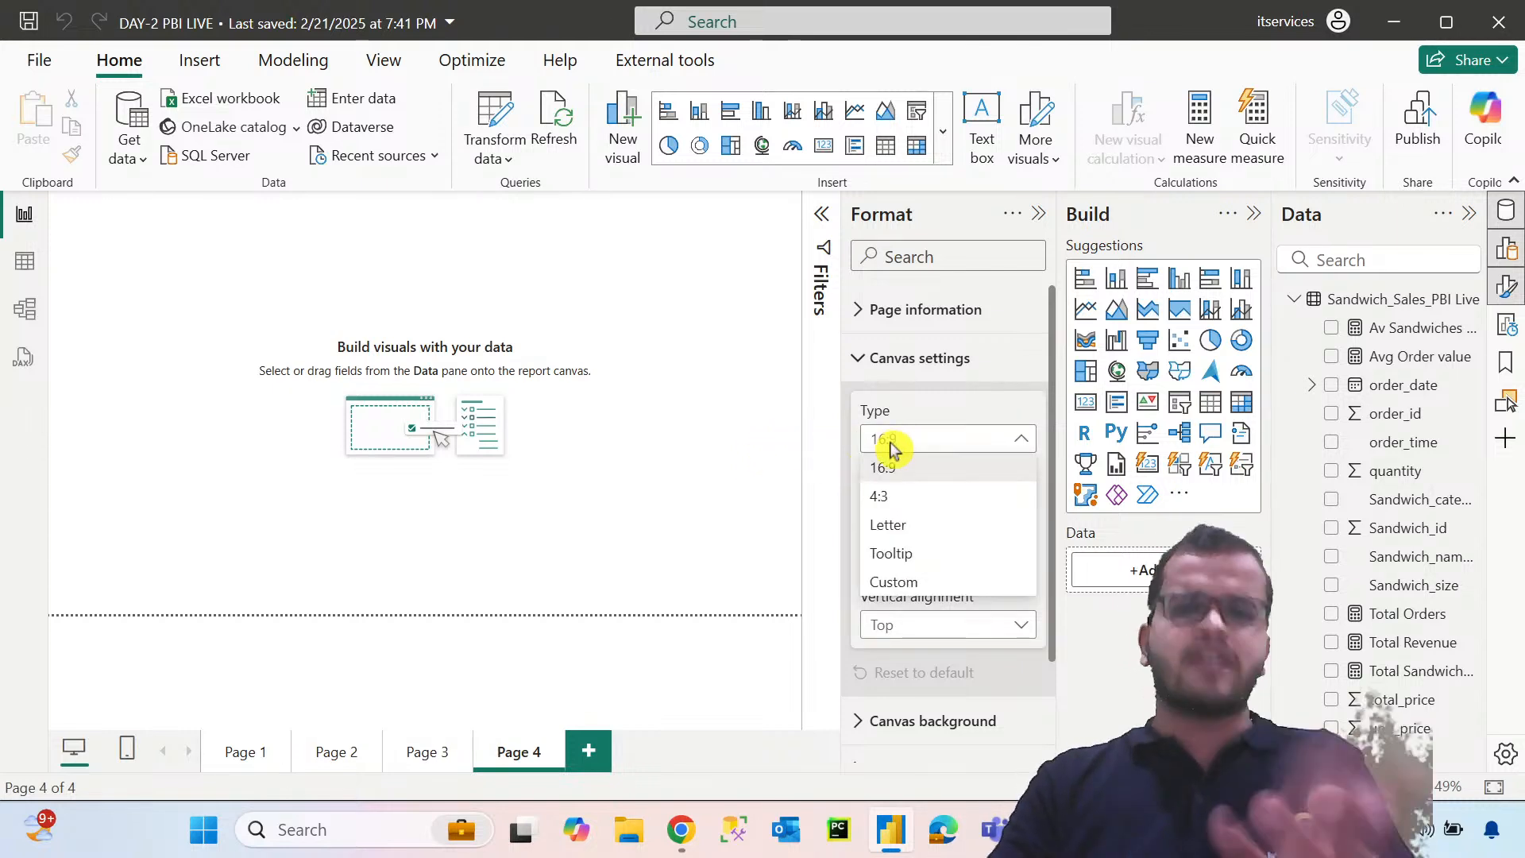
{"action": "left_click", "coordinate": [892, 501]}
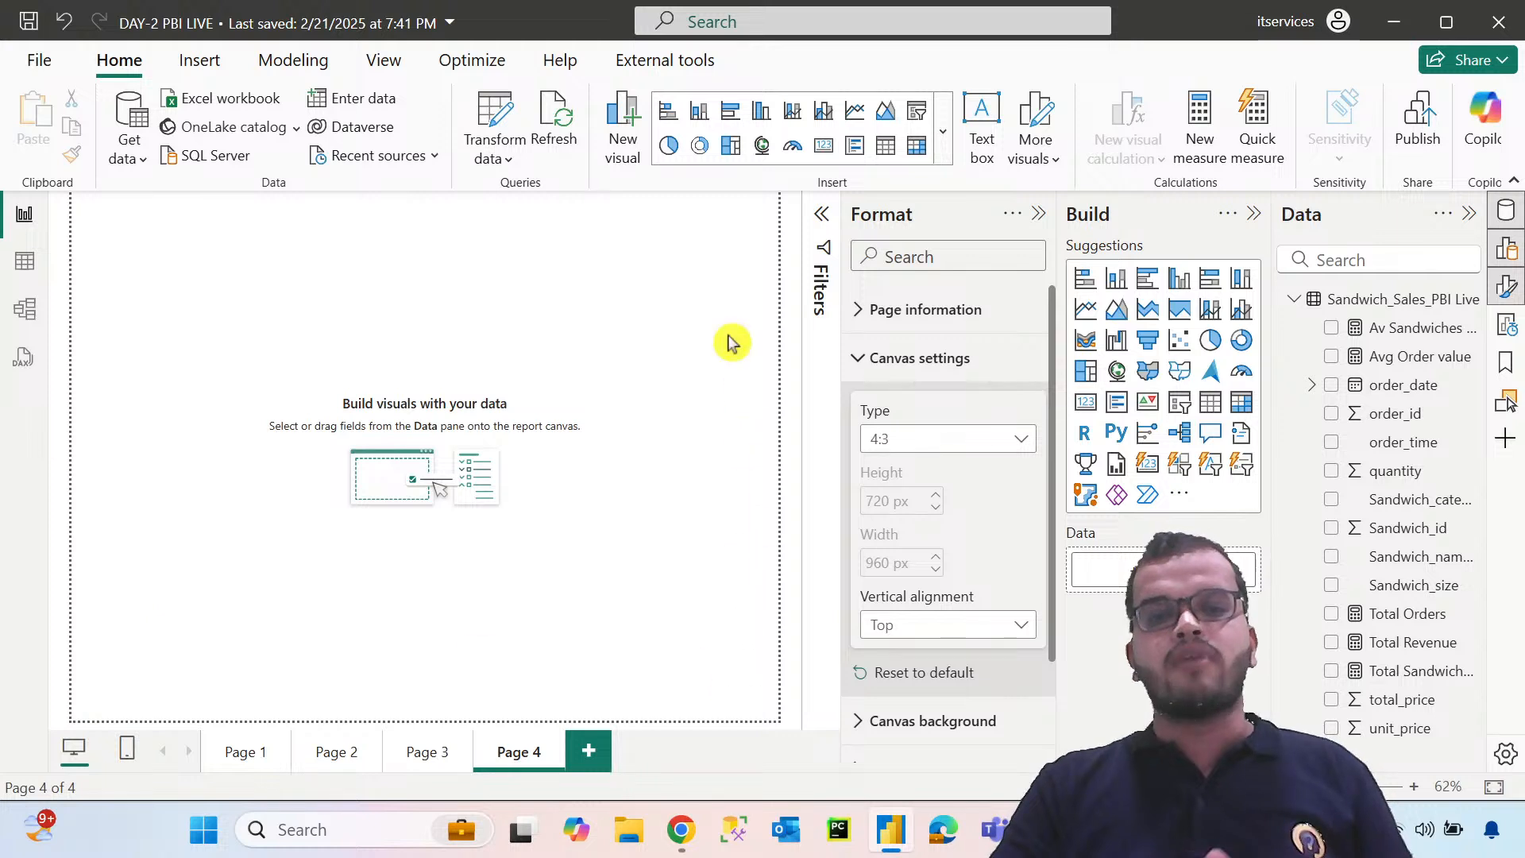
{"action": "left_click", "coordinate": [953, 439]}
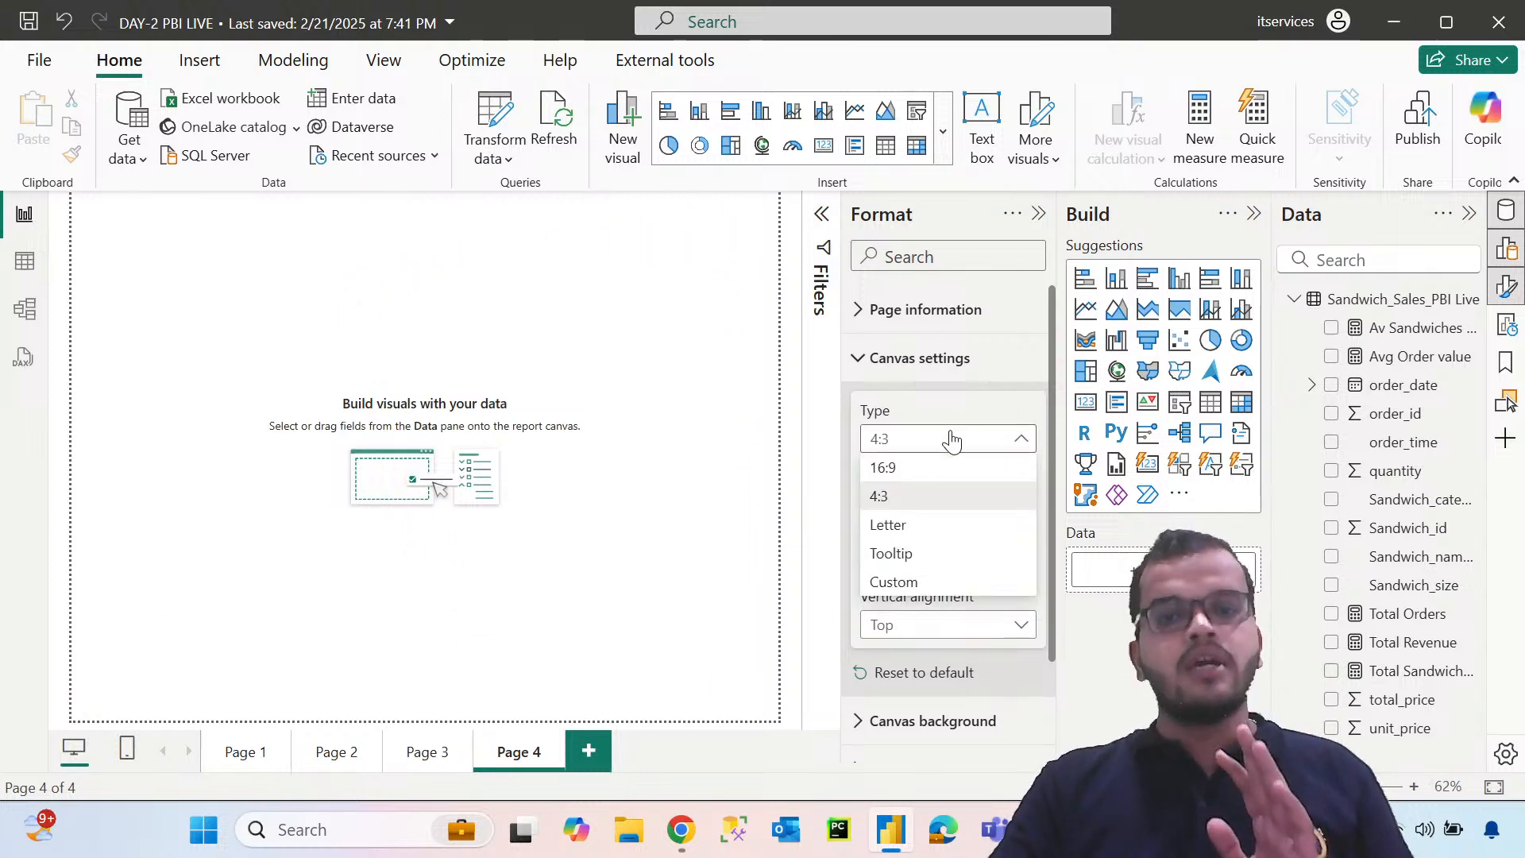
{"action": "left_click", "coordinate": [966, 532]}
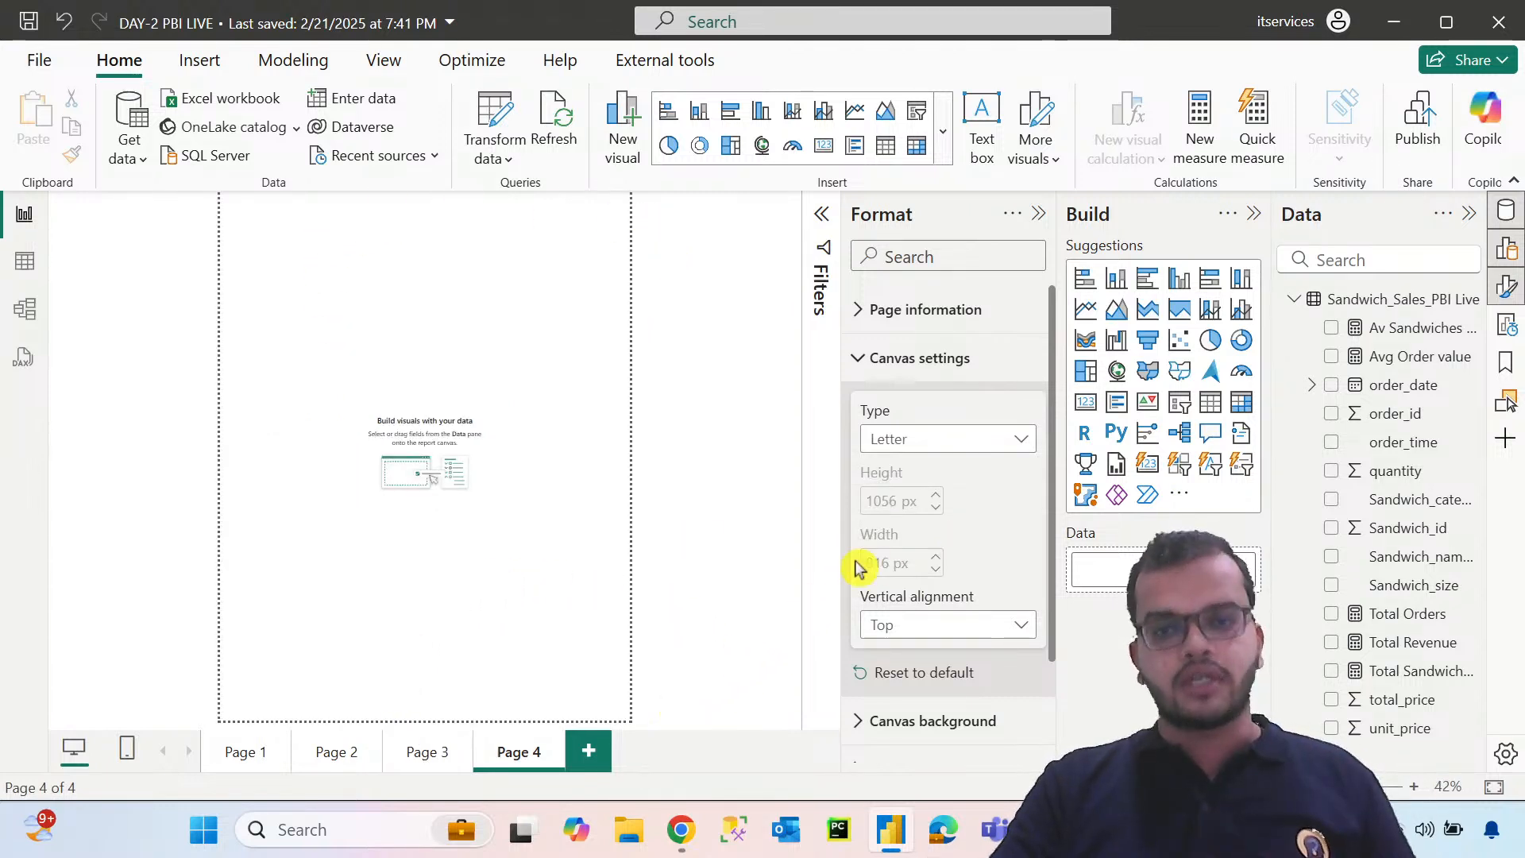
{"action": "left_click", "coordinate": [901, 447]}
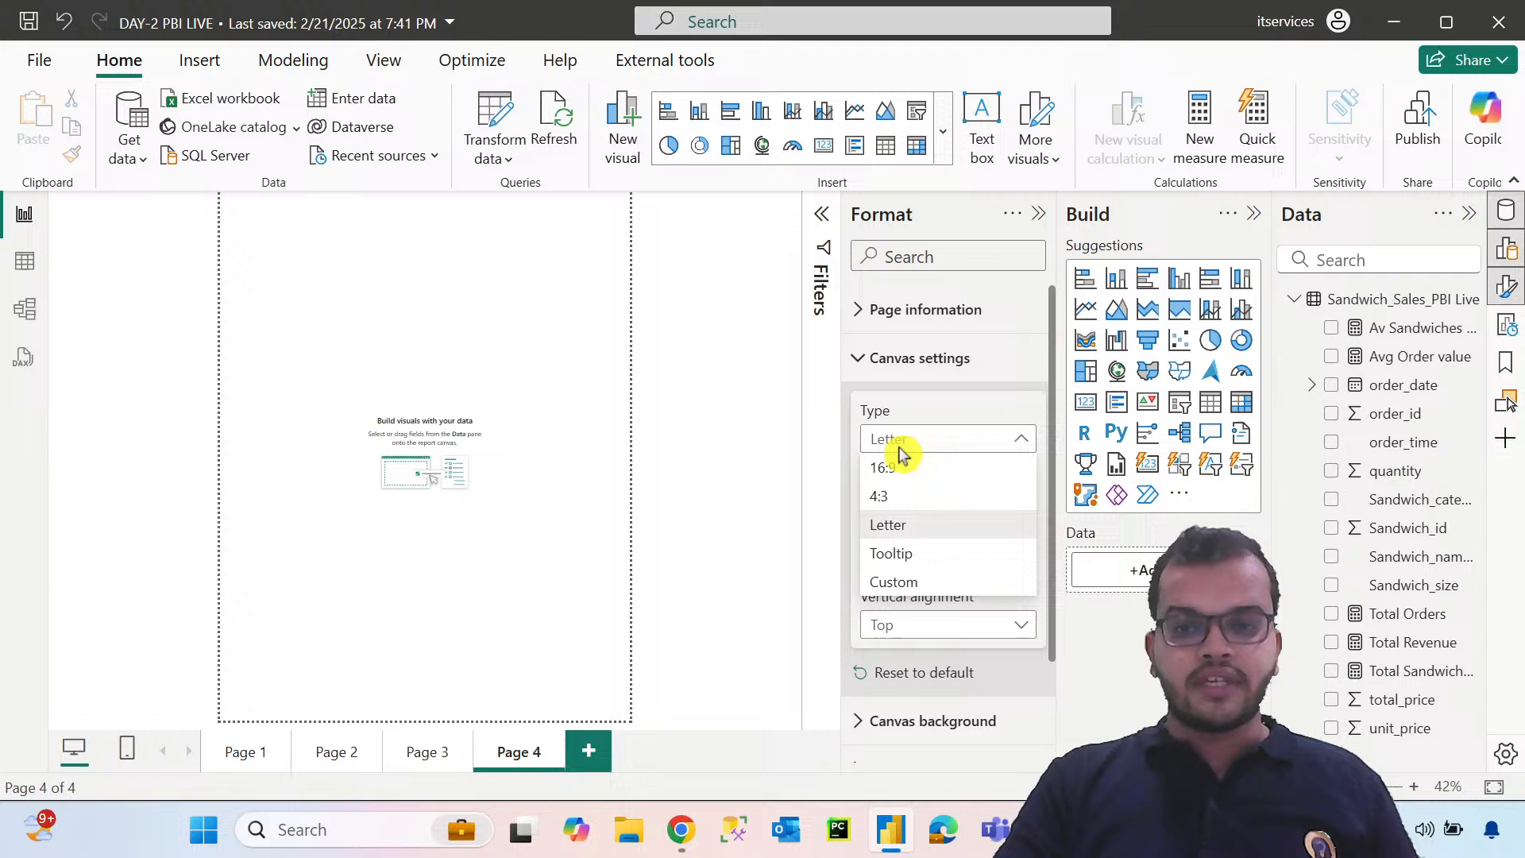
{"action": "left_click", "coordinate": [893, 556]}
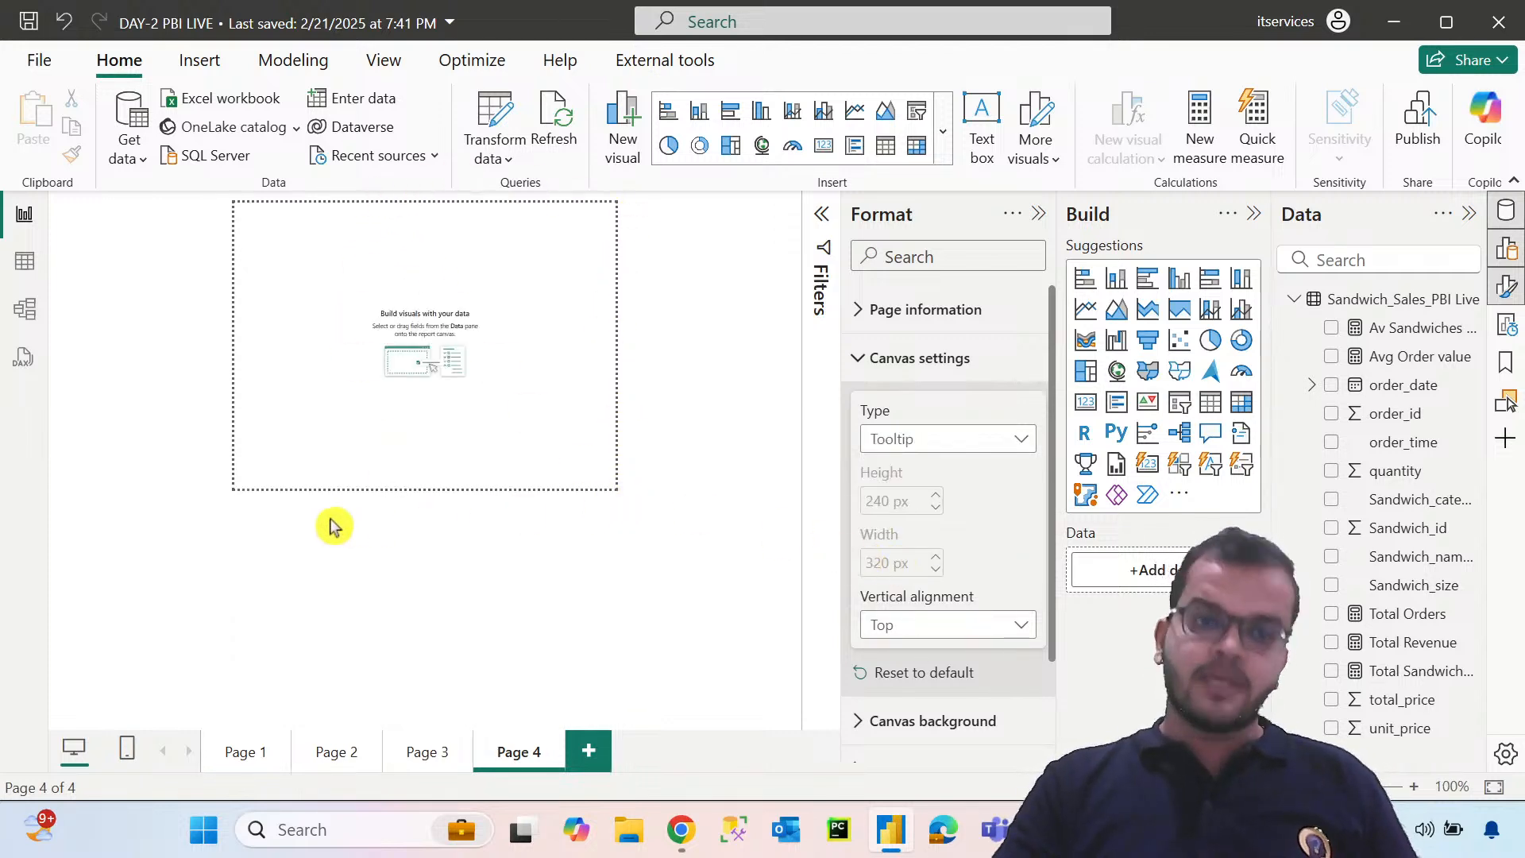
Set Page 4's canvas type to Custom with a height of 410 px
{"action": "left_click", "coordinate": [941, 441]}
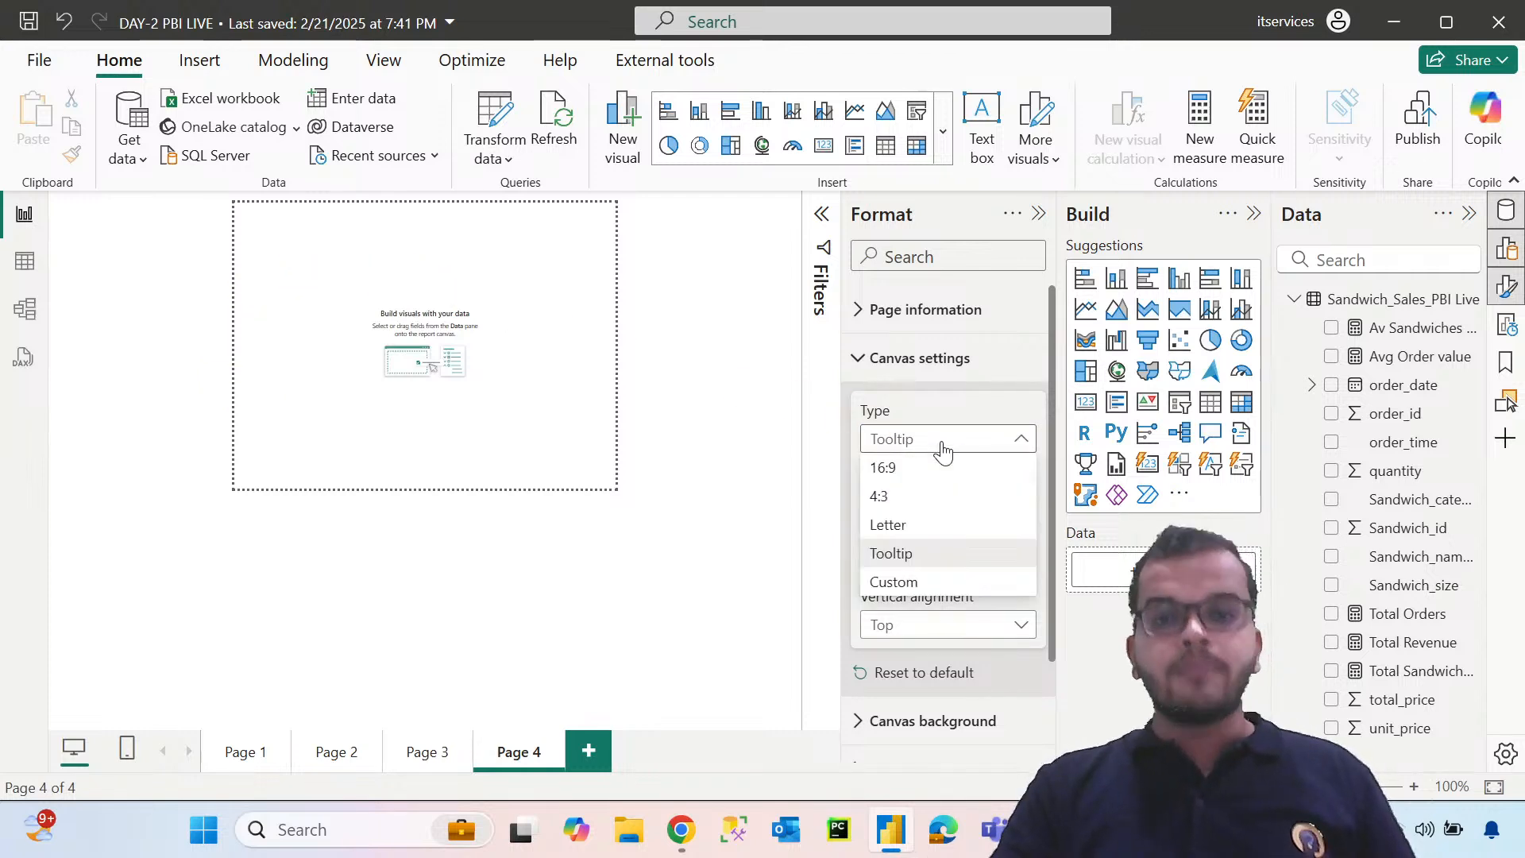
{"action": "left_click", "coordinate": [915, 586]}
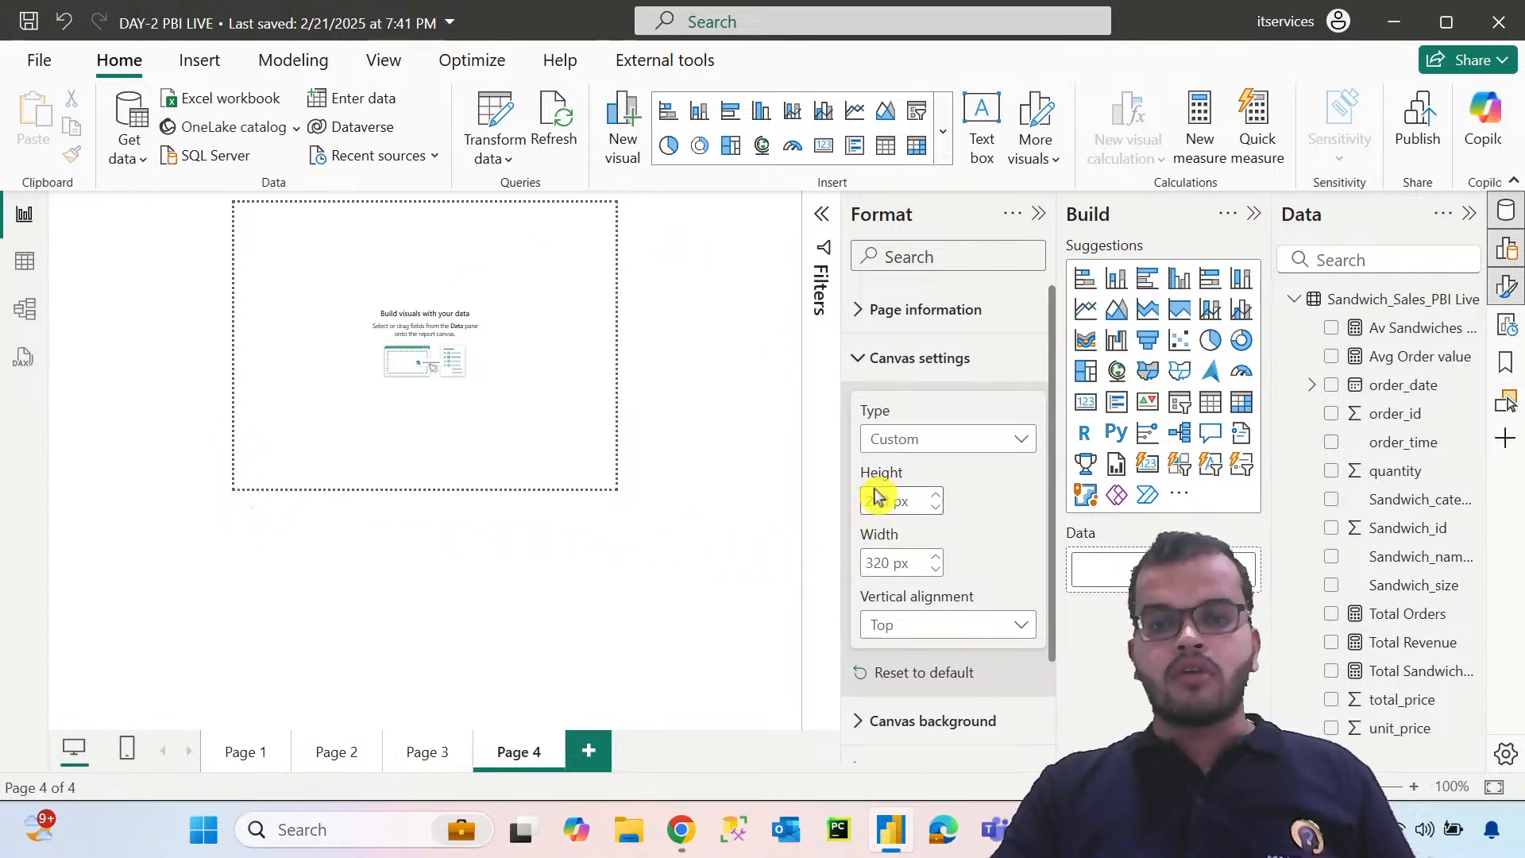
{"action": "left_click_drag", "start_coordinate": [842, 500], "coordinate": [842, 501]}
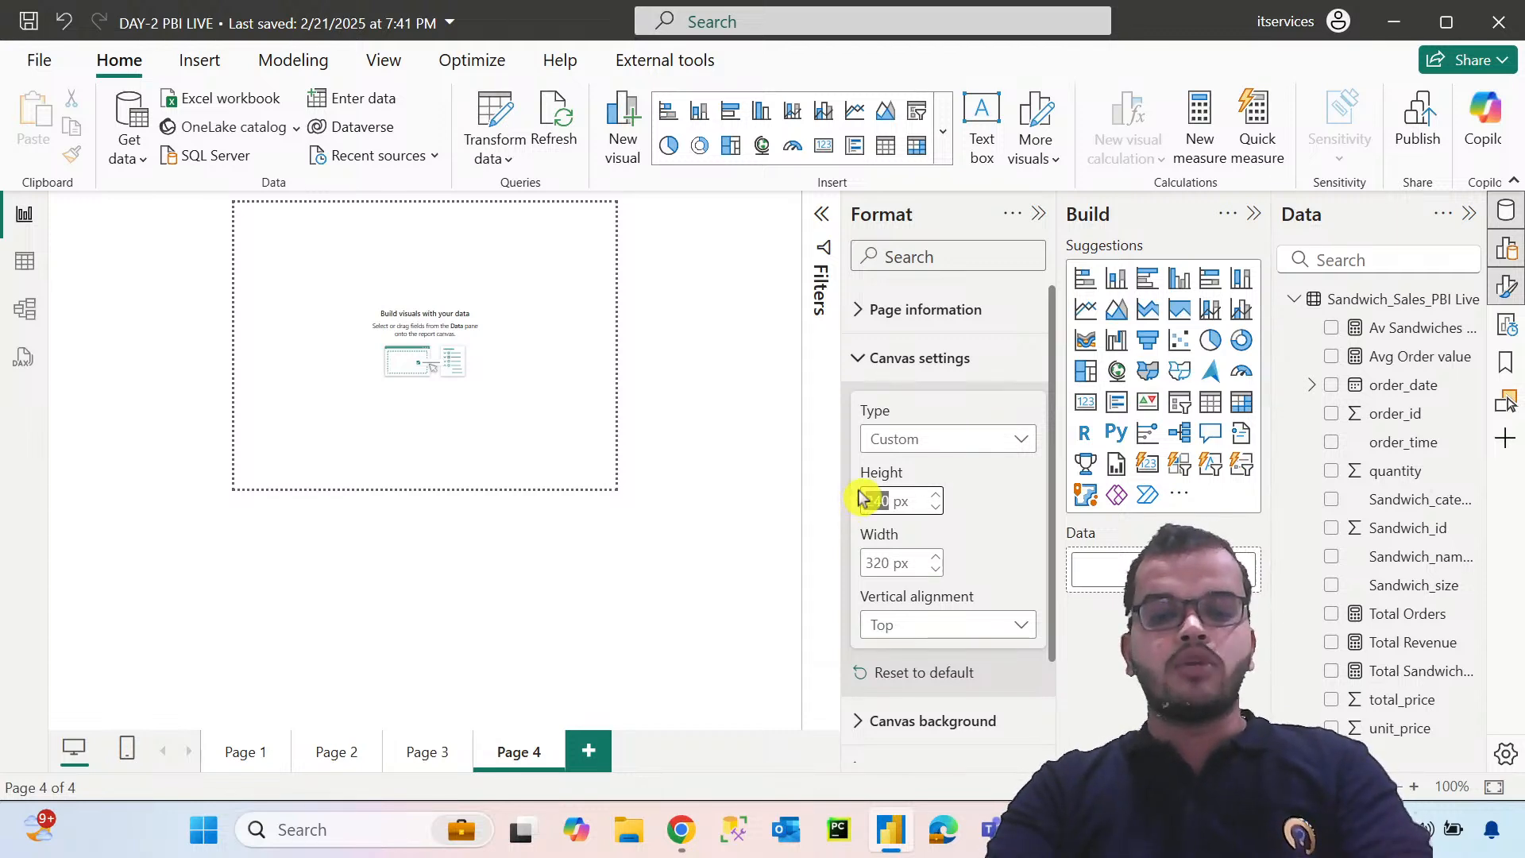
{"action": "type", "text": "6"}
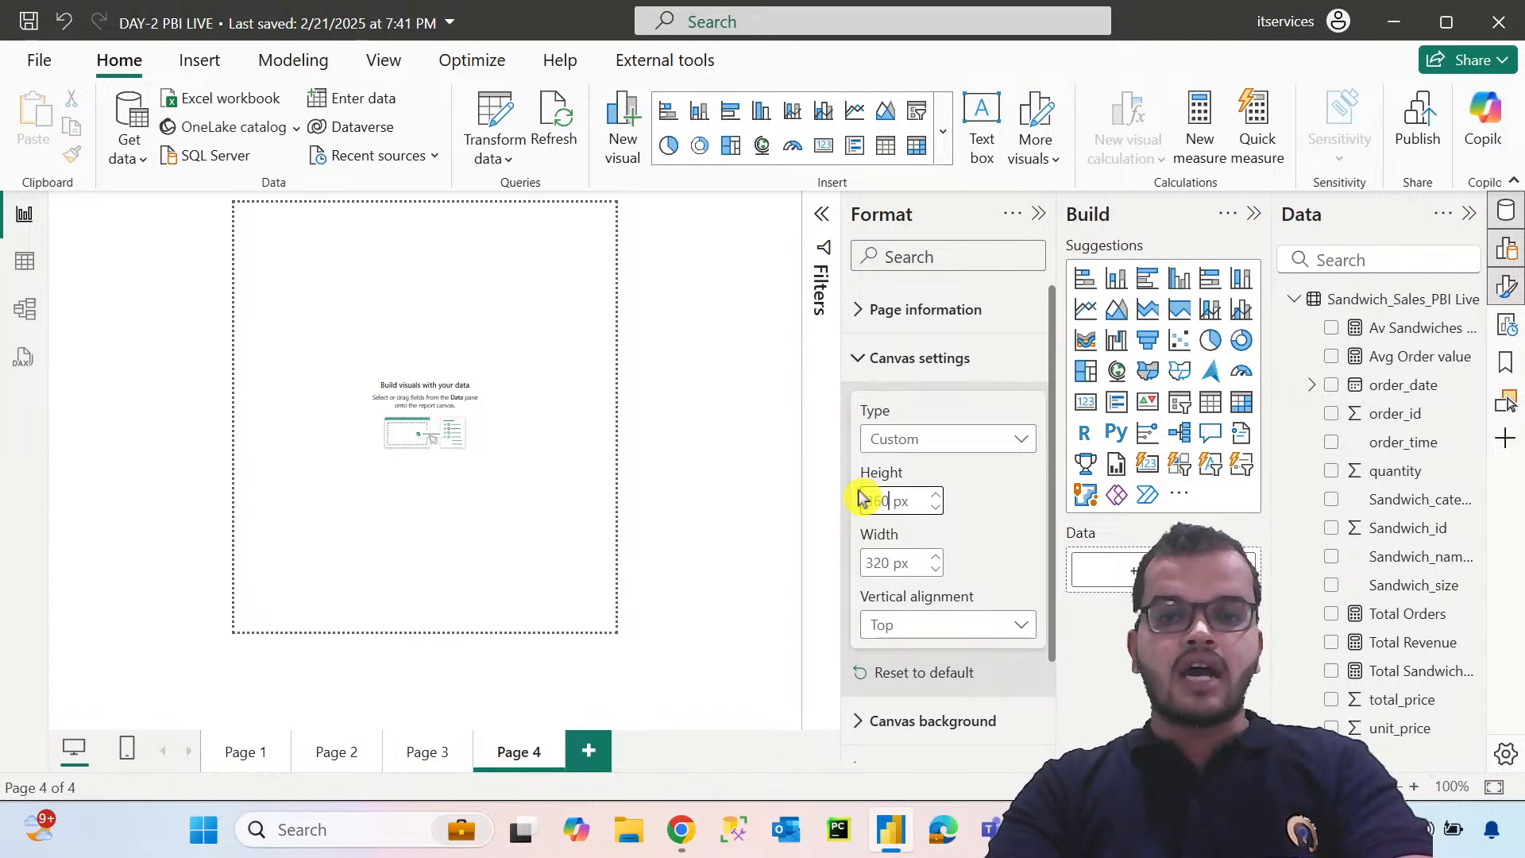
{"action": "key", "text": "BackSpace"}
{"action": "key", "text": "BackSpace"}
{"action": "key", "text": "BackSpace"}
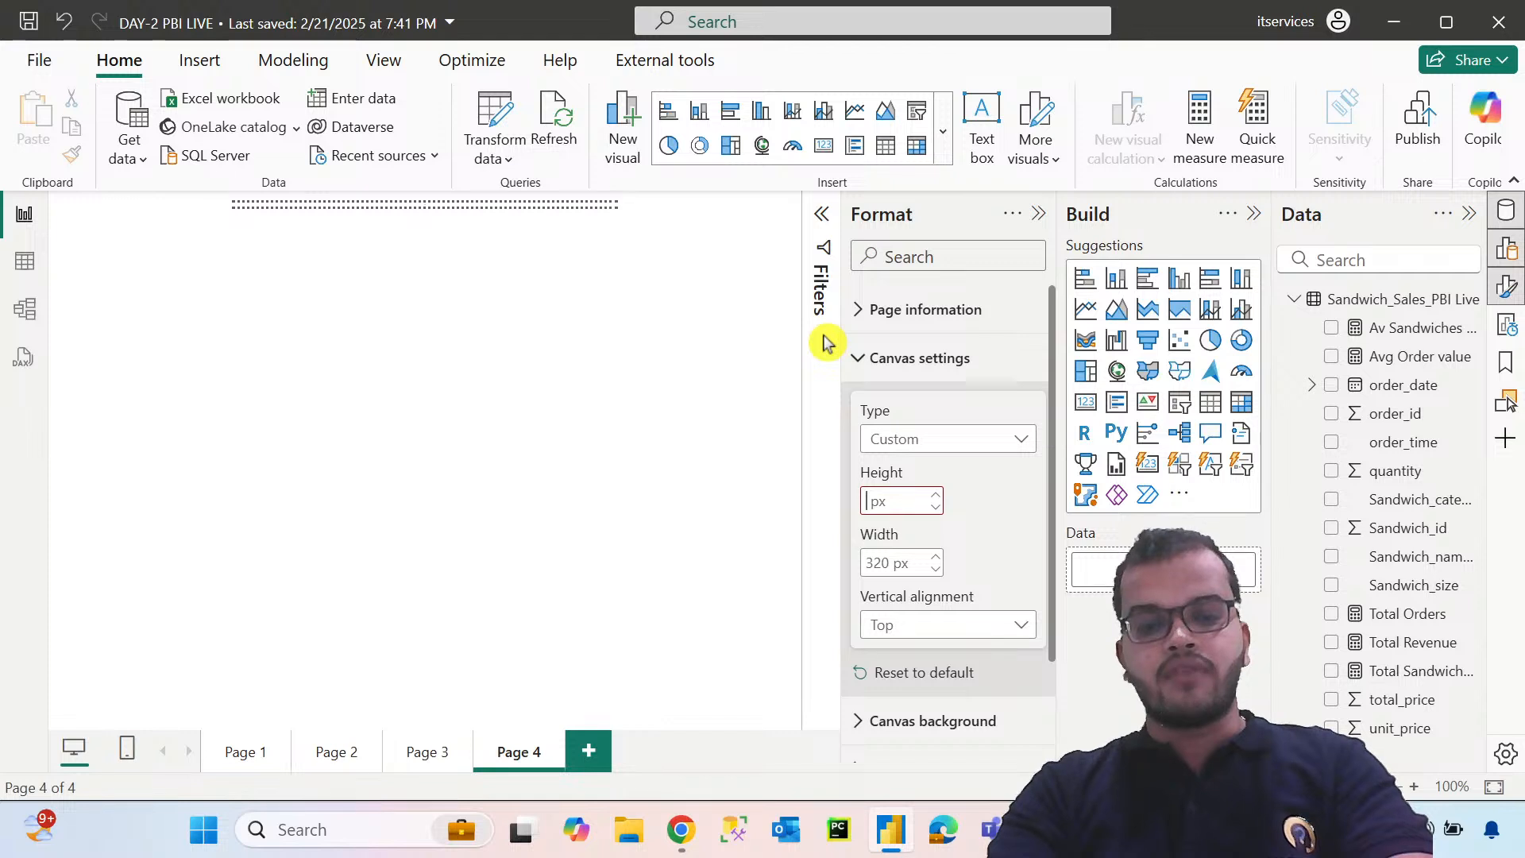
{"action": "type", "text": "410"}
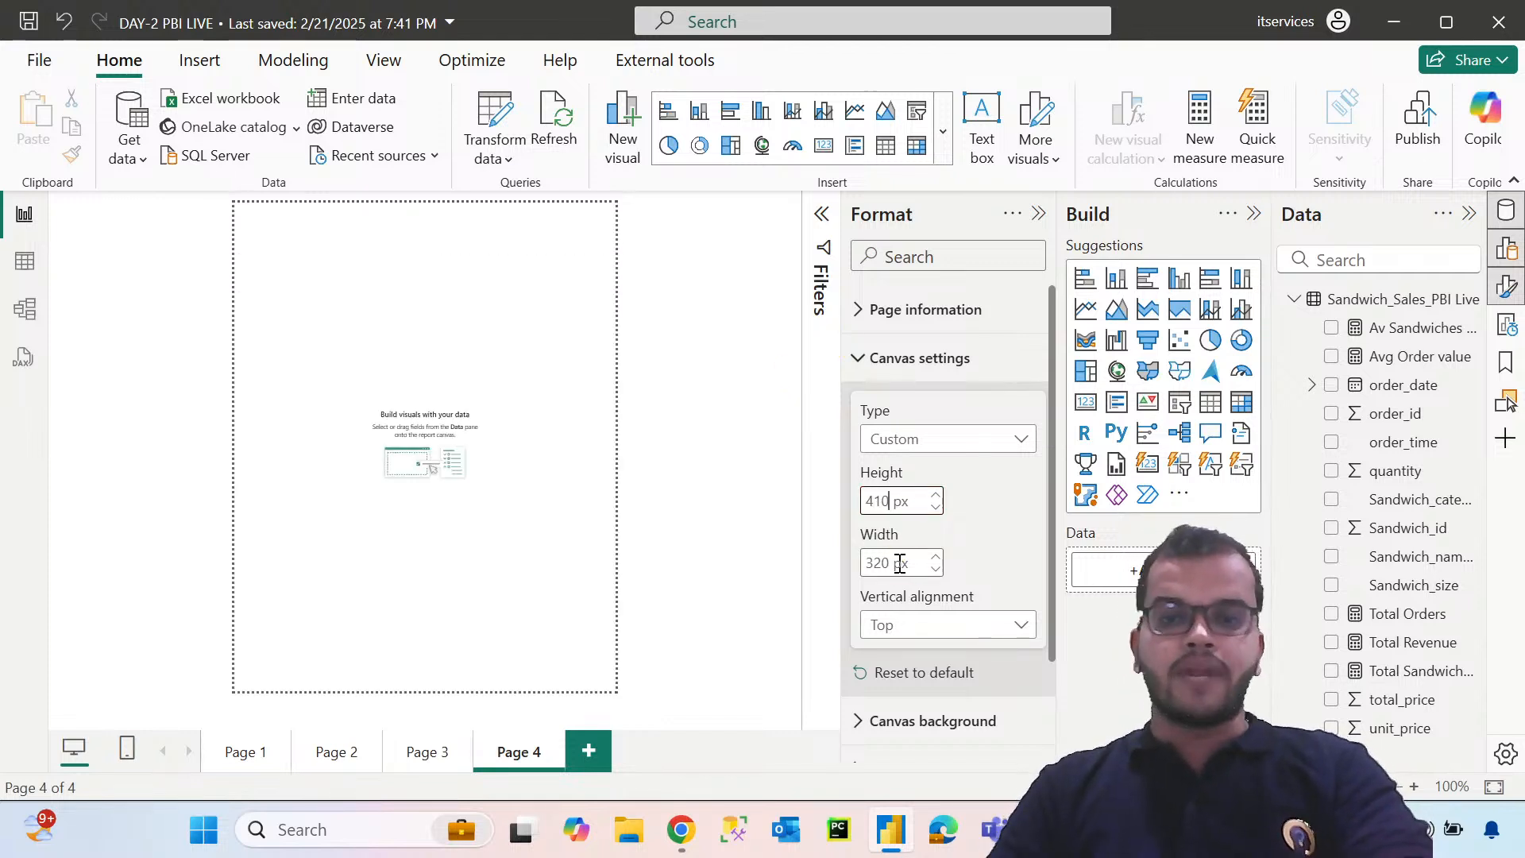
Try custom canvas widths of 321, 440 and 490 px, ending with 530 px
{"action": "left_click_drag", "start_coordinate": [887, 564], "coordinate": [844, 580]}
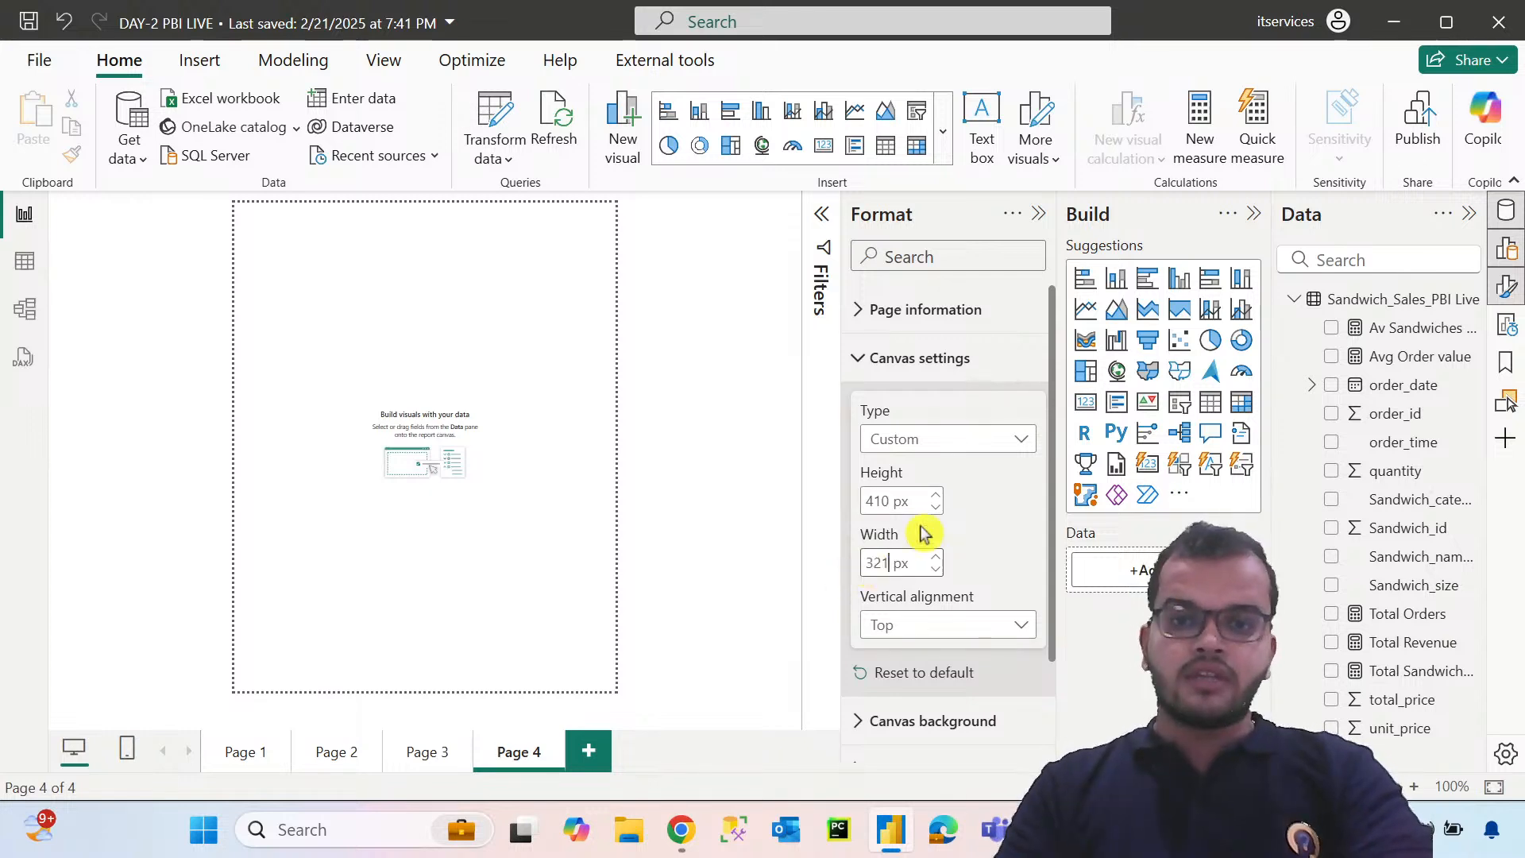
{"action": "type", "text": "321"}
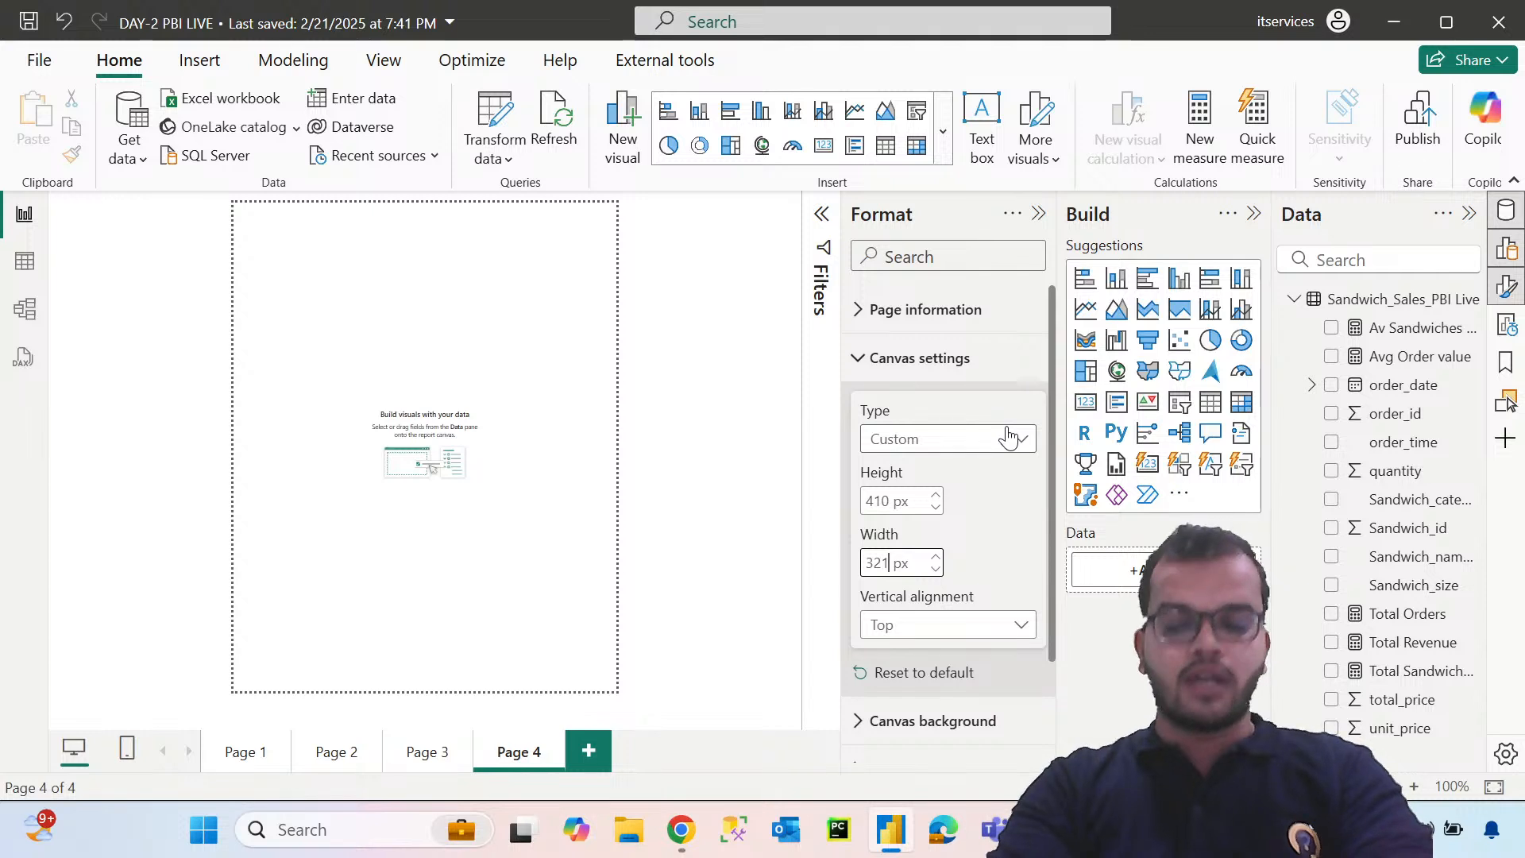
{"action": "key", "text": "BackSpace"}
{"action": "key", "text": "BackSpace"}
{"action": "key", "text": "BackSpace"}
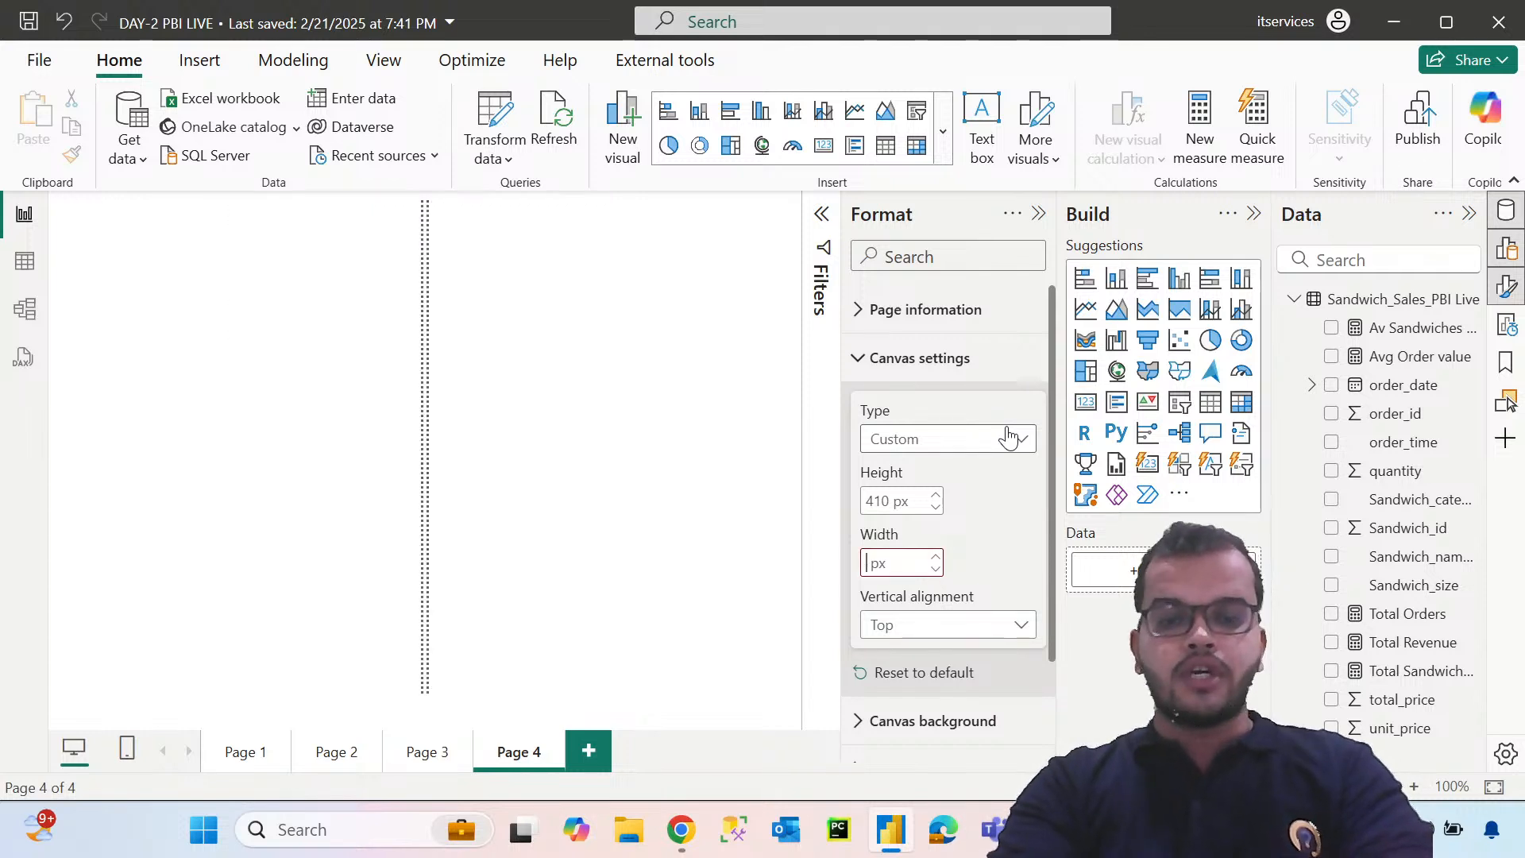
{"action": "type", "text": "440"}
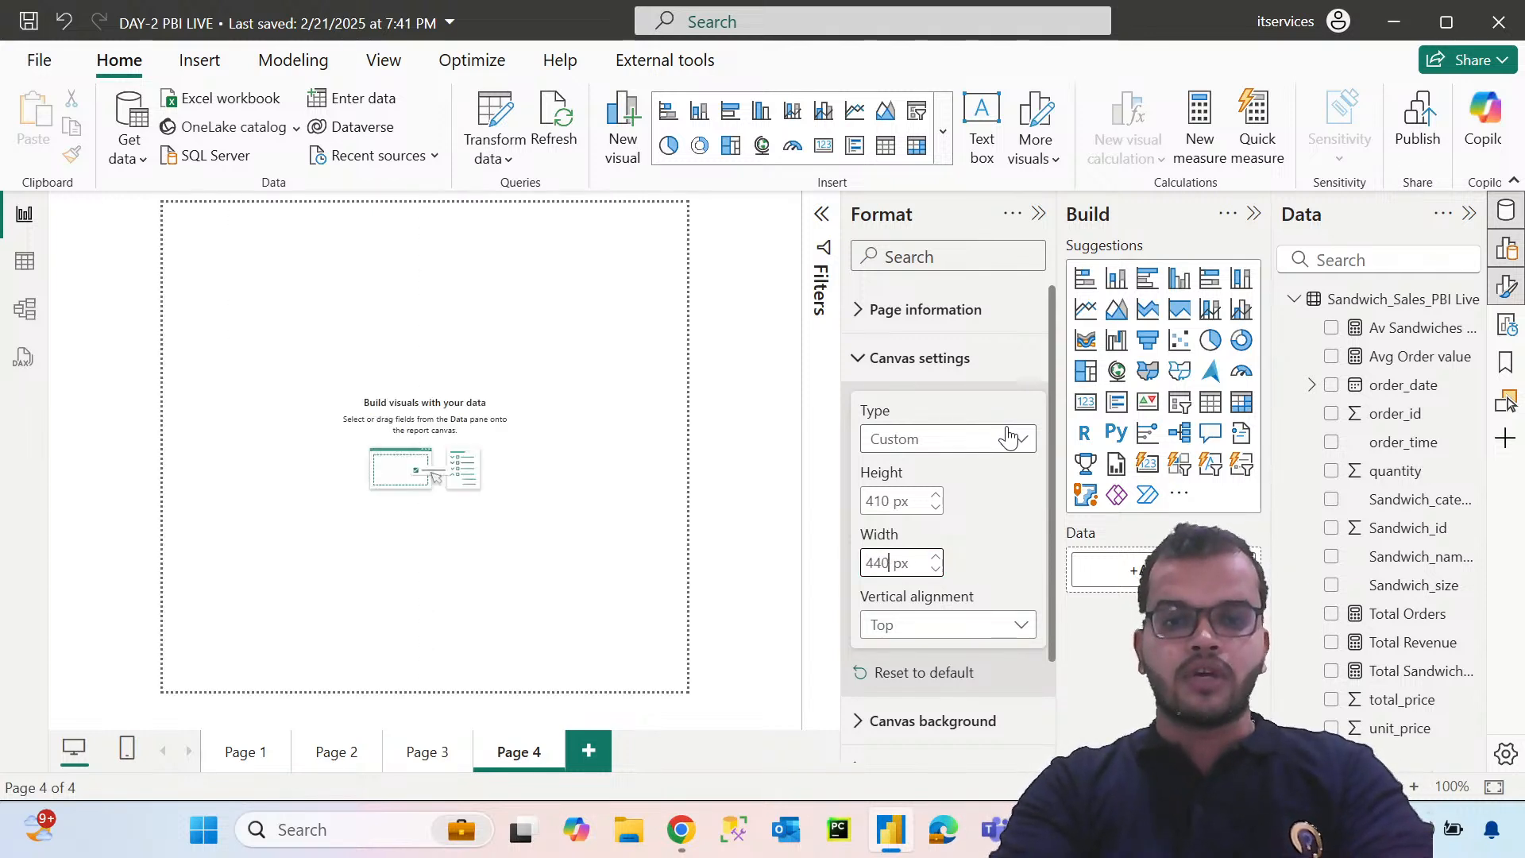
{"action": "key", "text": "BackSpace"}
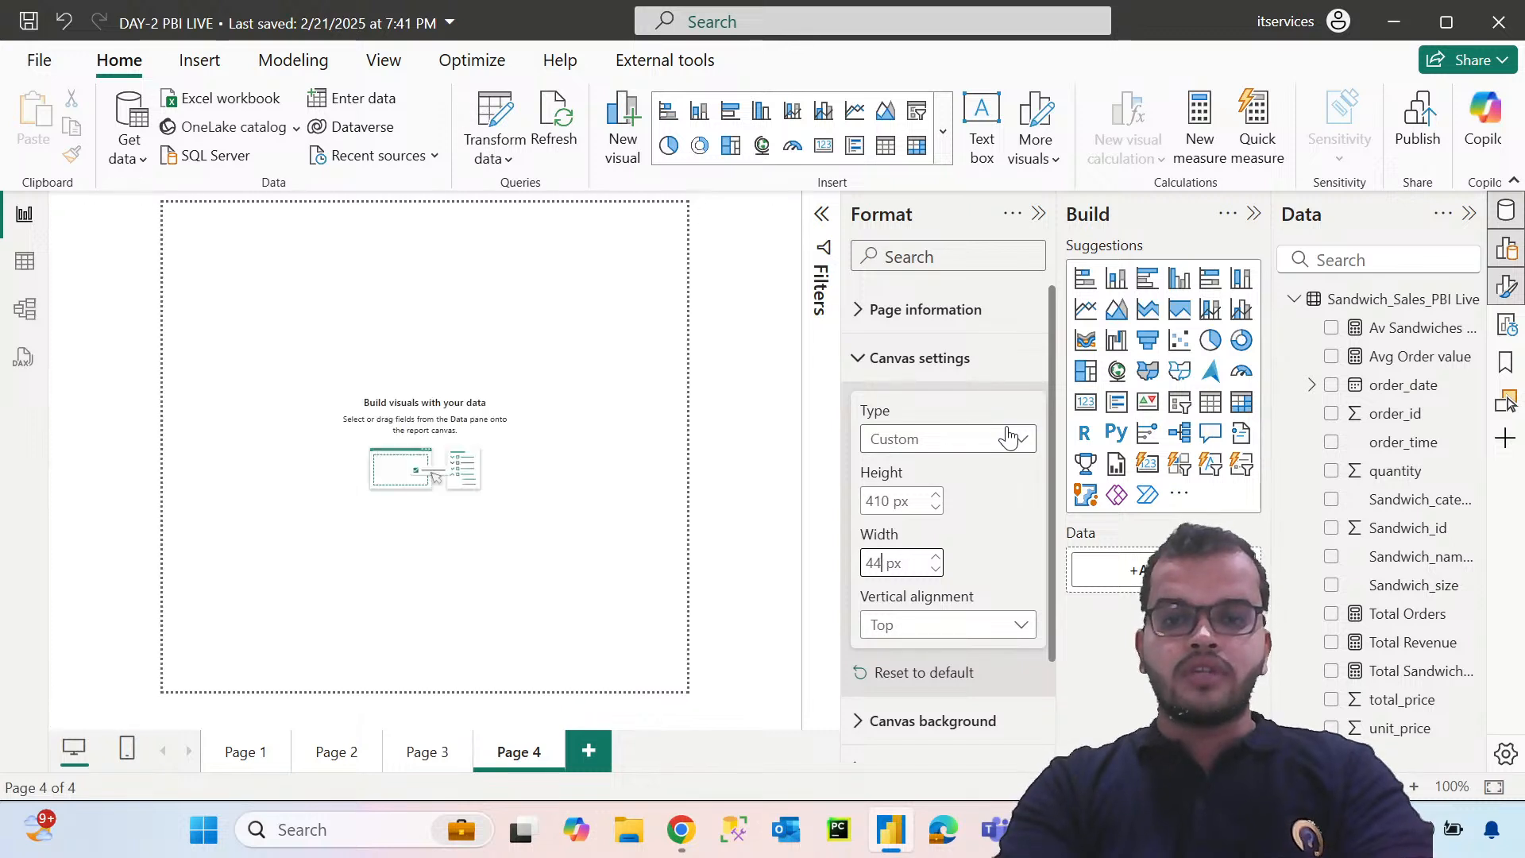
{"action": "key", "text": "BackSpace"}
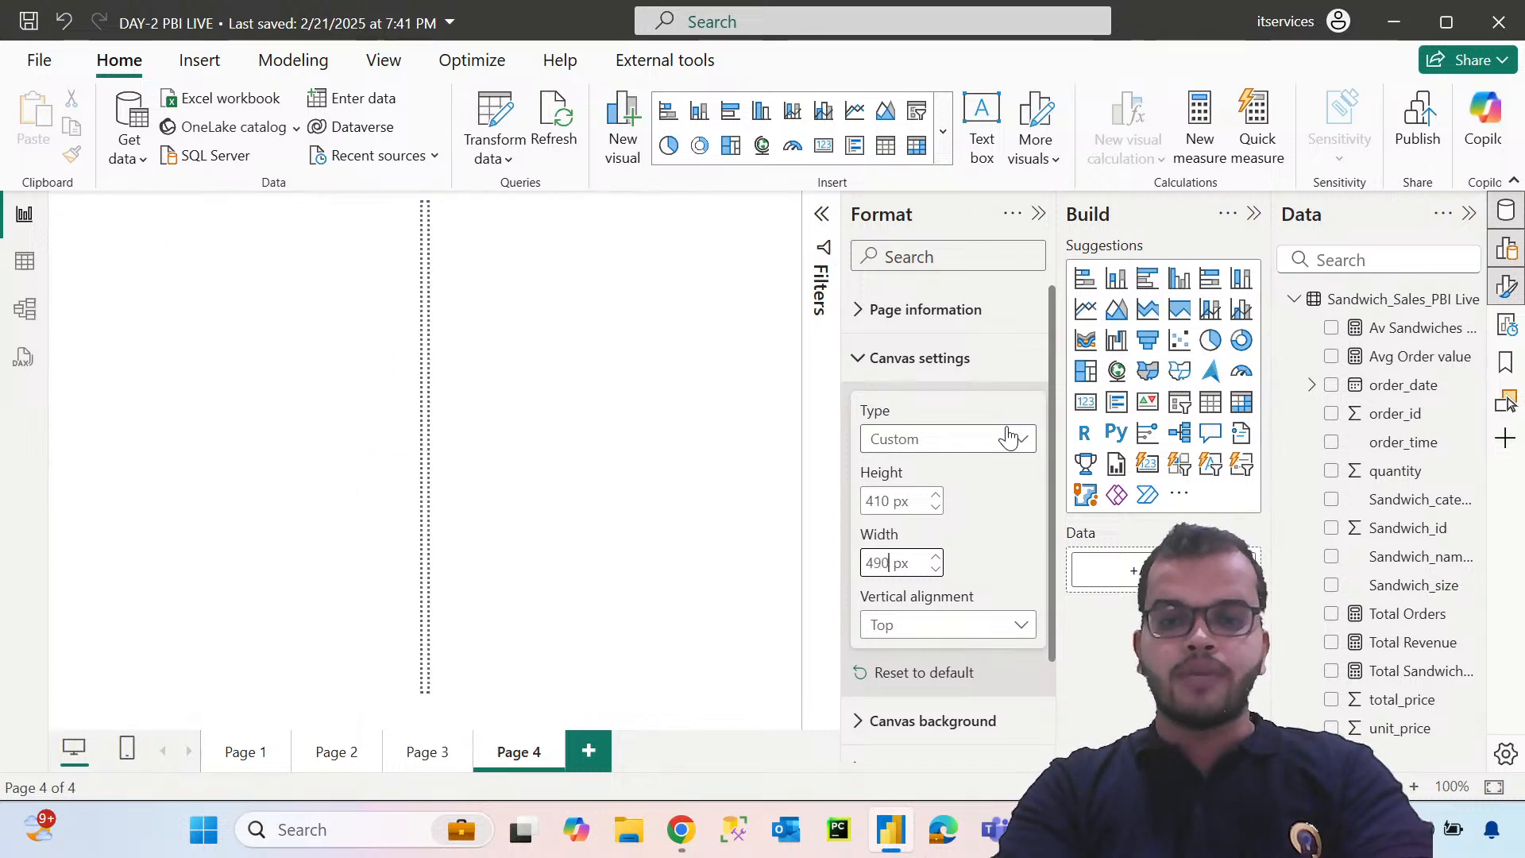
{"action": "type", "text": "90"}
{"action": "key", "text": "BackSpace"}
{"action": "key", "text": "BackSpace"}
{"action": "key", "text": "BackSpace"}
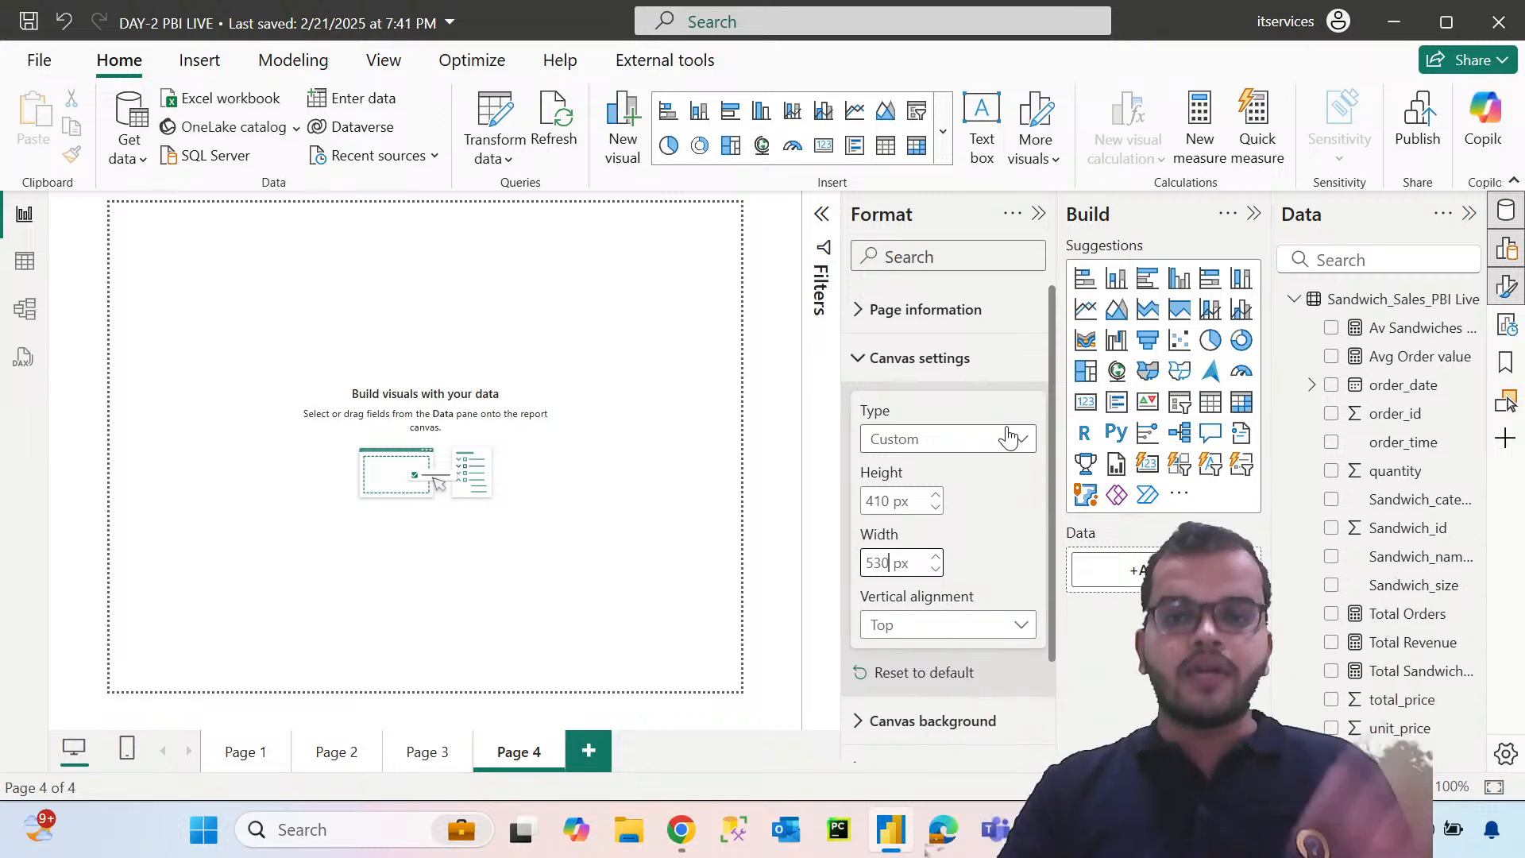
Hide the Build pane and set Page 4's custom canvas width to 640 px
{"action": "left_click", "coordinate": [1038, 215]}
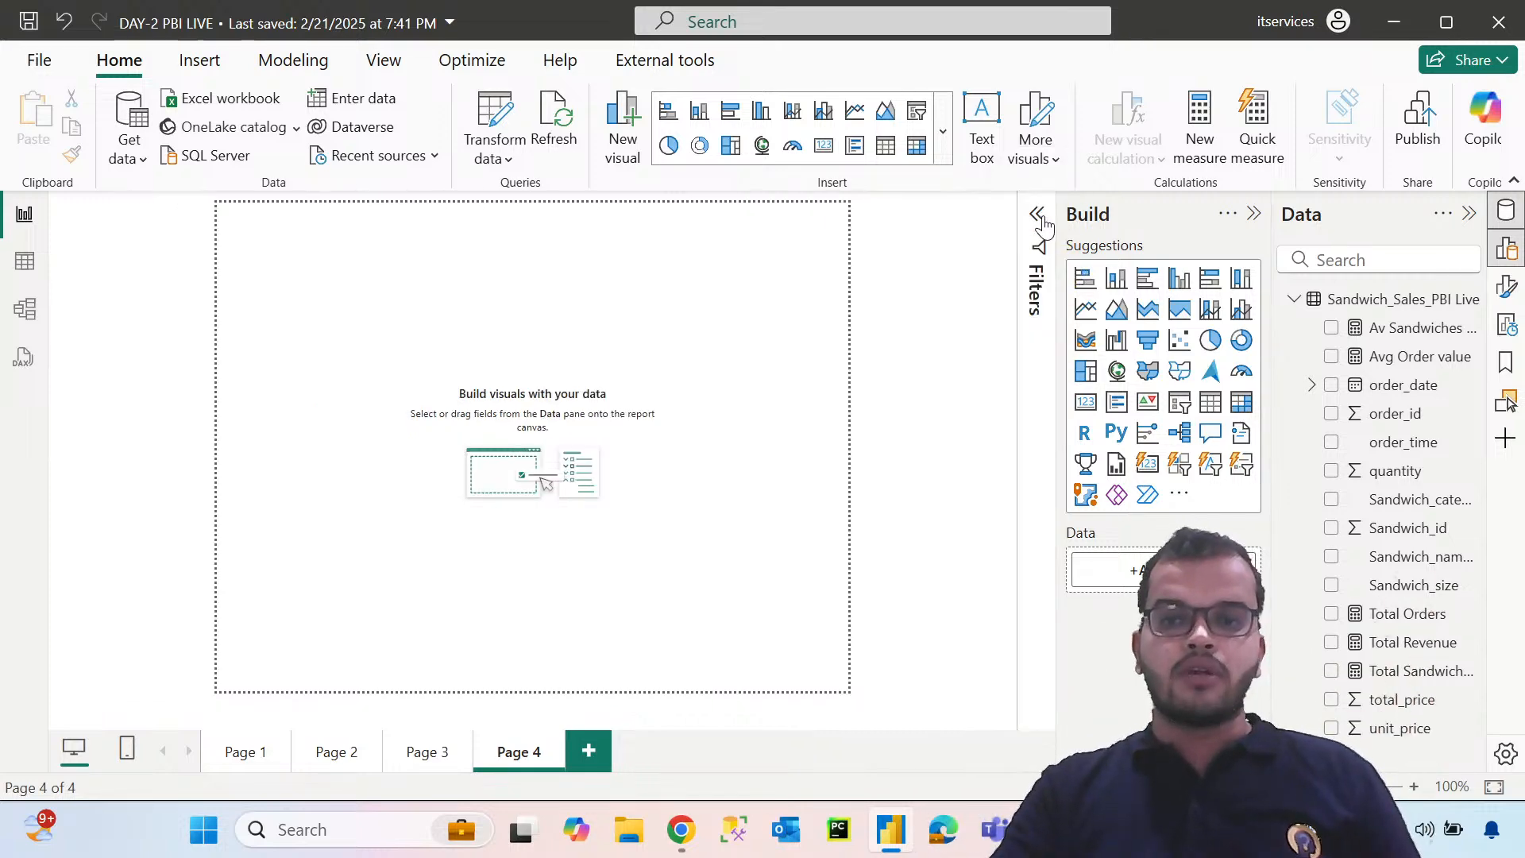
{"action": "left_click", "coordinate": [1254, 214]}
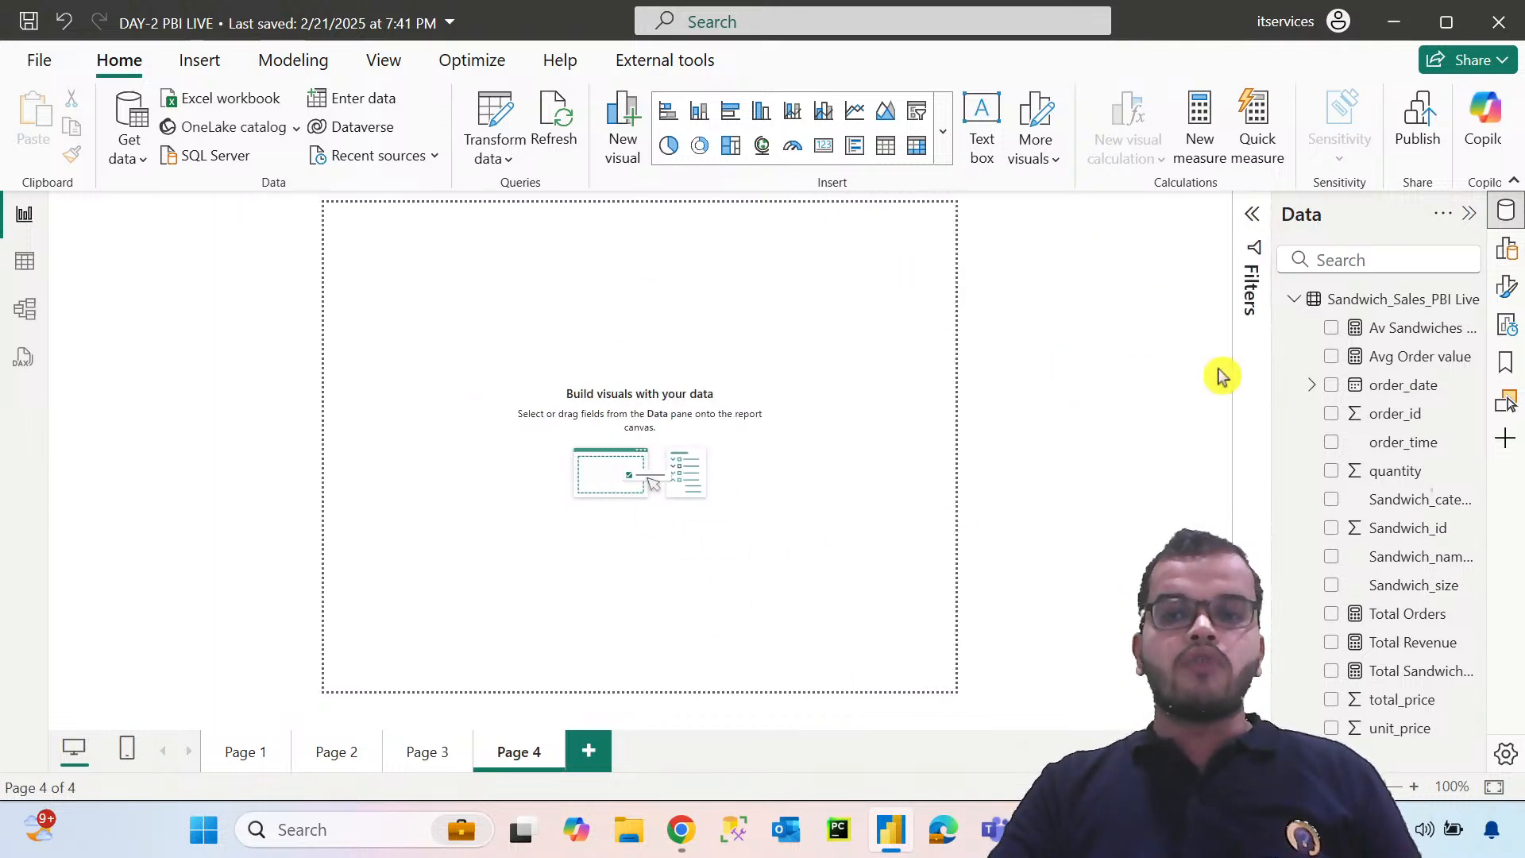
{"action": "left_click", "coordinate": [1506, 287]}
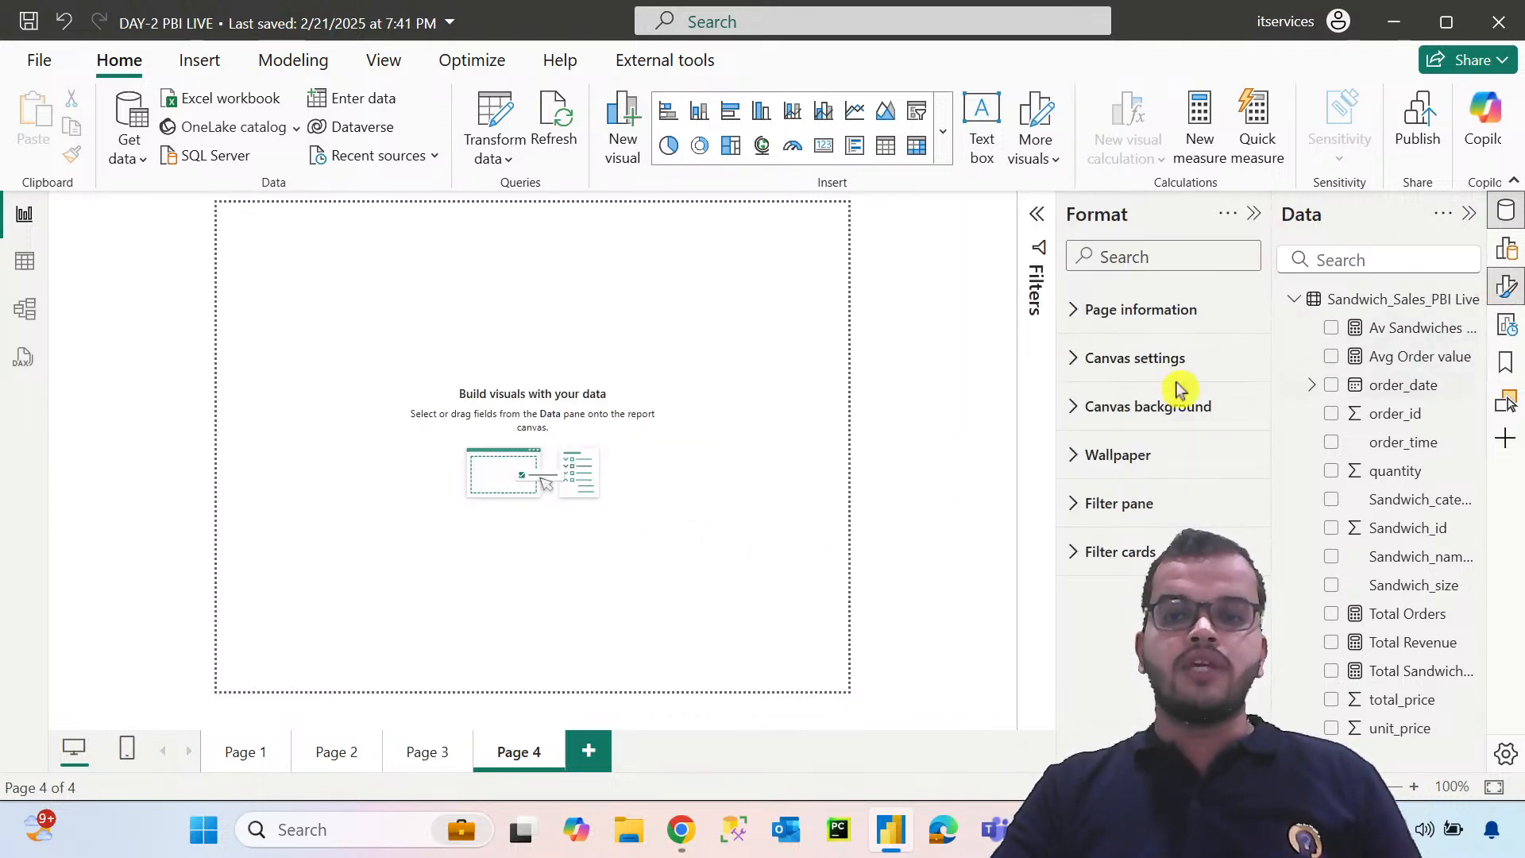
{"action": "left_click", "coordinate": [1076, 367]}
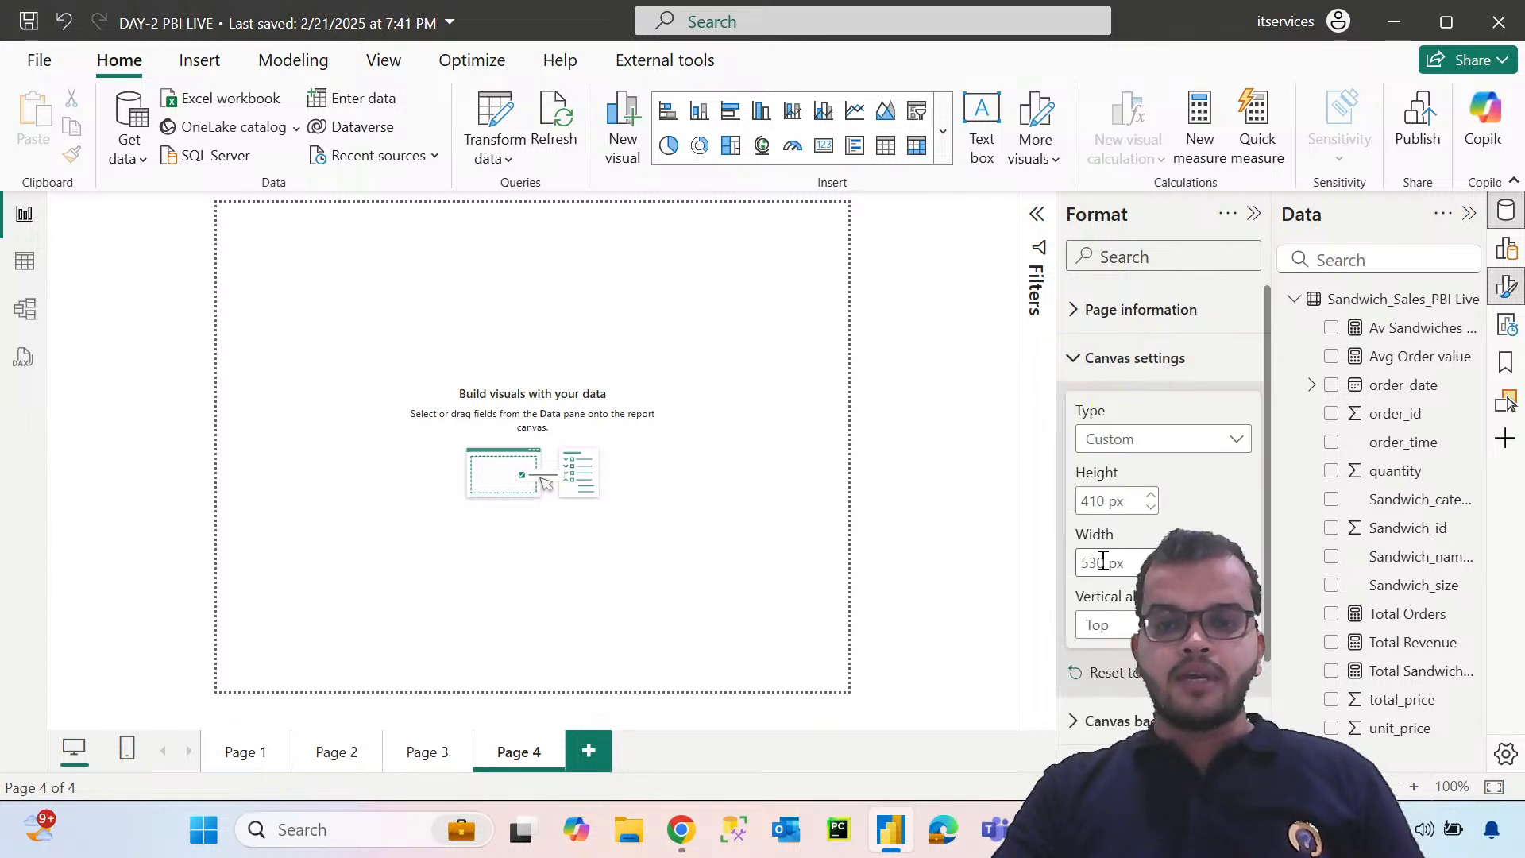
{"action": "left_click_drag", "start_coordinate": [1103, 561], "coordinate": [1065, 561]}
{"action": "type", "text": "64"}
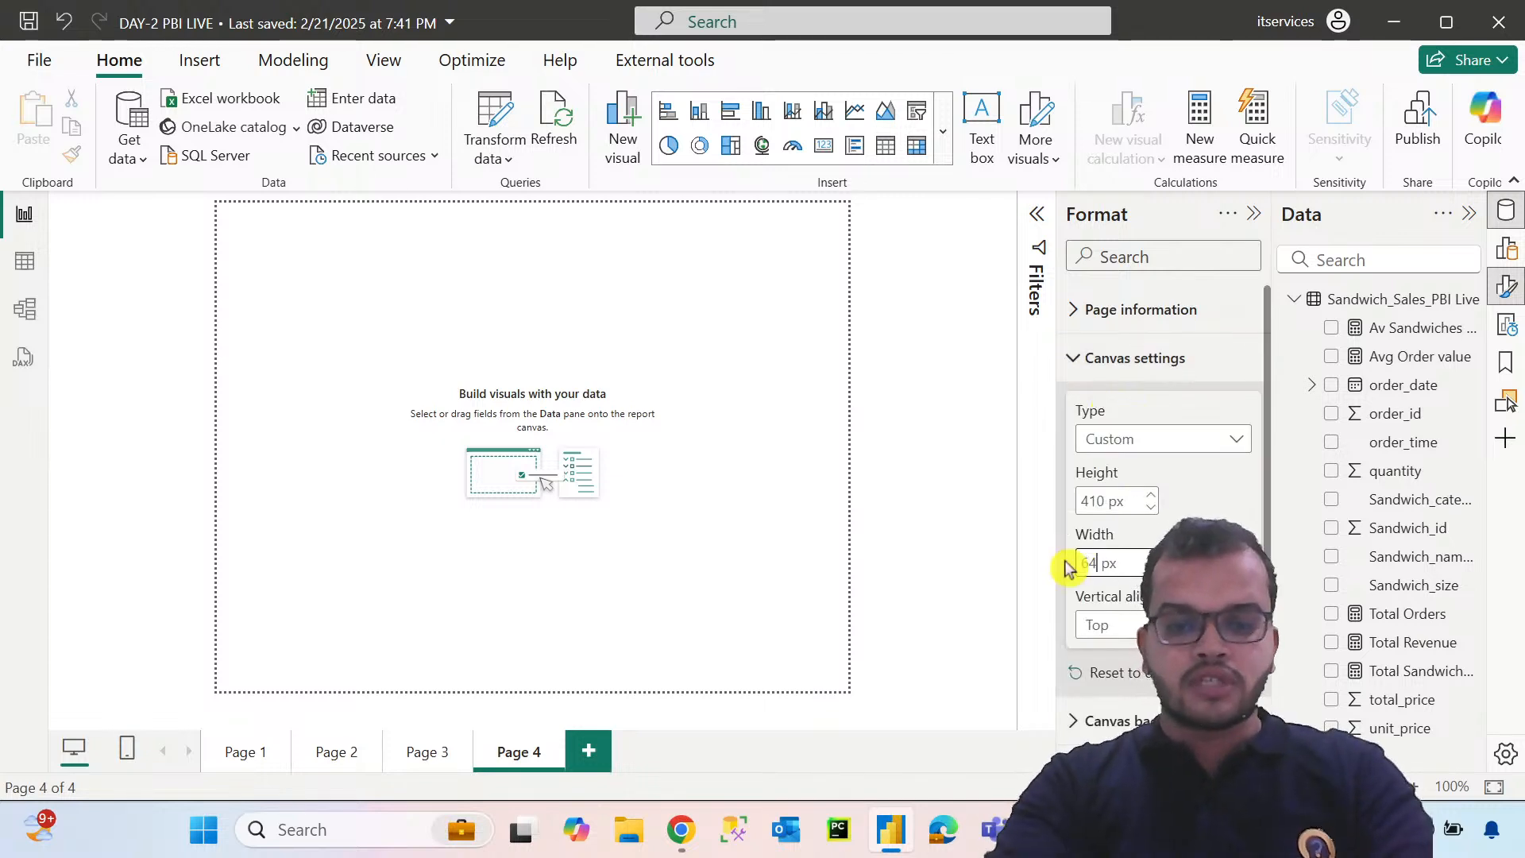
{"action": "type", "text": "0"}
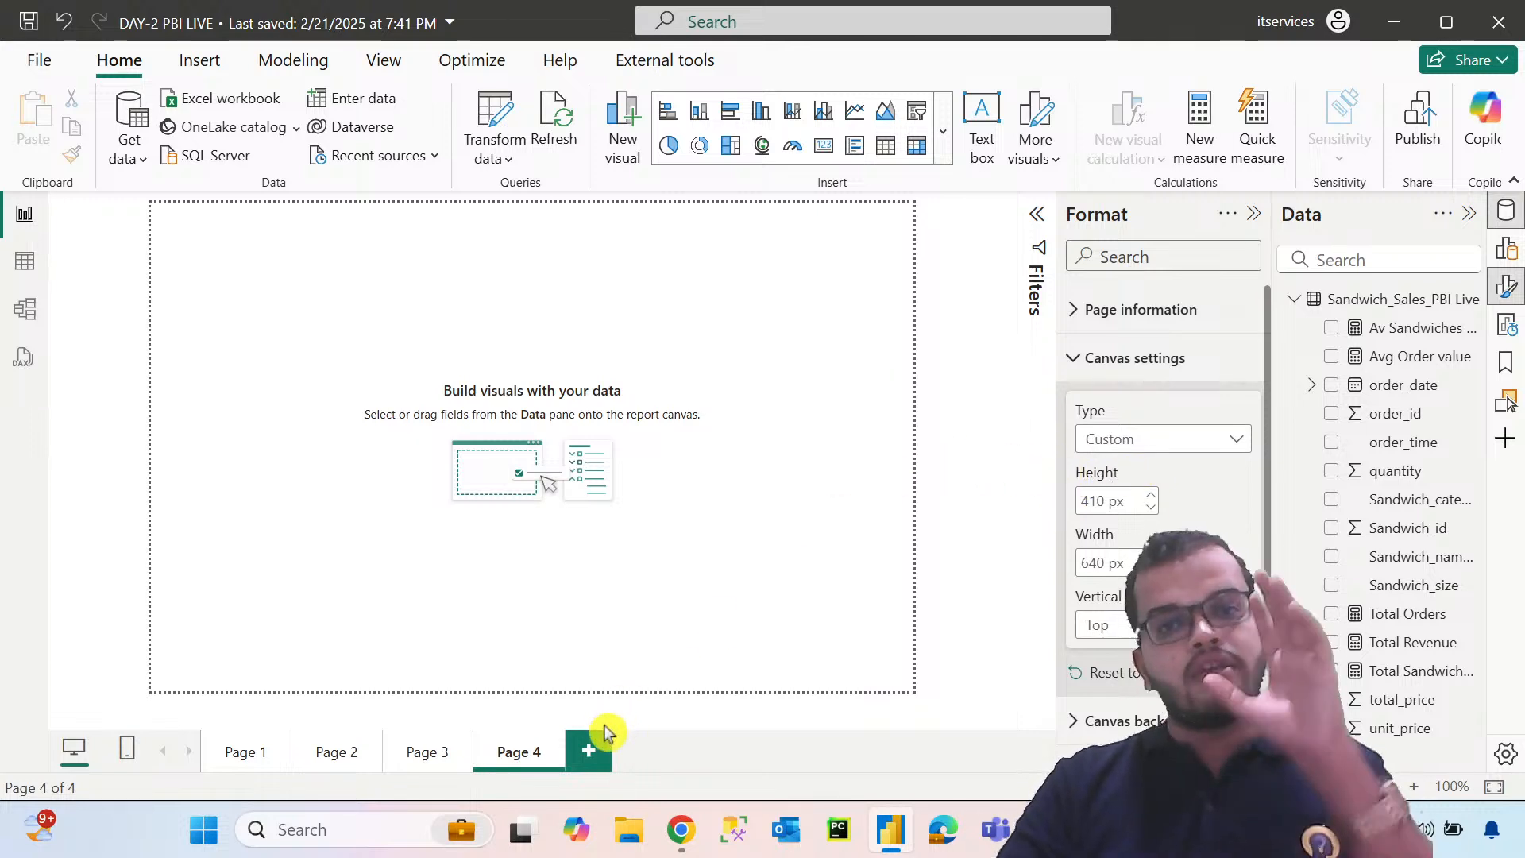
Review the available canvas types while keeping Custom, and collapse the canvas settings
{"action": "left_click", "coordinate": [1209, 445]}
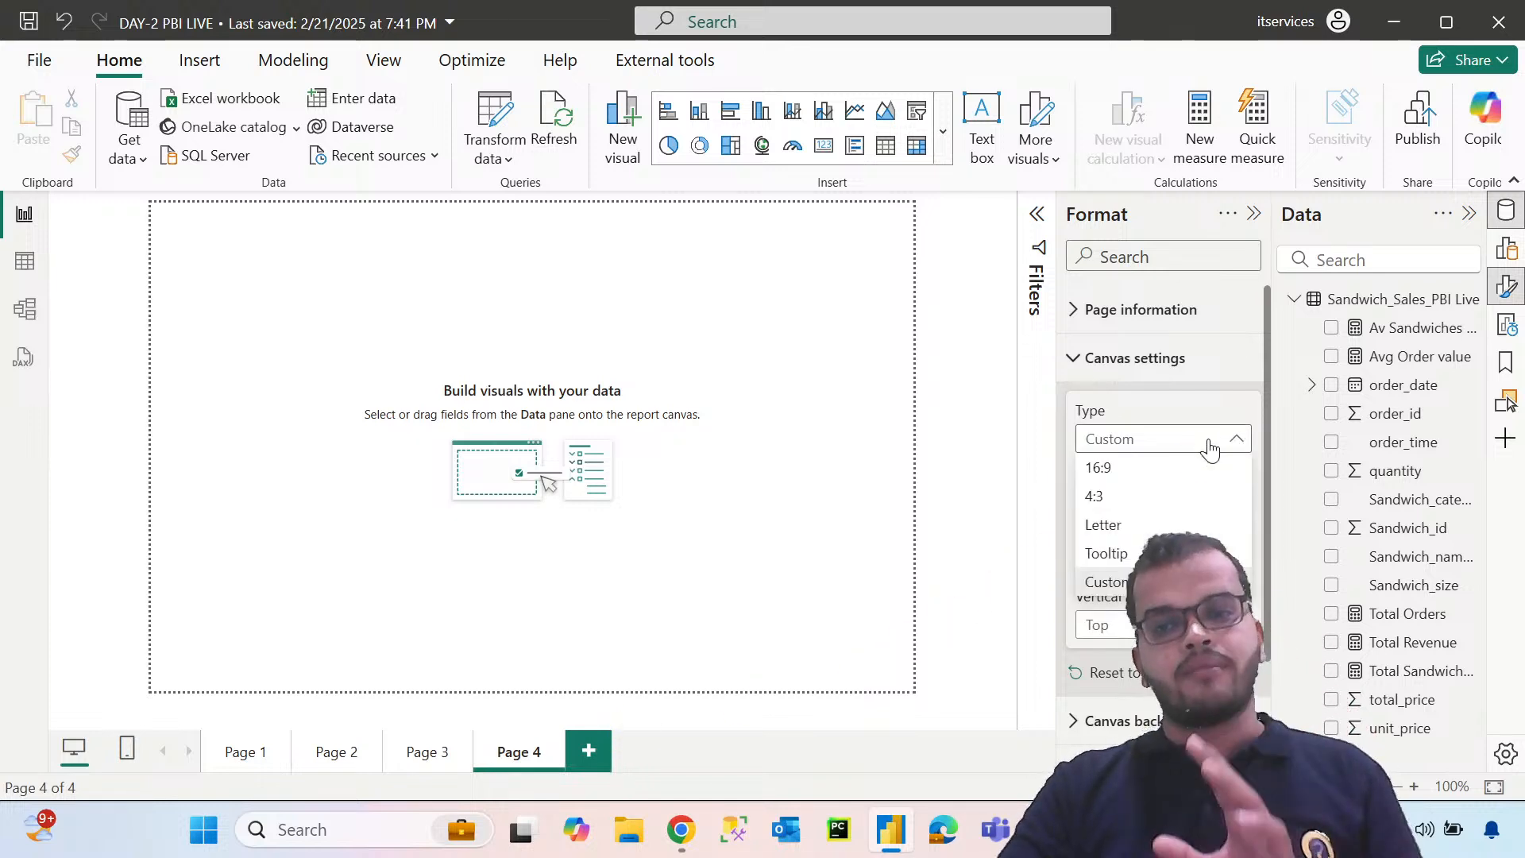
{"action": "left_click", "coordinate": [1145, 442]}
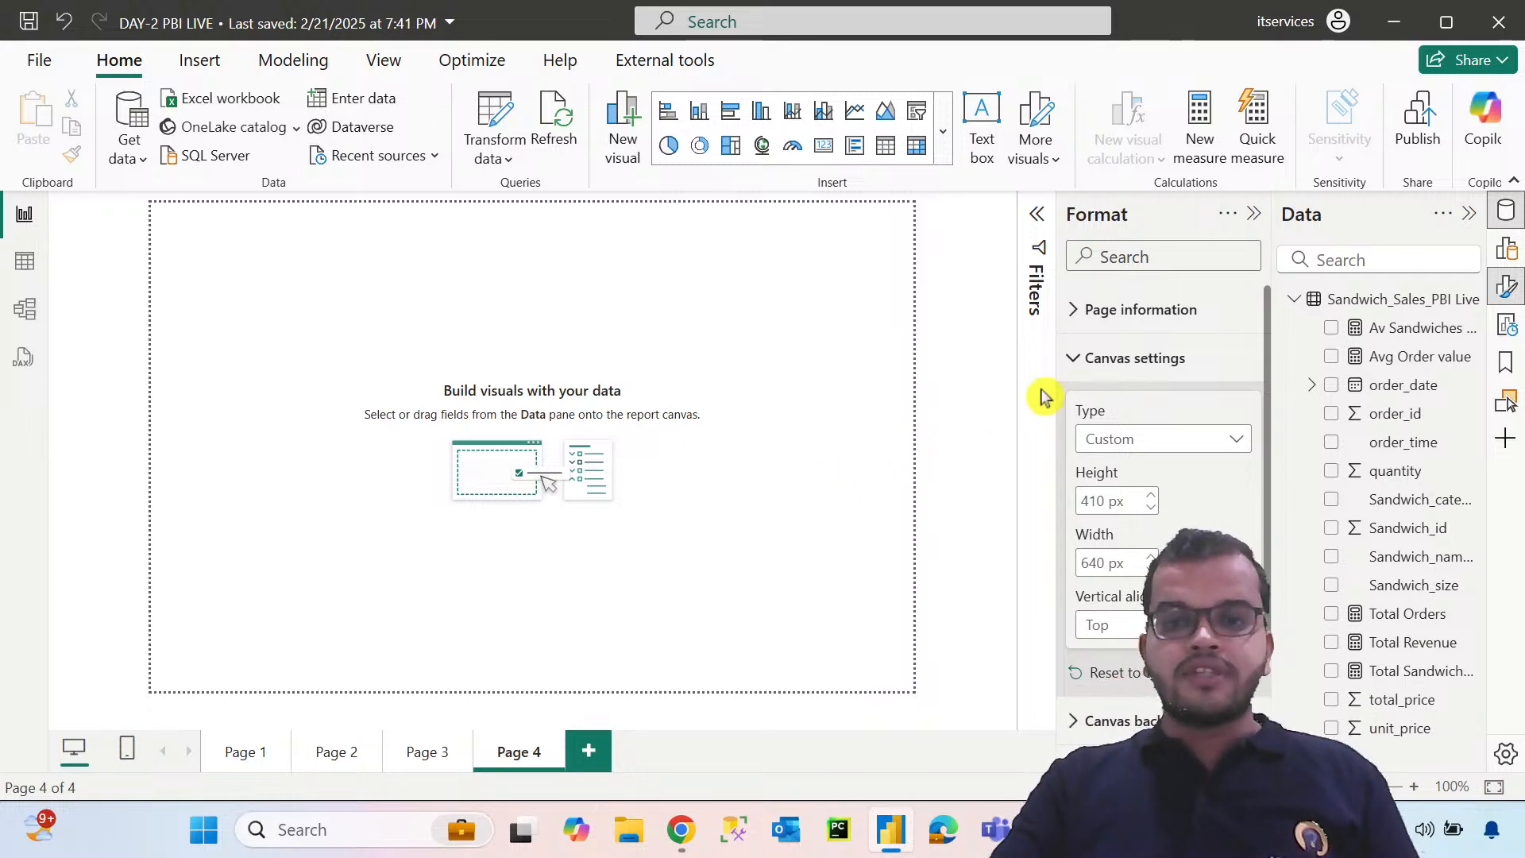
{"action": "left_click", "coordinate": [1074, 361]}
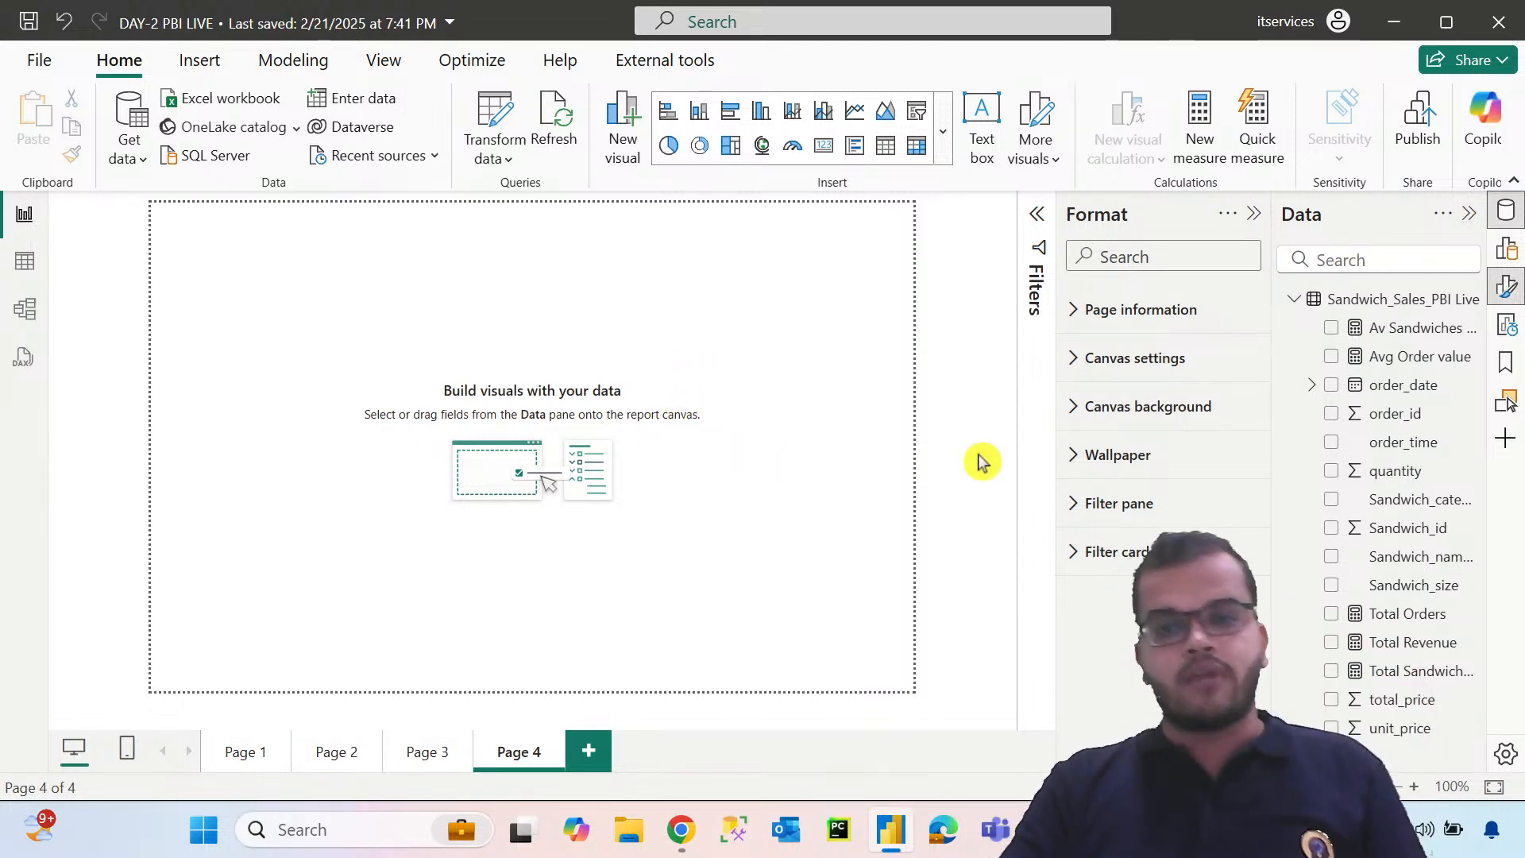
Try a light red canvas background color on Page 4 and set it back to white
{"action": "left_click", "coordinate": [1074, 408]}
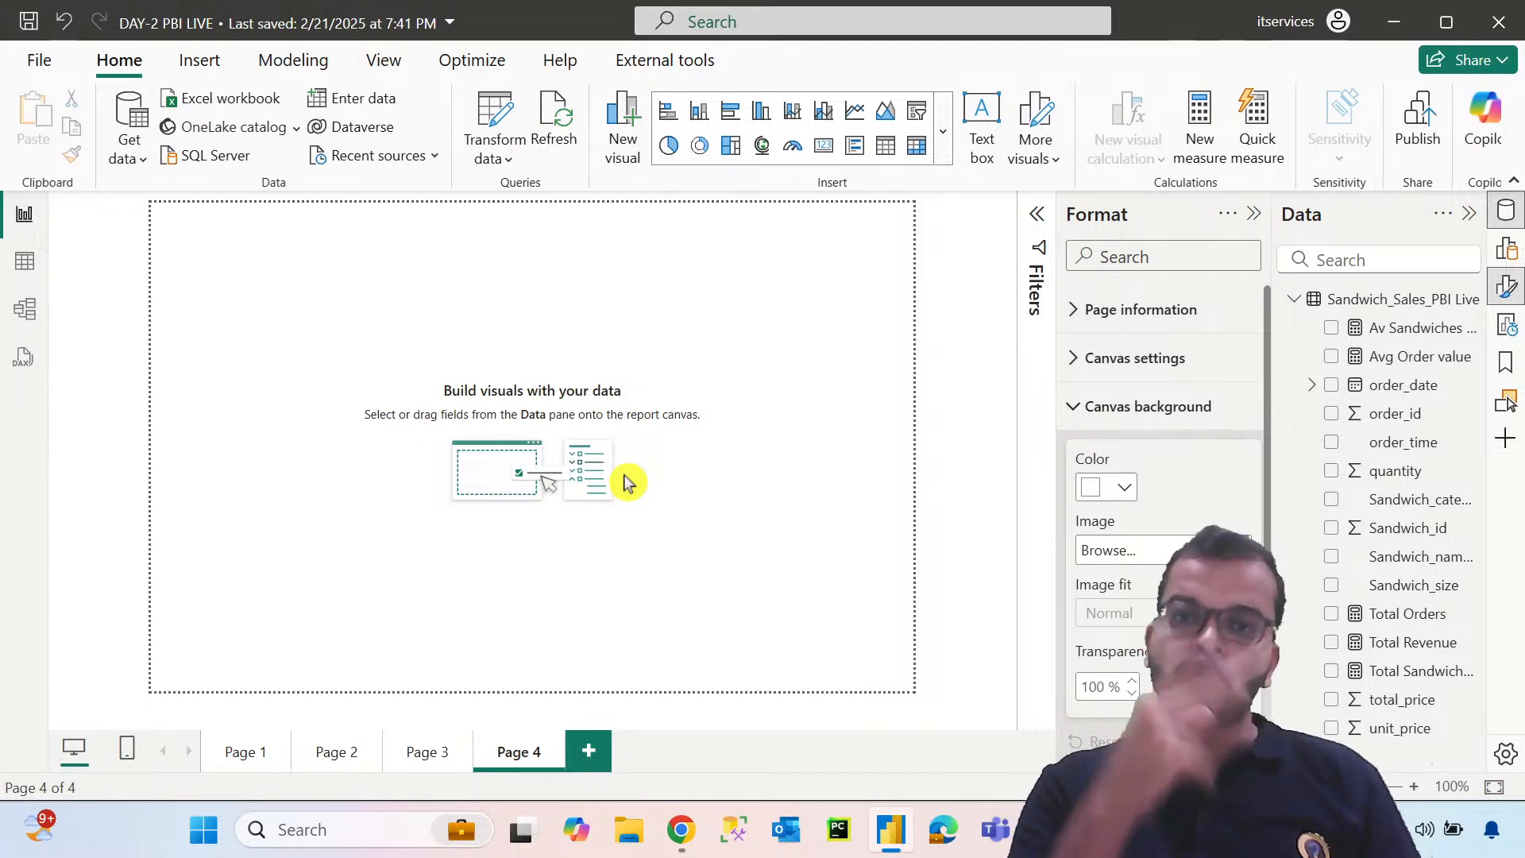
{"action": "left_click", "coordinate": [1126, 489]}
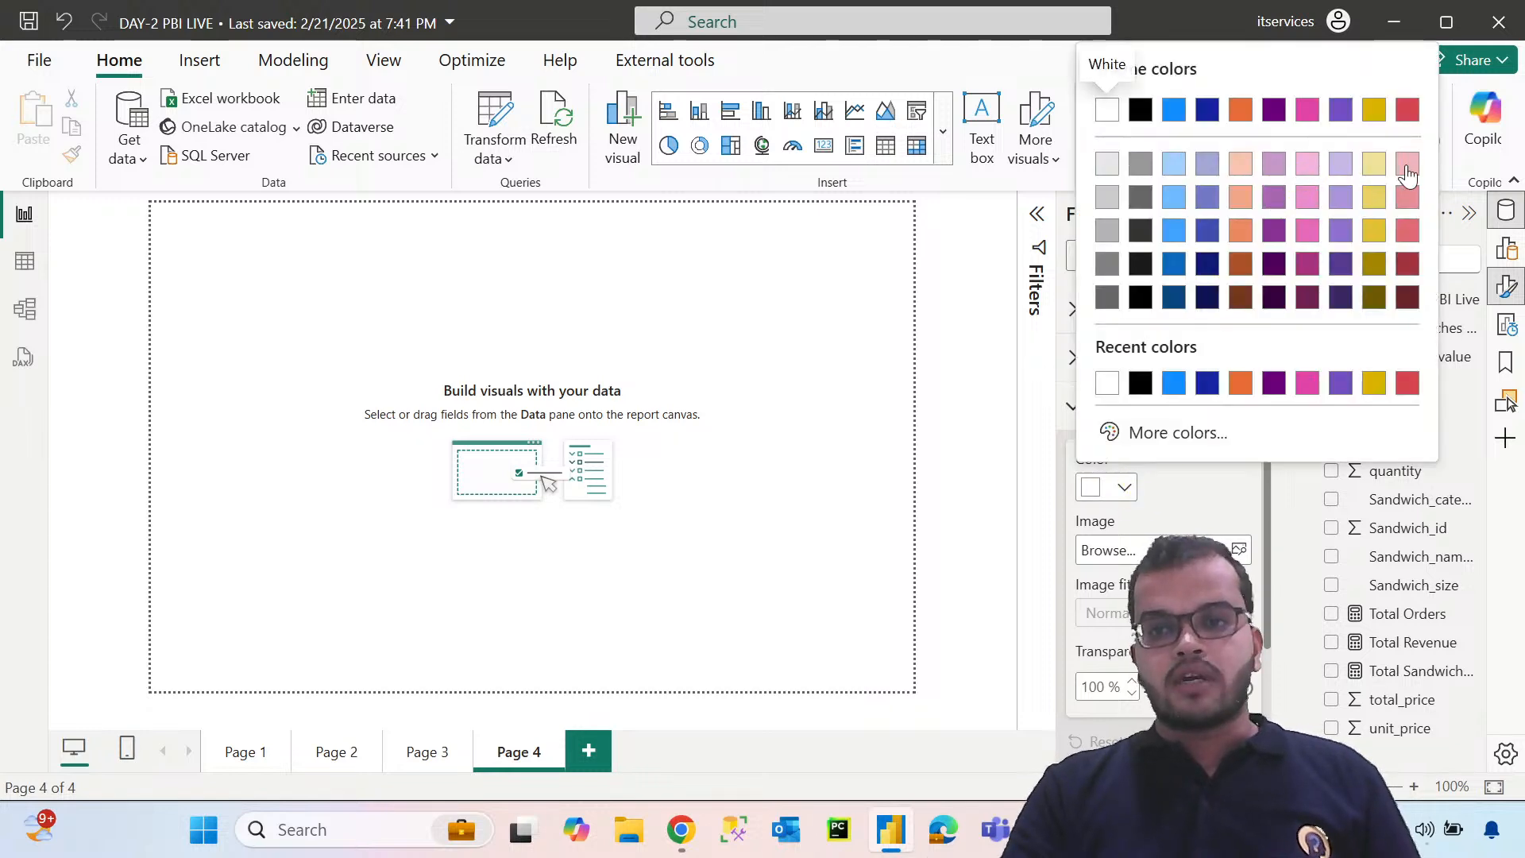
{"action": "left_click", "coordinate": [1404, 166]}
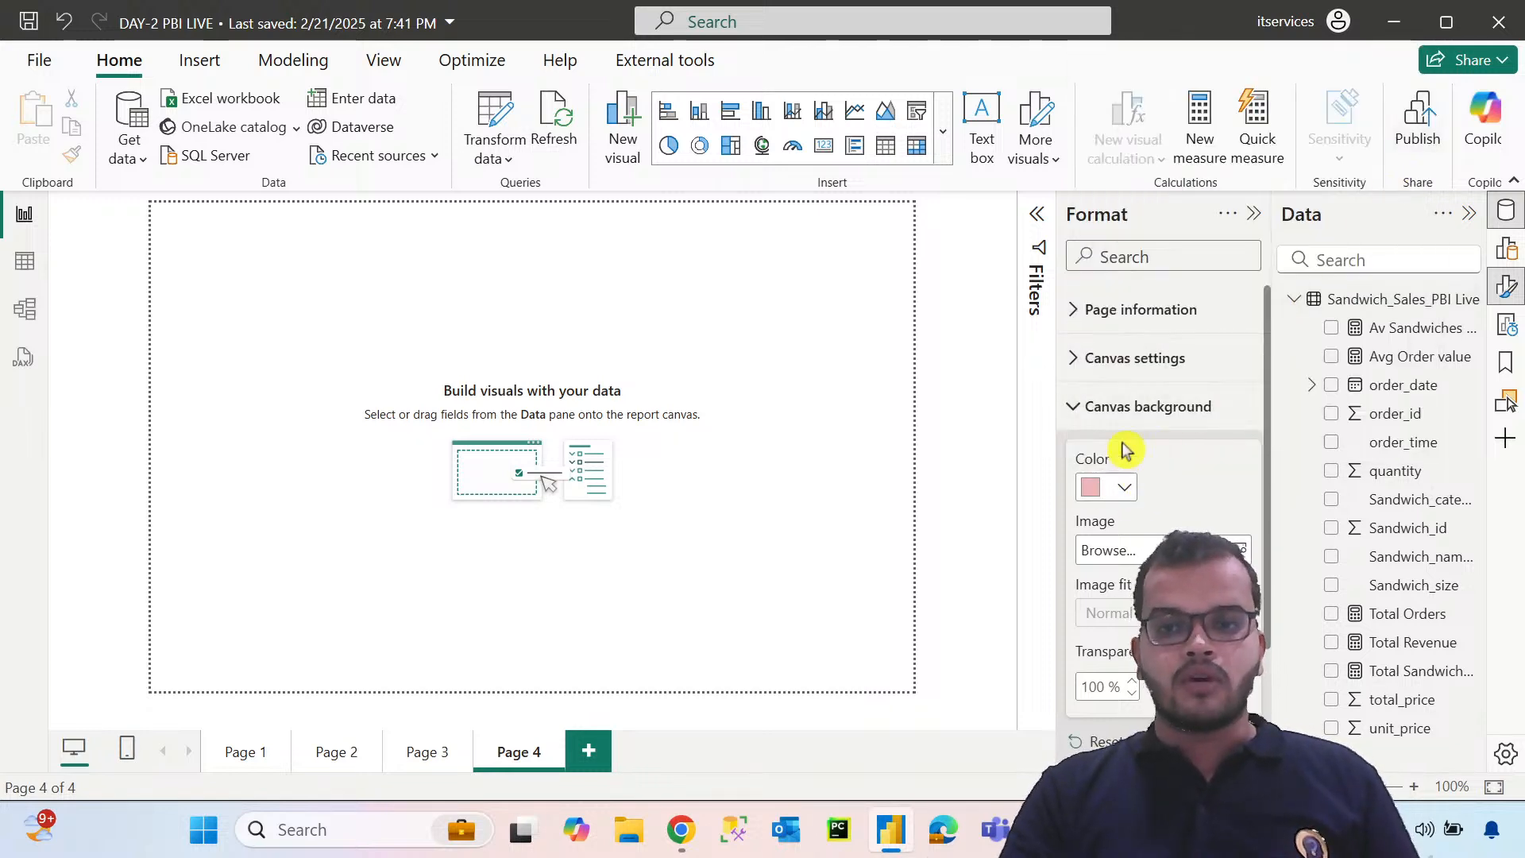
{"action": "left_click", "coordinate": [1125, 489]}
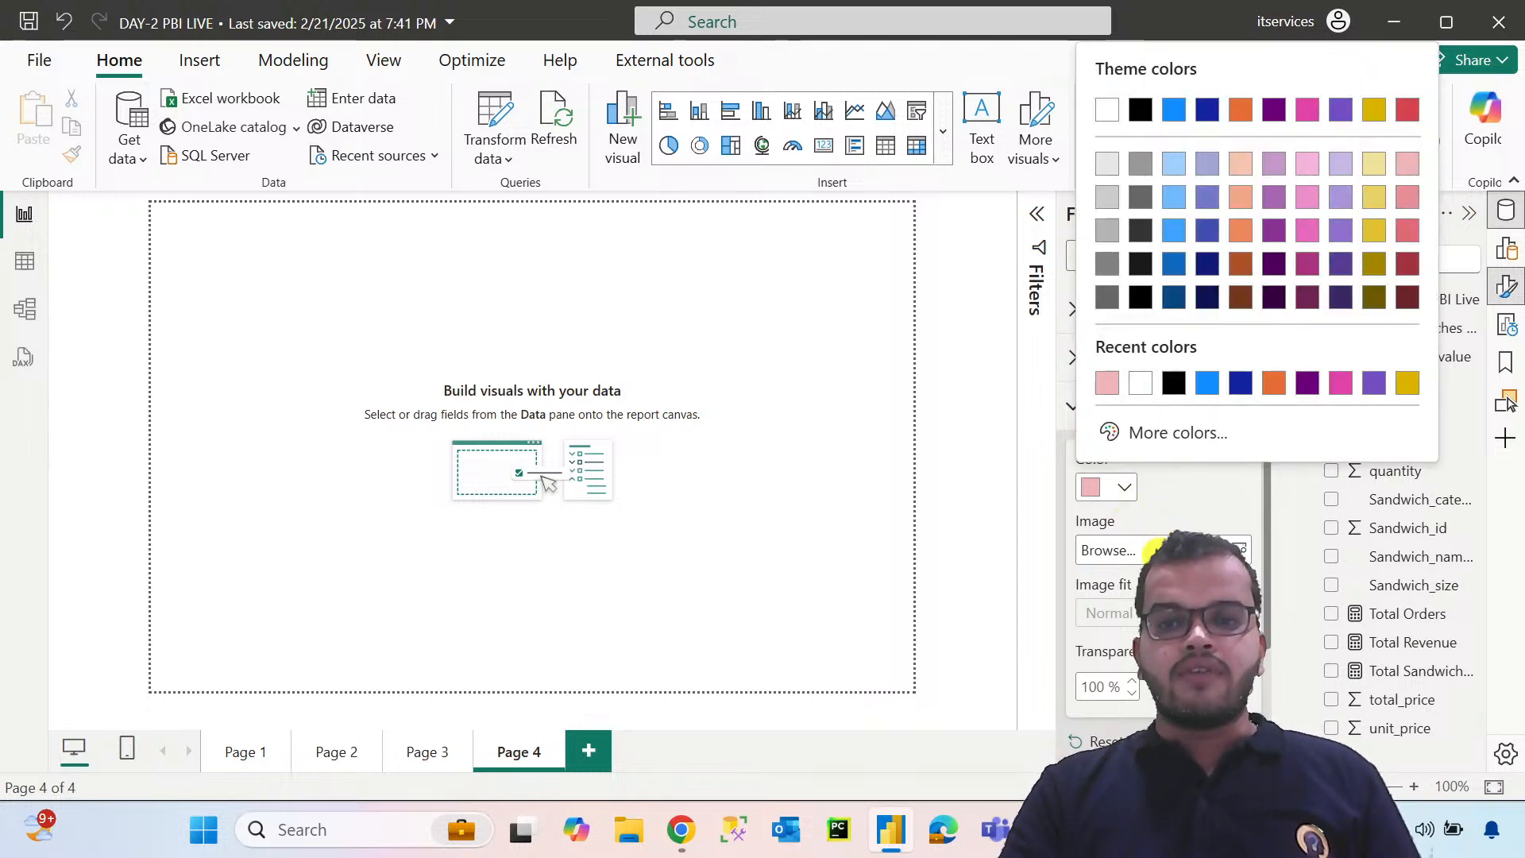
{"action": "left_click", "coordinate": [1142, 384]}
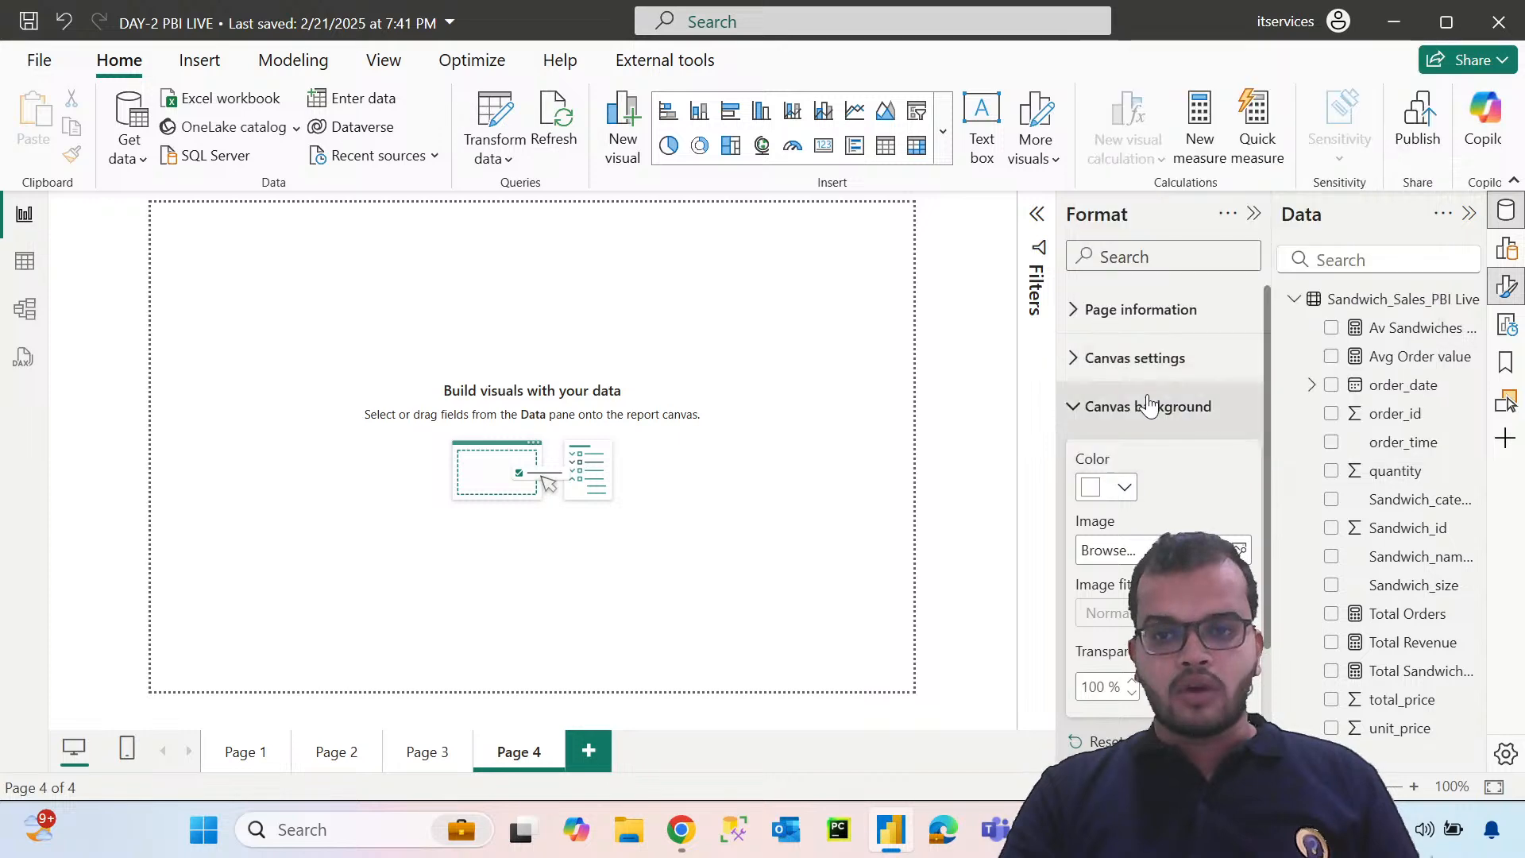
Use the hq720 image as Page 4's canvas background, trying transparencies of 41% and 22% and ending with 67%
{"action": "left_click", "coordinate": [1108, 550]}
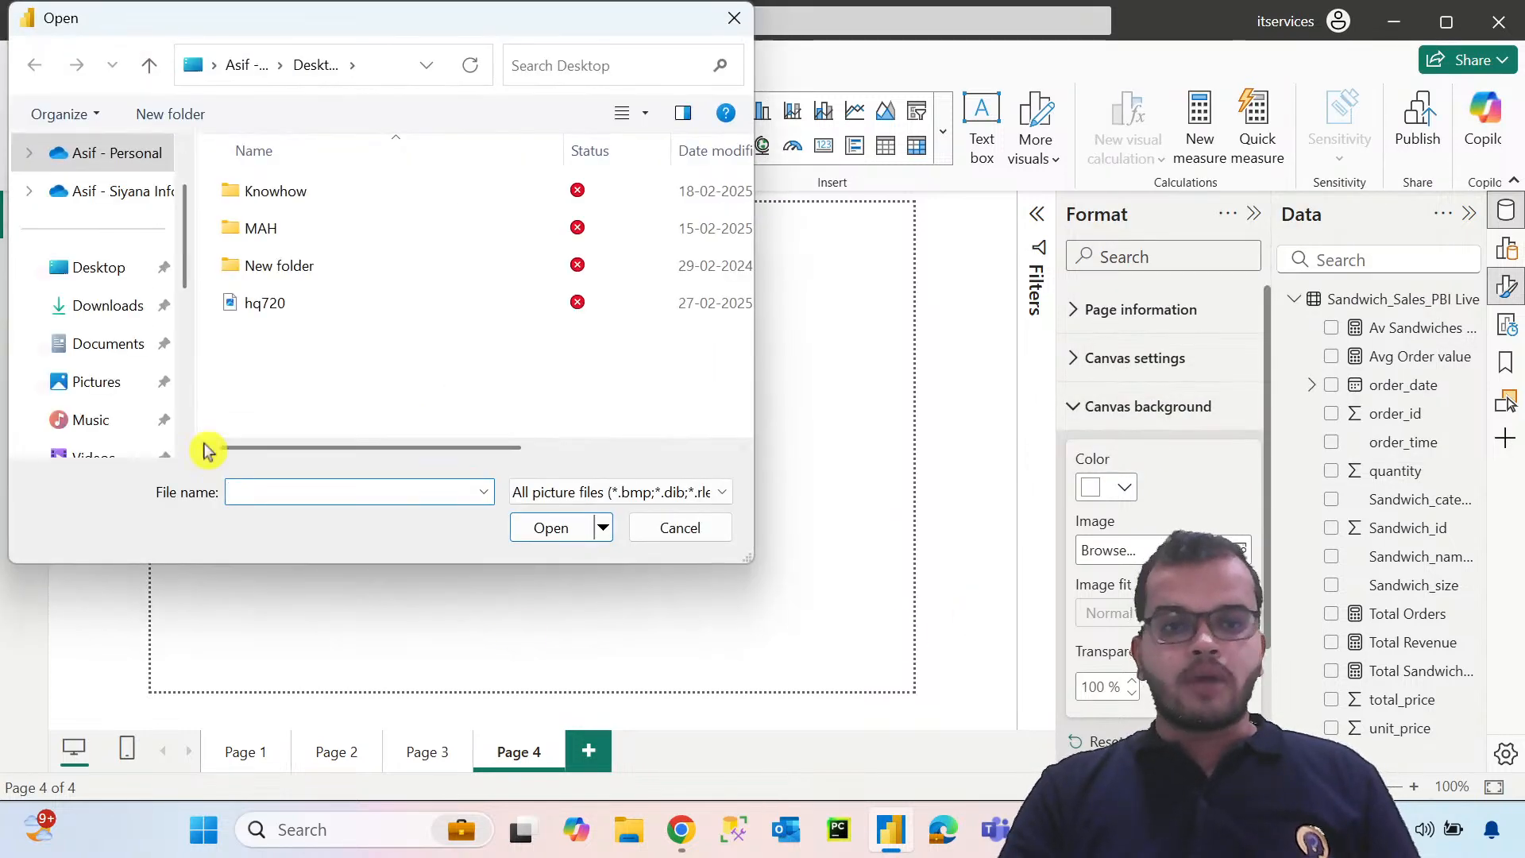
{"action": "left_click", "coordinate": [278, 312]}
{"action": "left_click", "coordinate": [548, 529]}
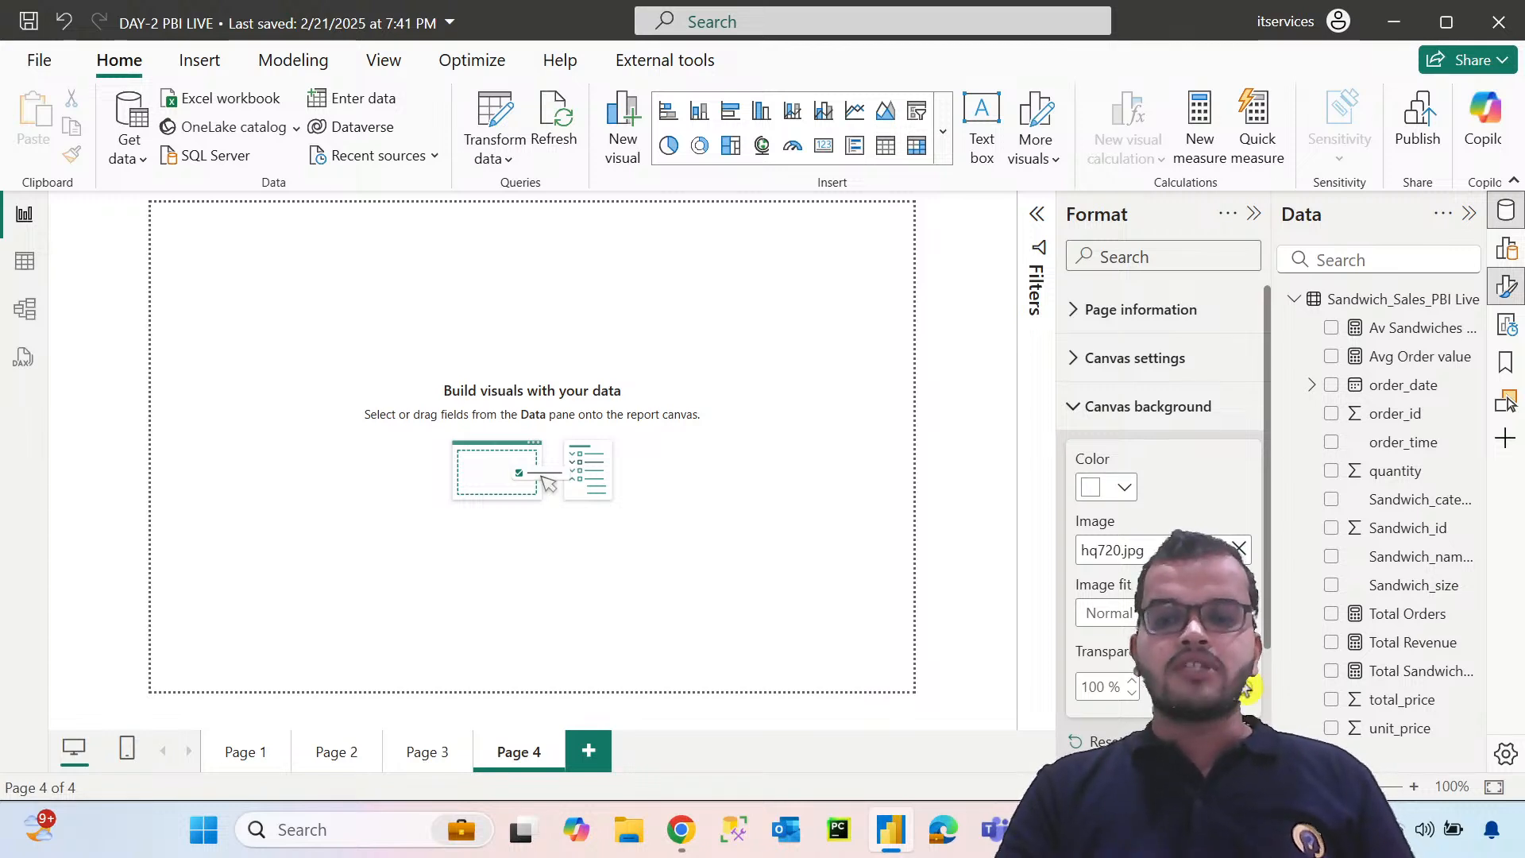
{"action": "left_click_drag", "start_coordinate": [1248, 688], "coordinate": [1232, 688]}
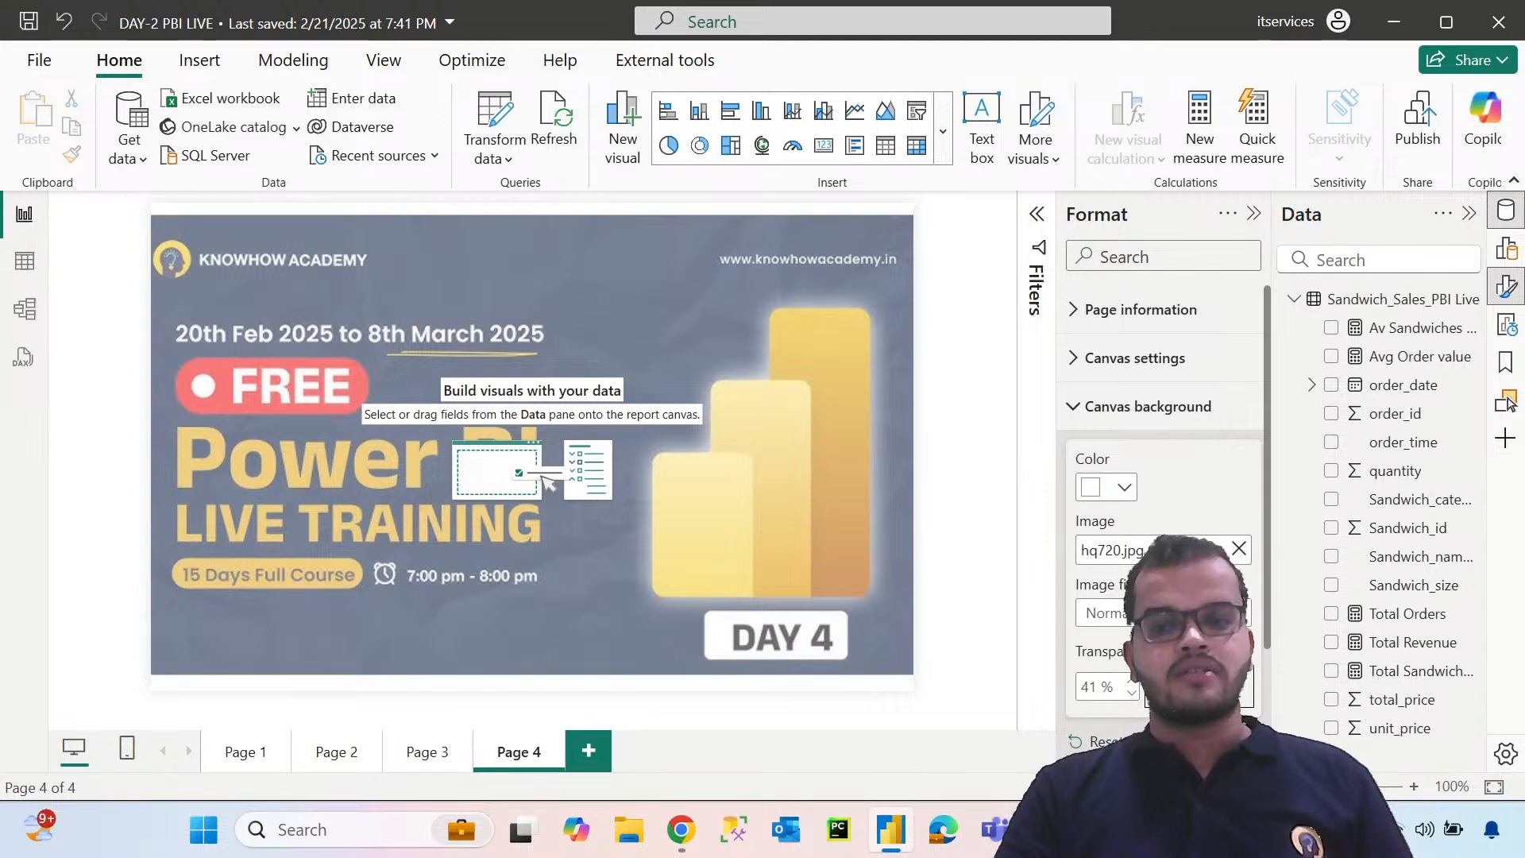
{"action": "left_click_drag", "start_coordinate": [1191, 688], "coordinate": [1178, 688]}
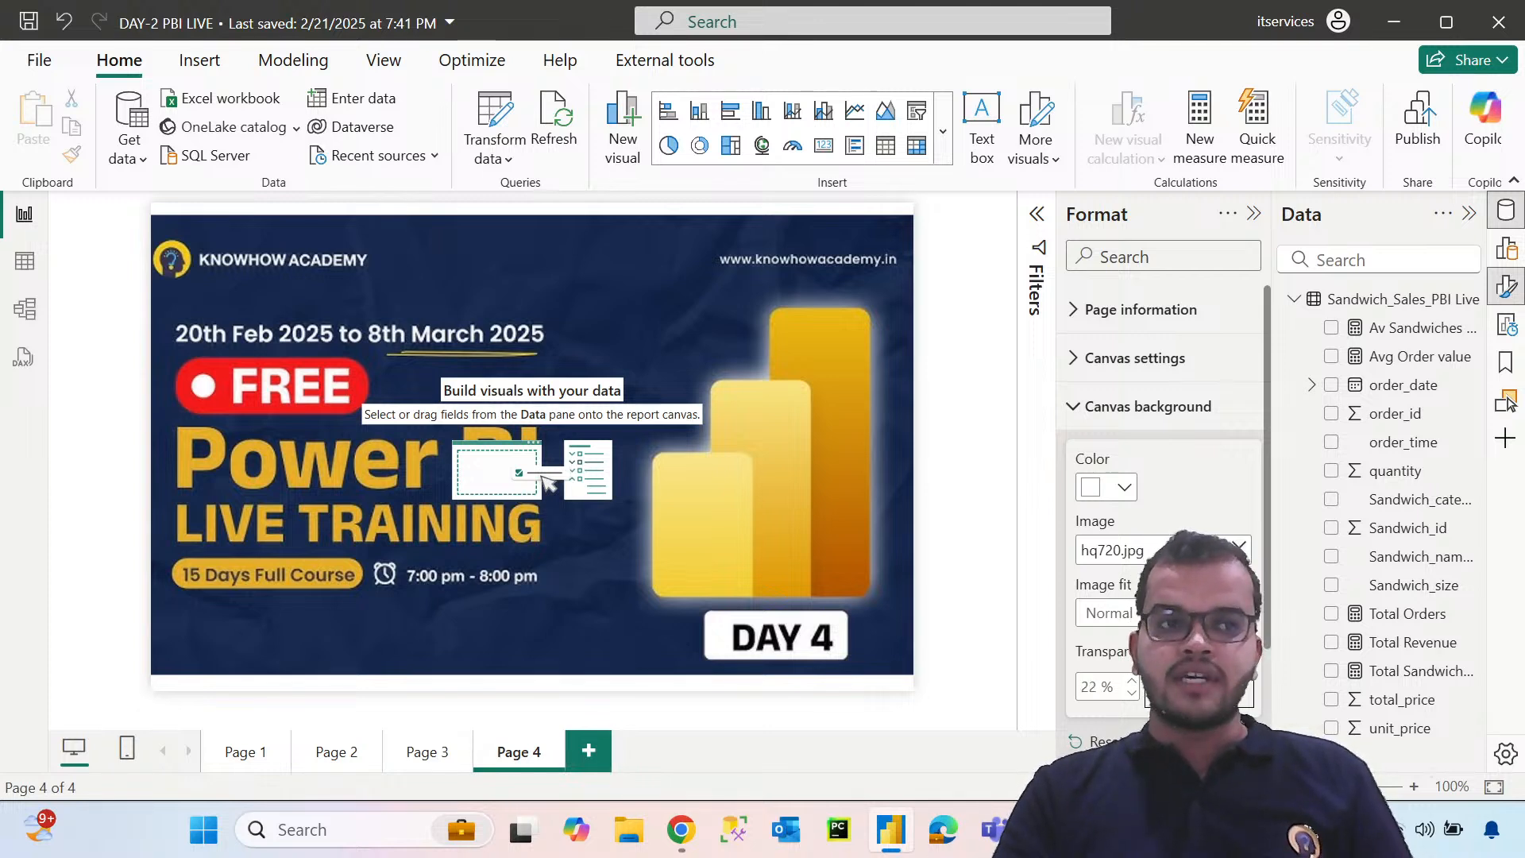
{"action": "left_click_drag", "start_coordinate": [1185, 687], "coordinate": [1216, 687]}
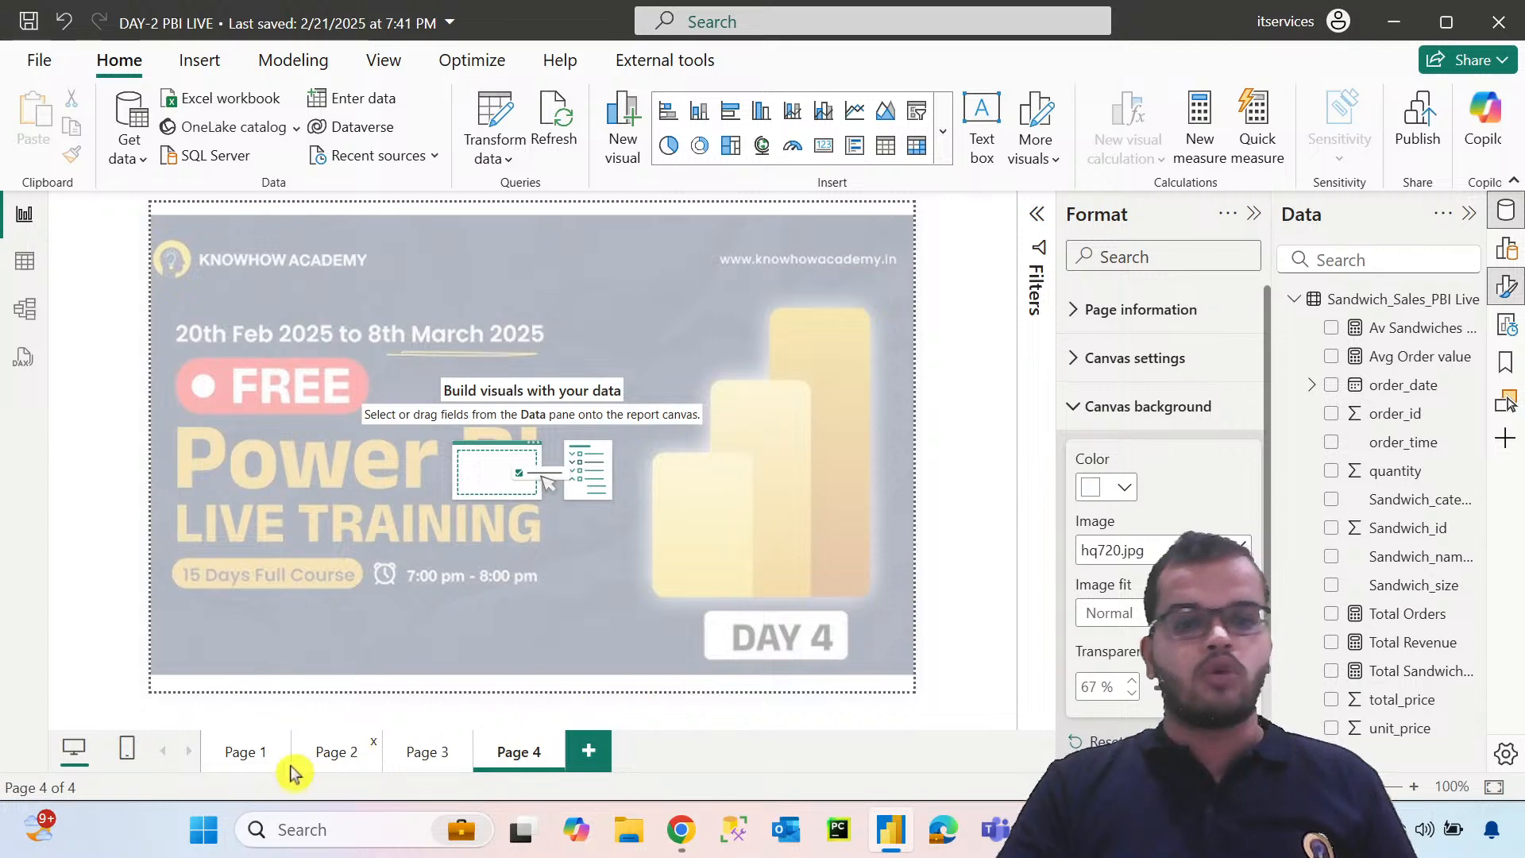
Copy the KPI METRICS visual from Page 1 and paste it onto Page 4
{"action": "left_click", "coordinate": [247, 756]}
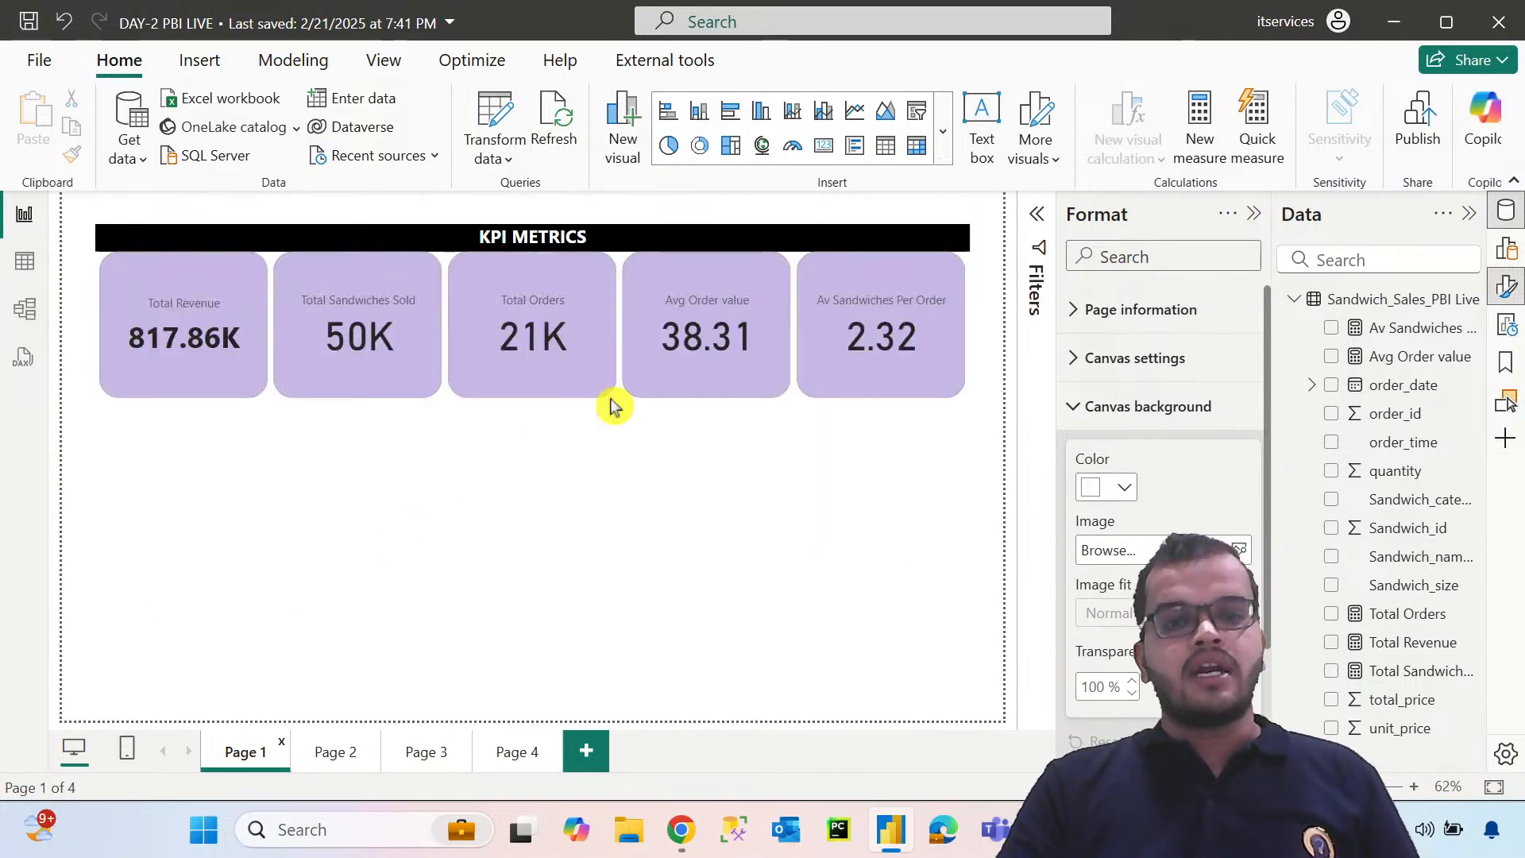
{"action": "left_click", "coordinate": [959, 408]}
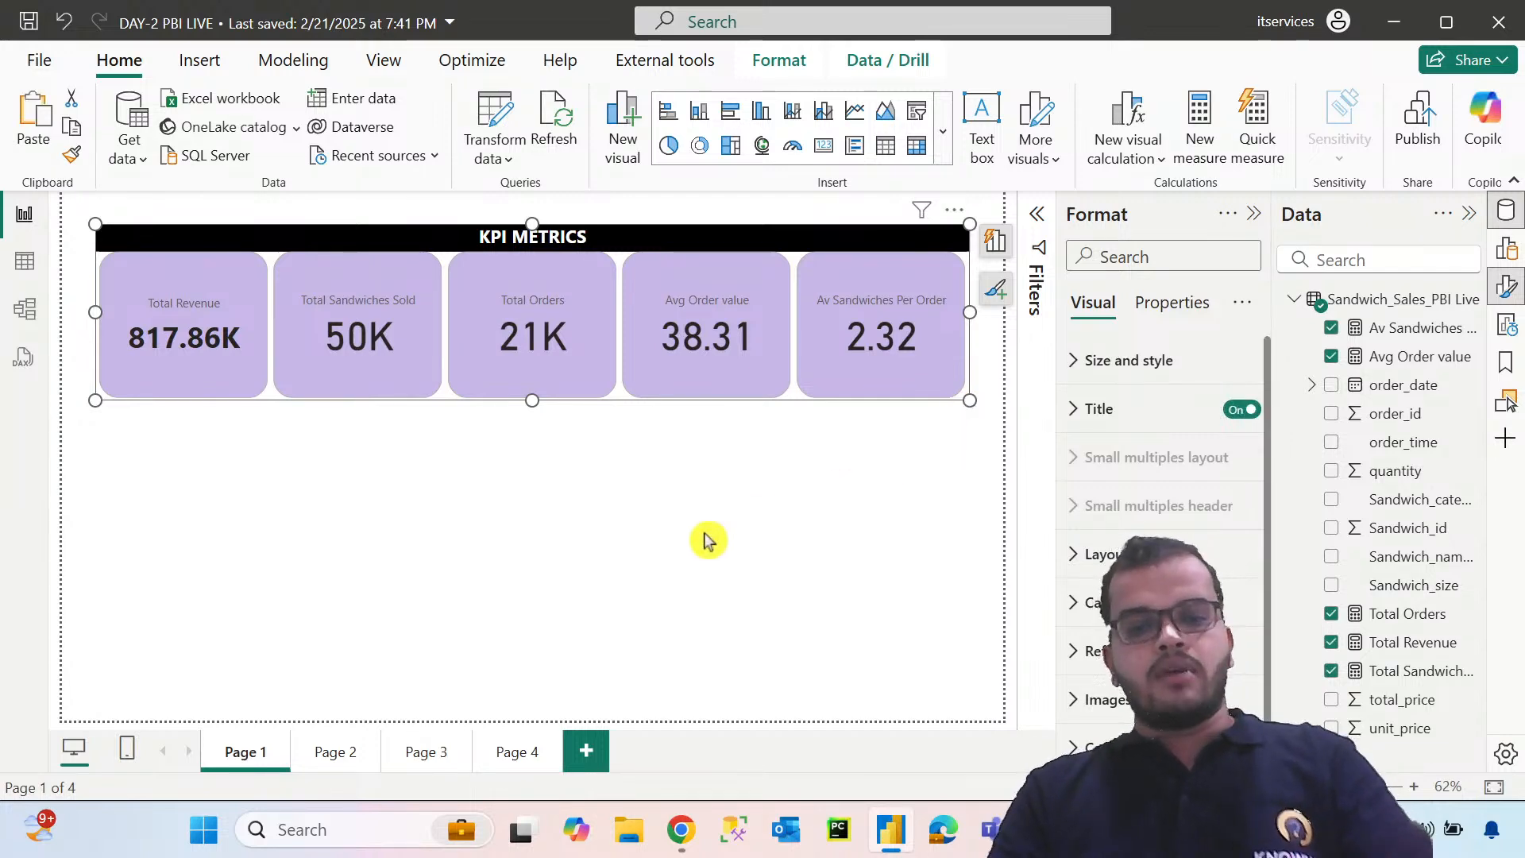
{"action": "left_click", "coordinate": [528, 750]}
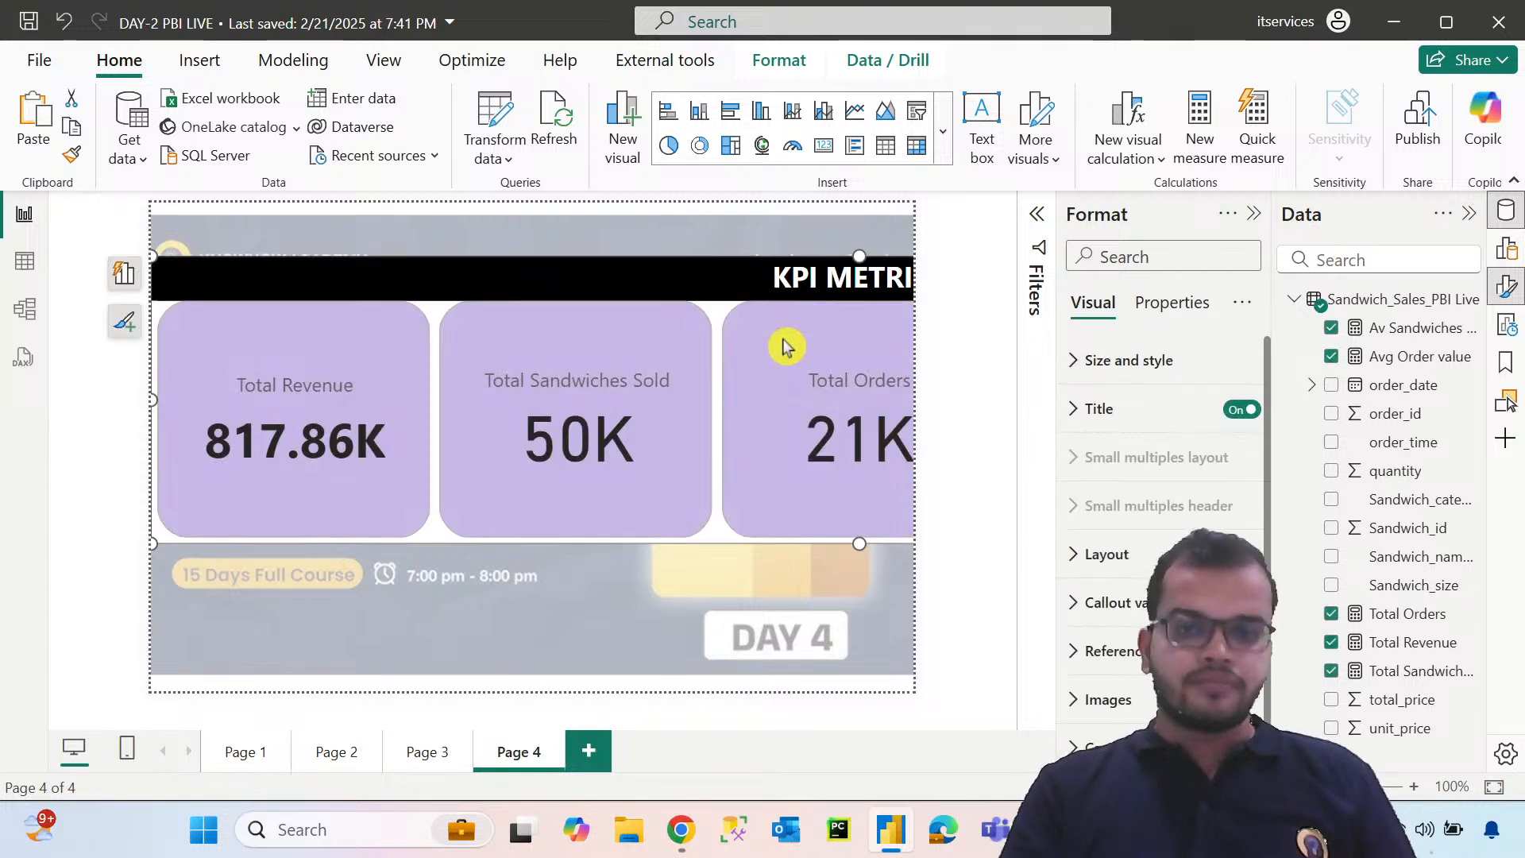
Shrink the pasted KPI METRICS visual and align it with the upper-left corner of Page 4's canvas
{"action": "left_click_drag", "start_coordinate": [688, 279], "coordinate": [612, 220]}
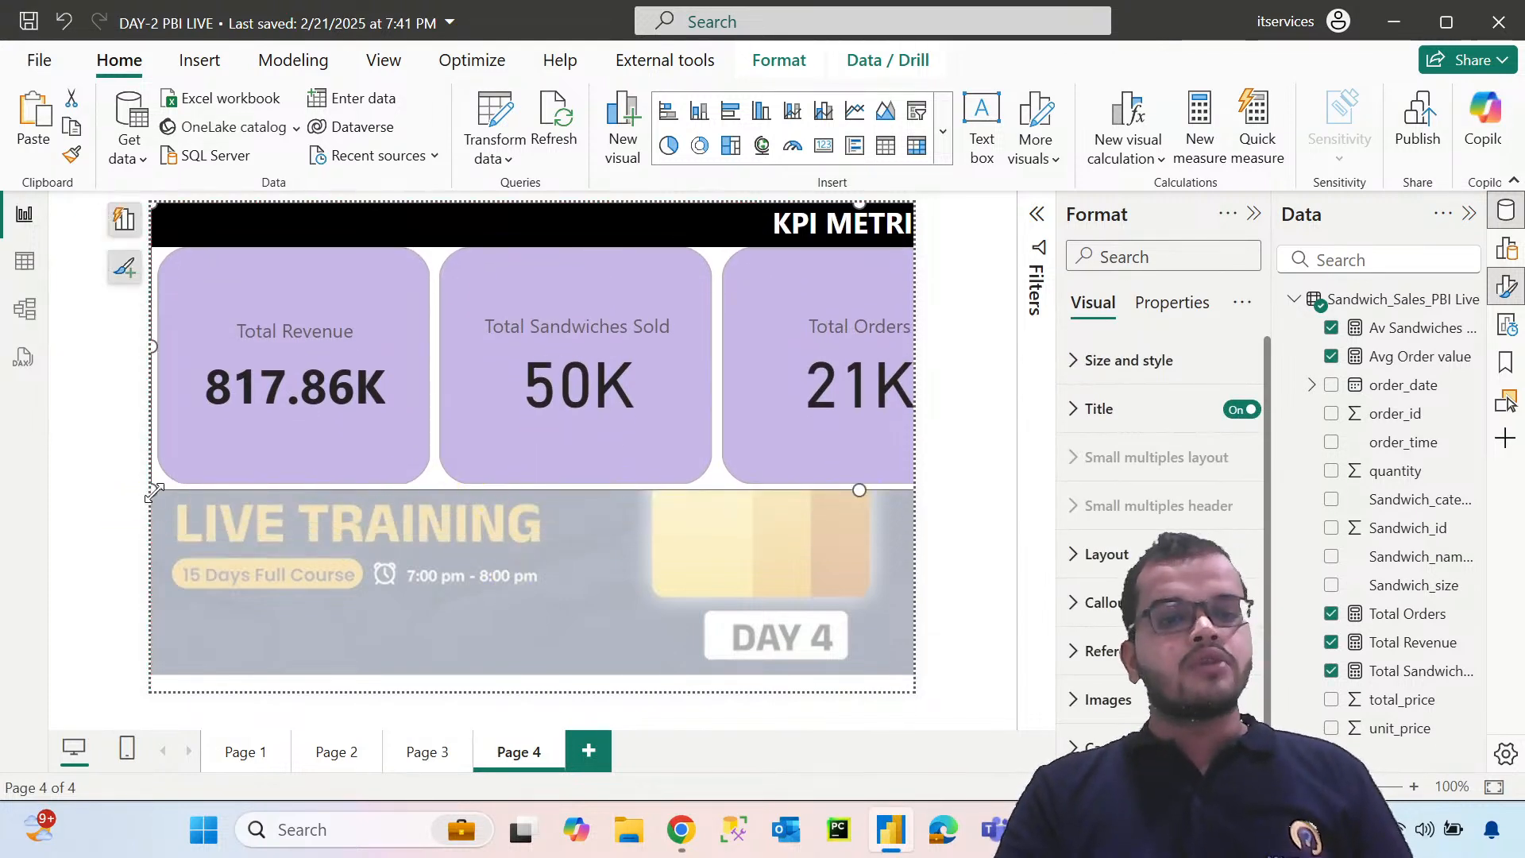
{"action": "left_click_drag", "start_coordinate": [151, 490], "coordinate": [531, 369]}
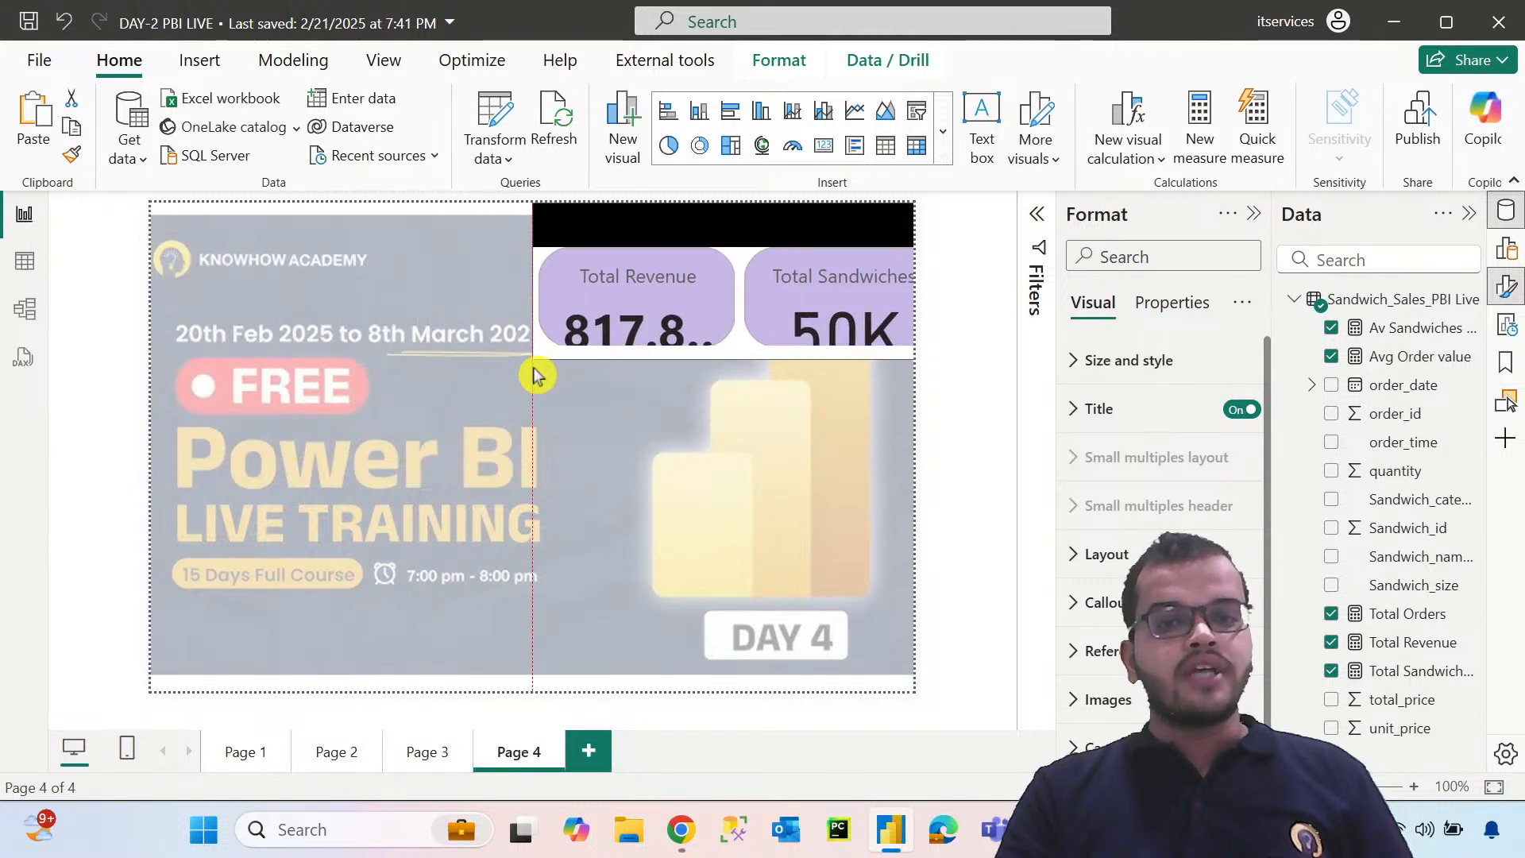
{"action": "left_click_drag", "start_coordinate": [667, 231], "coordinate": [483, 225]}
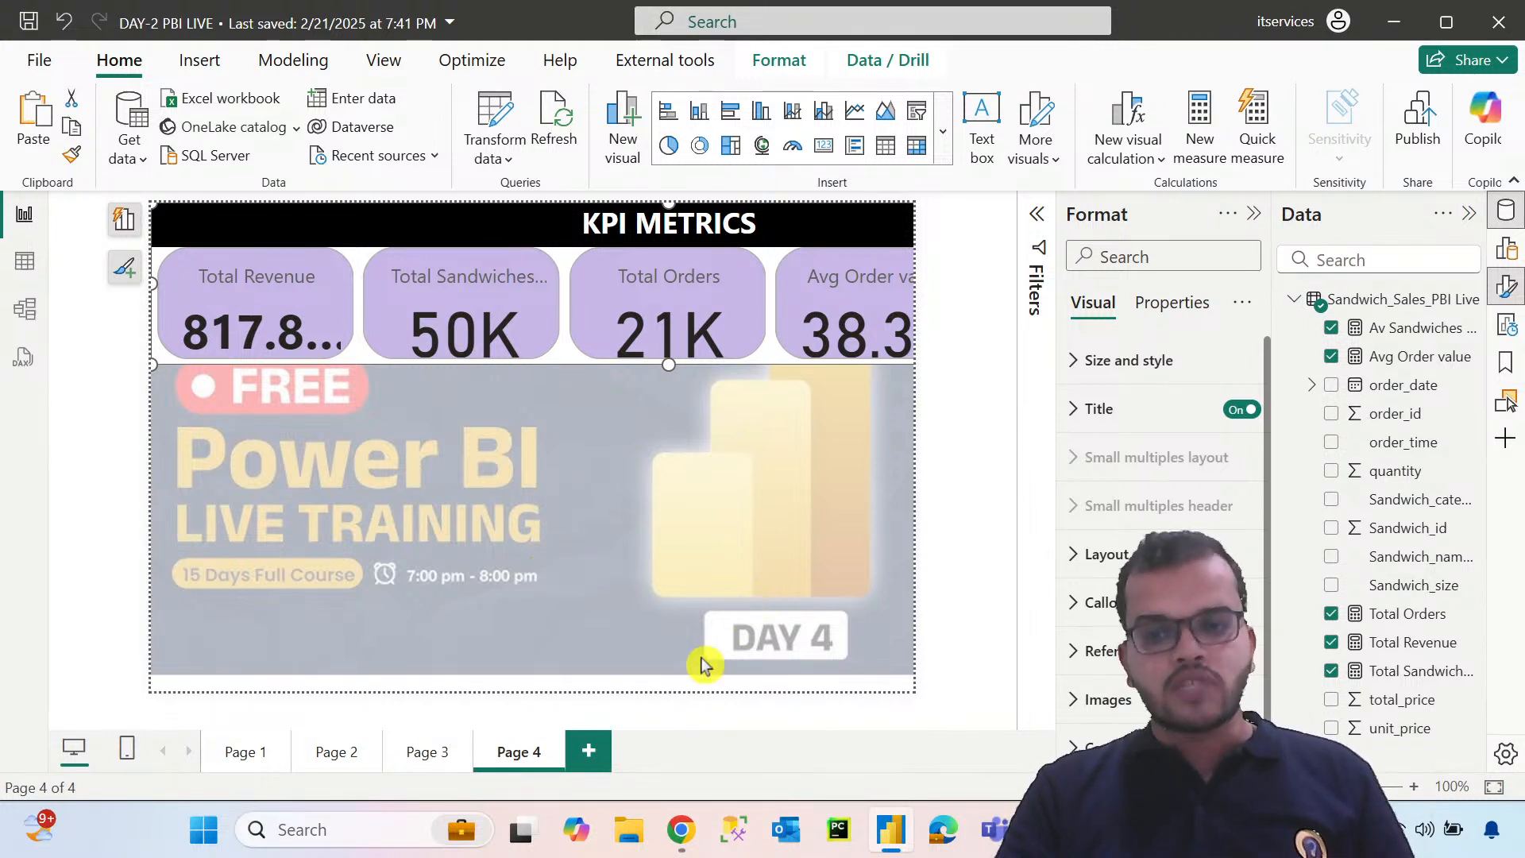
Add a new report page, look over the visual gallery, and show the Build pane
{"action": "left_click", "coordinate": [577, 755]}
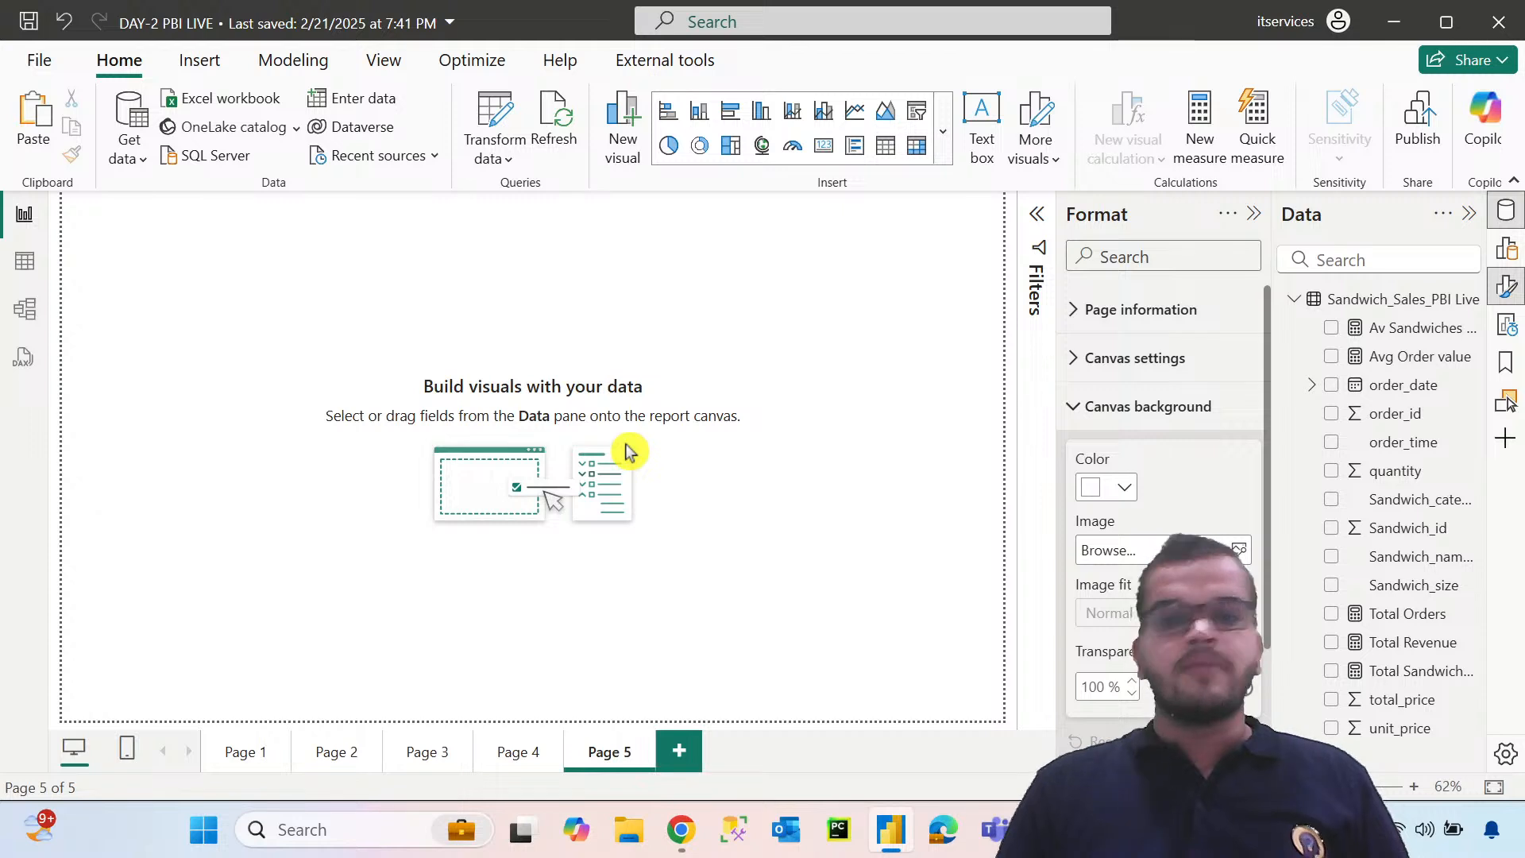
{"action": "left_click", "coordinate": [1074, 412]}
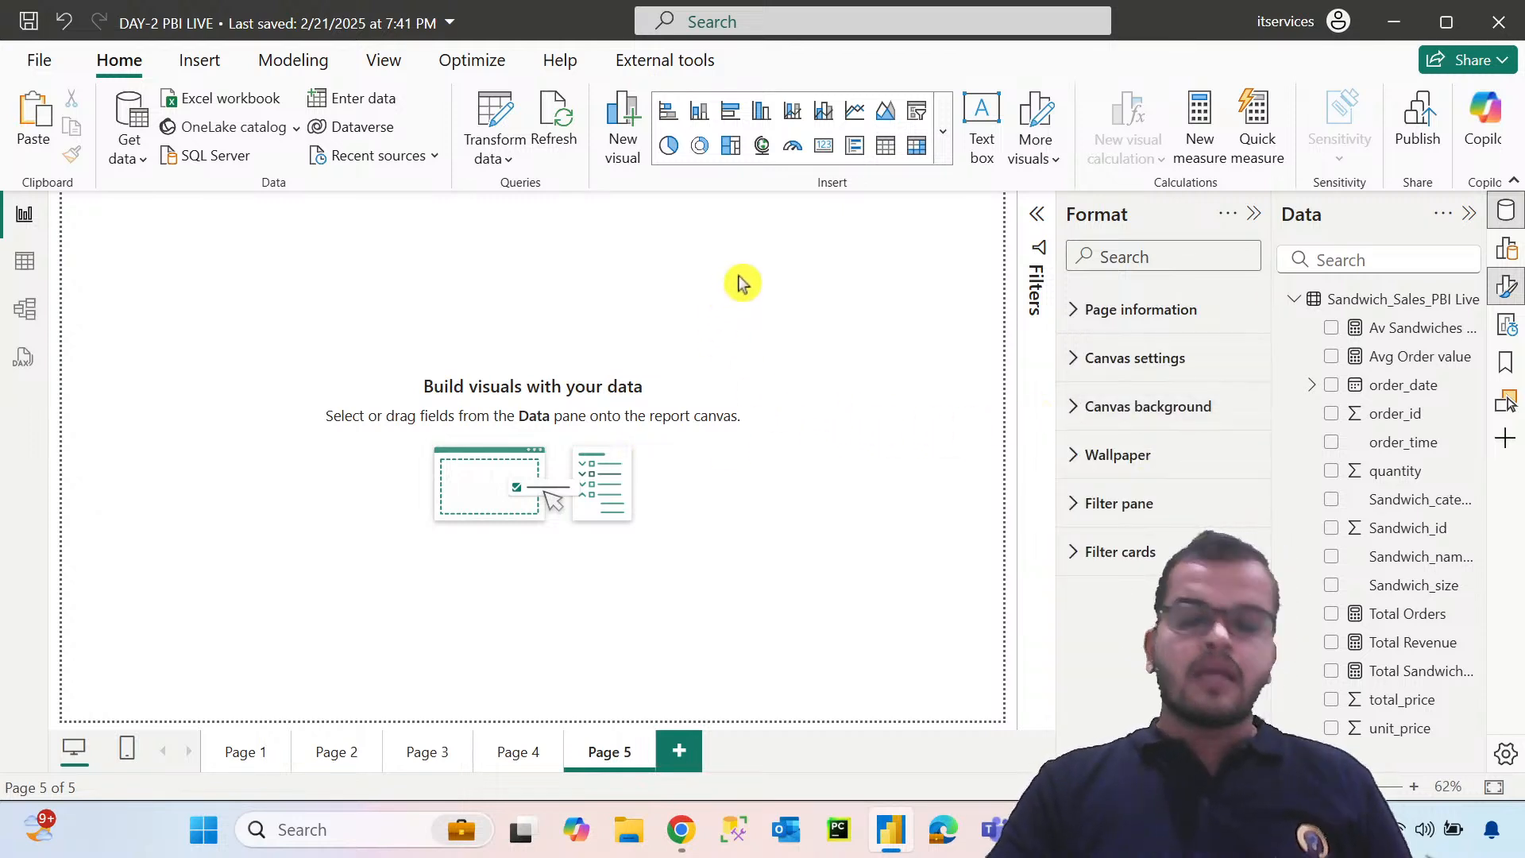
{"action": "left_click", "coordinate": [941, 134]}
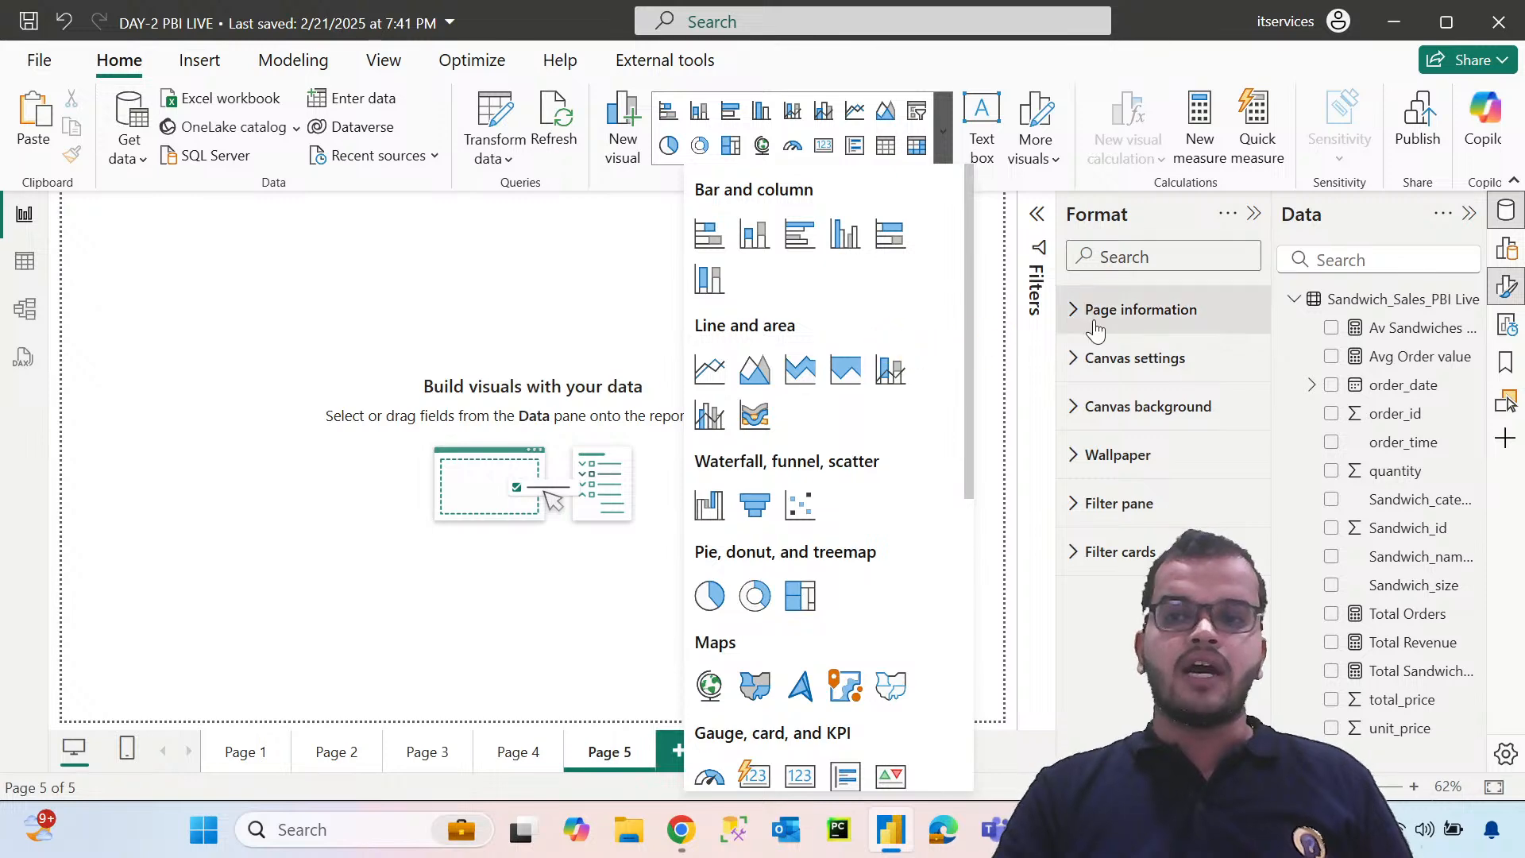
{"action": "left_click", "coordinate": [1509, 253]}
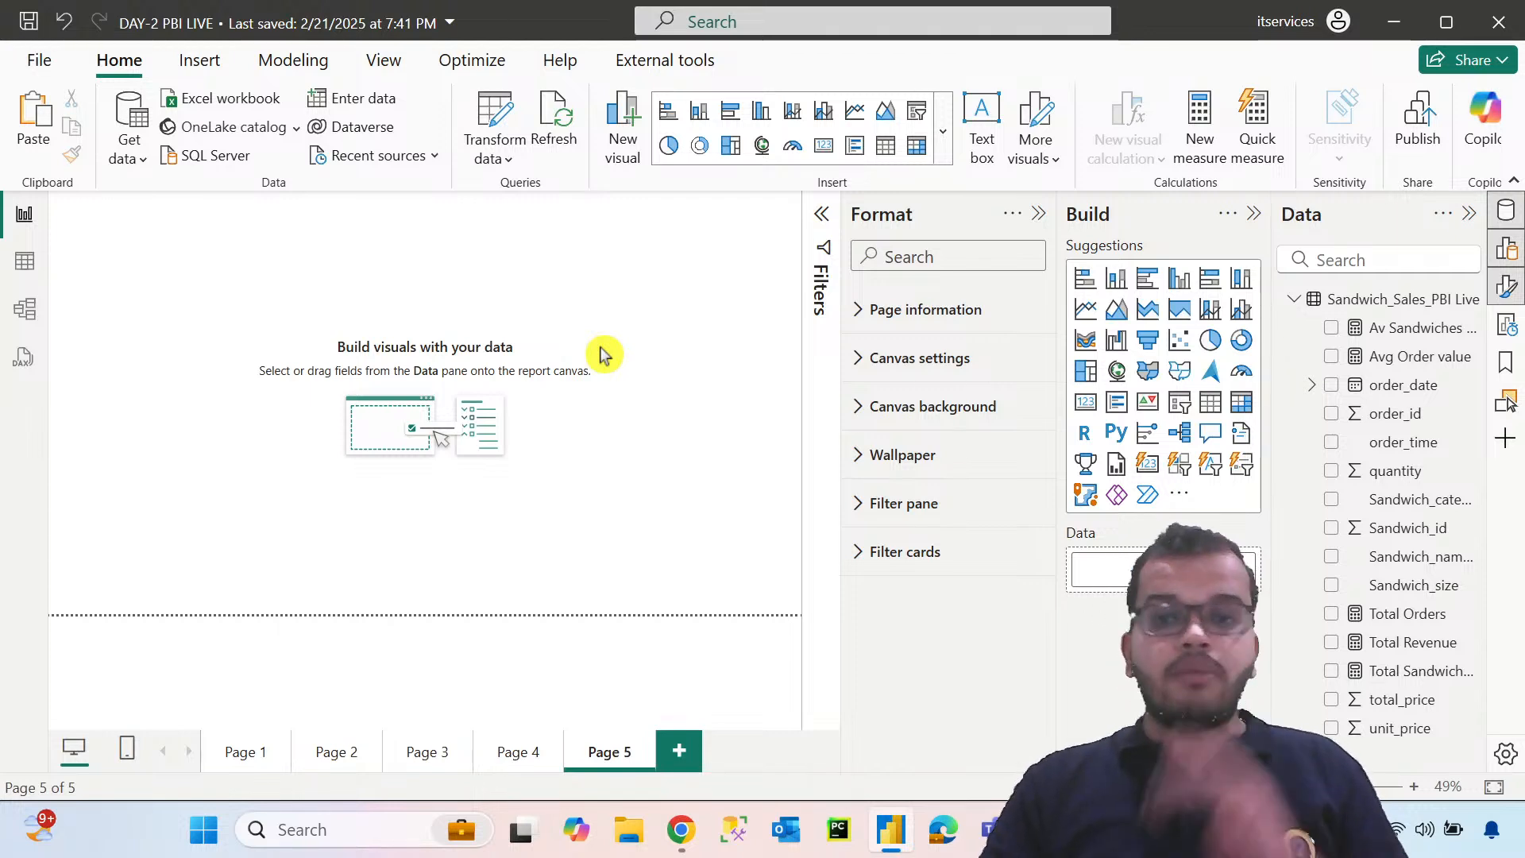
Add a pie chart enlarged to Page 5's full height, with Sandwich_category as legend and Total Revenue as values
{"action": "left_click", "coordinate": [1210, 341]}
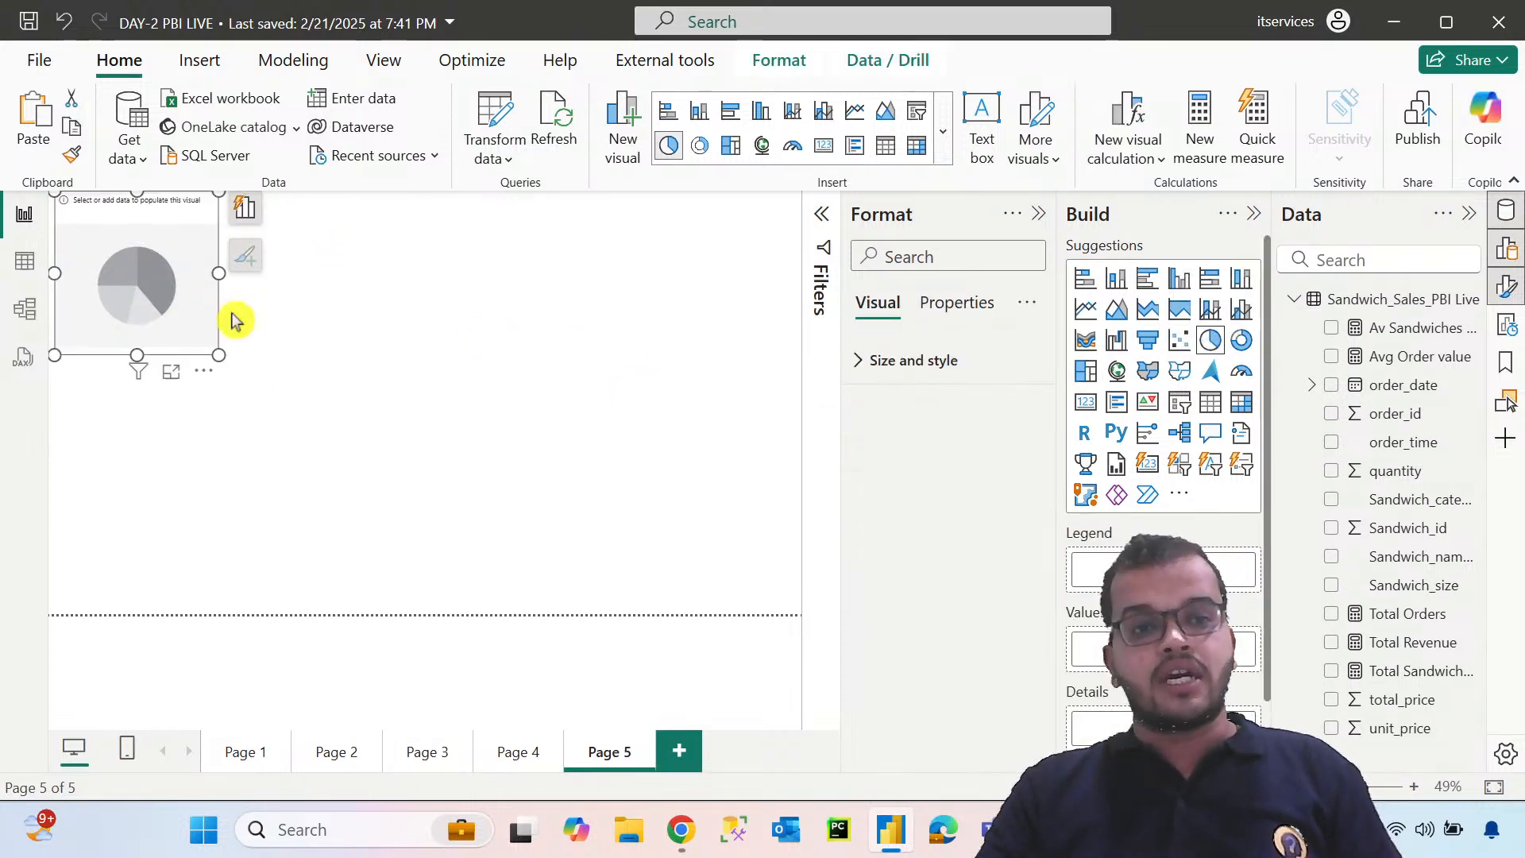
{"action": "left_click_drag", "start_coordinate": [218, 355], "coordinate": [383, 548]}
{"action": "left_click_drag", "start_coordinate": [408, 488], "coordinate": [355, 402]}
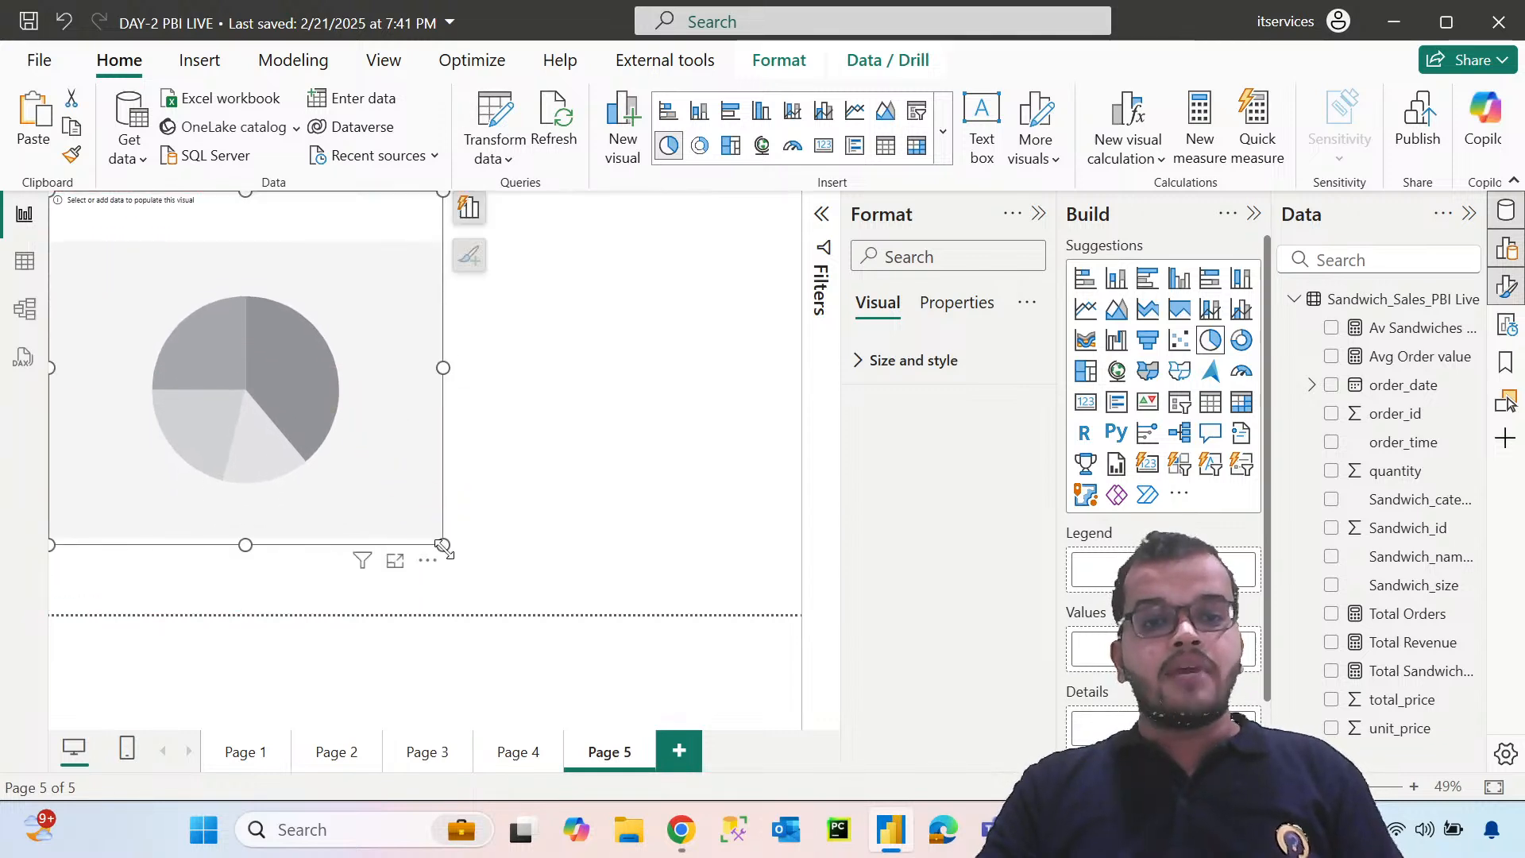
{"action": "left_click_drag", "start_coordinate": [443, 545], "coordinate": [477, 630]}
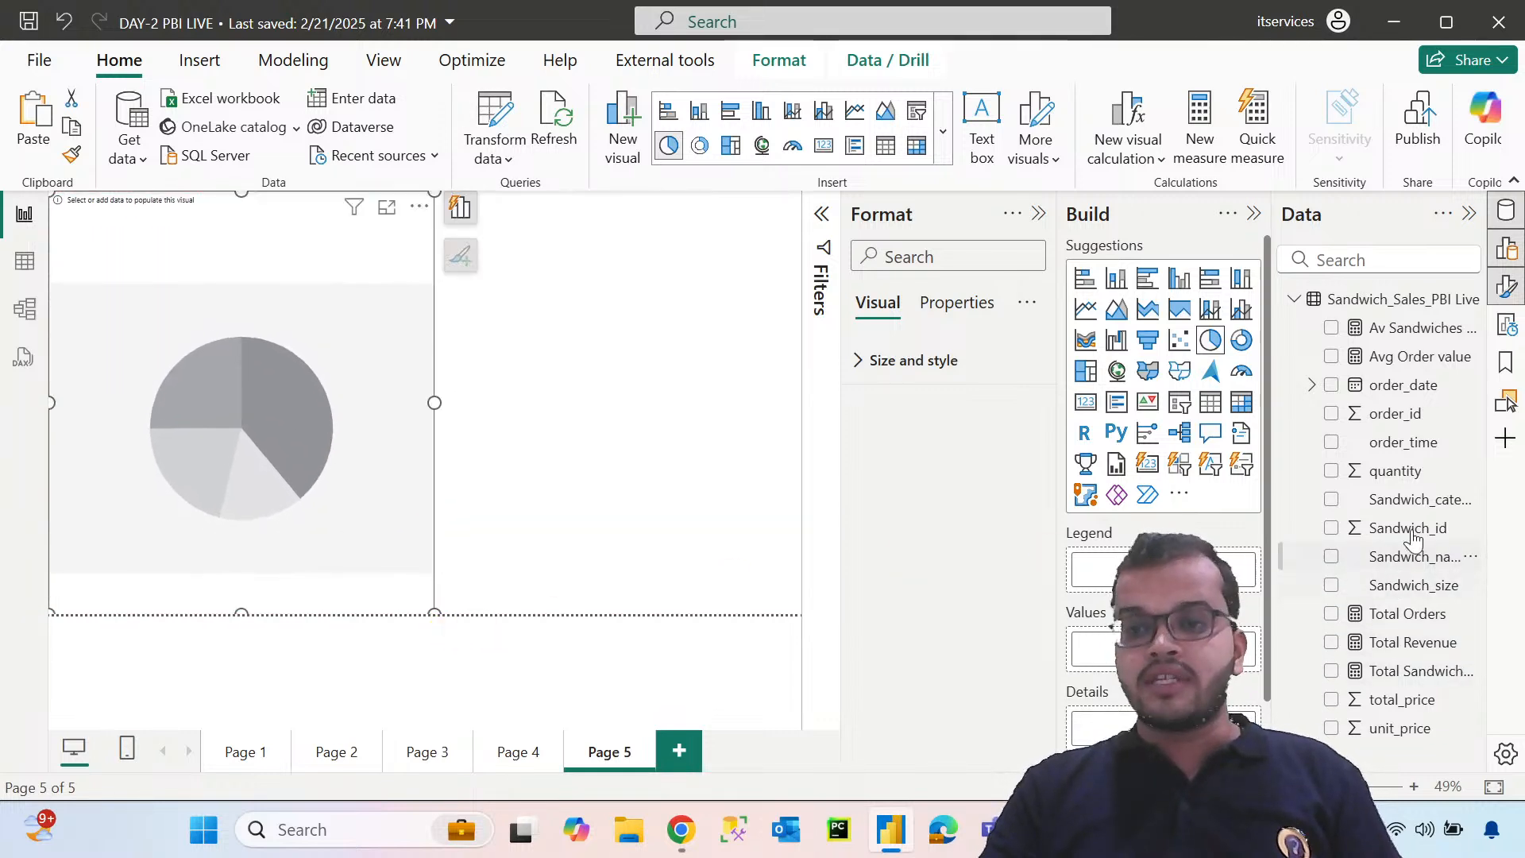
{"action": "left_click_drag", "start_coordinate": [1407, 505], "coordinate": [1175, 569]}
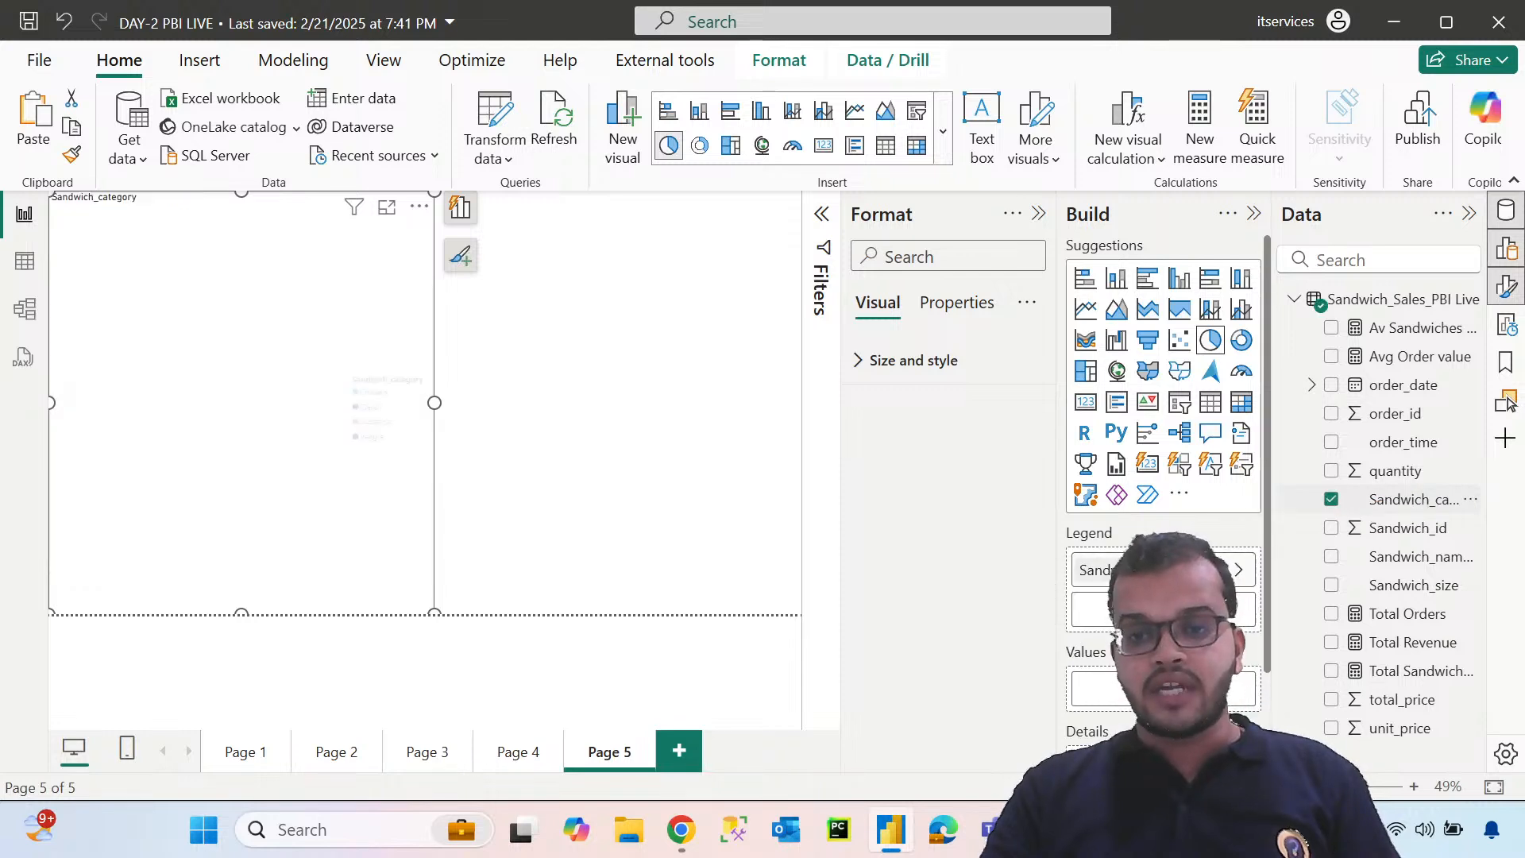
{"action": "left_click_drag", "start_coordinate": [1434, 645], "coordinate": [1164, 688]}
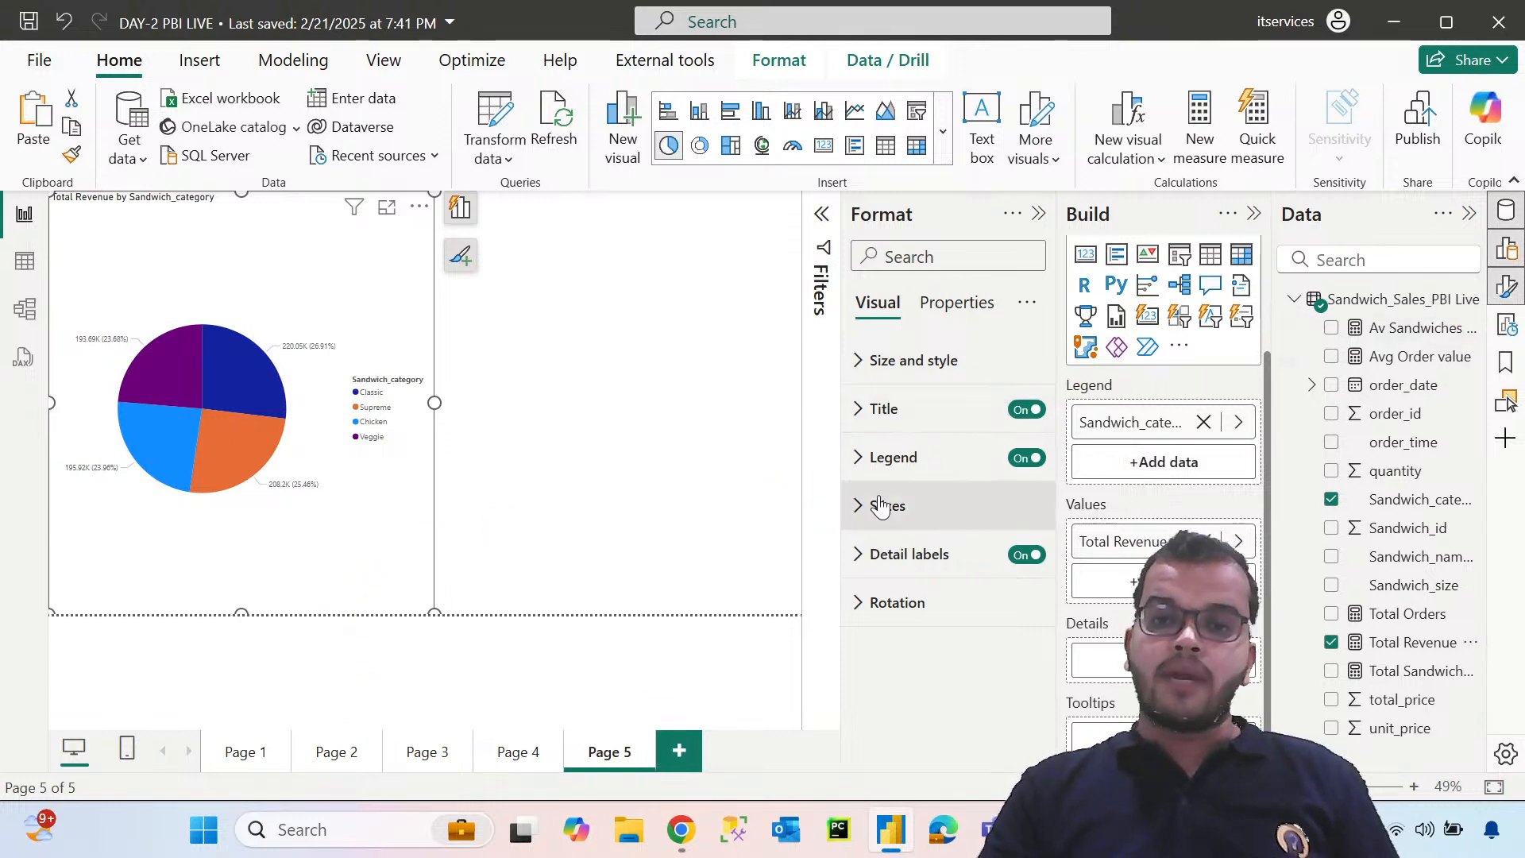
Format the pie chart's detail label values with a bolder Segoe UI font, size 12, in black
{"action": "left_click", "coordinate": [859, 555]}
{"action": "scroll", "coordinate": [859, 565], "scroll_direction": "down", "scroll_amount": 3}
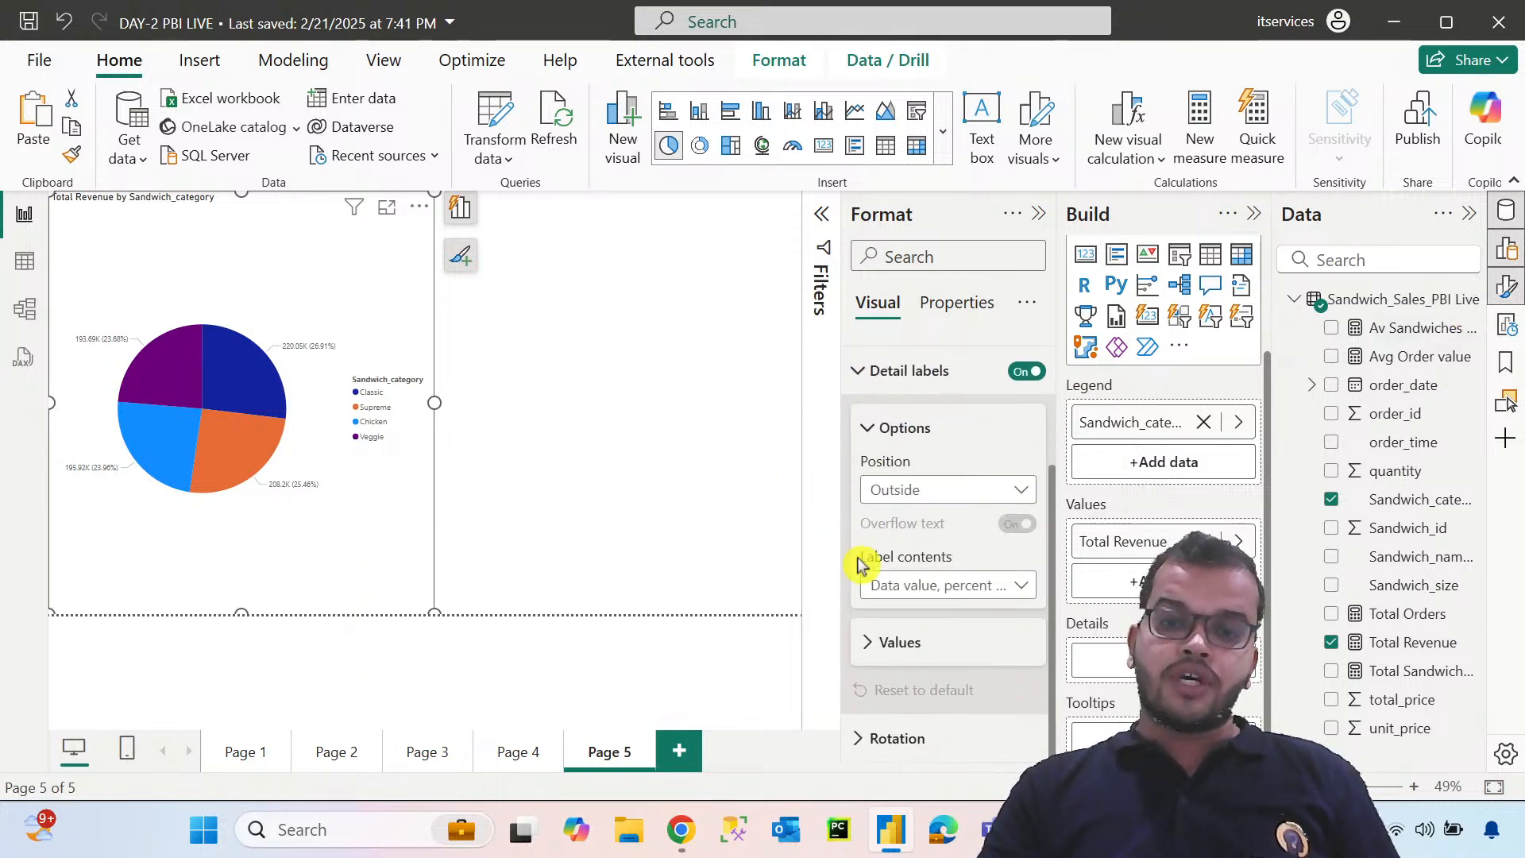
{"action": "left_click", "coordinate": [868, 640]}
{"action": "scroll", "coordinate": [873, 642], "scroll_direction": "down", "scroll_amount": 5}
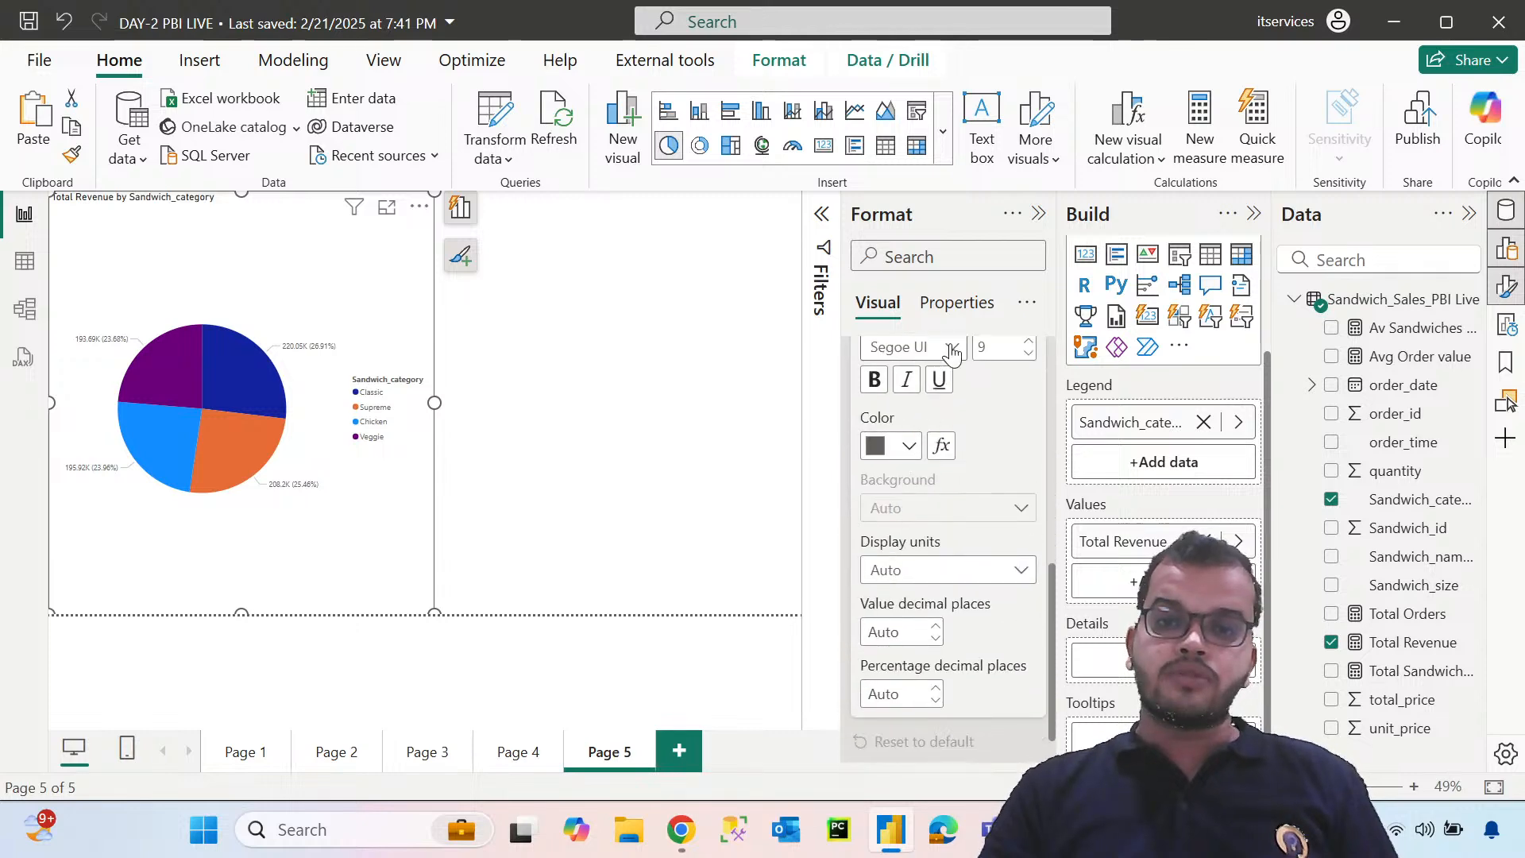
{"action": "left_click", "coordinate": [925, 348]}
{"action": "left_click", "coordinate": [973, 625]}
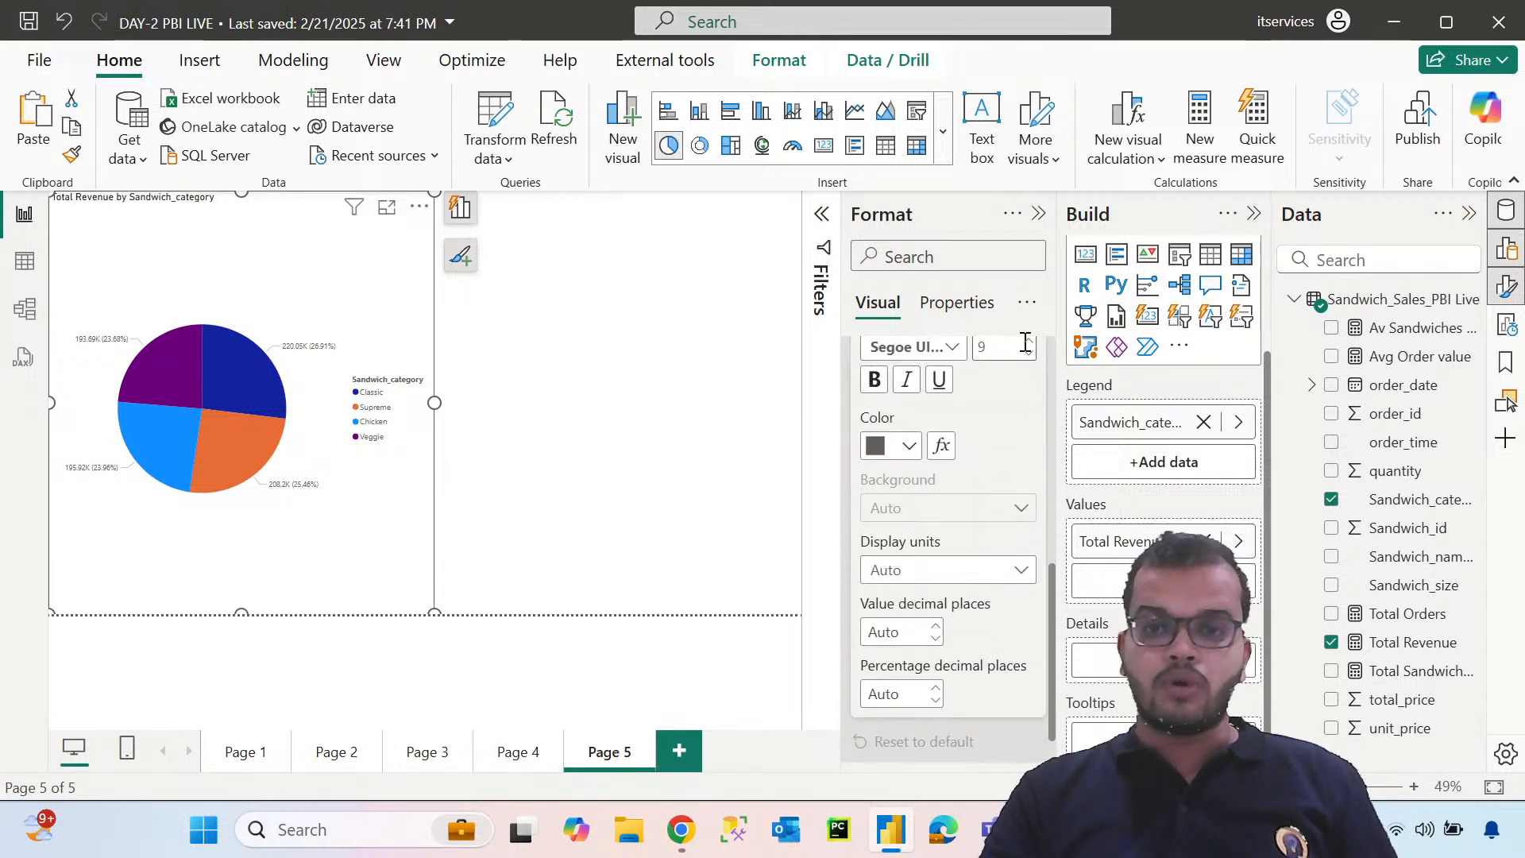
{"action": "left_click", "coordinate": [1029, 354]}
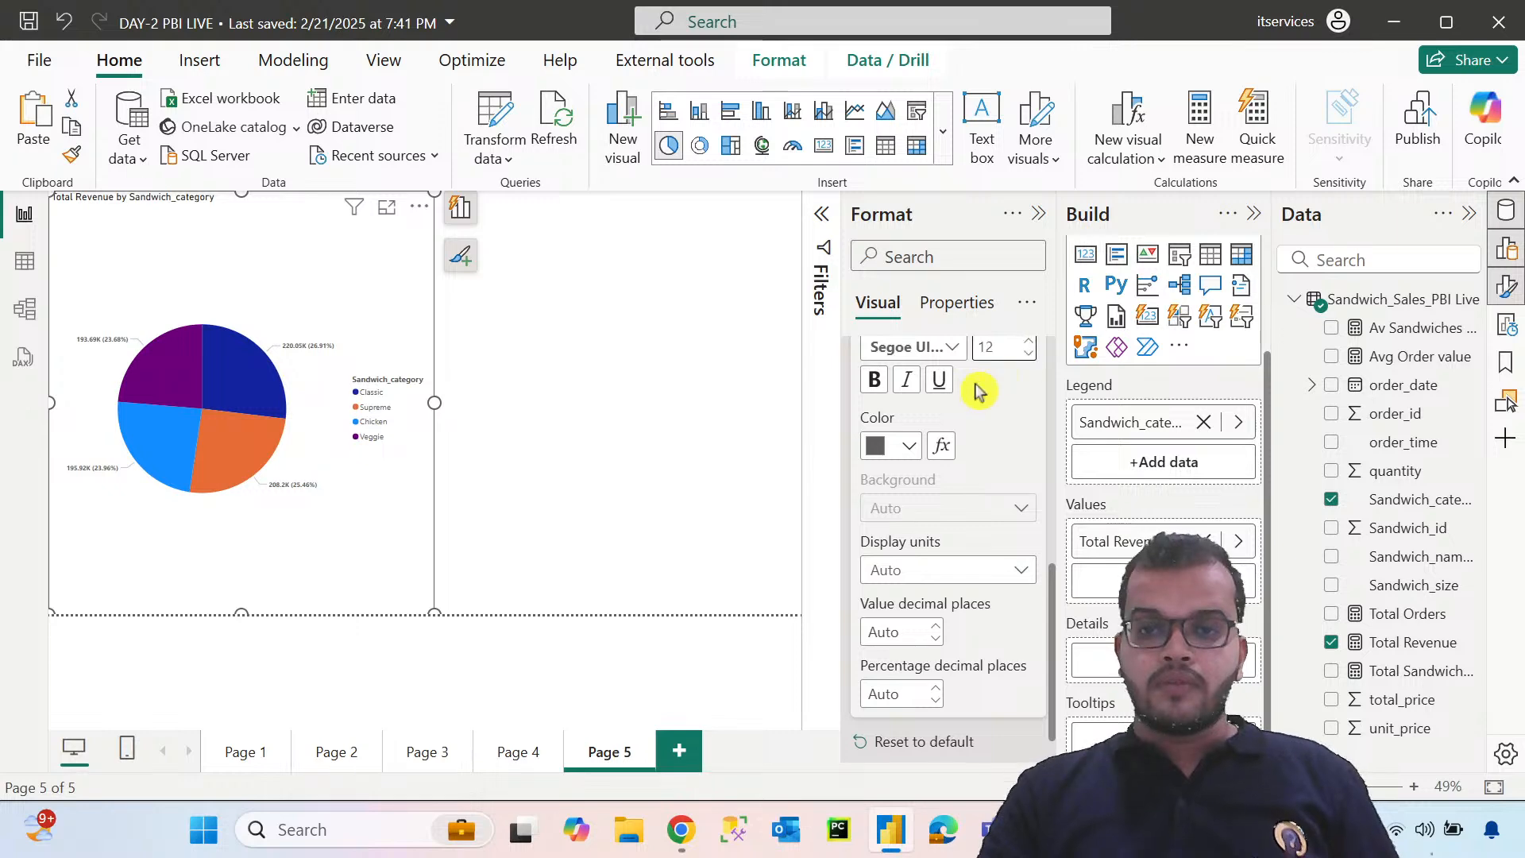
{"action": "left_click", "coordinate": [909, 445]}
{"action": "left_click", "coordinate": [959, 341]}
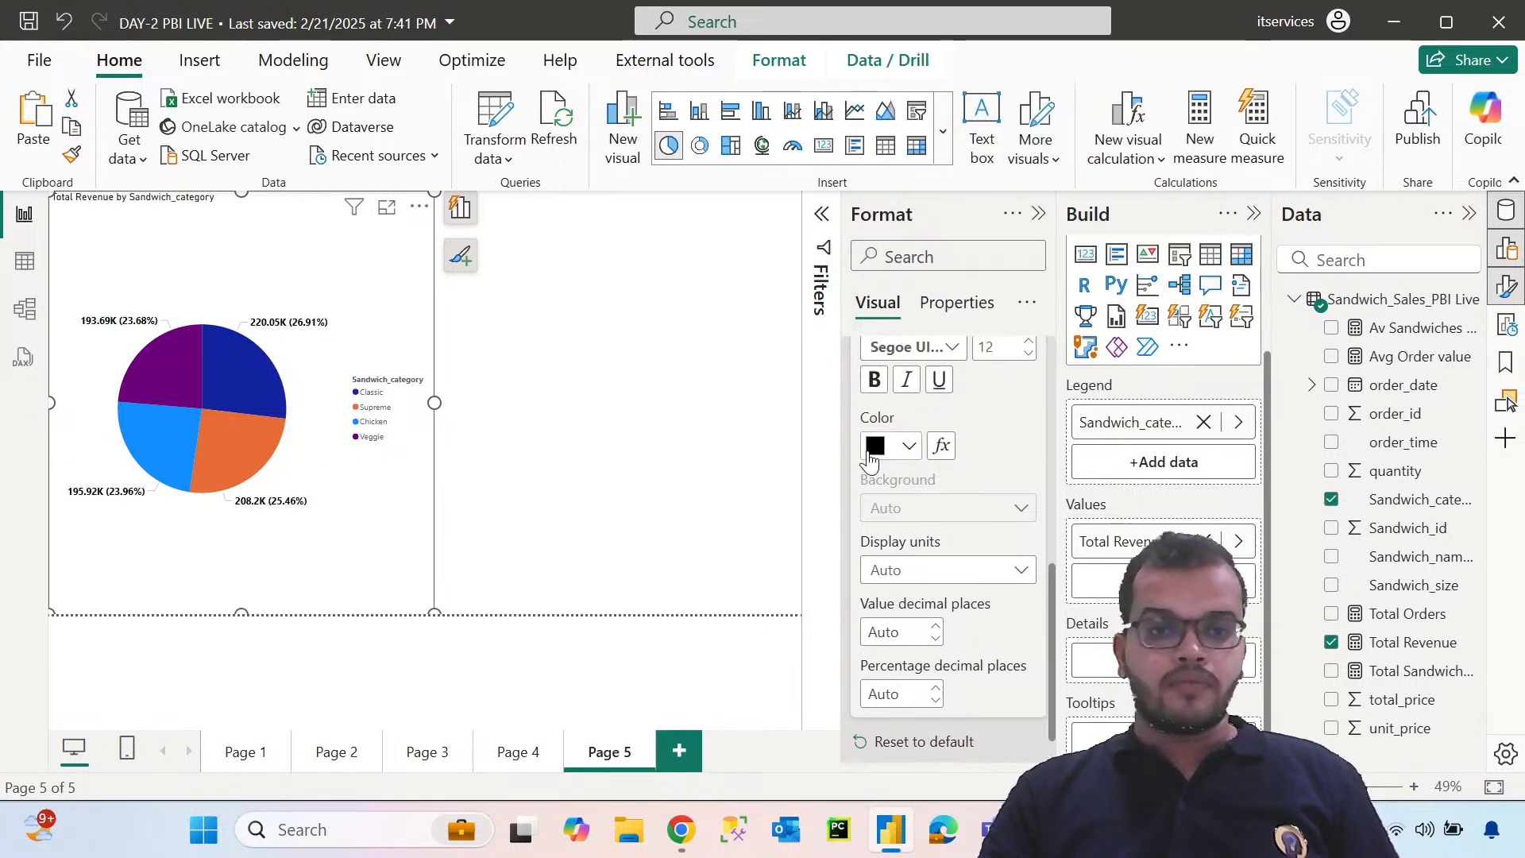
{"action": "scroll", "coordinate": [921, 543], "scroll_direction": "up", "scroll_amount": 5}
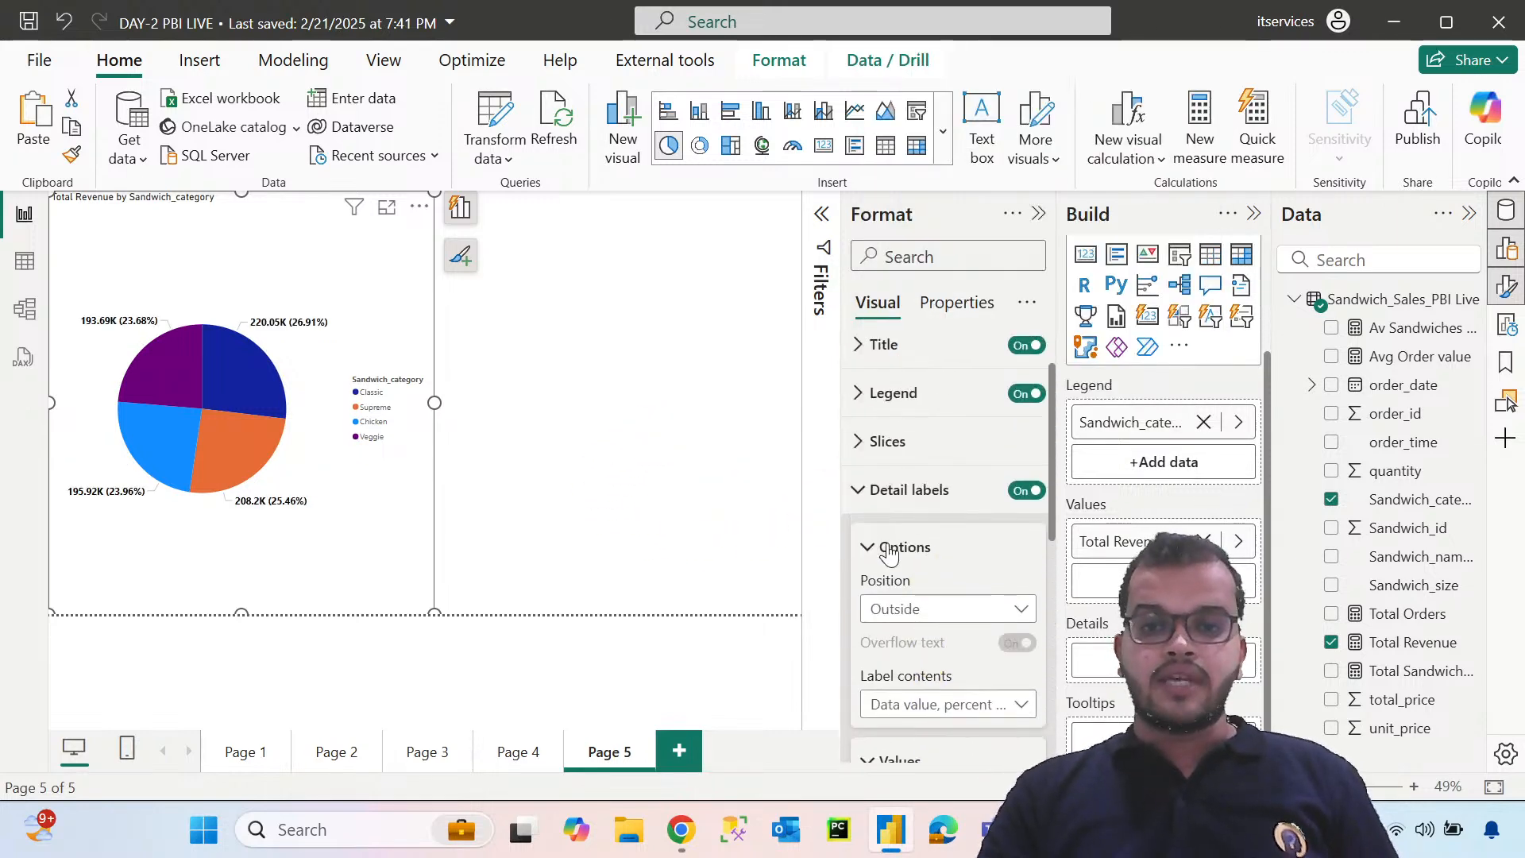
{"action": "left_click", "coordinate": [861, 496]}
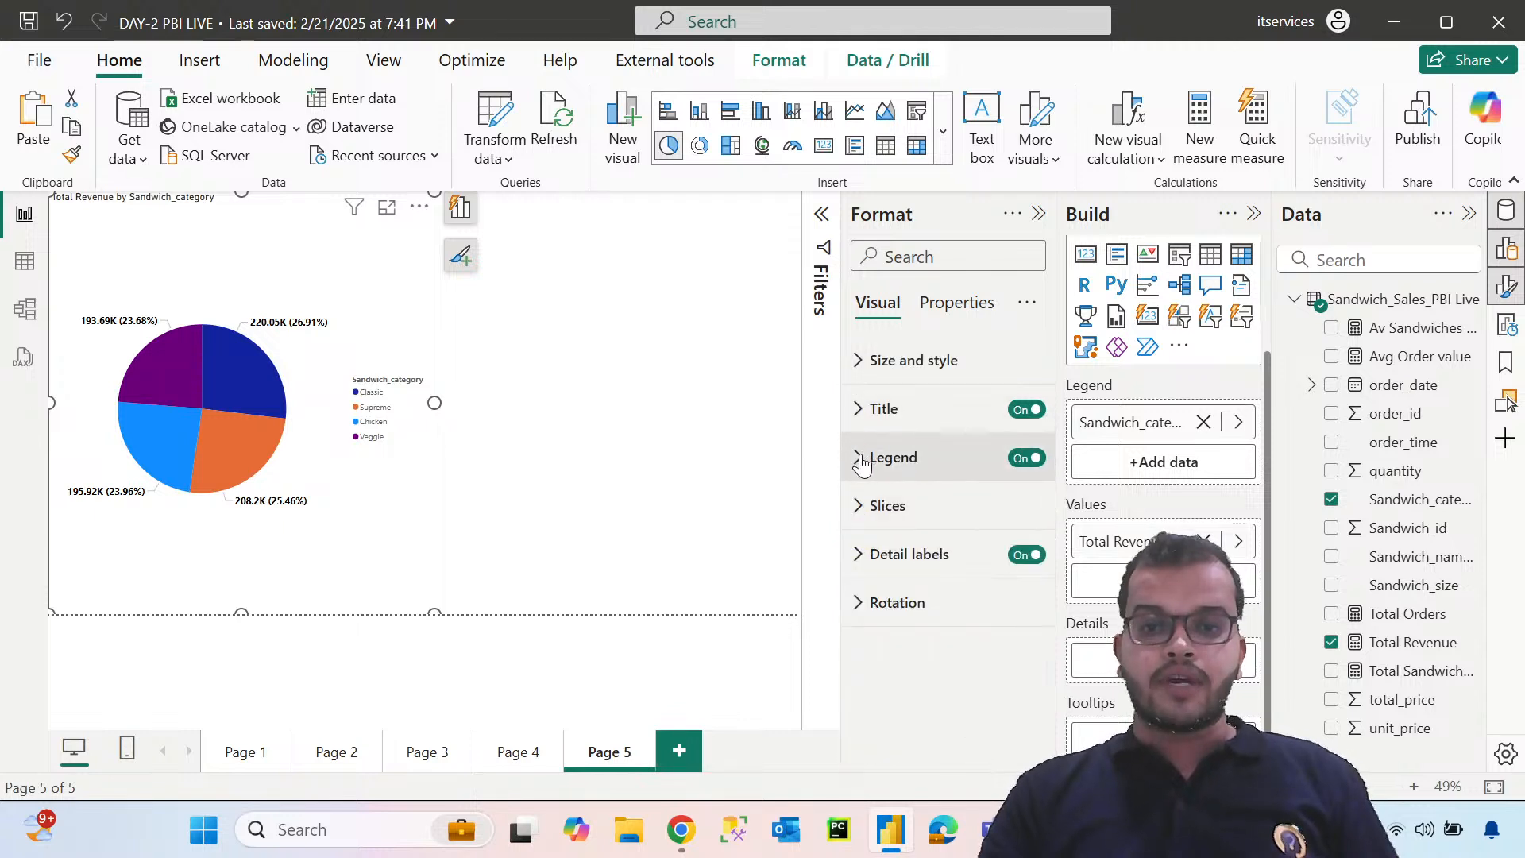
Format the pie chart's legend text with a bolder Segoe UI font at size 13
{"action": "left_click", "coordinate": [874, 453]}
{"action": "scroll", "coordinate": [873, 477], "scroll_direction": "down", "scroll_amount": 2}
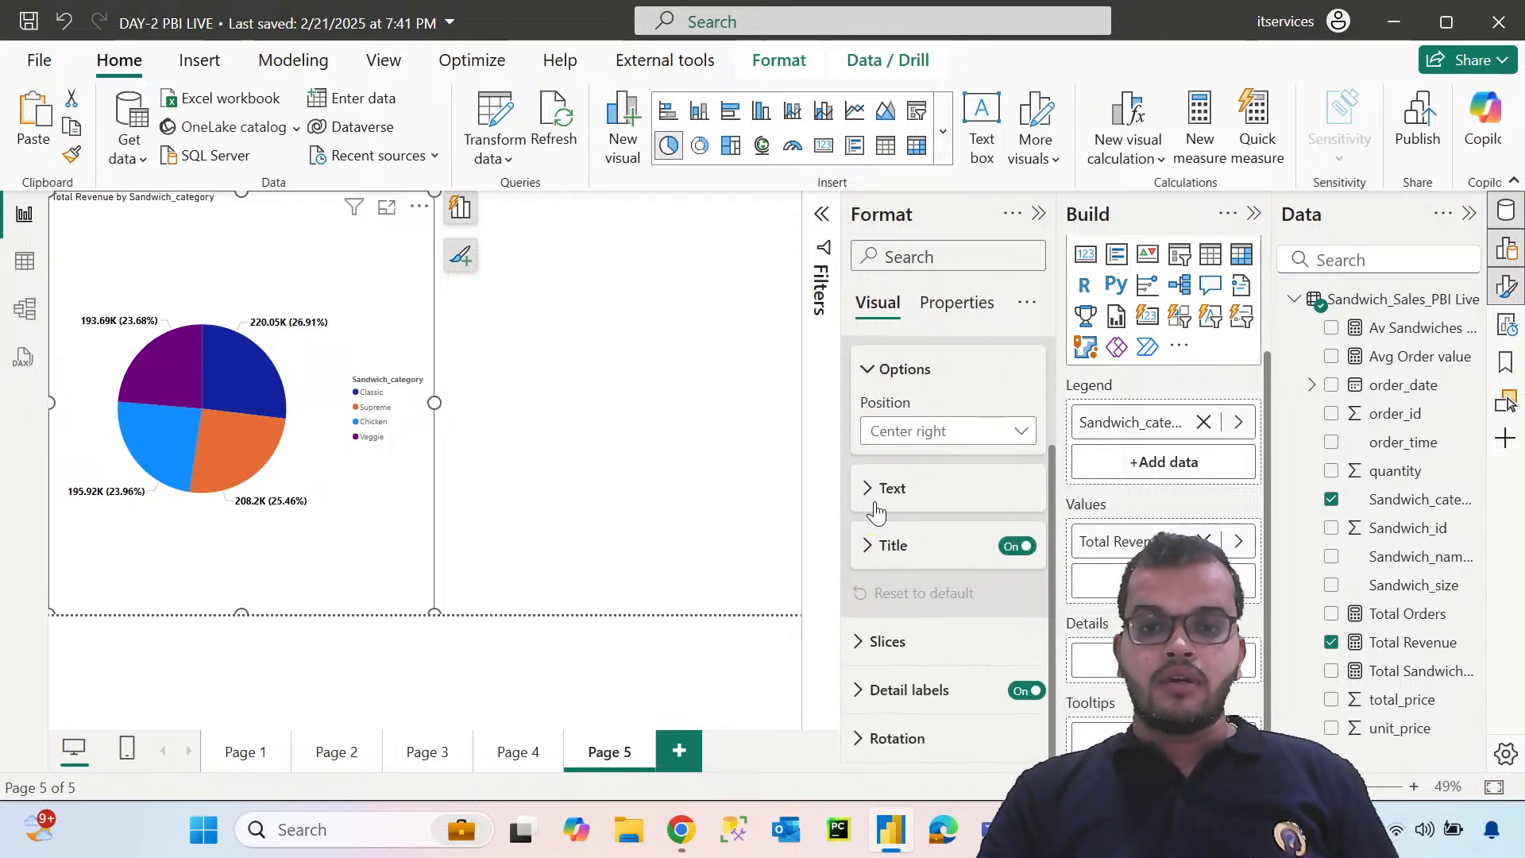
{"action": "scroll", "coordinate": [875, 513], "scroll_direction": "up", "scroll_amount": 1}
{"action": "scroll", "coordinate": [874, 541], "scroll_direction": "down", "scroll_amount": 1}
{"action": "left_click", "coordinate": [871, 556]}
{"action": "scroll", "coordinate": [893, 548], "scroll_direction": "down", "scroll_amount": 1}
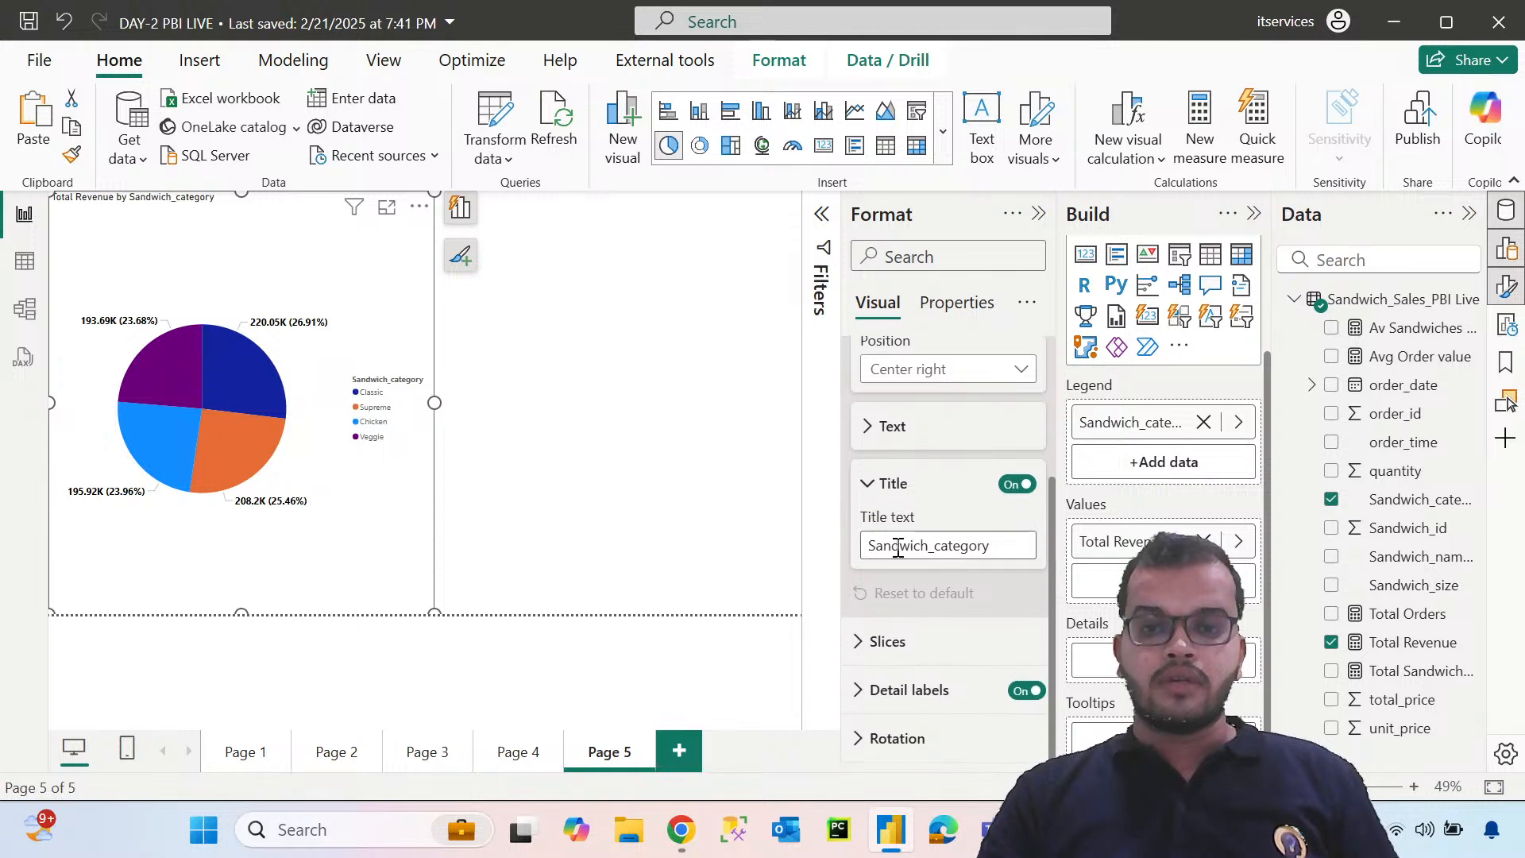
{"action": "scroll", "coordinate": [891, 556], "scroll_direction": "up", "scroll_amount": 2}
{"action": "left_click", "coordinate": [872, 603]}
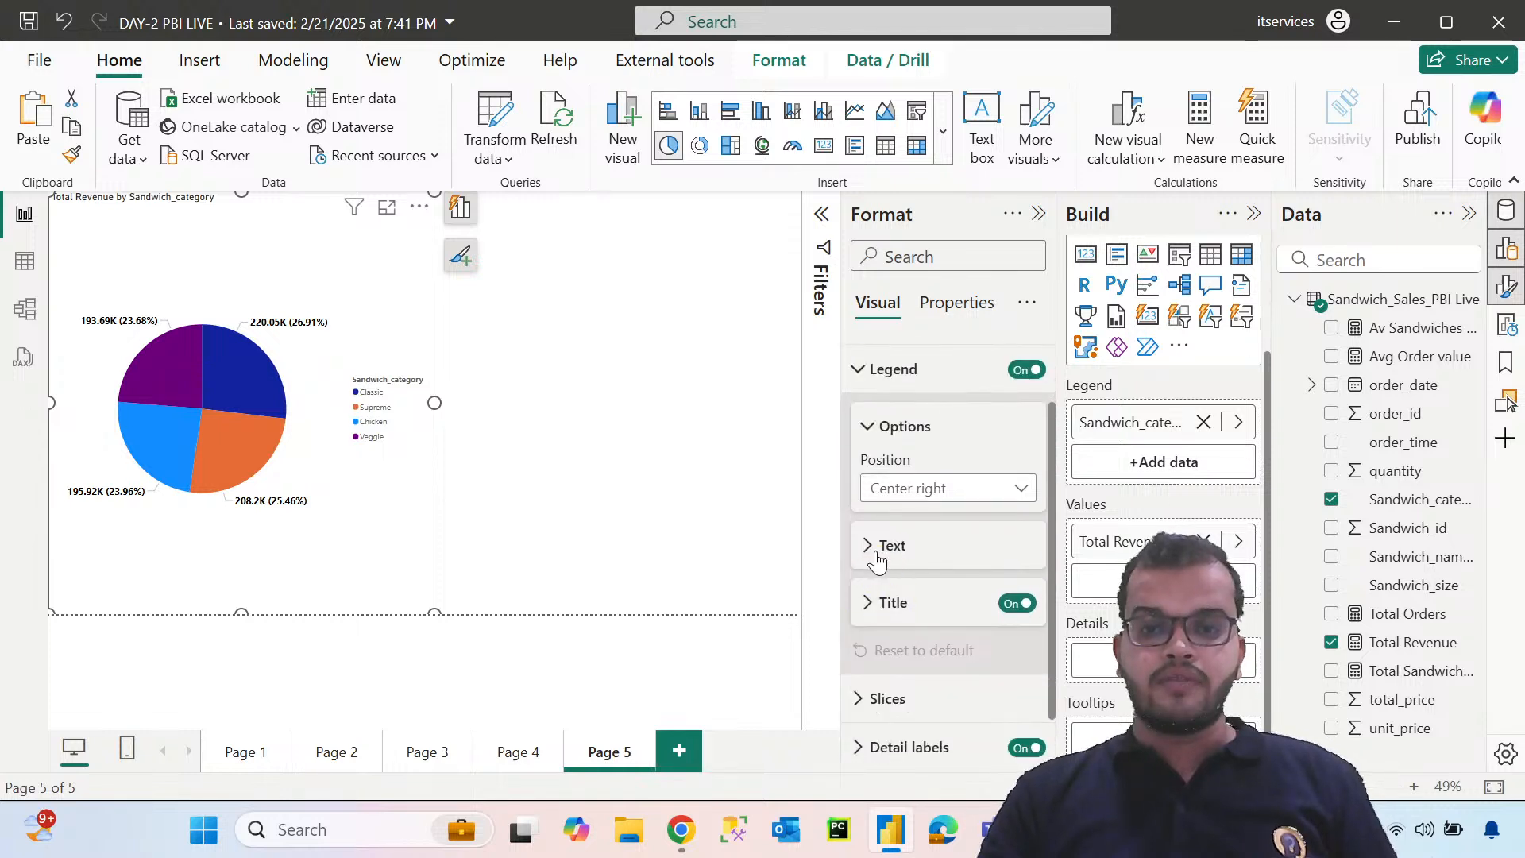
{"action": "left_click", "coordinate": [876, 548]}
{"action": "scroll", "coordinate": [885, 552], "scroll_direction": "down", "scroll_amount": 2}
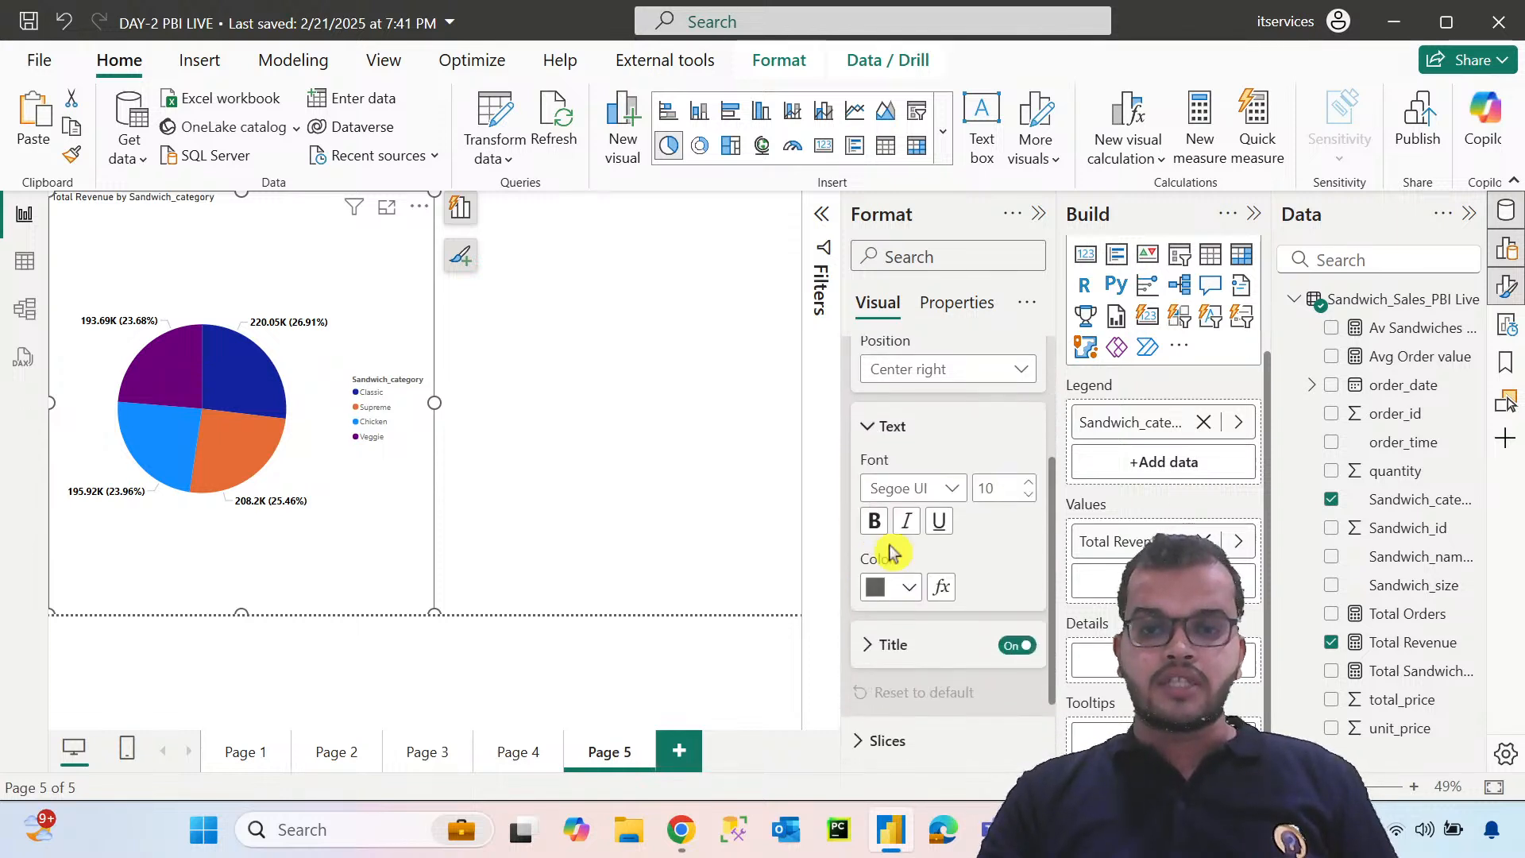
{"action": "left_click", "coordinate": [945, 486]}
{"action": "left_click", "coordinate": [955, 368]}
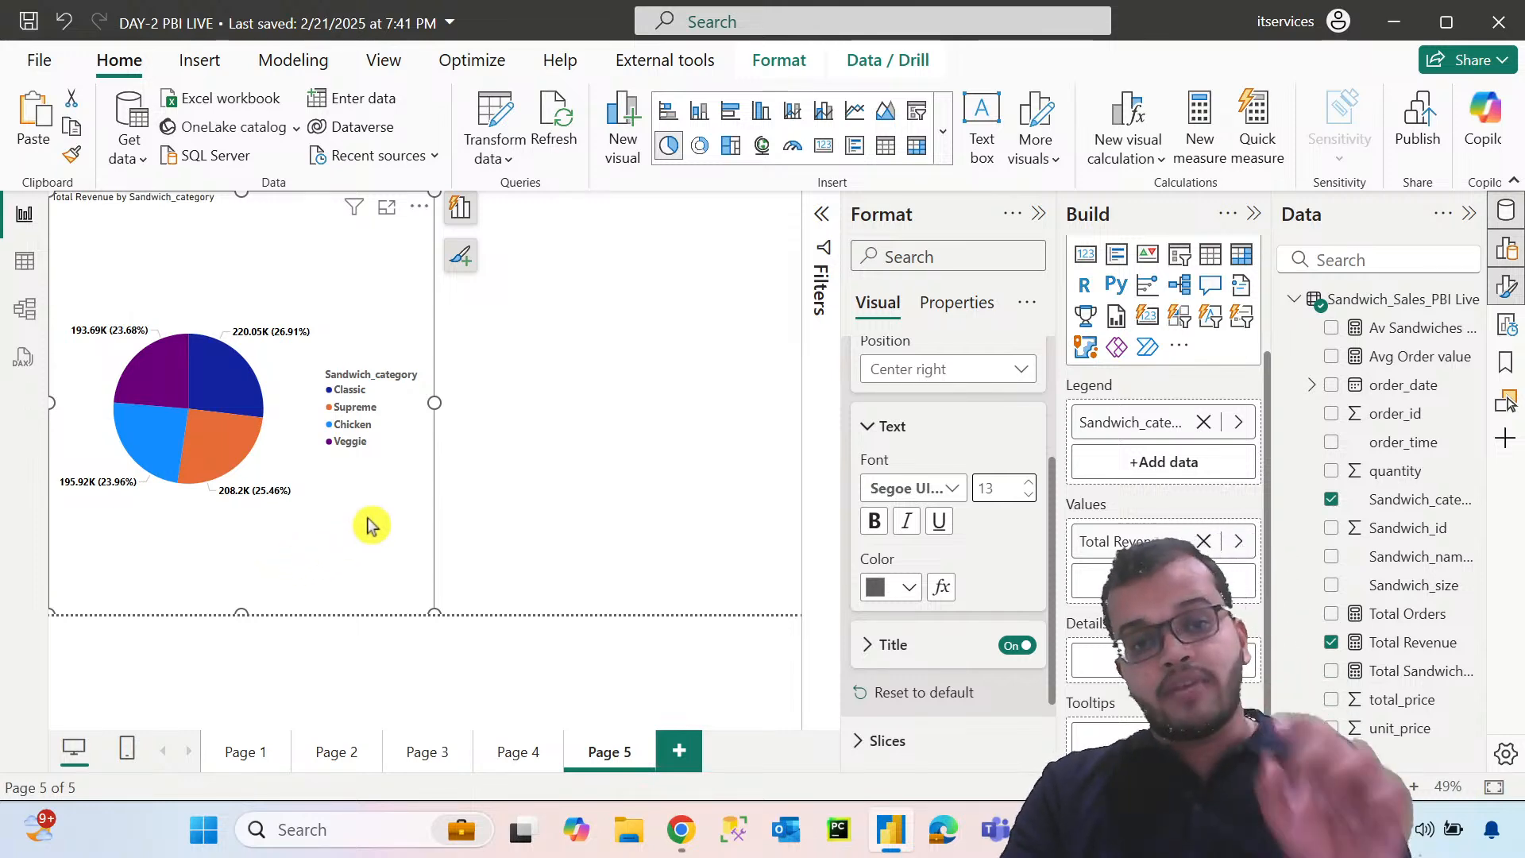
Add a donut chart beside the pie chart, with Sandwich_category as legend and Total Revenue as values, and copy the pie chart's formatting onto it
{"action": "left_click", "coordinate": [532, 484]}
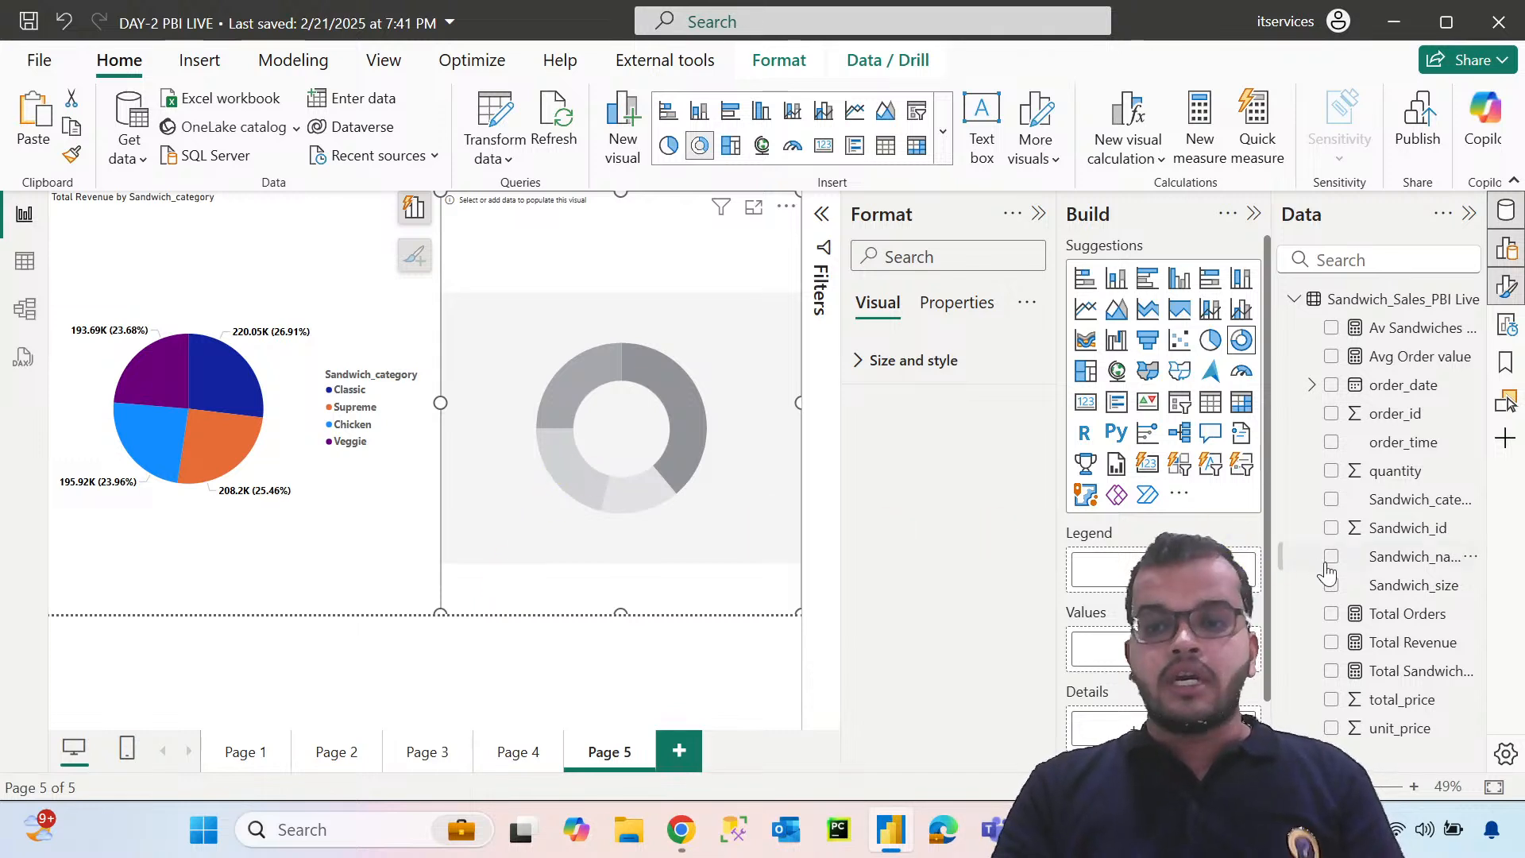
{"action": "left_click_drag", "start_coordinate": [1355, 499], "coordinate": [1142, 569]}
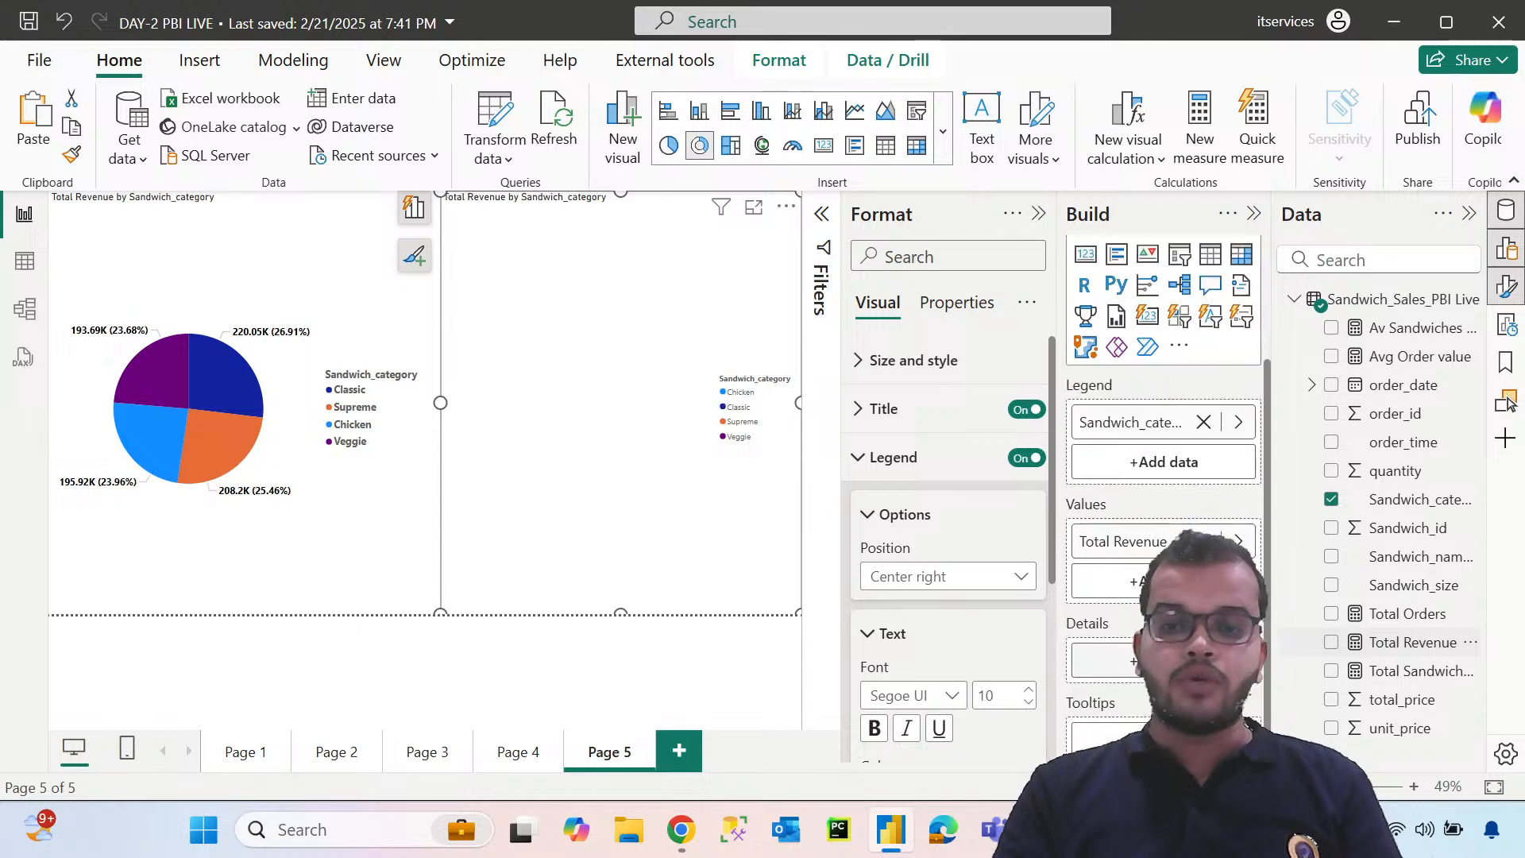
{"action": "left_click", "coordinate": [300, 550]}
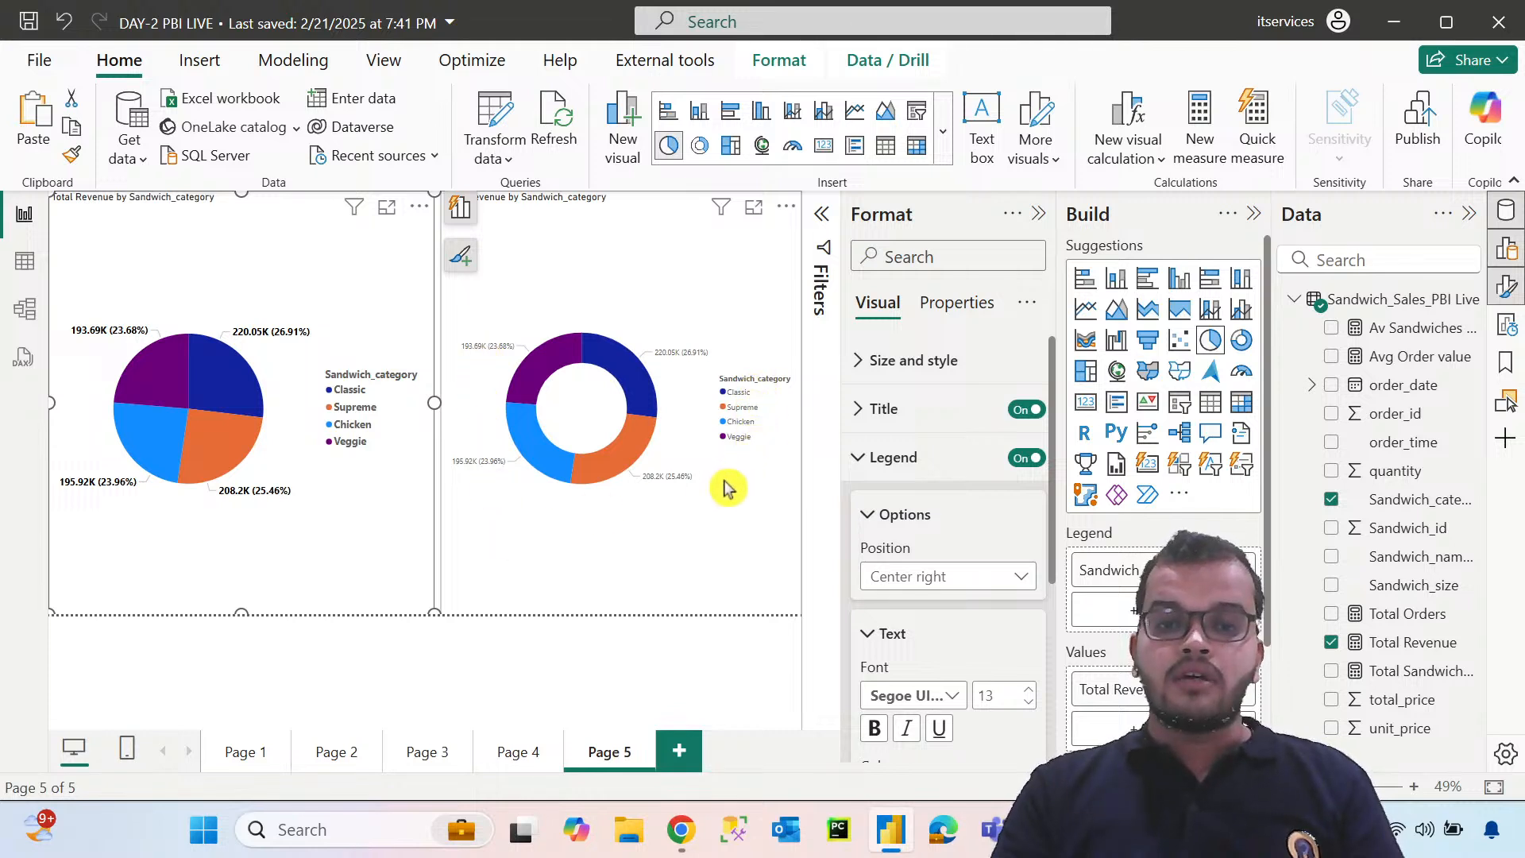
{"action": "left_click", "coordinate": [71, 156]}
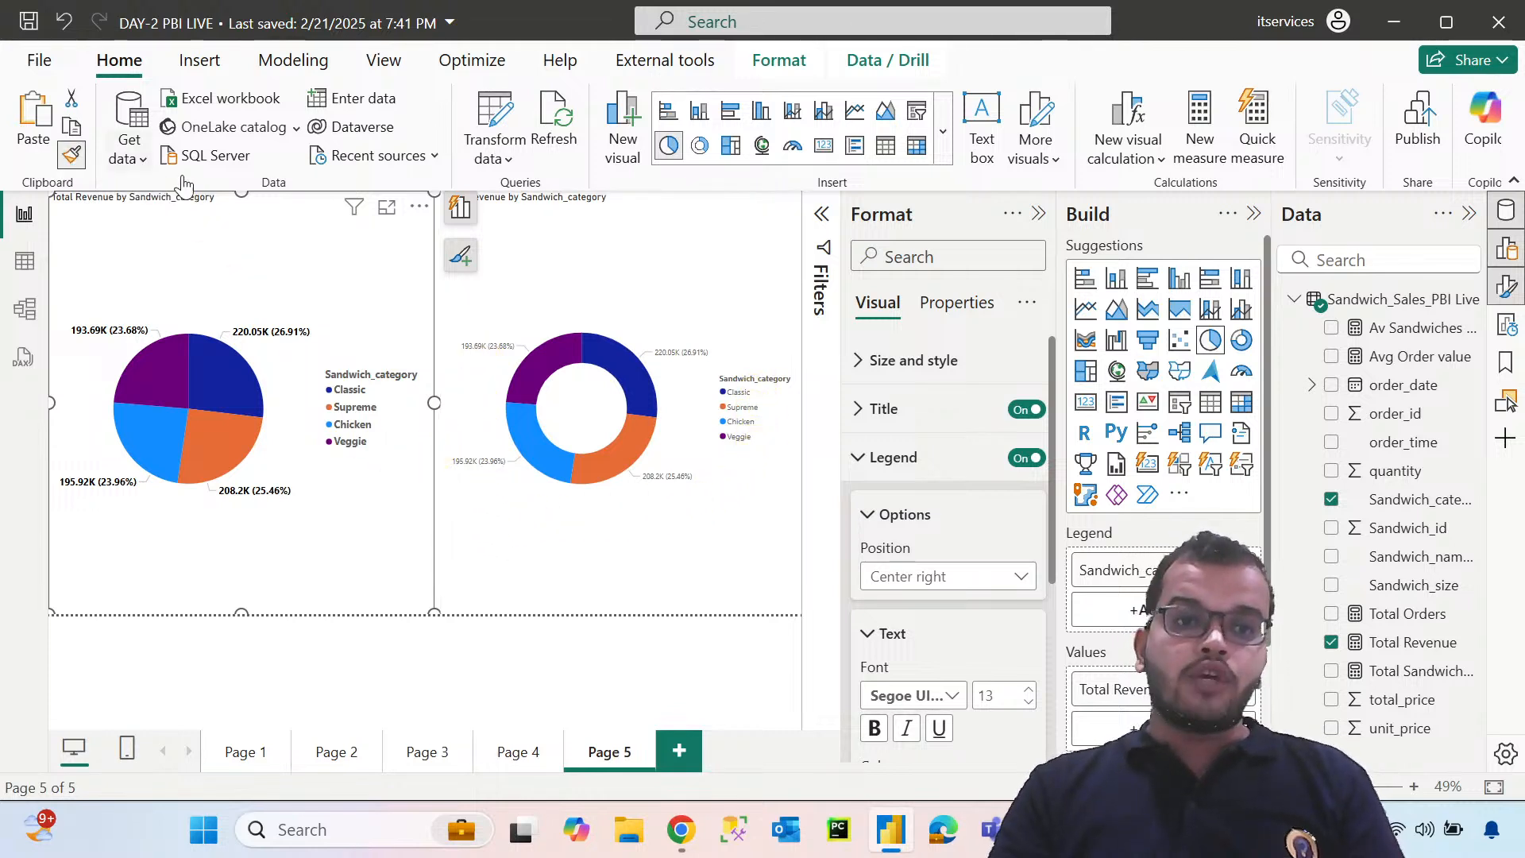
{"action": "left_click", "coordinate": [669, 274]}
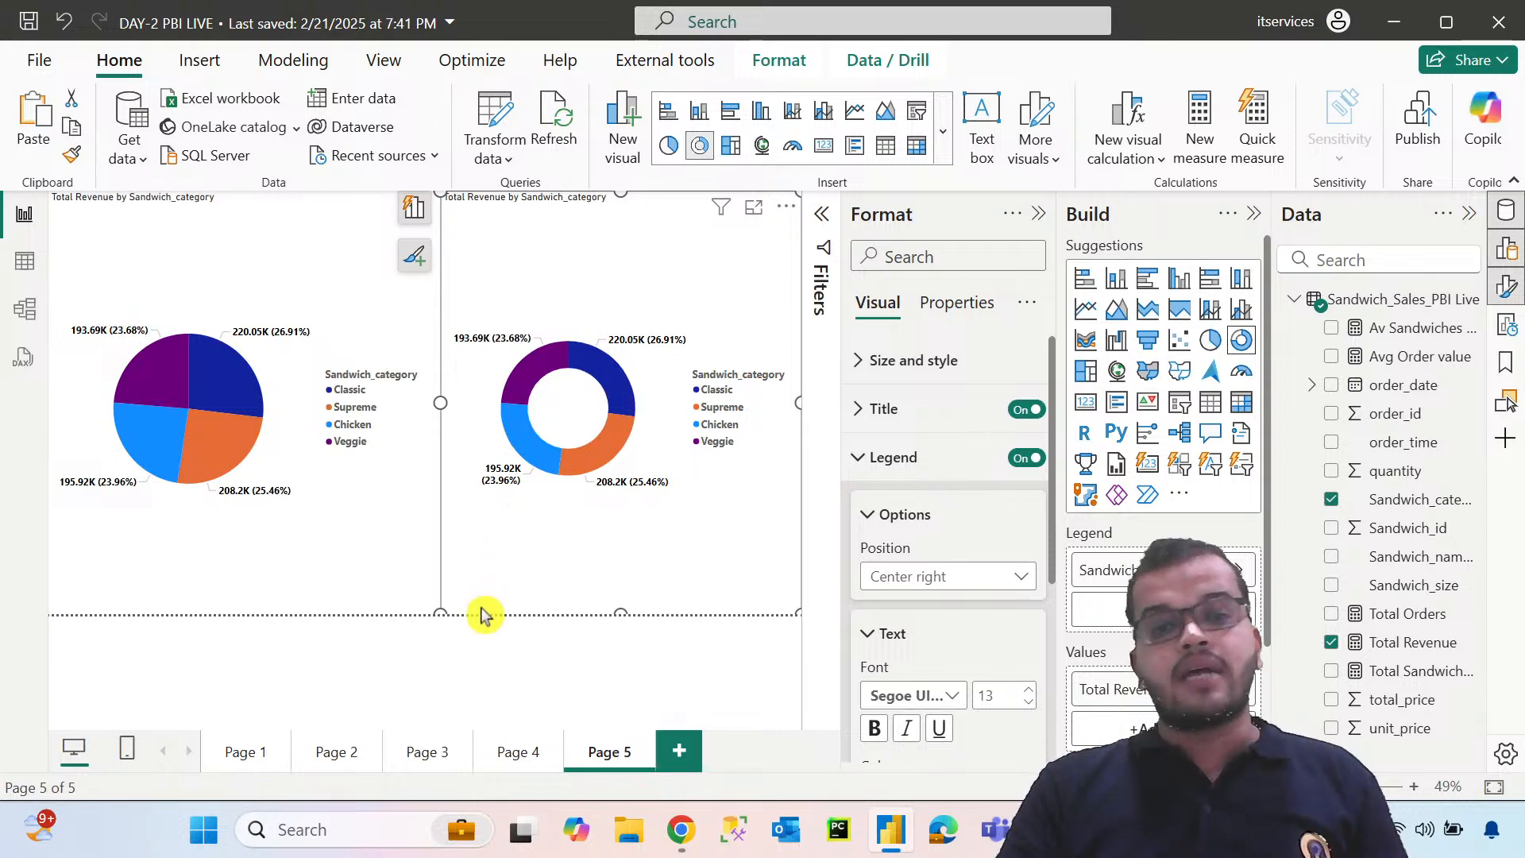
Shorten the donut chart and add a small card for Total Revenue in the space below it
{"action": "left_click_drag", "start_coordinate": [442, 612], "coordinate": [415, 517]}
{"action": "left_click", "coordinate": [589, 569]}
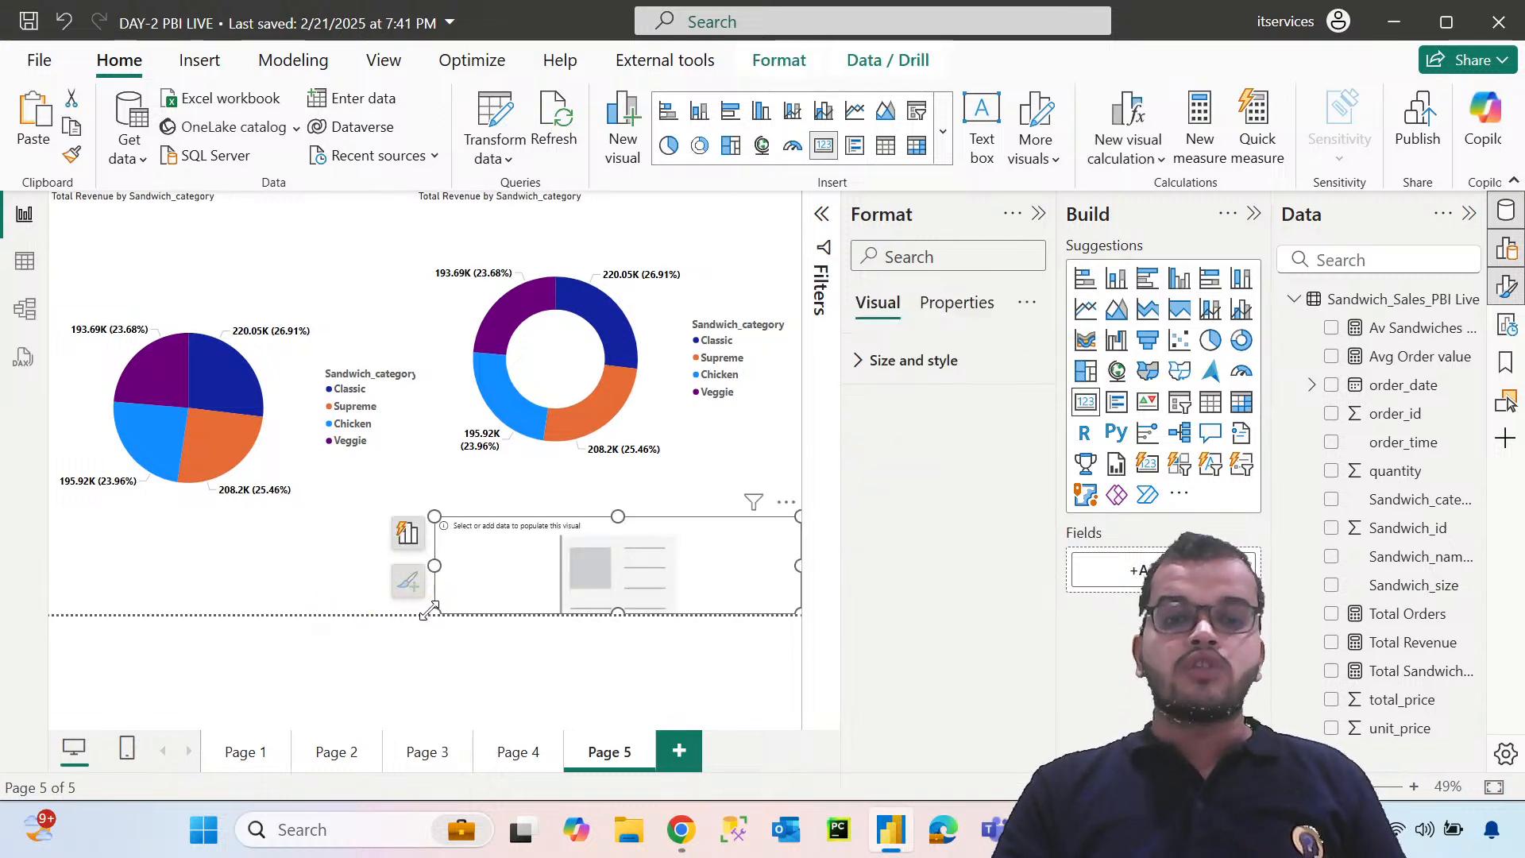
{"action": "left_click_drag", "start_coordinate": [429, 610], "coordinate": [671, 613]}
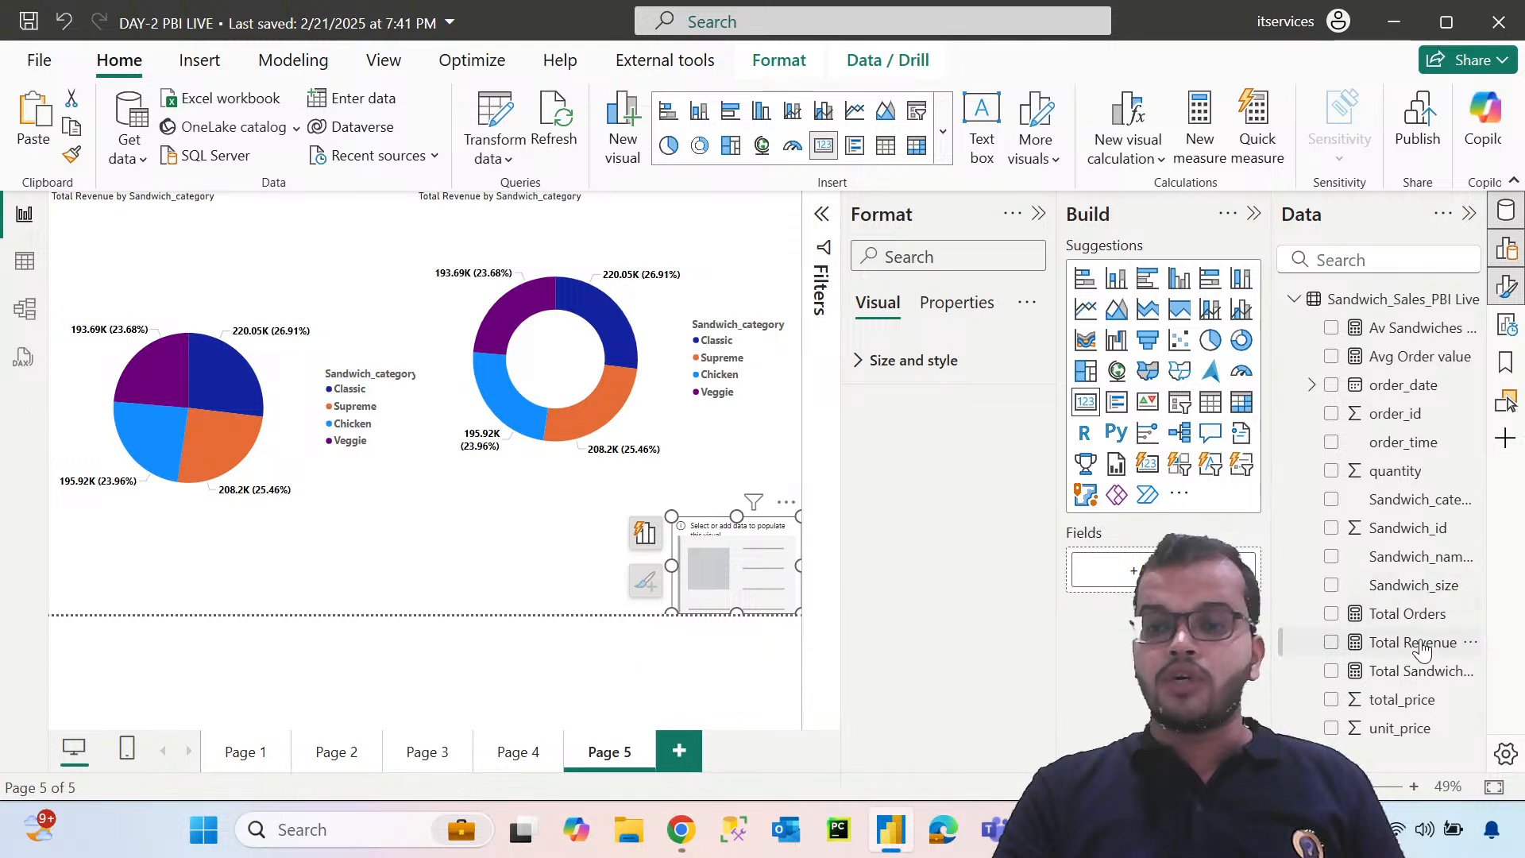
{"action": "left_click_drag", "start_coordinate": [1421, 650], "coordinate": [1073, 588]}
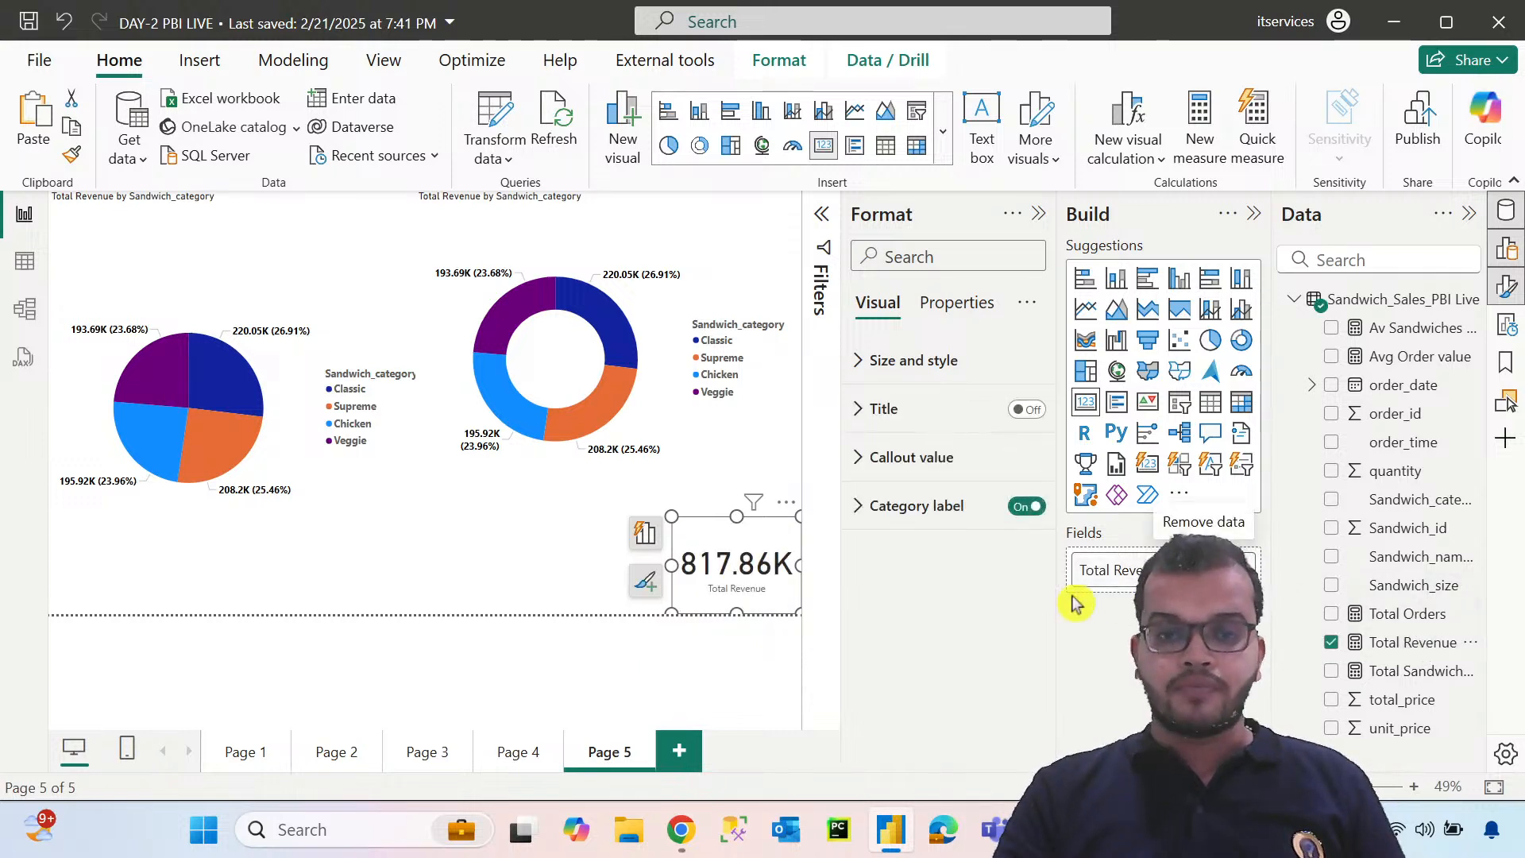
Enlarge the donut chart at the canvas's left edge and center the Total Revenue card inside its hole
{"action": "left_click_drag", "start_coordinate": [718, 588], "coordinate": [544, 398]}
{"action": "left_click", "coordinate": [426, 521]}
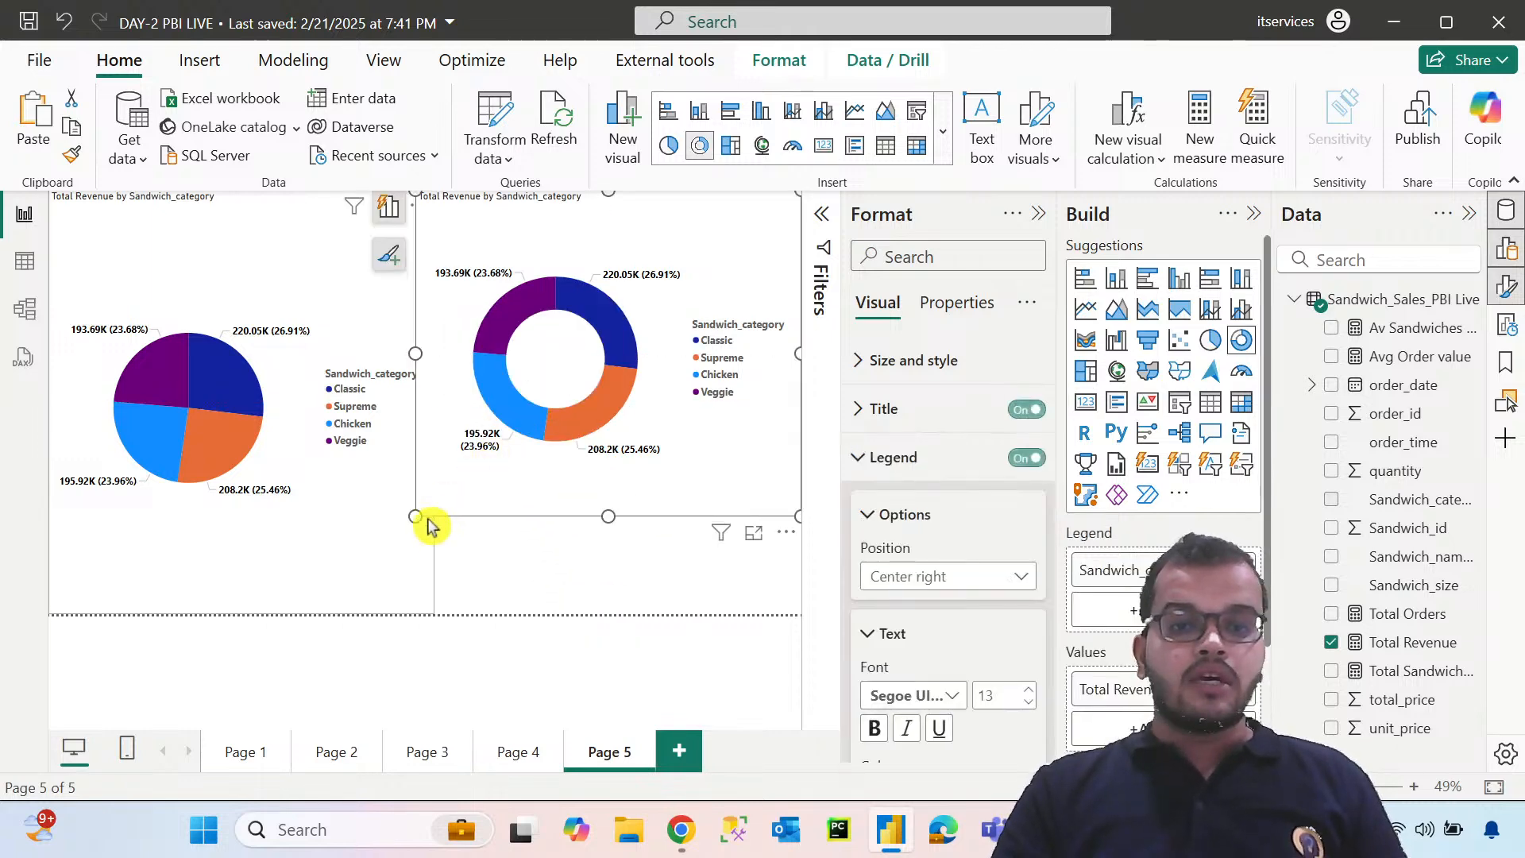
{"action": "left_click_drag", "start_coordinate": [427, 517], "coordinate": [188, 579]}
{"action": "left_click_drag", "start_coordinate": [561, 349], "coordinate": [263, 399]}
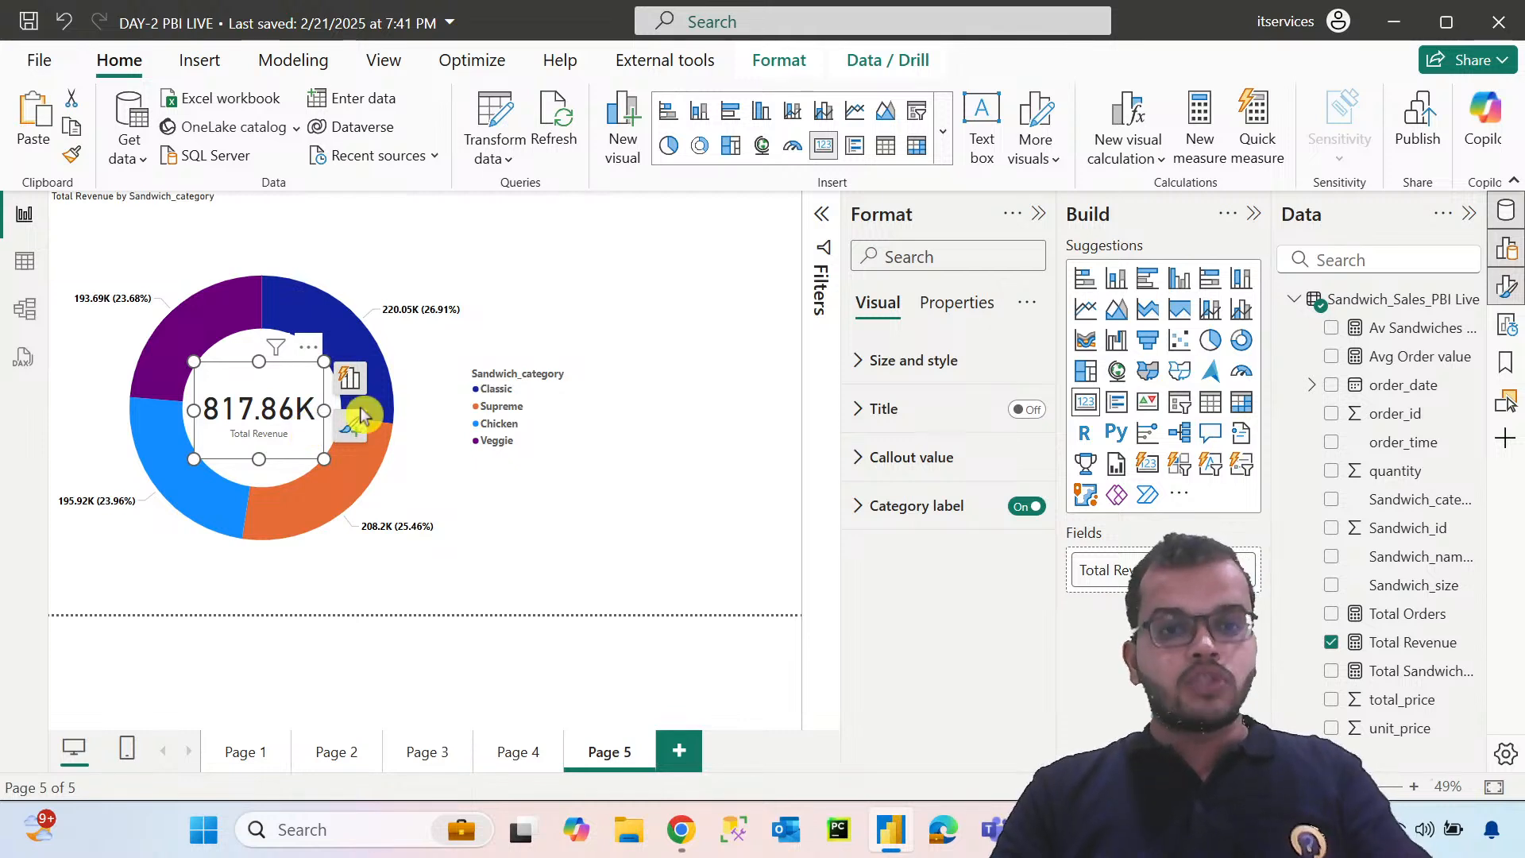
Group the donut chart with the Total Revenue card and move the group to the canvas's right edge
{"action": "left_click", "coordinate": [496, 294], "text": "ctrl"}
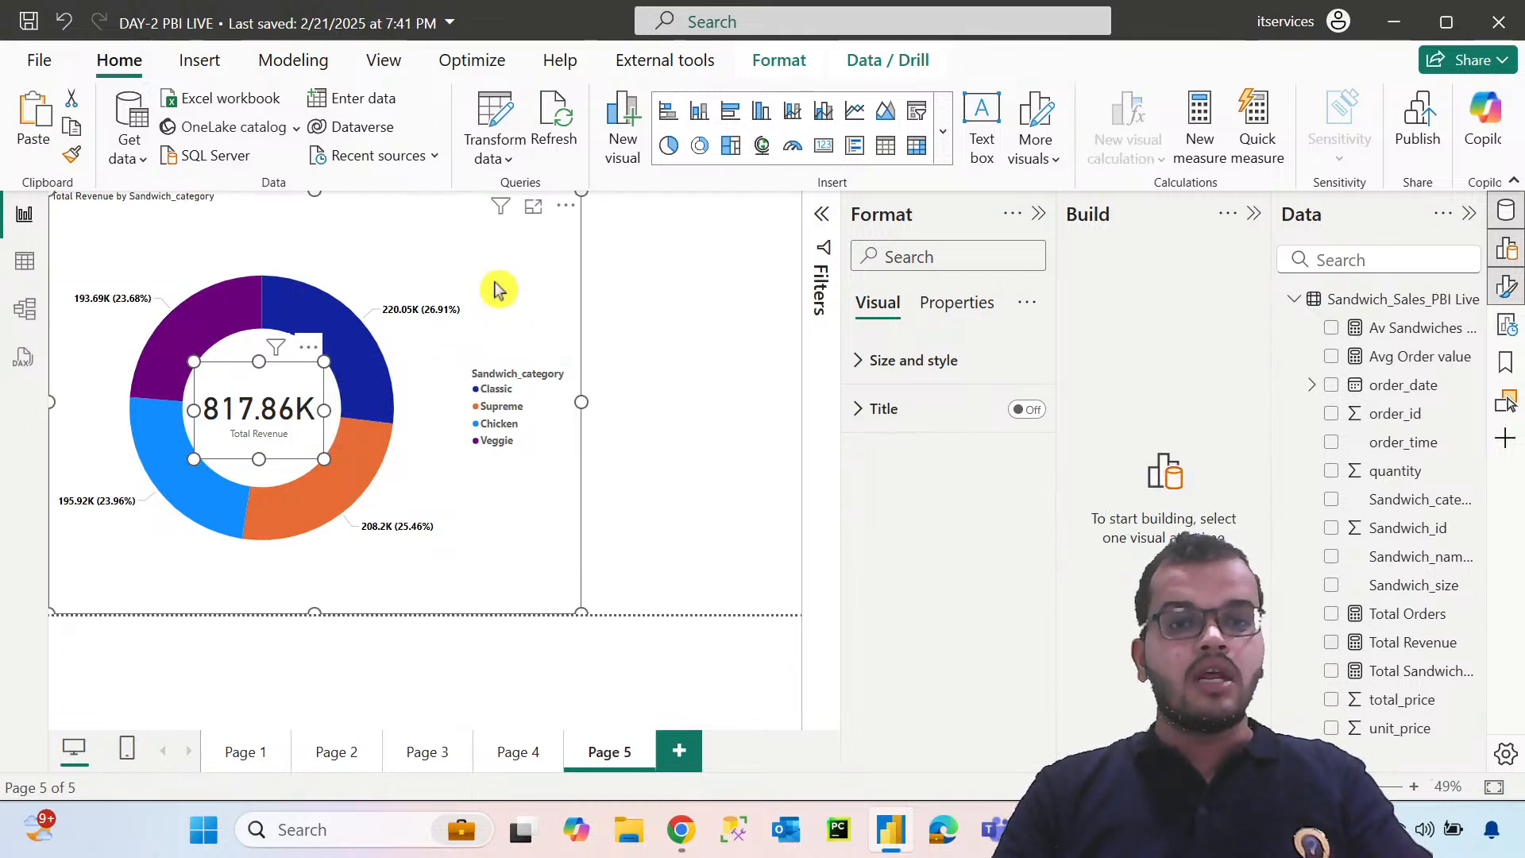
{"action": "right_click", "coordinate": [495, 290]}
{"action": "mouse_move", "coordinate": [583, 354]}
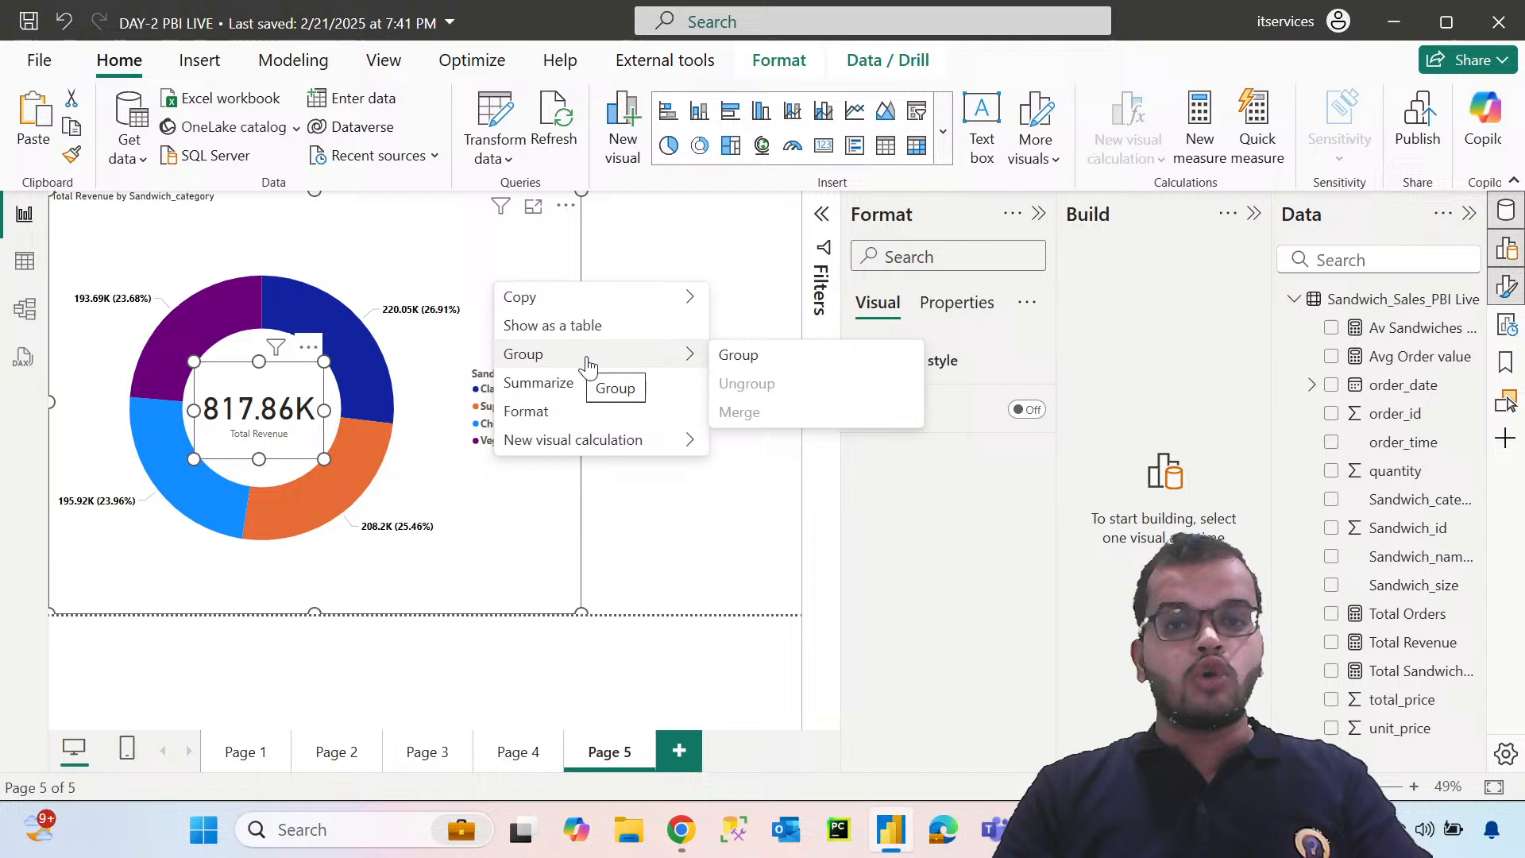
{"action": "left_click", "coordinate": [743, 358]}
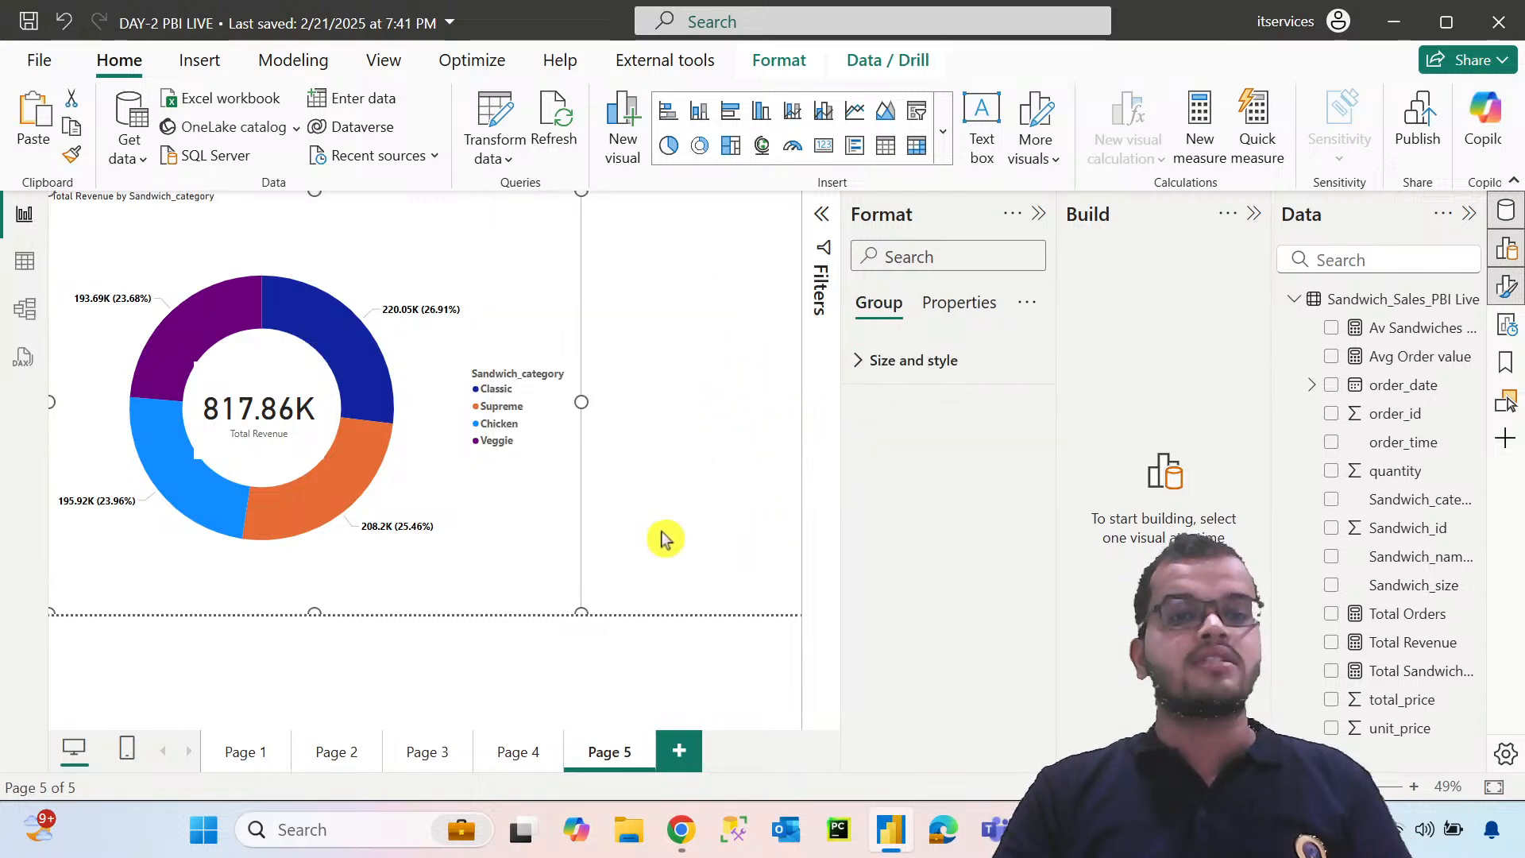
{"action": "left_click_drag", "start_coordinate": [555, 535], "coordinate": [799, 511]}
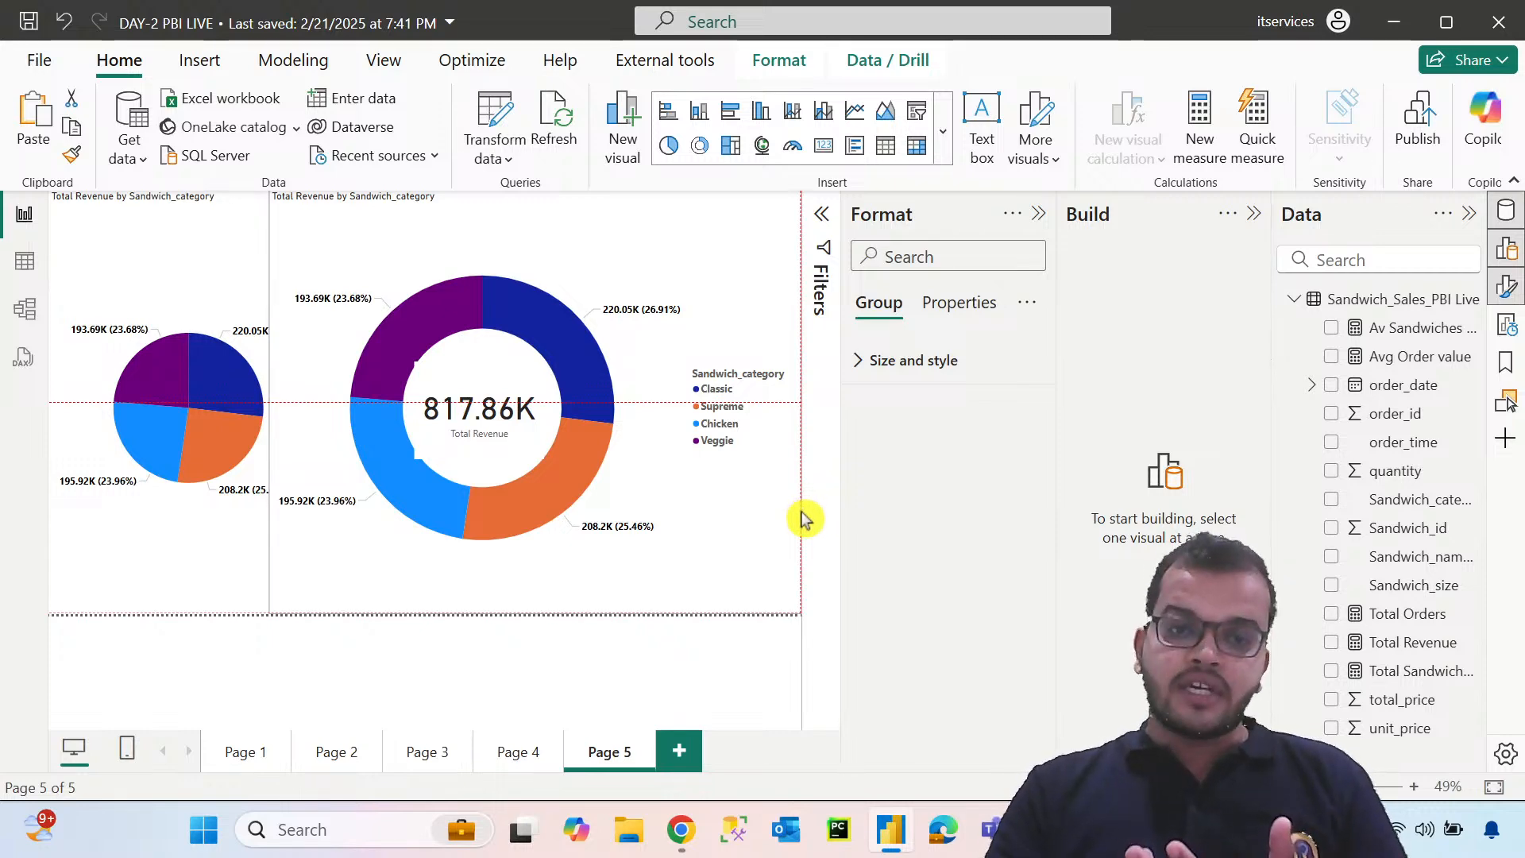
Shift only the donut chart left within its group and shrink the pie chart into the canvas's upper-left corner
{"action": "left_click", "coordinate": [804, 518]}
{"action": "left_click_drag", "start_coordinate": [580, 588], "coordinate": [504, 579]}
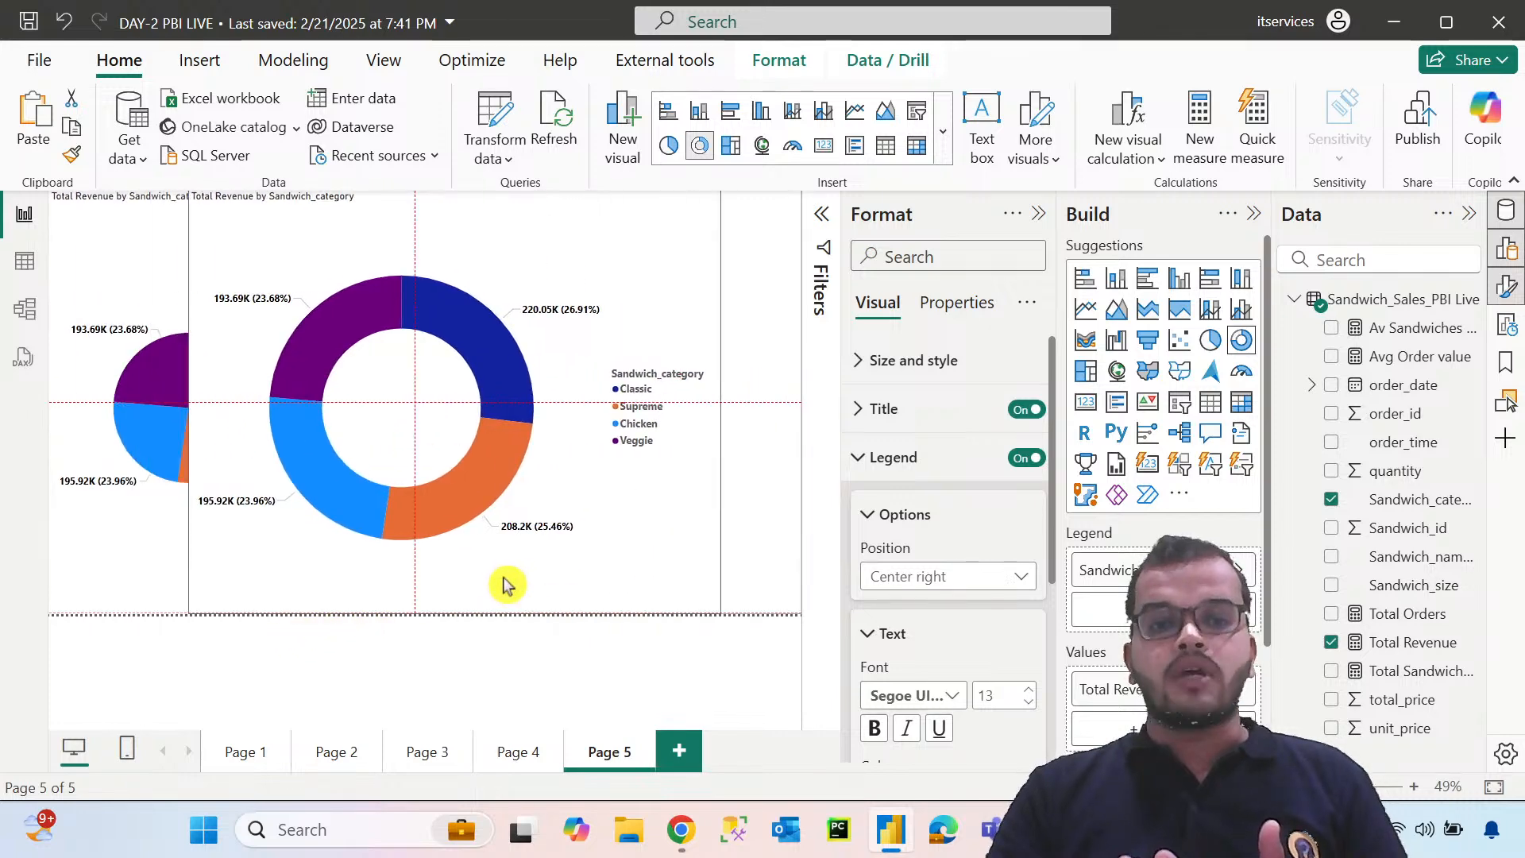
{"action": "left_click", "coordinate": [262, 571]}
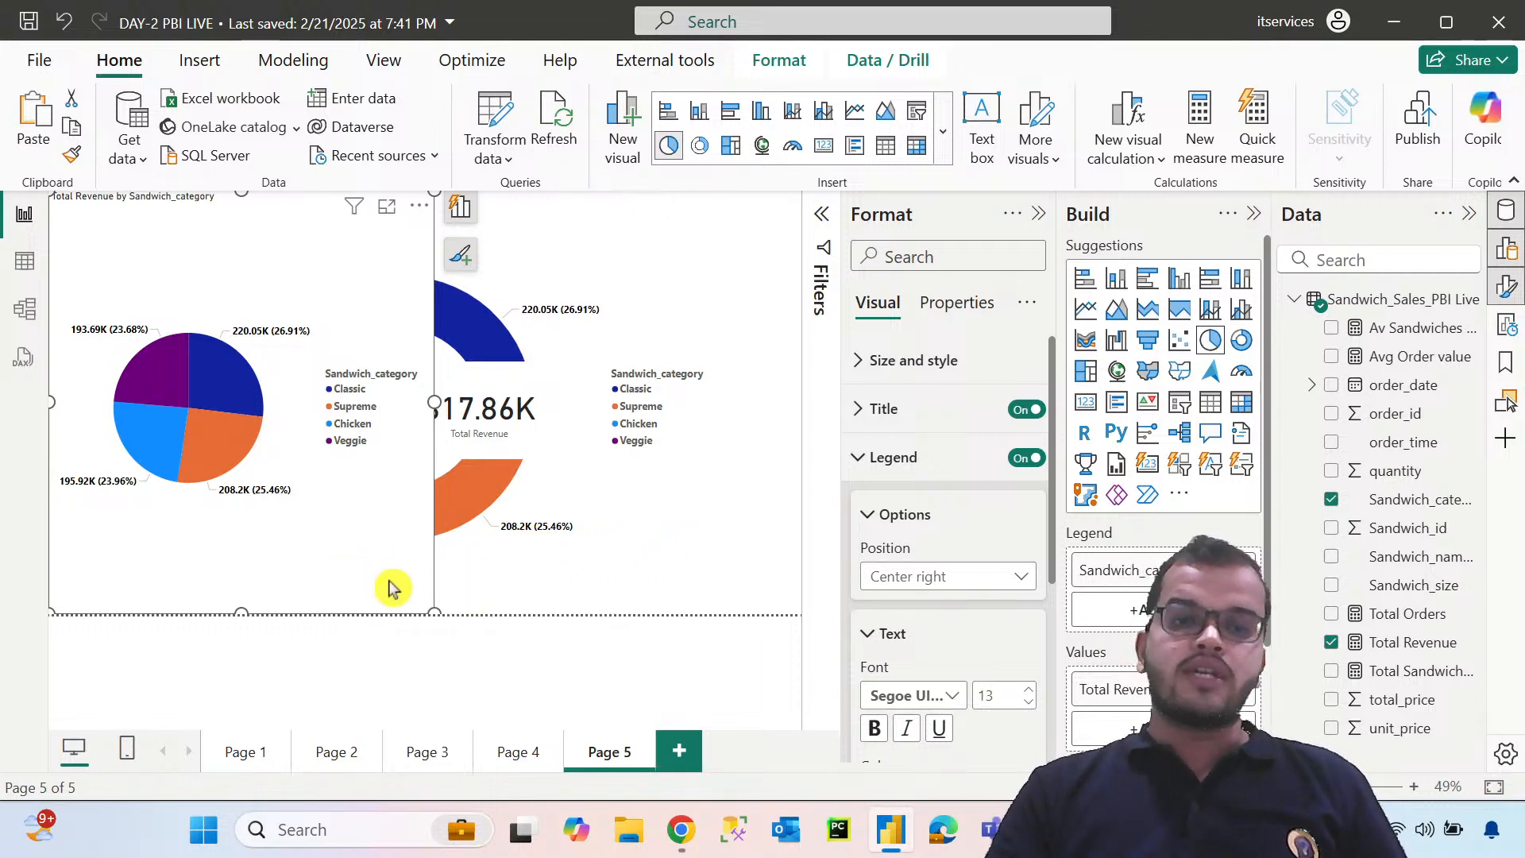
{"action": "left_click_drag", "start_coordinate": [403, 530], "coordinate": [317, 363]}
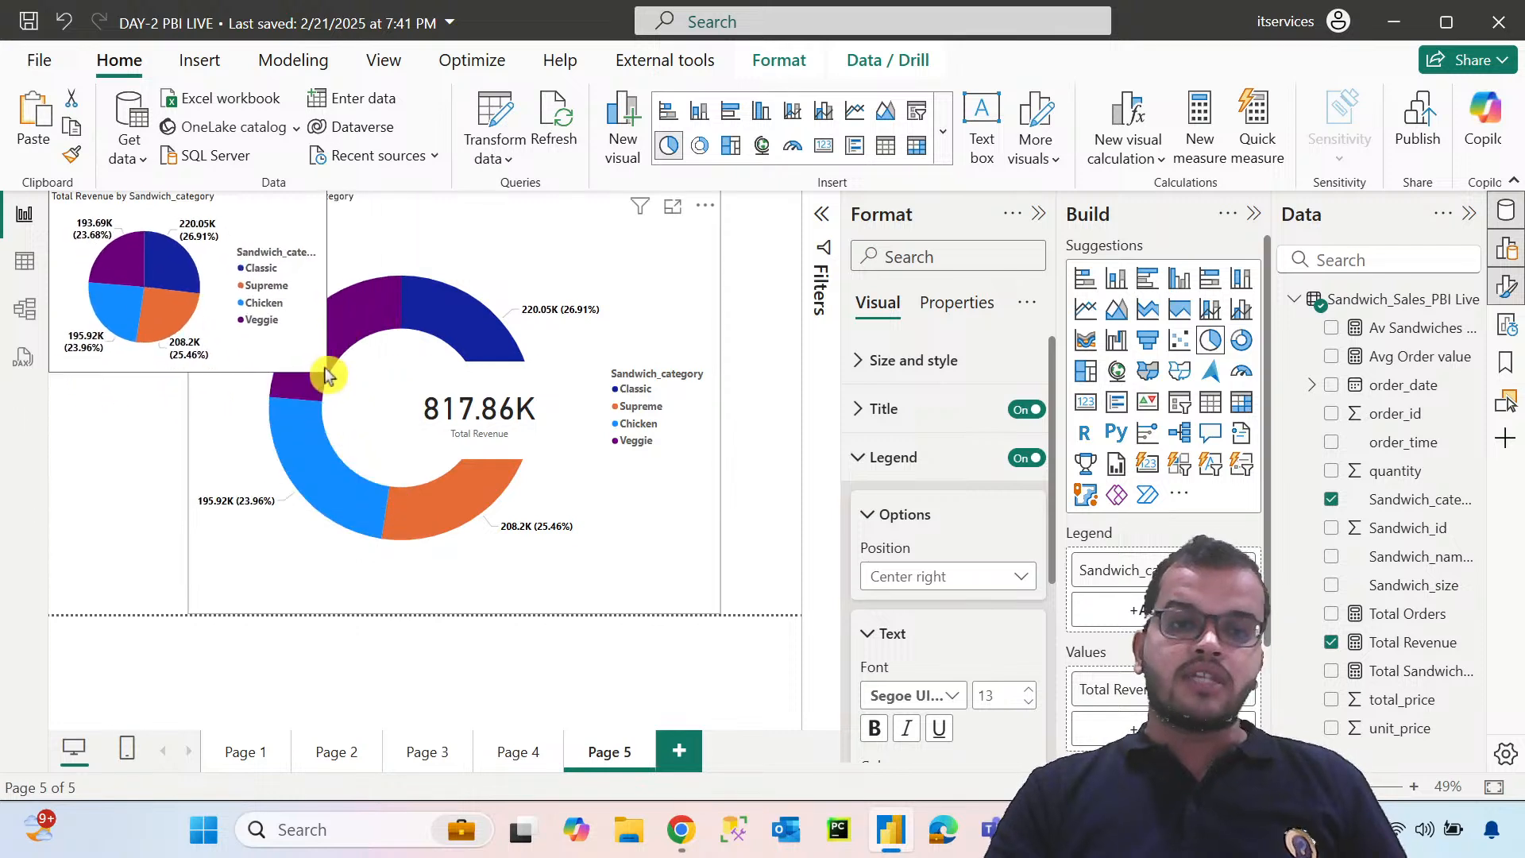
Ungroup the donut chart and the Total Revenue card, and check the grouping options with both visuals selected
{"action": "left_click", "coordinate": [199, 614], "text": "ctrl"}
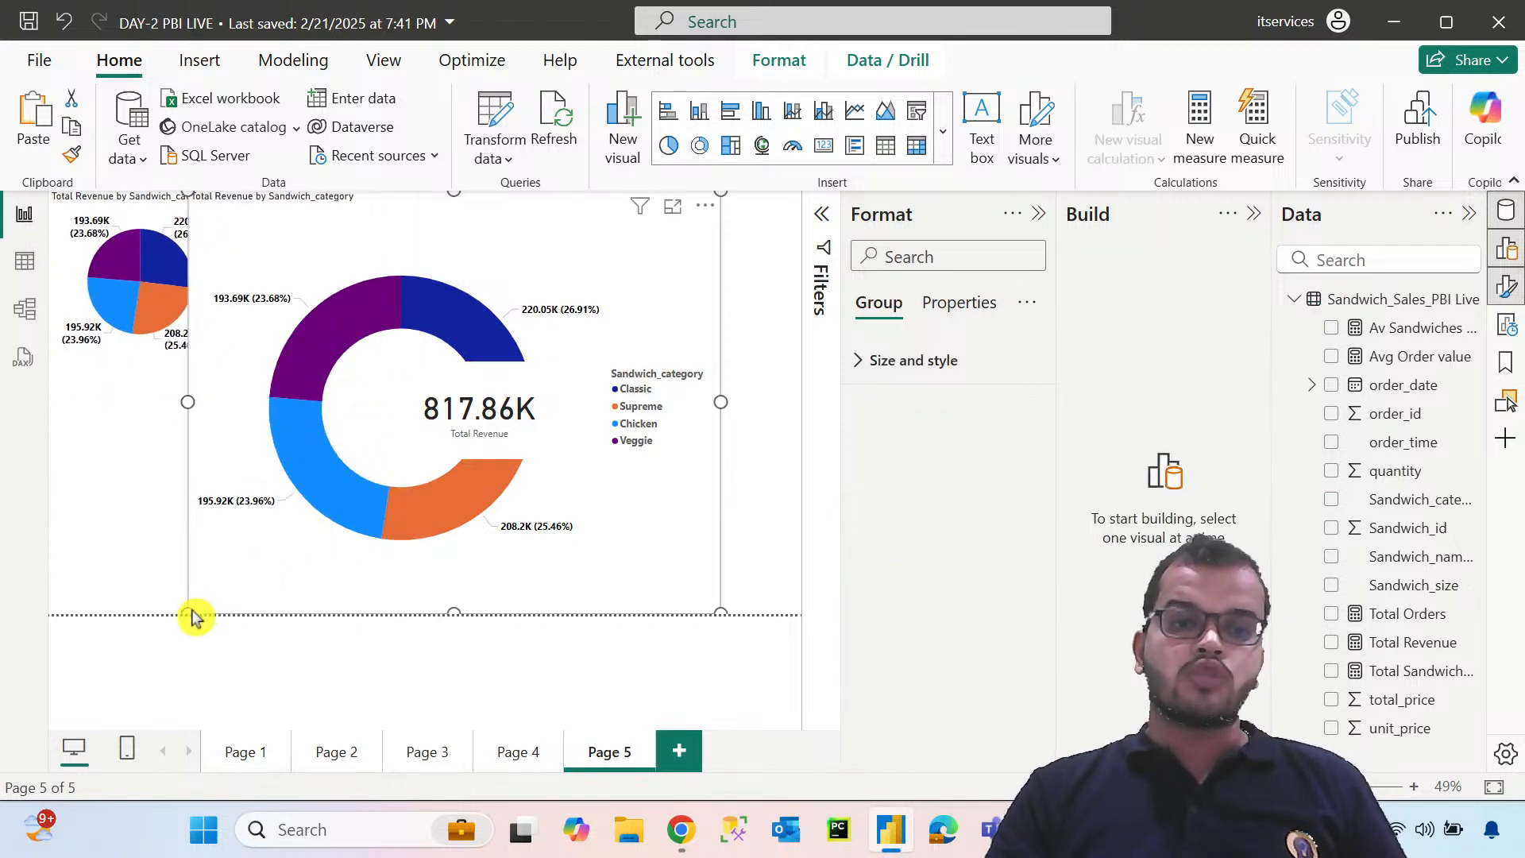
{"action": "right_click", "coordinate": [614, 289]}
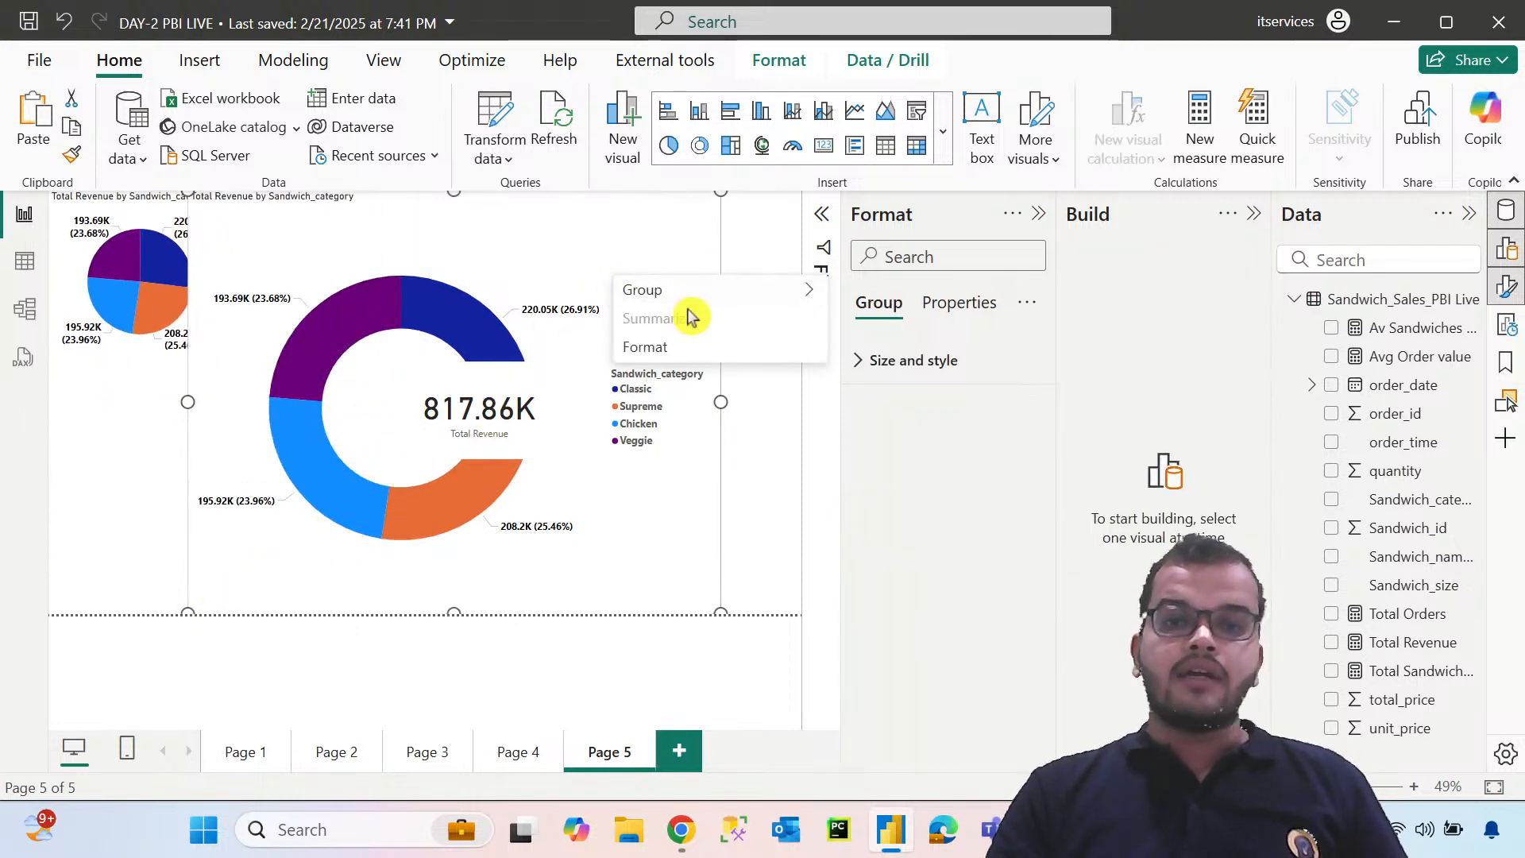
{"action": "mouse_move", "coordinate": [639, 289]}
{"action": "left_click", "coordinate": [509, 445]}
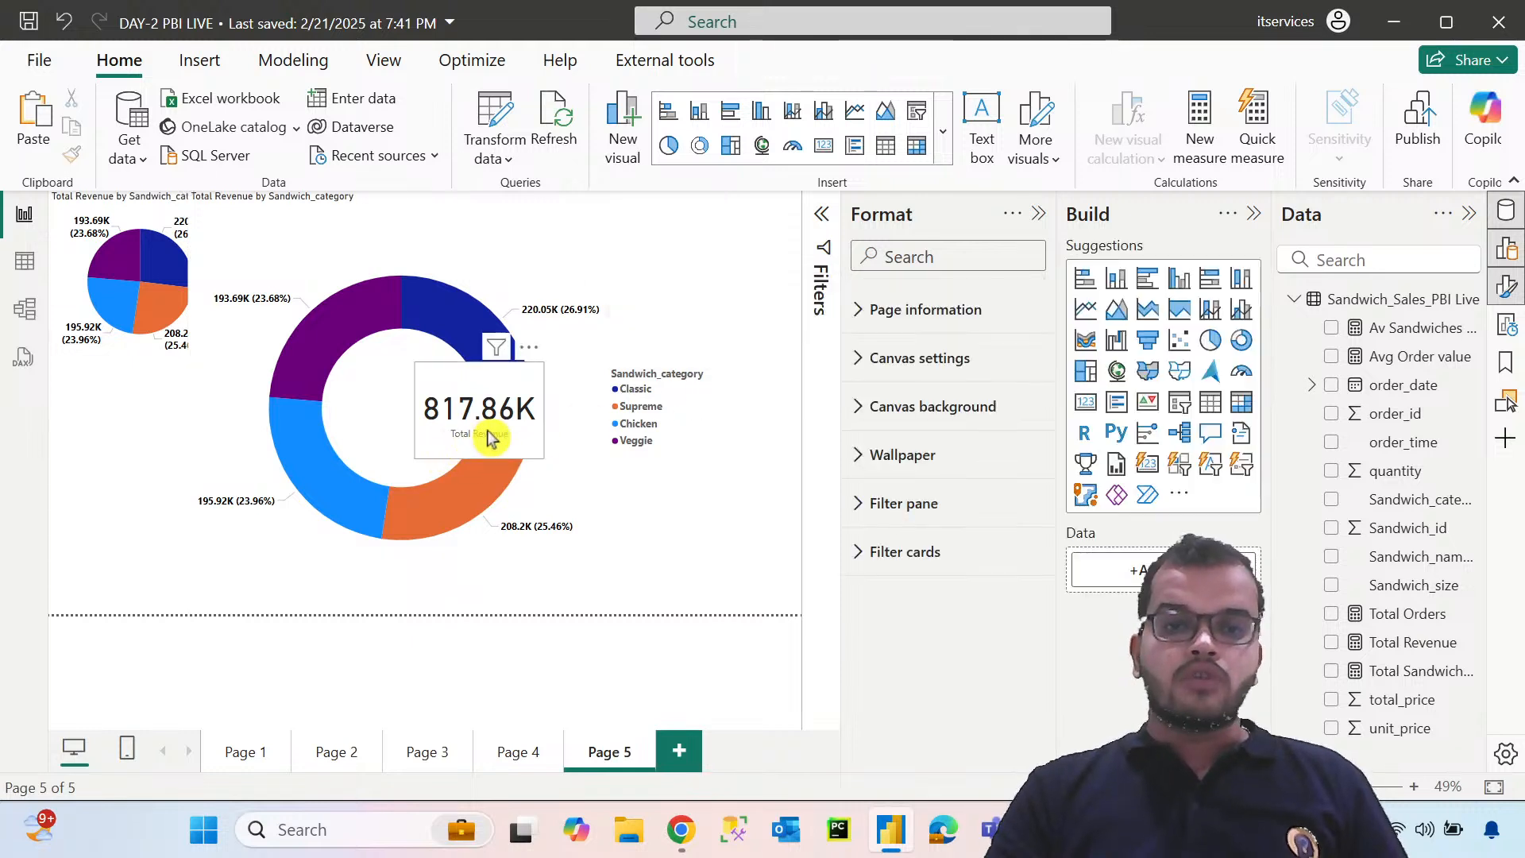
{"action": "left_click", "coordinate": [517, 432]}
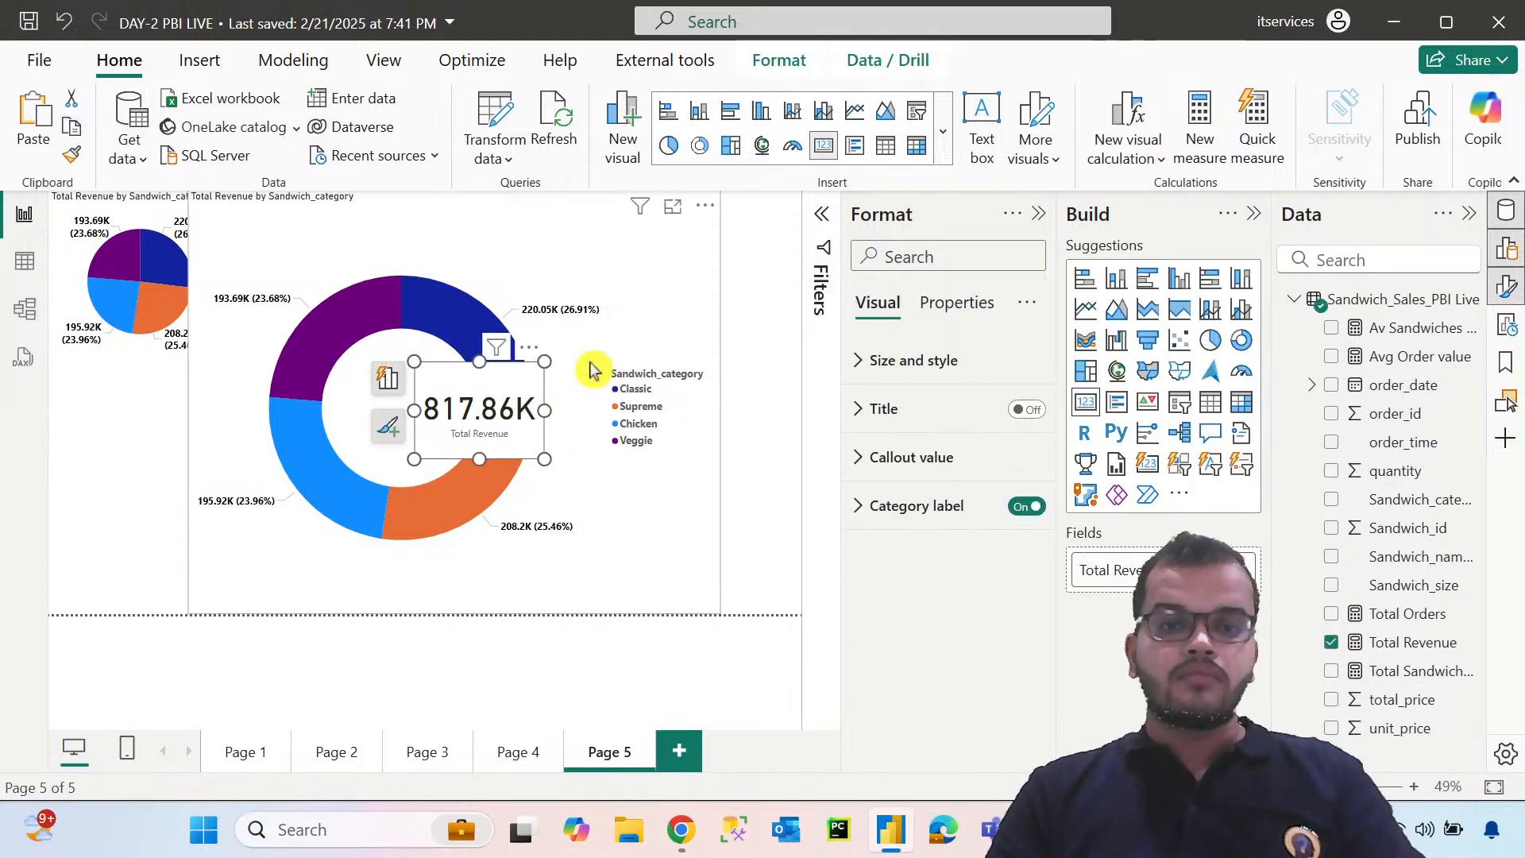
{"action": "left_click", "coordinate": [653, 311], "text": "ctrl"}
{"action": "right_click", "coordinate": [653, 310]}
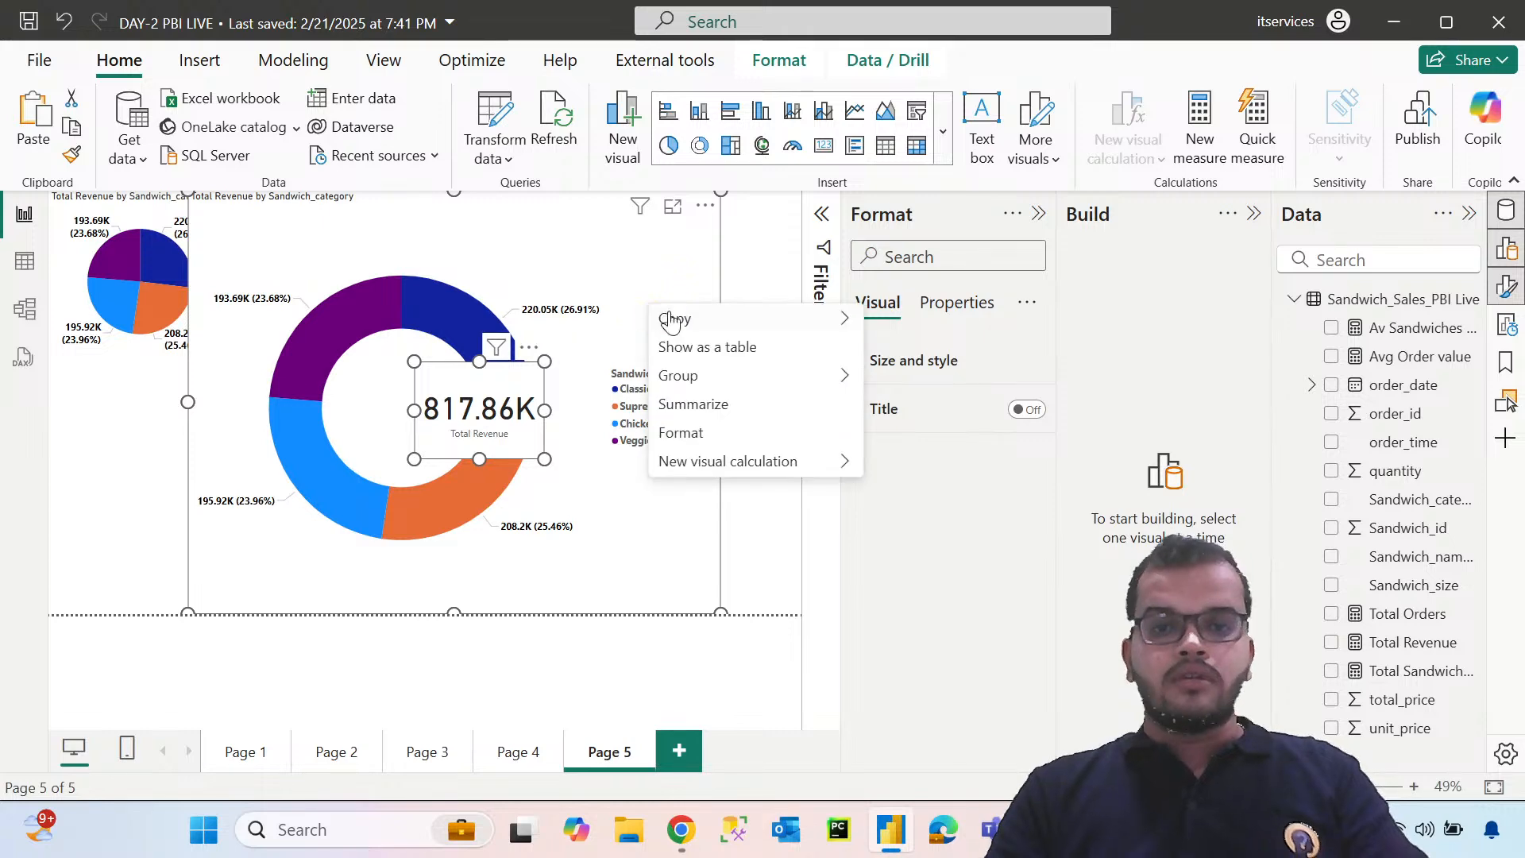
{"action": "mouse_move", "coordinate": [794, 375]}
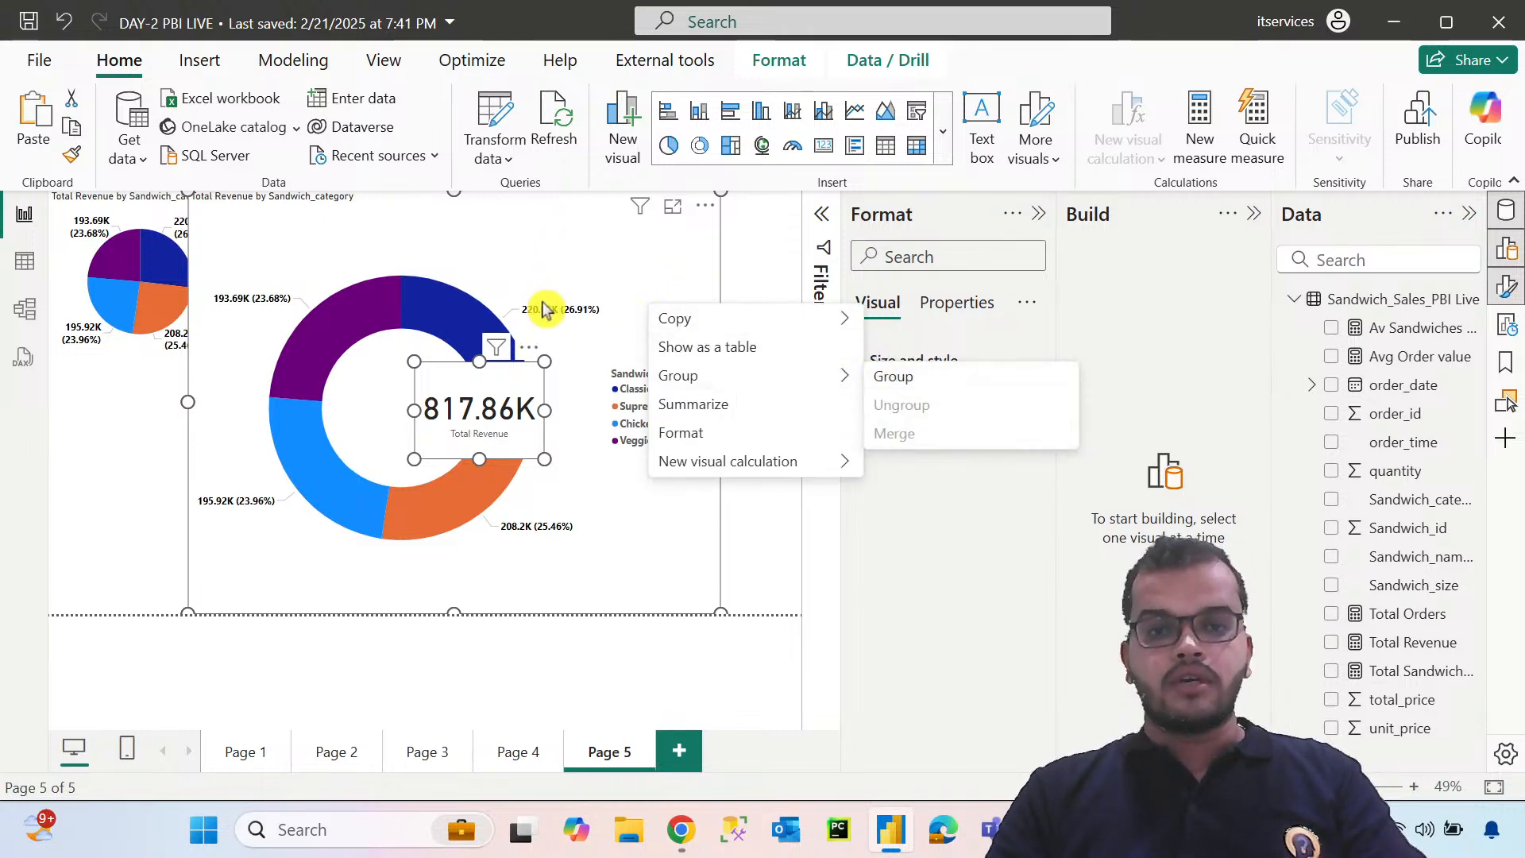
Shrink the donut chart into the canvas's lower-left corner and place the Total Revenue card beside the pie chart along the upper edge
{"action": "left_click_drag", "start_coordinate": [579, 401], "coordinate": [643, 409]}
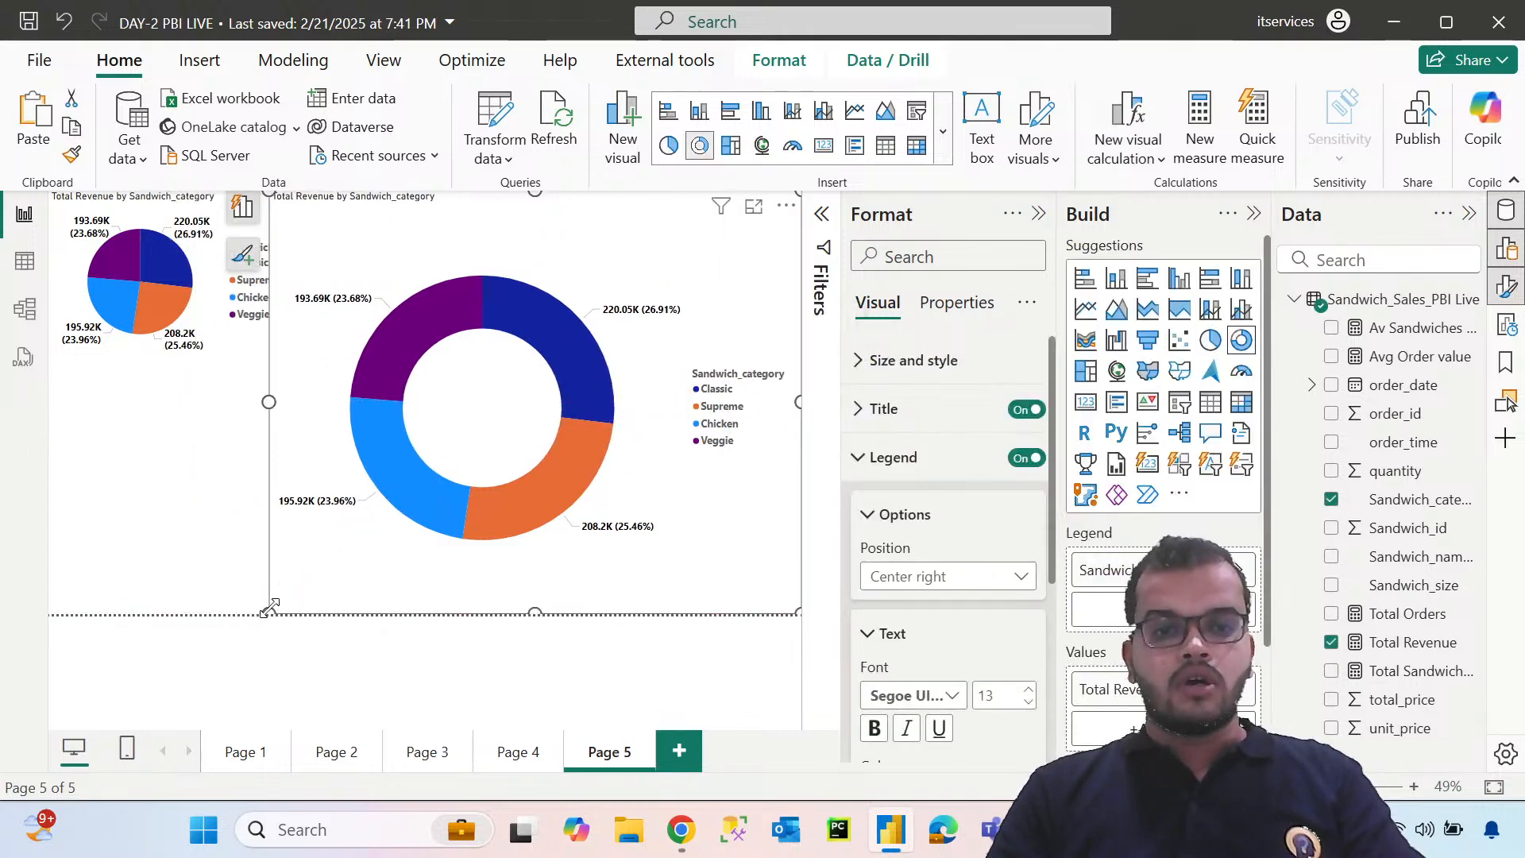
{"action": "left_click_drag", "start_coordinate": [265, 612], "coordinate": [521, 415]}
{"action": "left_click_drag", "start_coordinate": [561, 364], "coordinate": [75, 623]}
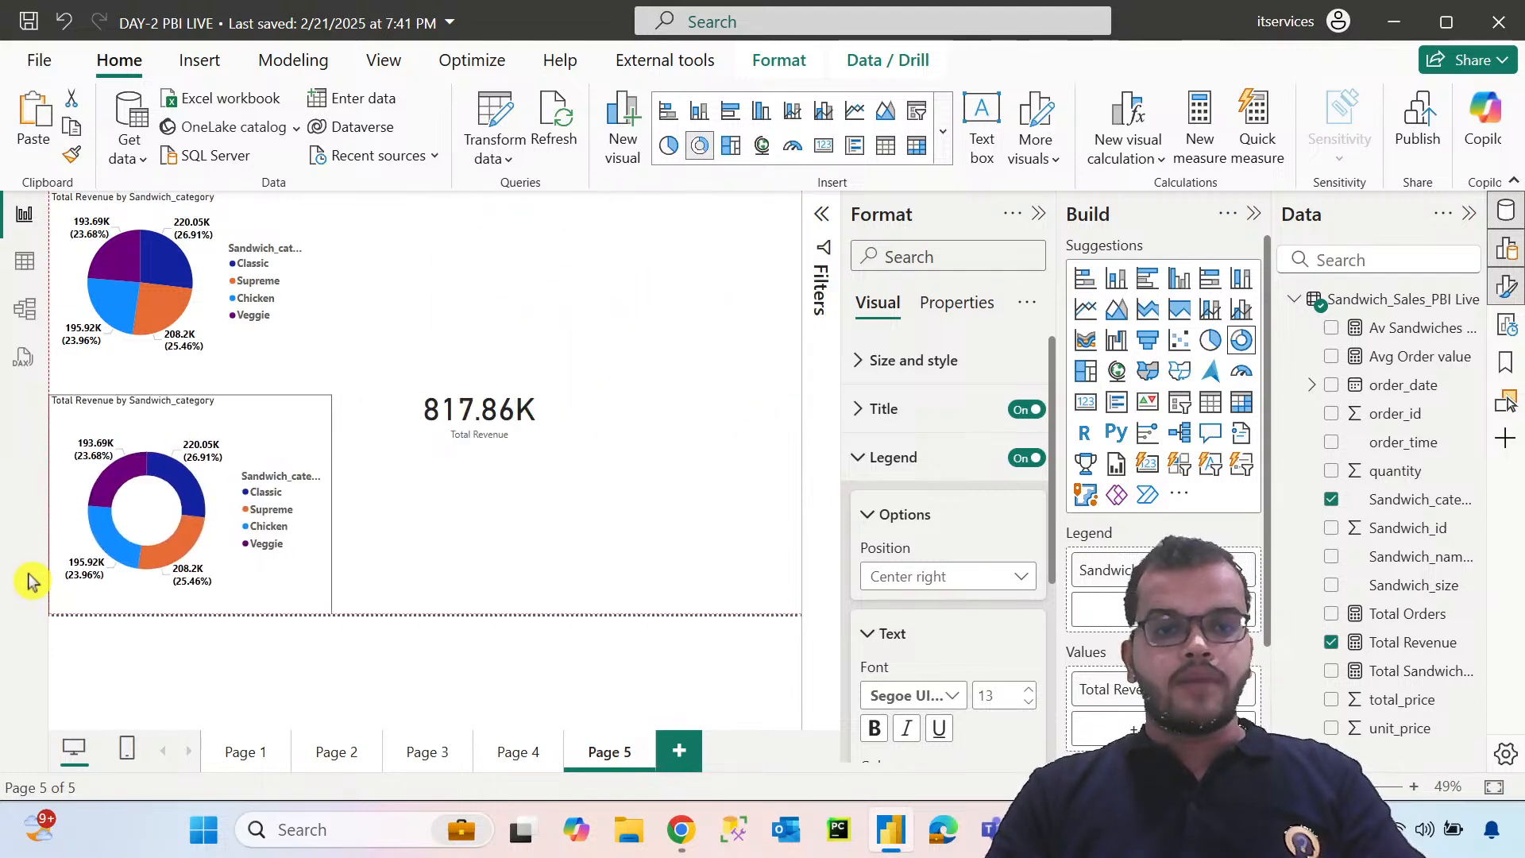
{"action": "left_click_drag", "start_coordinate": [469, 453], "coordinate": [392, 279]}
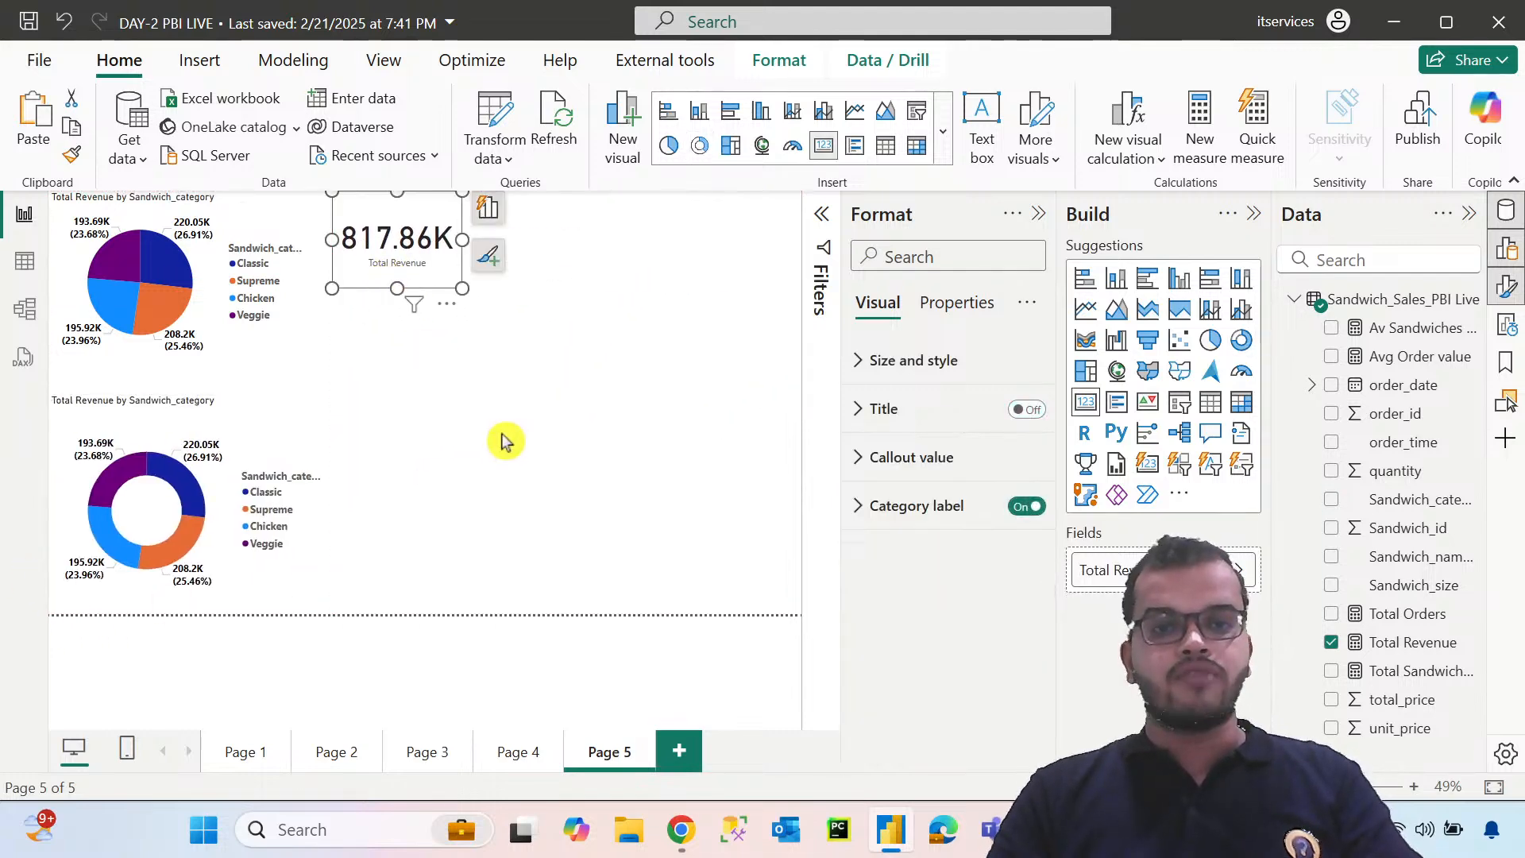
Add a clustered column chart below the card, with Sandwich_category on the X-axis and Total Revenue on the Y-axis
{"action": "left_click", "coordinate": [534, 454]}
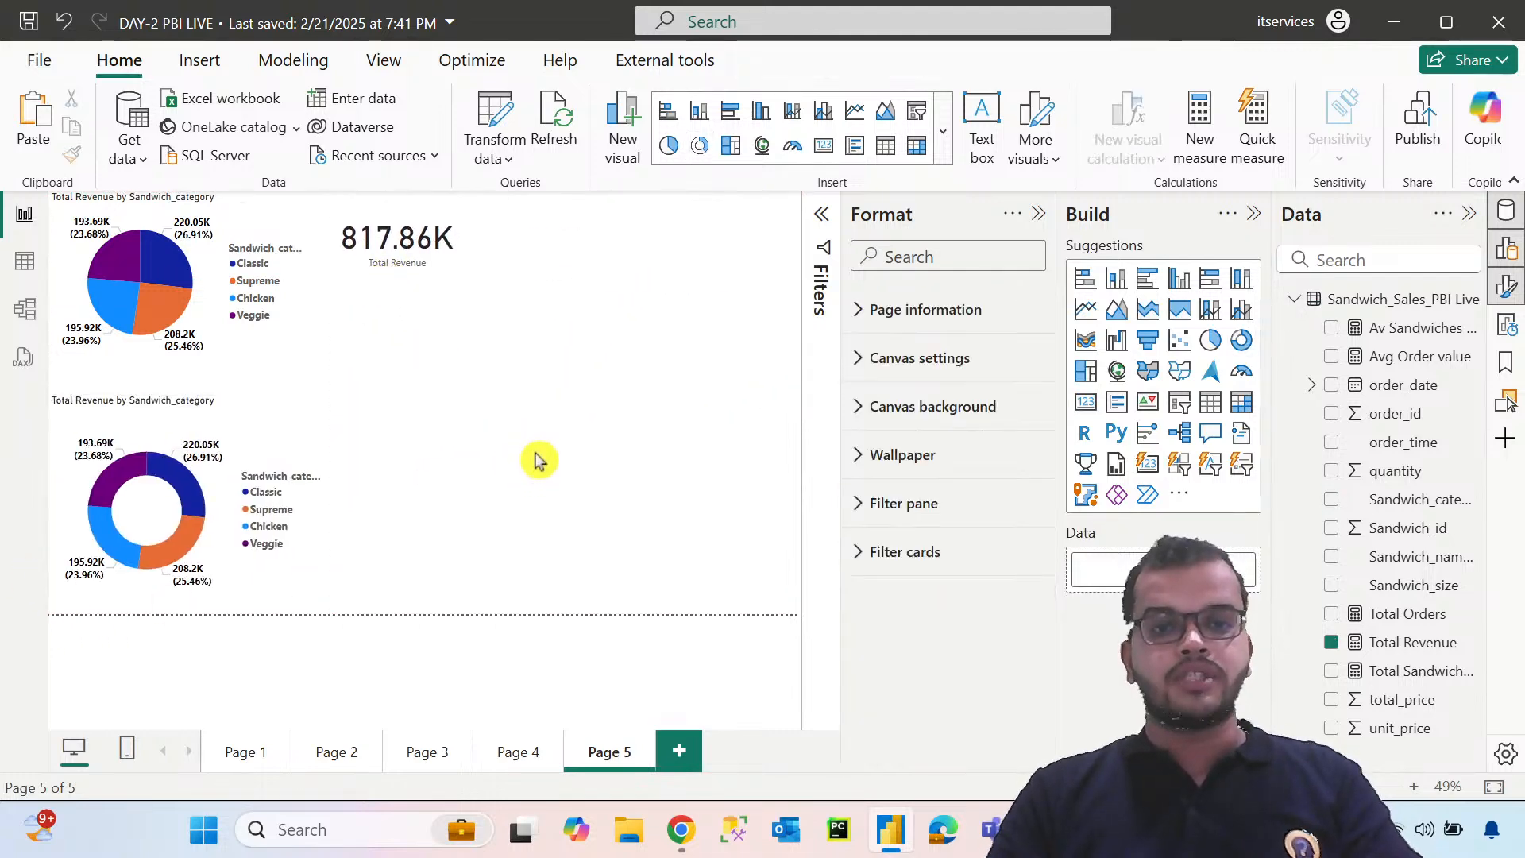
{"action": "left_click", "coordinate": [1175, 280]}
{"action": "left_click_drag", "start_coordinate": [506, 426], "coordinate": [673, 566]}
{"action": "left_click_drag", "start_coordinate": [588, 519], "coordinate": [596, 477]}
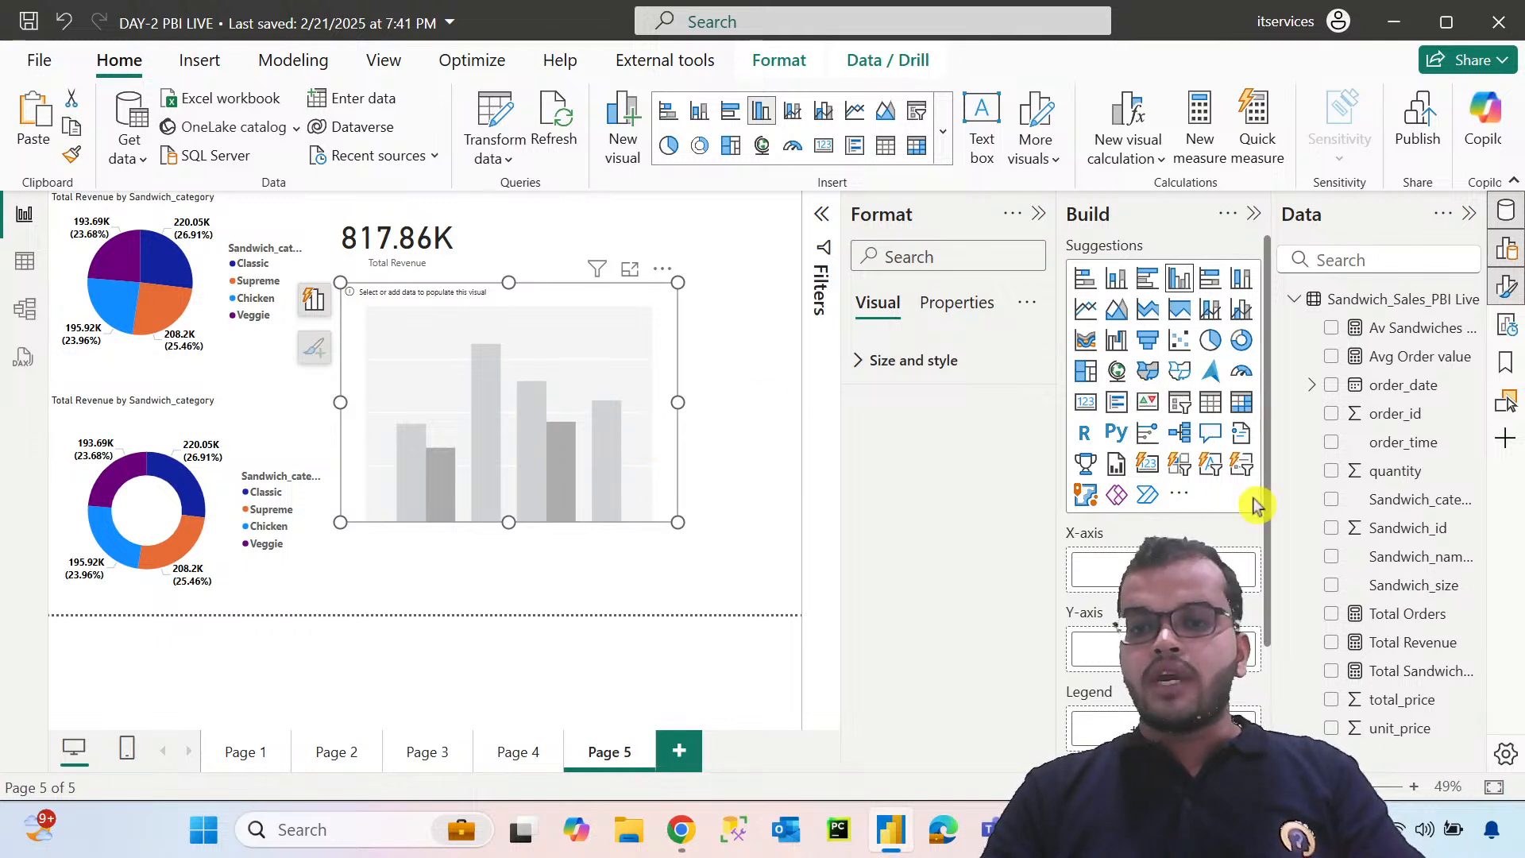
{"action": "left_click_drag", "start_coordinate": [1422, 500], "coordinate": [1163, 569]}
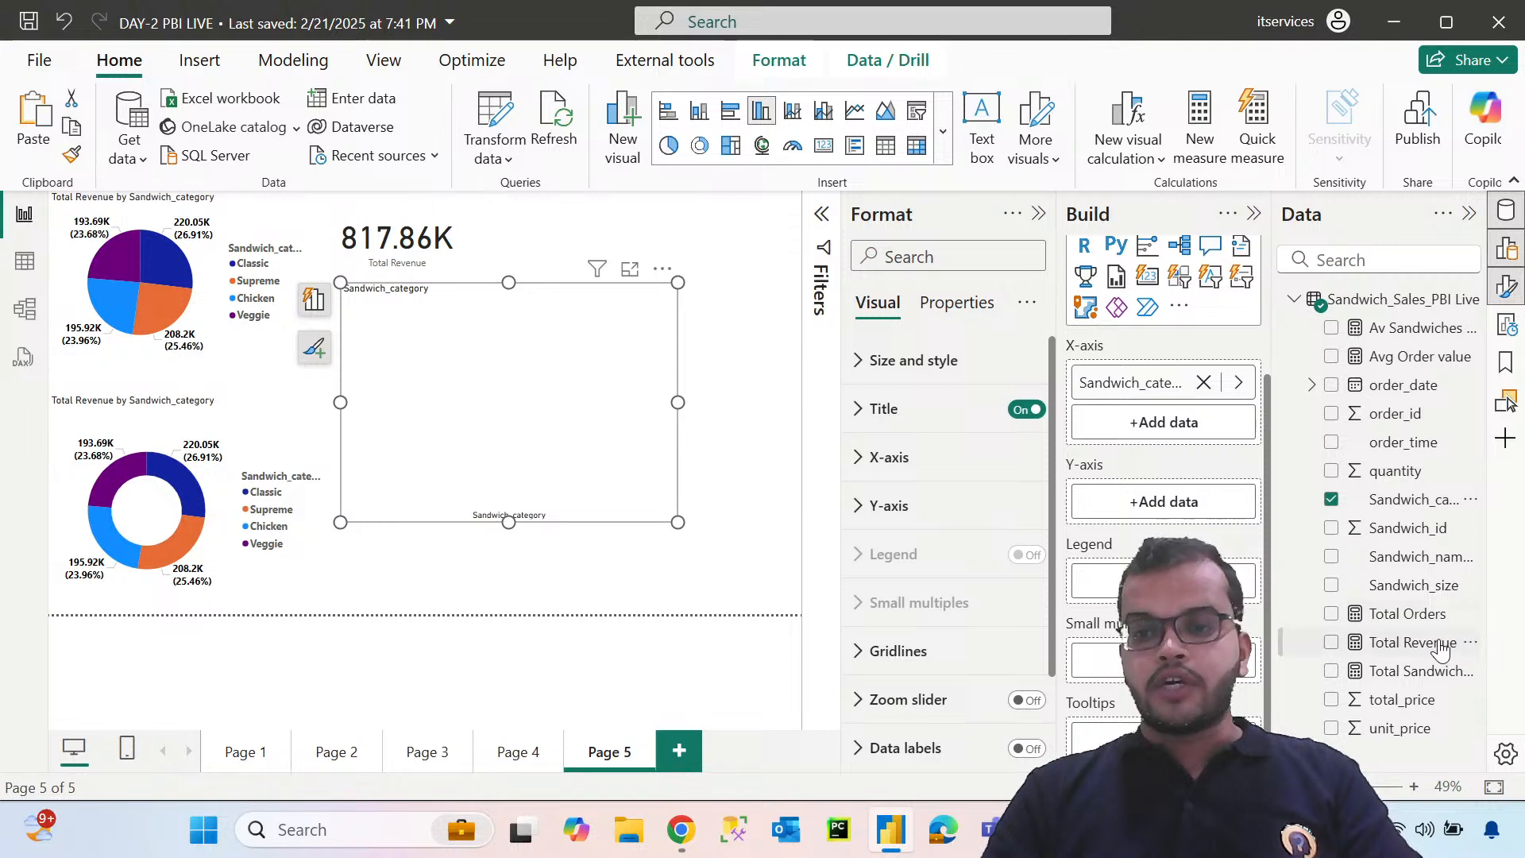
{"action": "left_click_drag", "start_coordinate": [1440, 647], "coordinate": [1204, 503]}
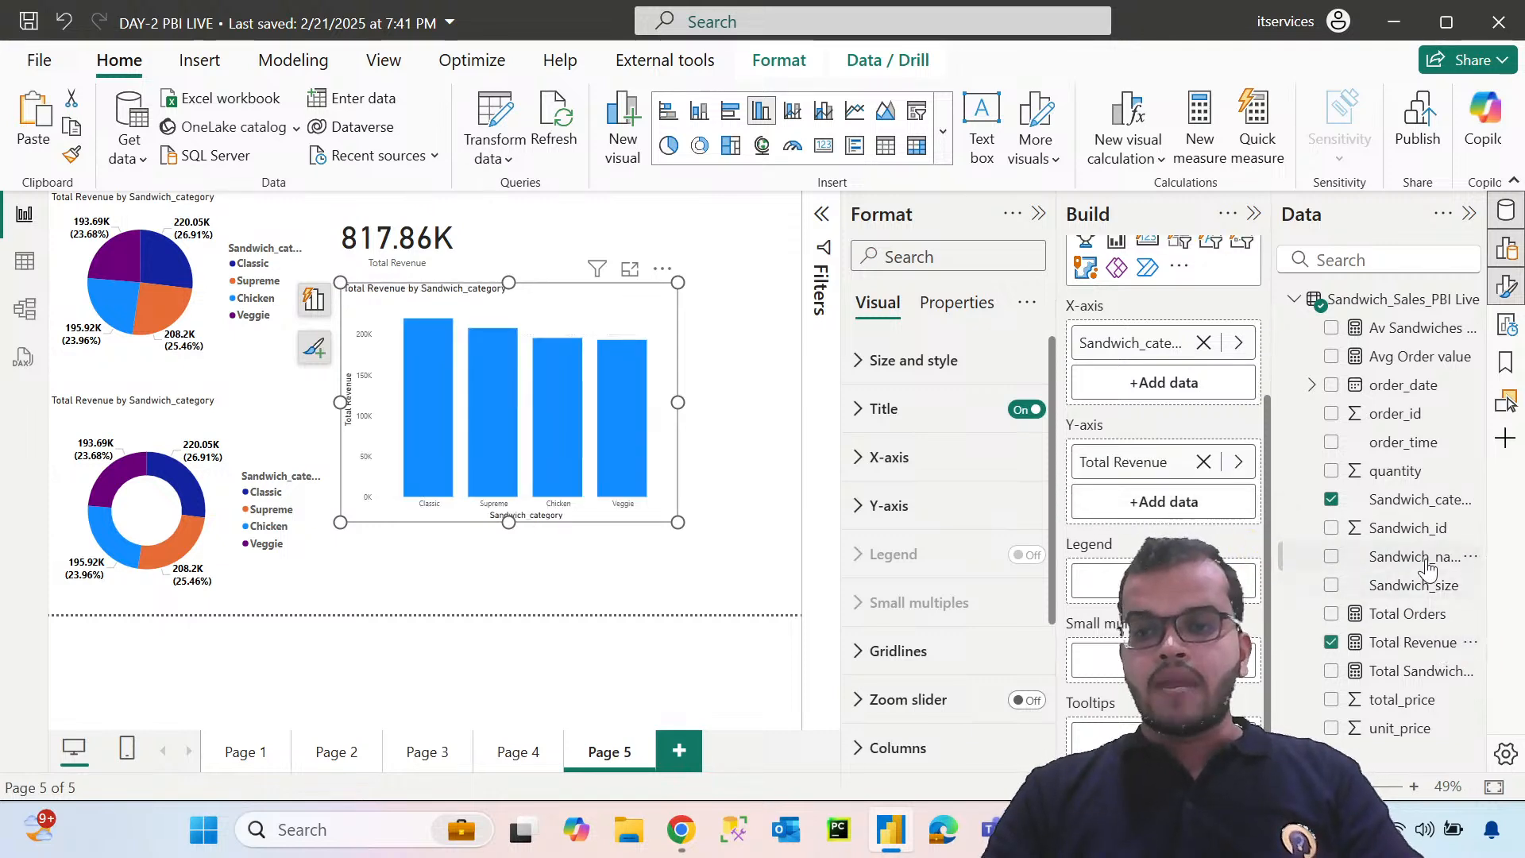
Add Sandwich_size as the column chart's legend and copy the donut chart's formatting onto it with Format Painter
{"action": "left_click_drag", "start_coordinate": [1417, 585], "coordinate": [1164, 581]}
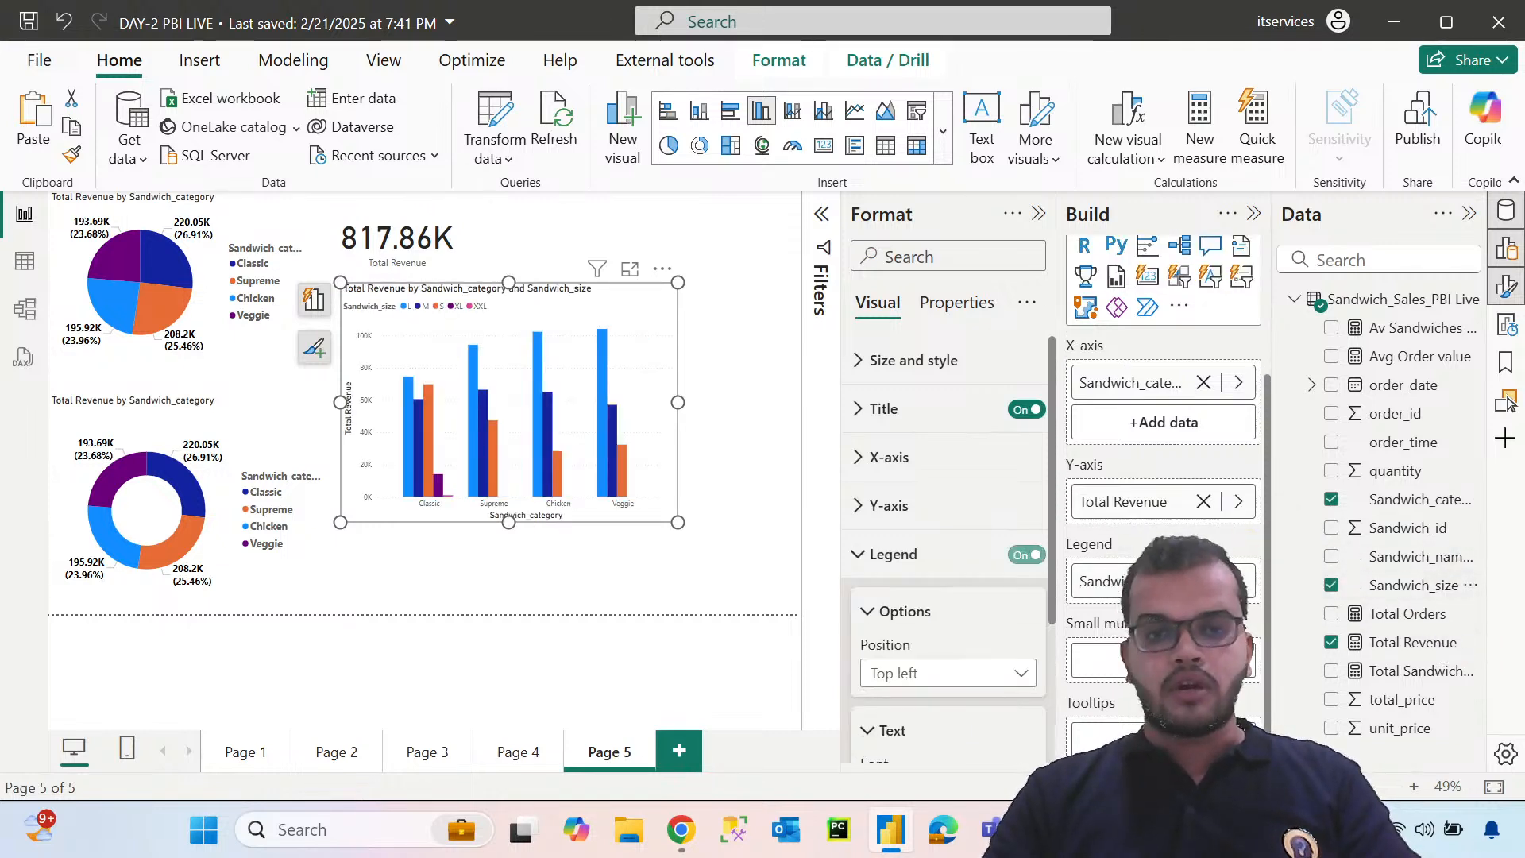
{"action": "left_click", "coordinate": [261, 440]}
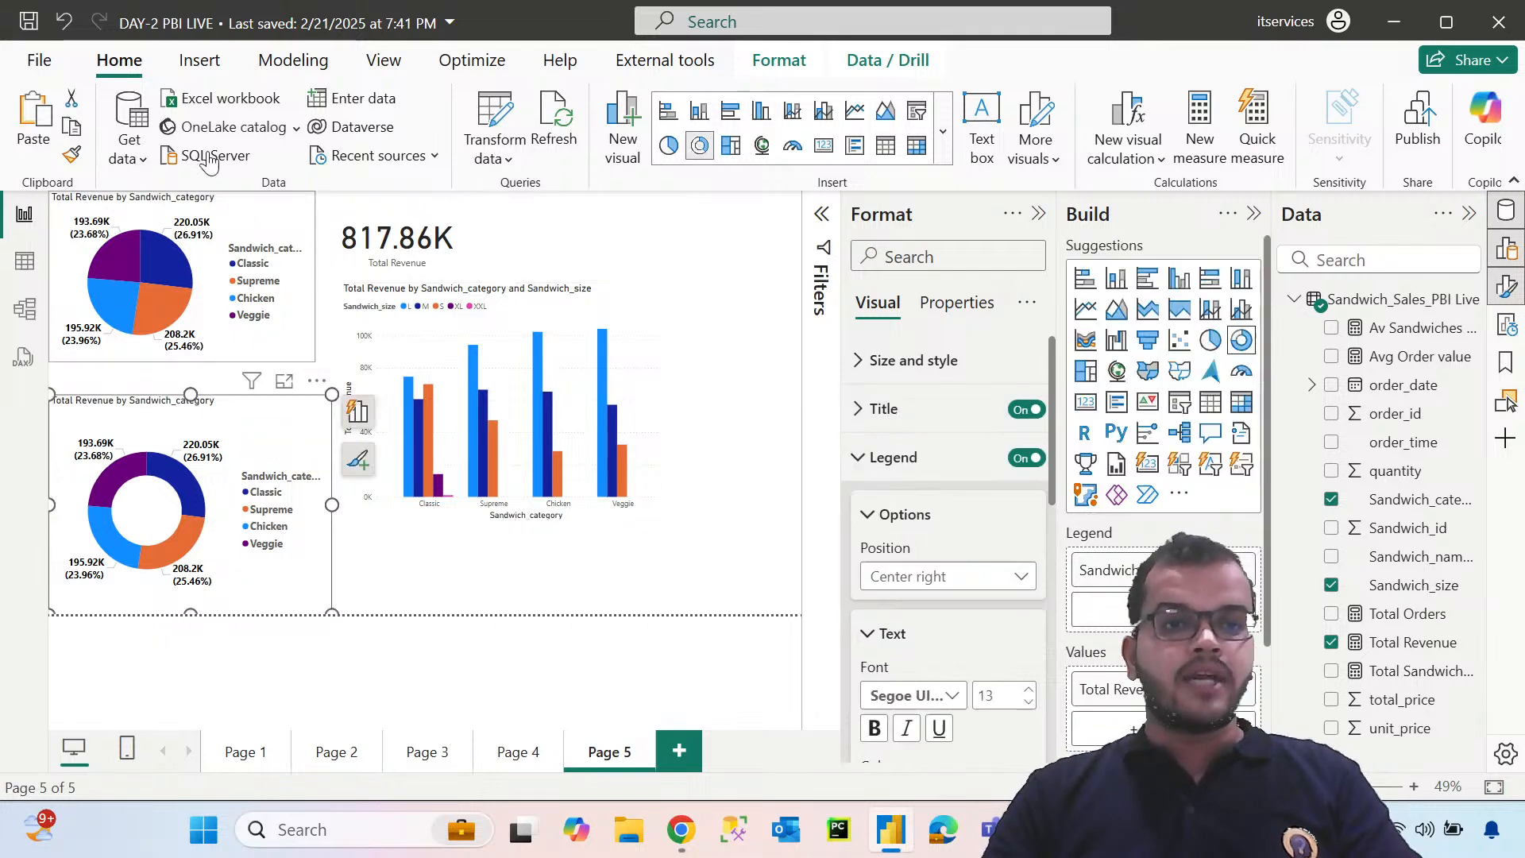
{"action": "left_click", "coordinate": [71, 154]}
{"action": "left_click", "coordinate": [633, 315]}
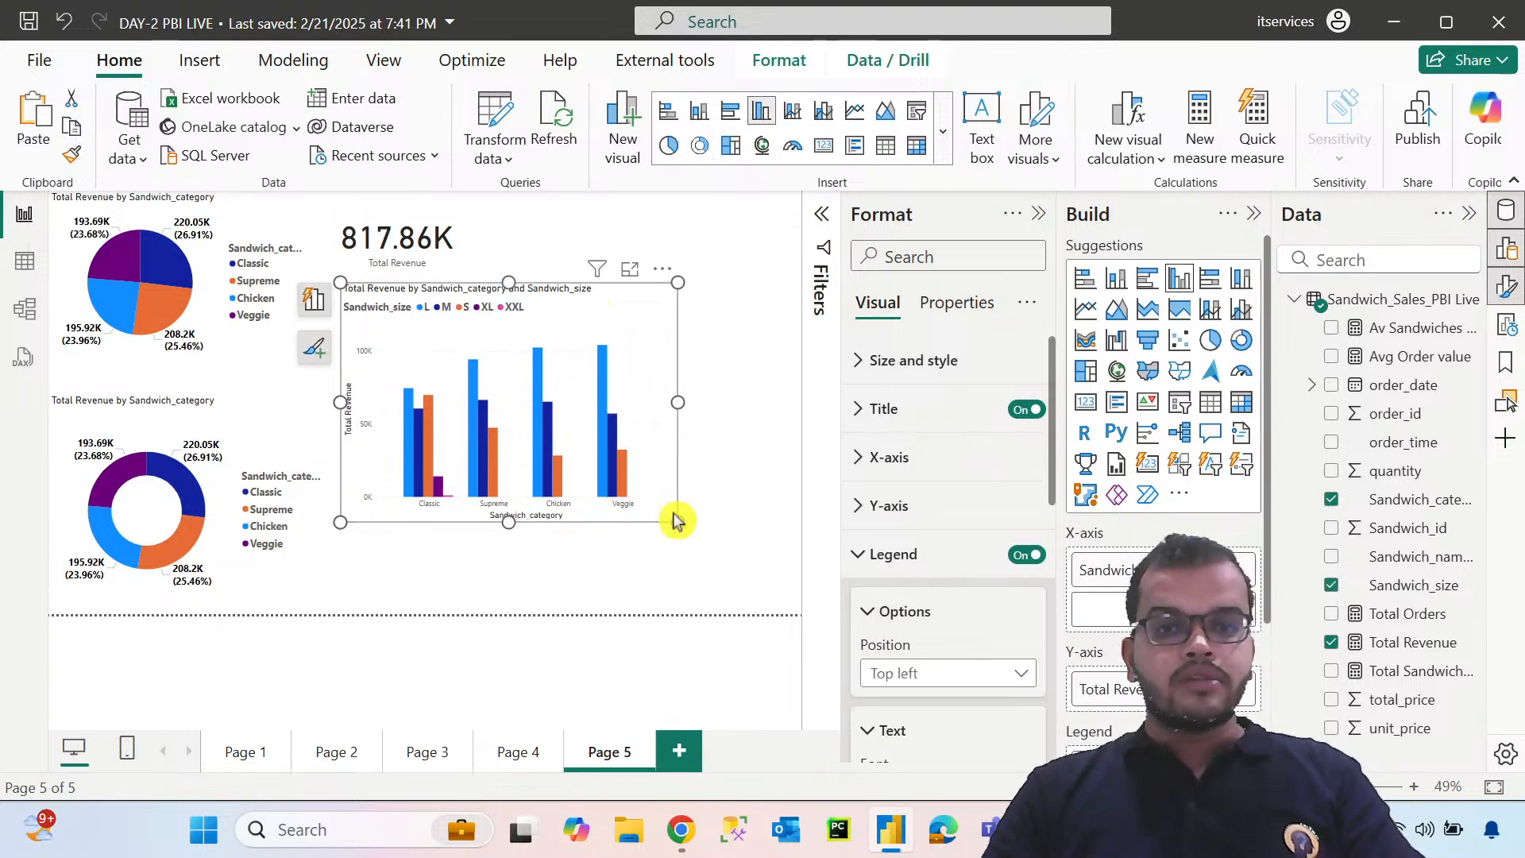
Enlarge the column chart so it is wider and reaches the canvas's lower edge
{"action": "left_click_drag", "start_coordinate": [677, 521], "coordinate": [717, 634]}
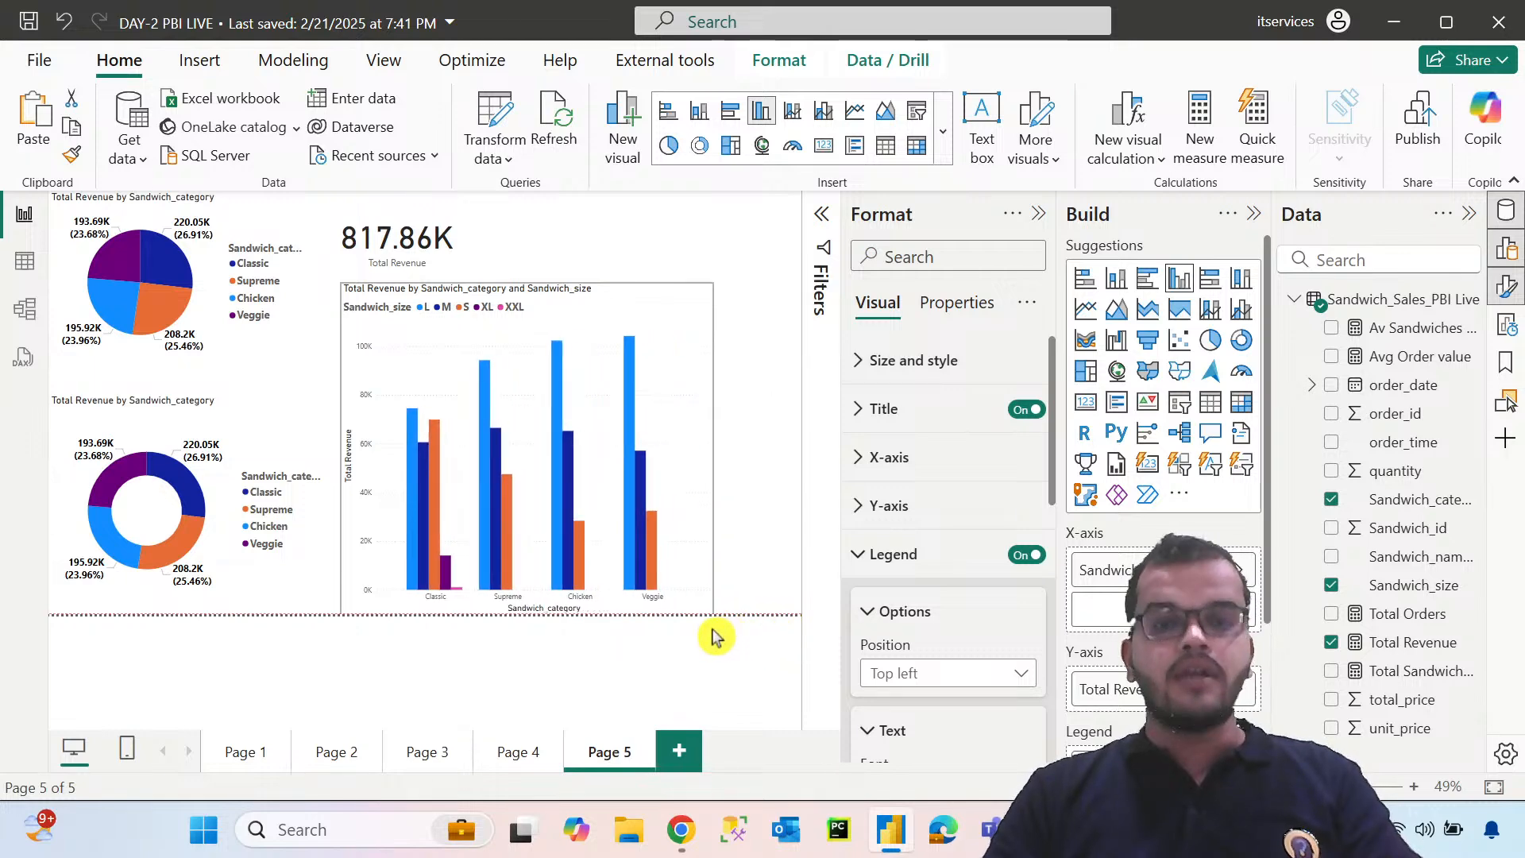
{"action": "left_click", "coordinate": [774, 454]}
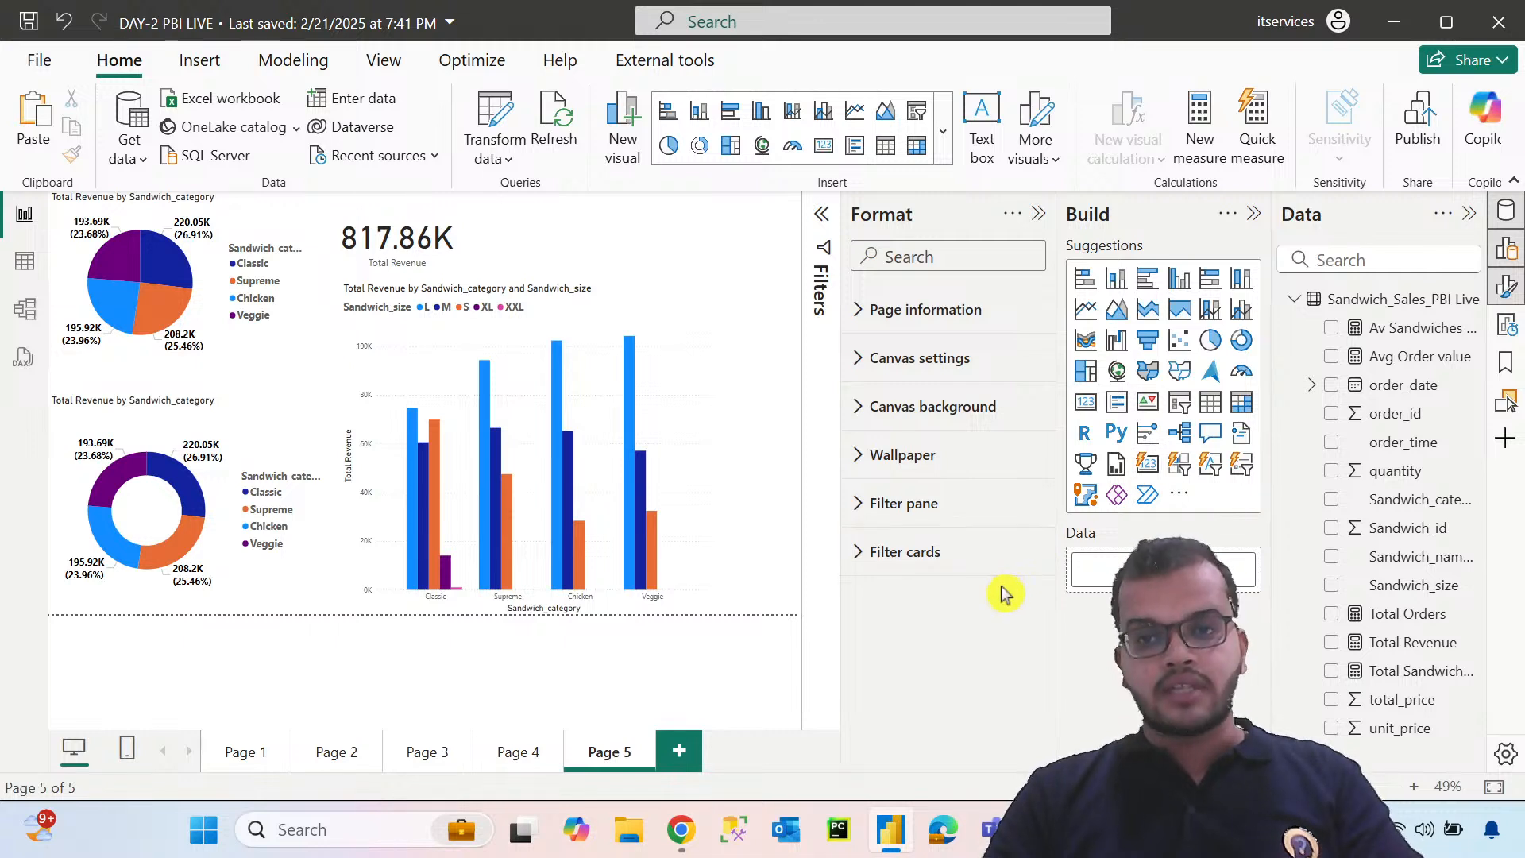
Add a Sandwich_category slicer in the canvas's upper-right corner, shrinking the column chart to make room for it
{"action": "left_click", "coordinate": [1179, 402]}
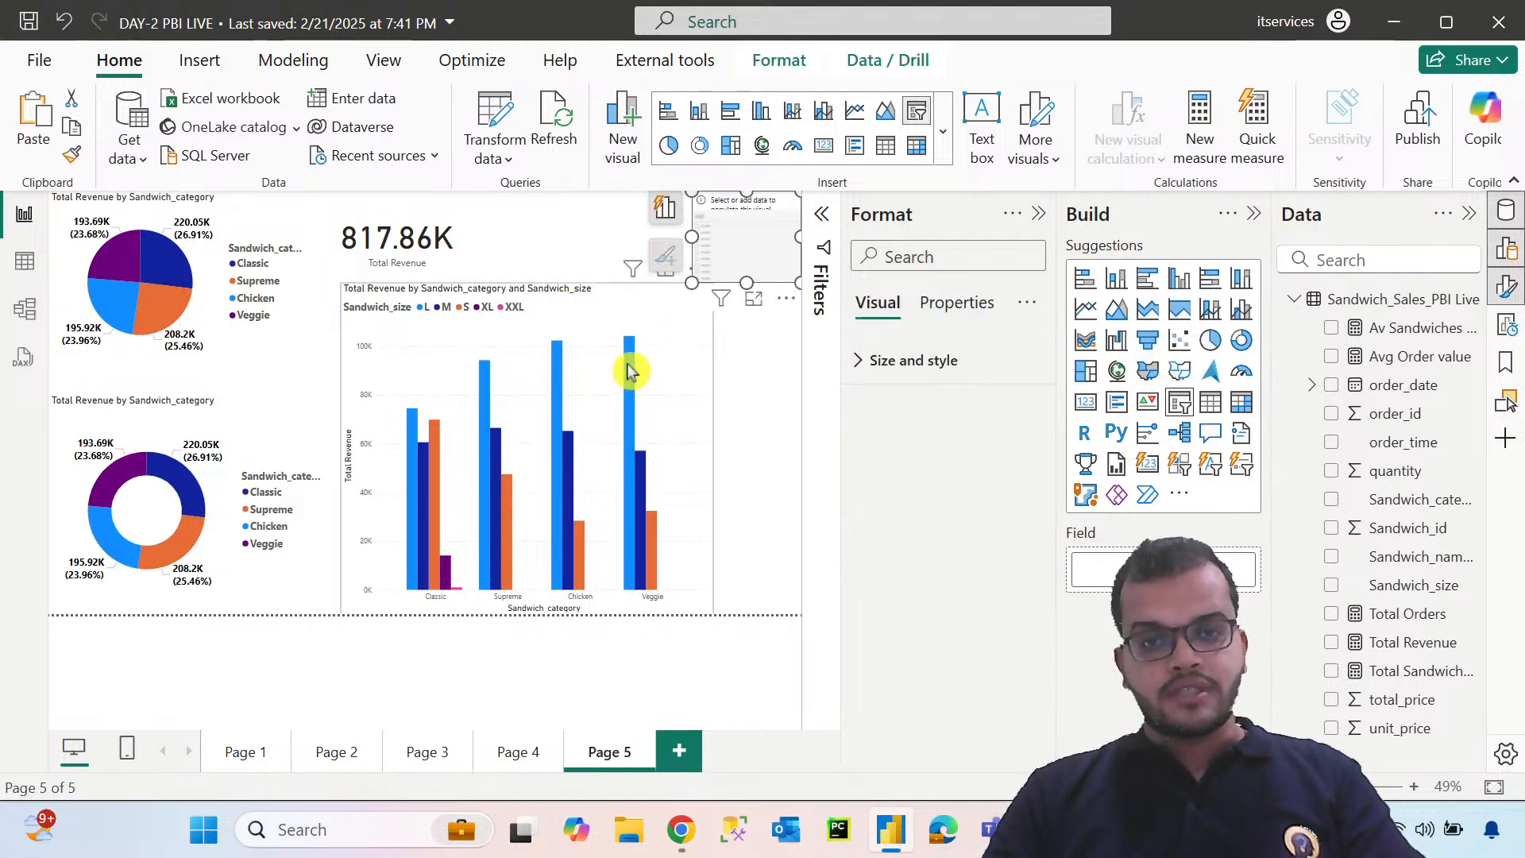
{"action": "left_click", "coordinate": [699, 390]}
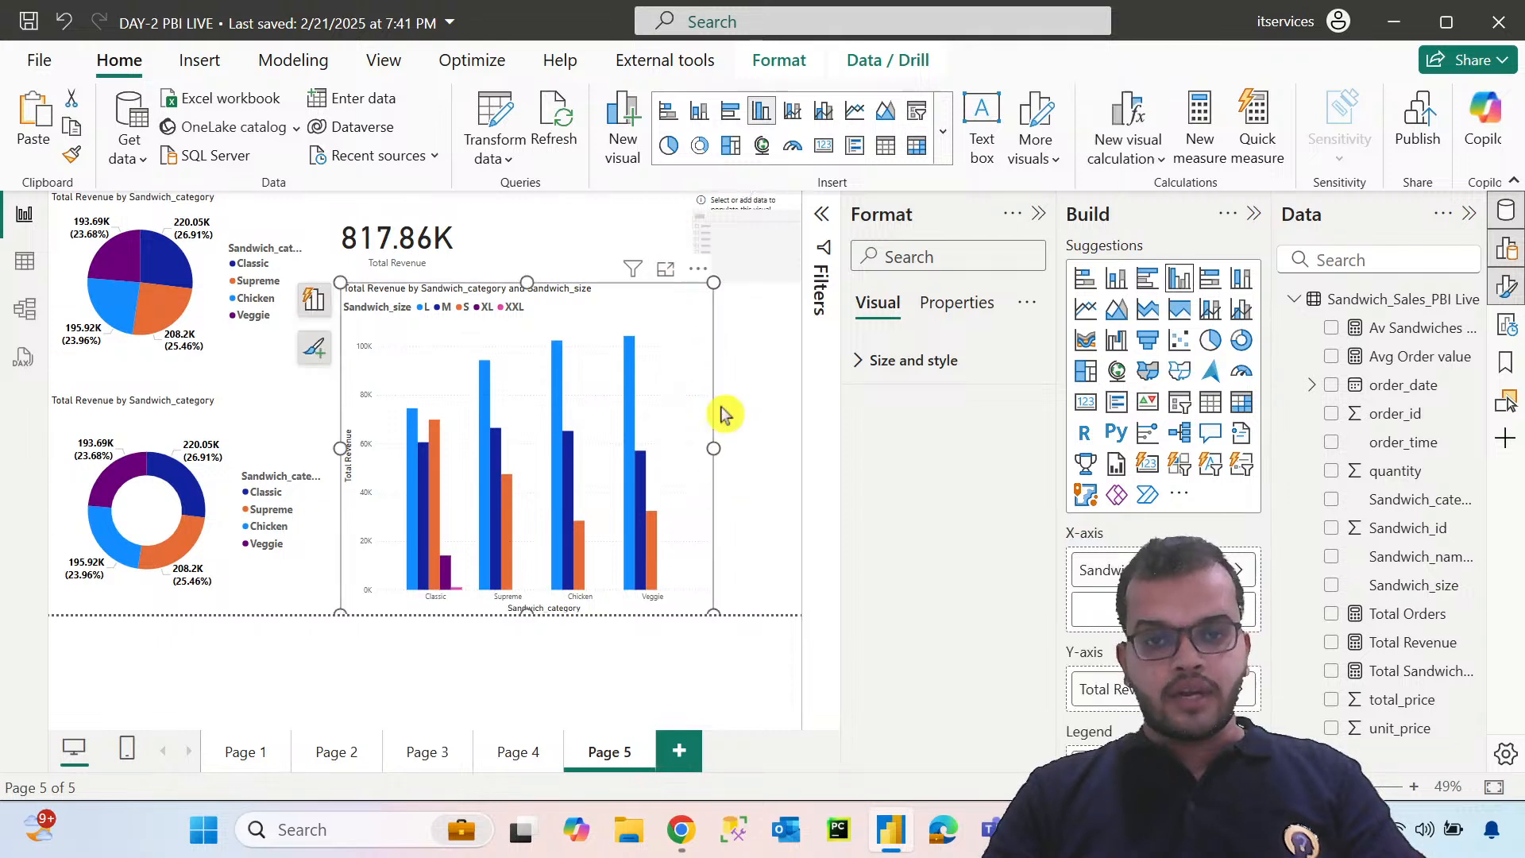
{"action": "left_click_drag", "start_coordinate": [713, 283], "coordinate": [630, 315]}
{"action": "left_click", "coordinate": [726, 255]}
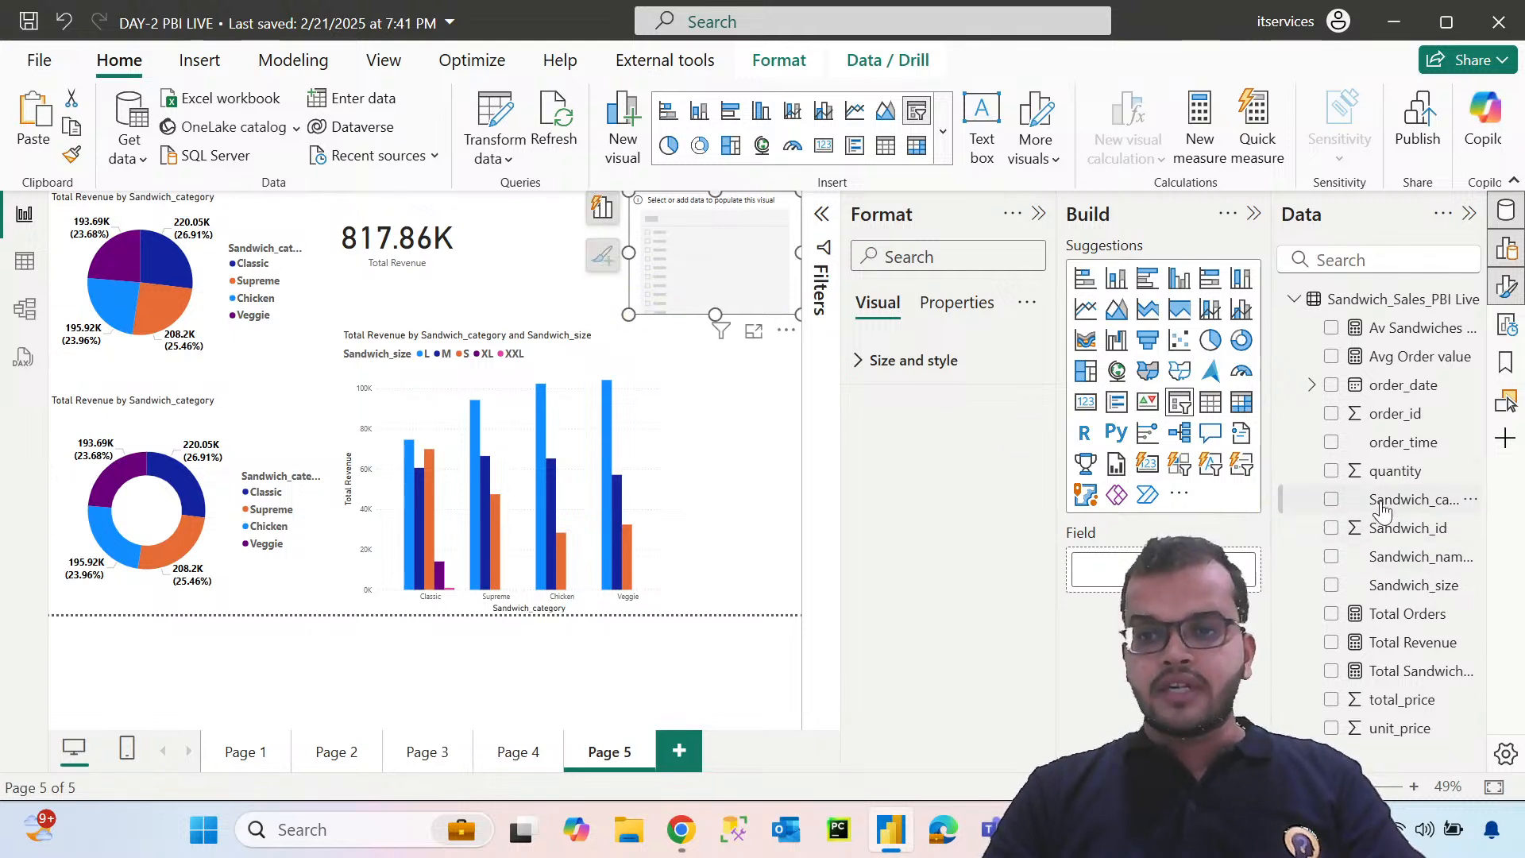
{"action": "left_click_drag", "start_coordinate": [1383, 511], "coordinate": [1160, 567]}
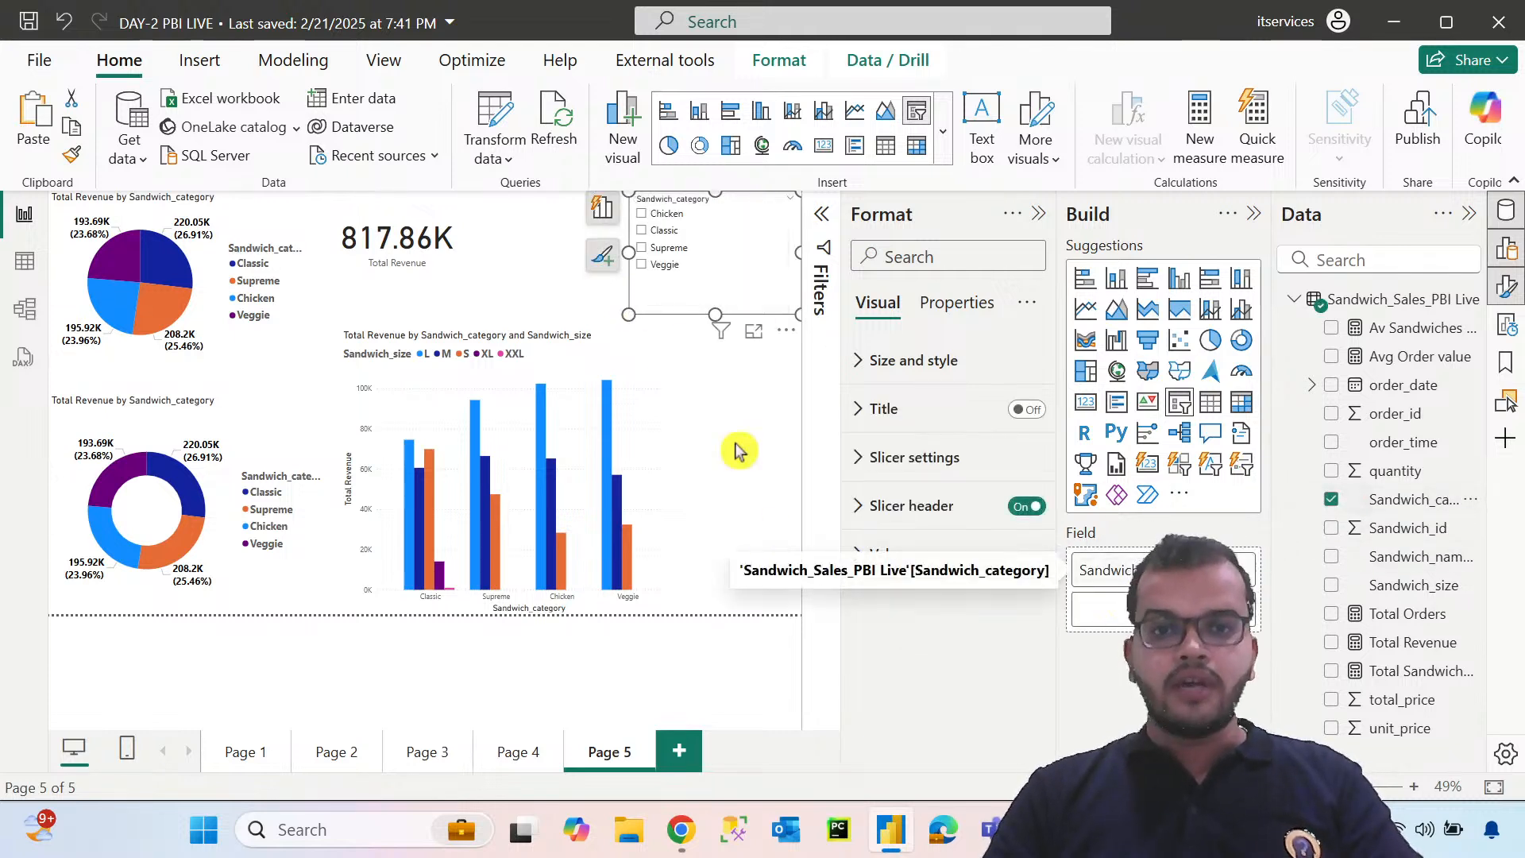
{"action": "left_click", "coordinate": [765, 441]}
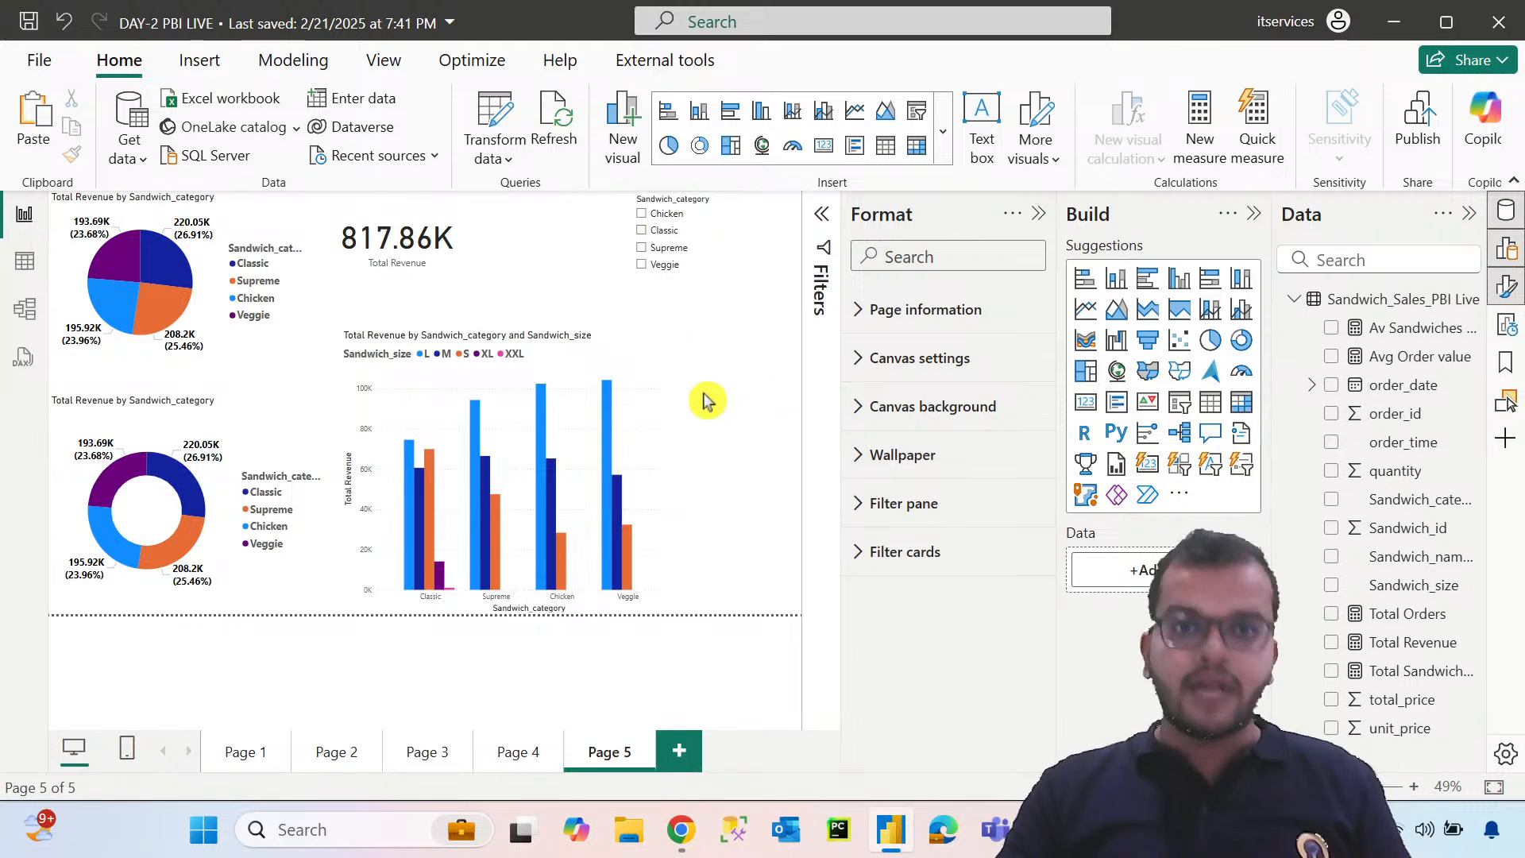
Bookmark the unfiltered page under the name Home, and collapse the Build and Format panes
{"action": "left_click", "coordinate": [383, 62]}
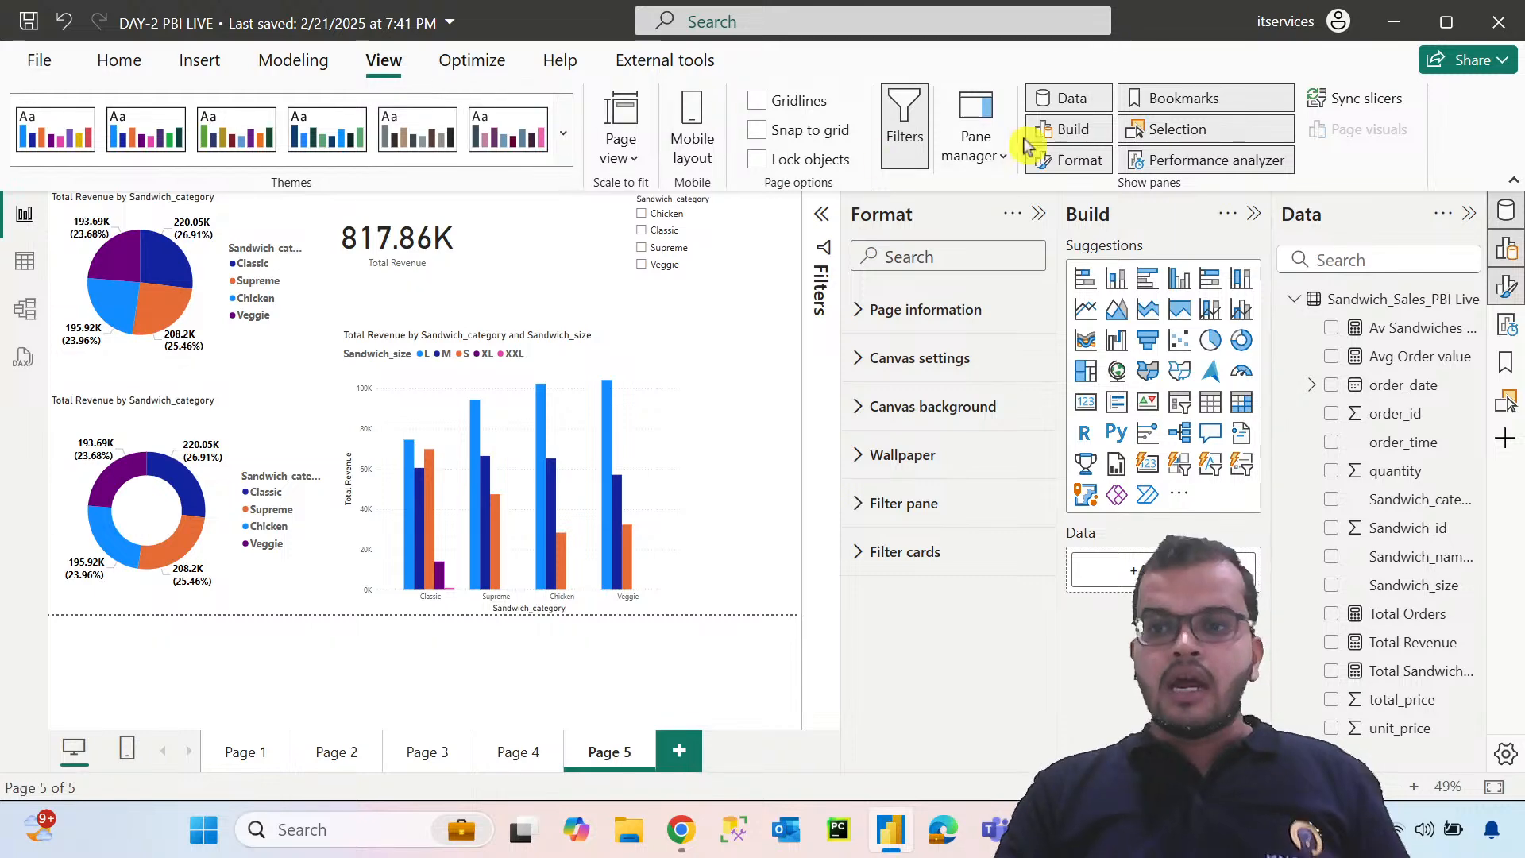
{"action": "left_click", "coordinate": [1138, 96]}
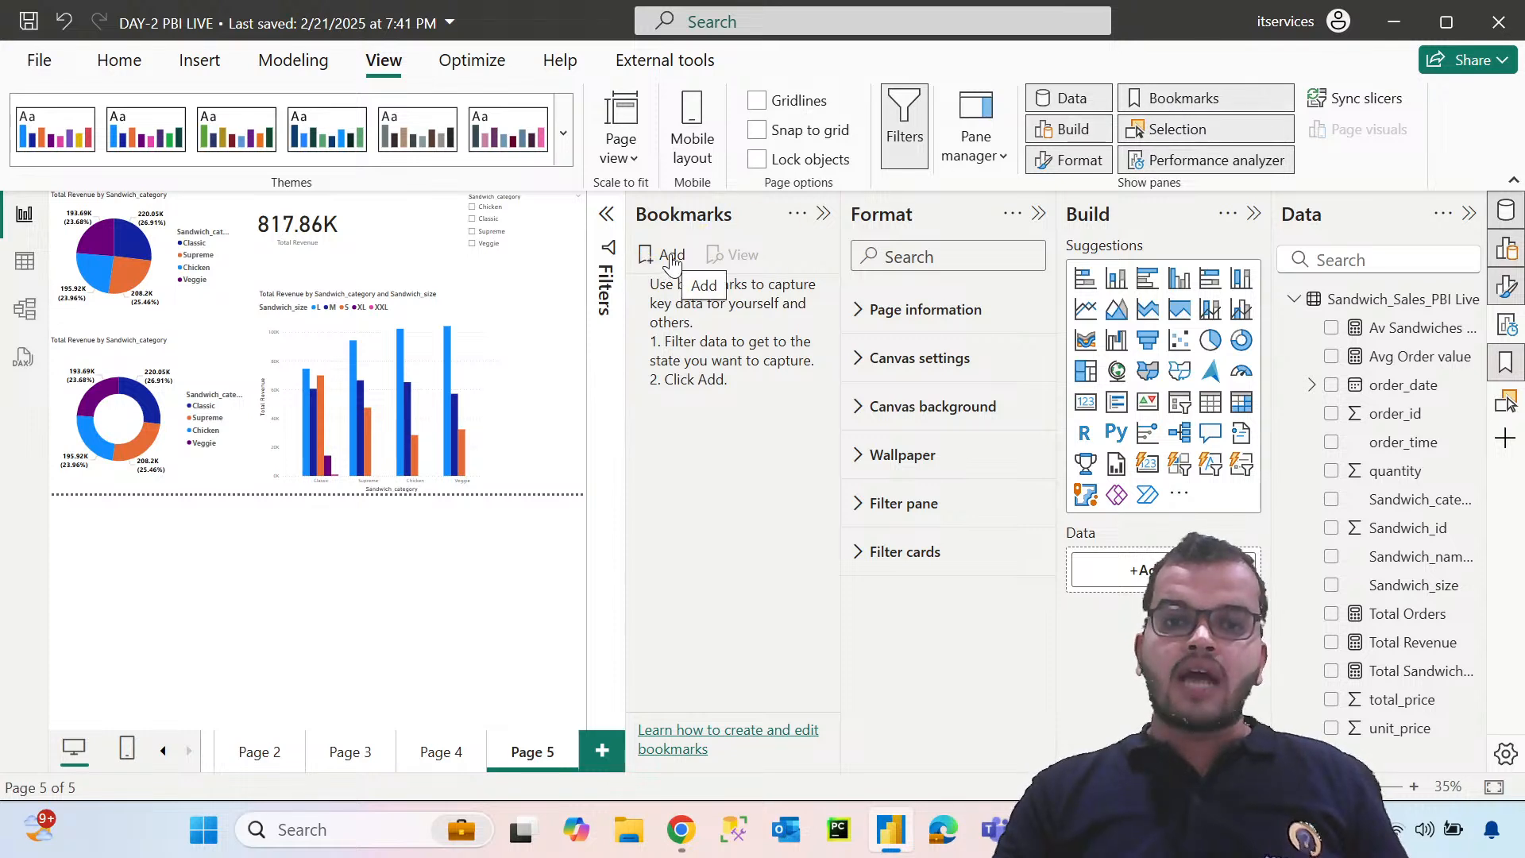
{"action": "left_click", "coordinate": [671, 256]}
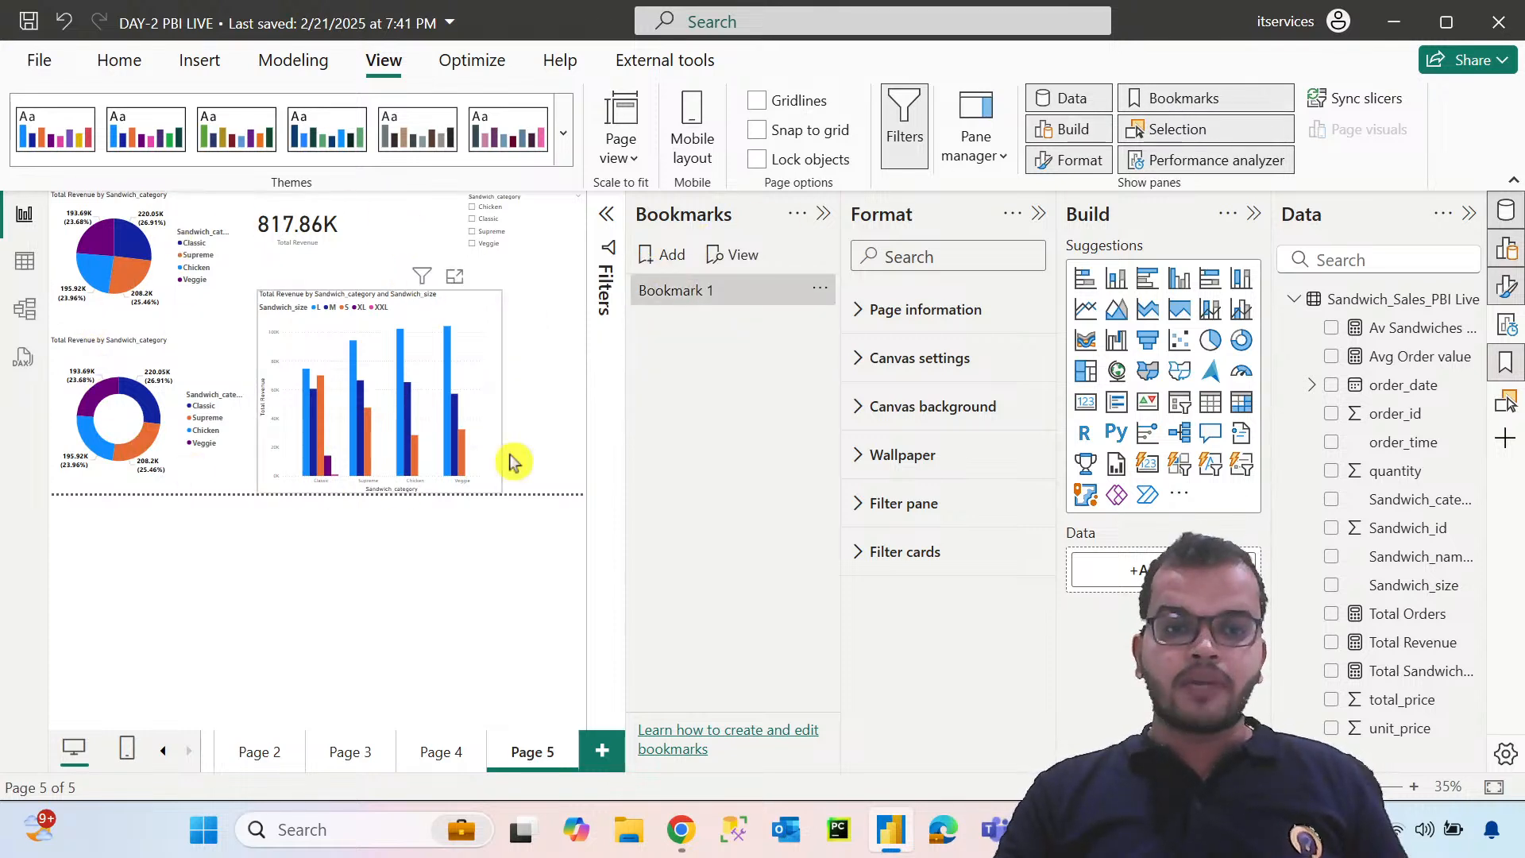
{"action": "left_click", "coordinate": [821, 291]}
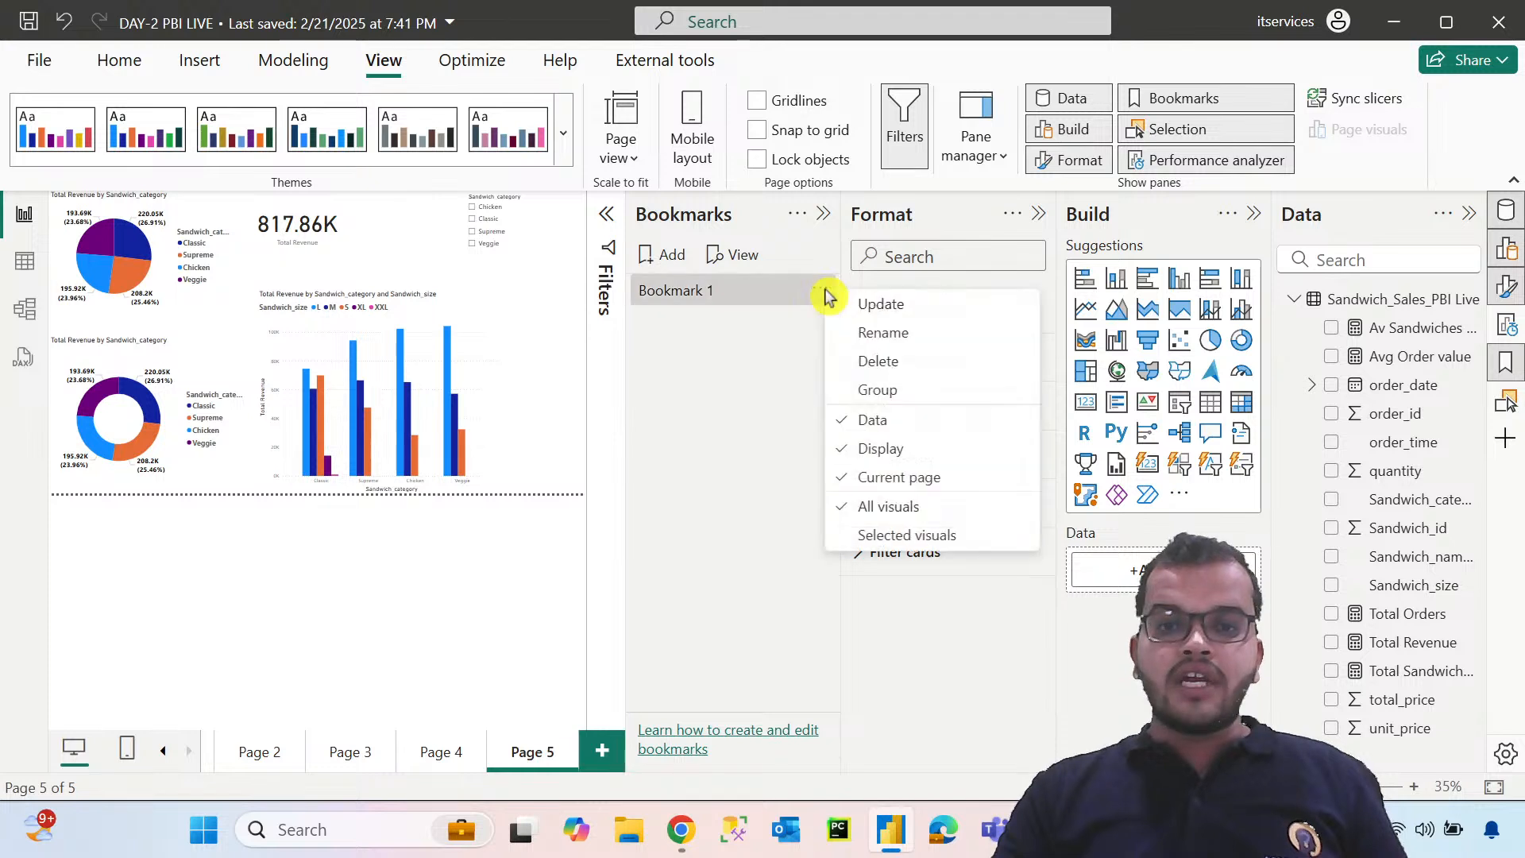
{"action": "left_click", "coordinate": [868, 334]}
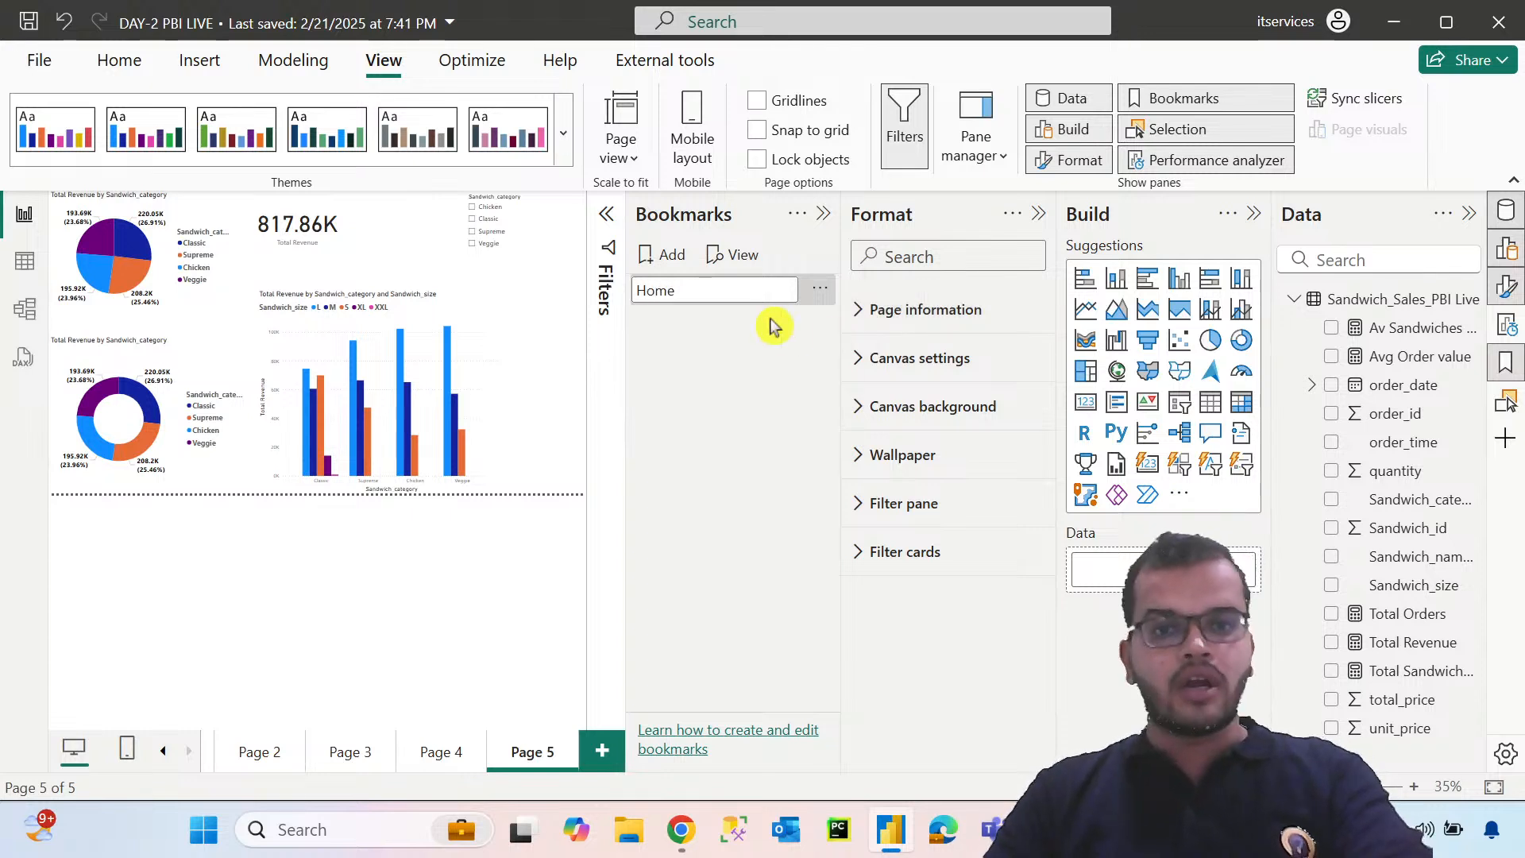
{"action": "left_click", "coordinate": [572, 316]}
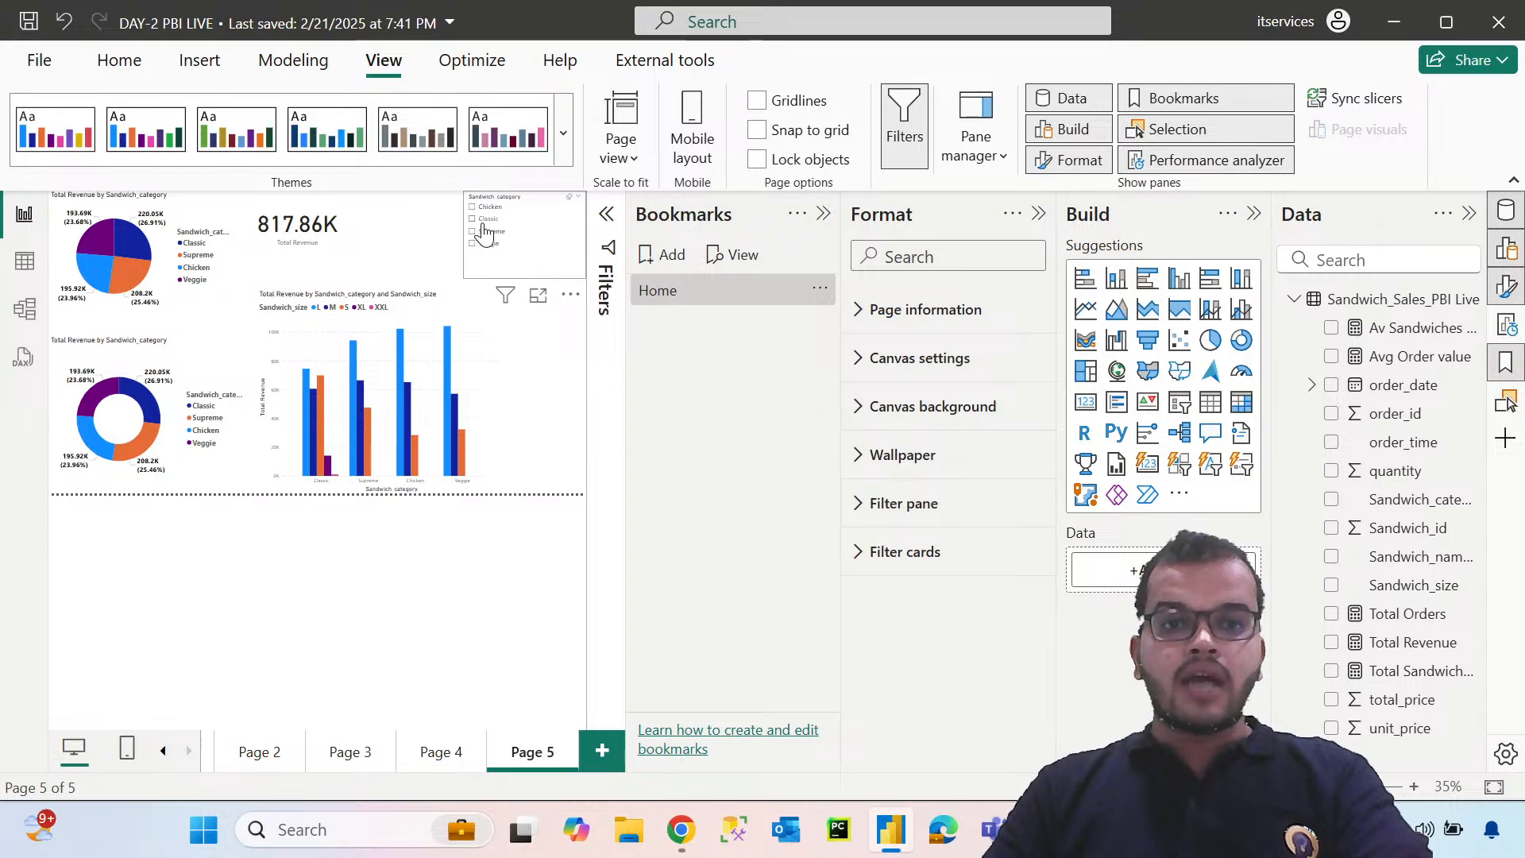
{"action": "left_click", "coordinate": [1249, 217]}
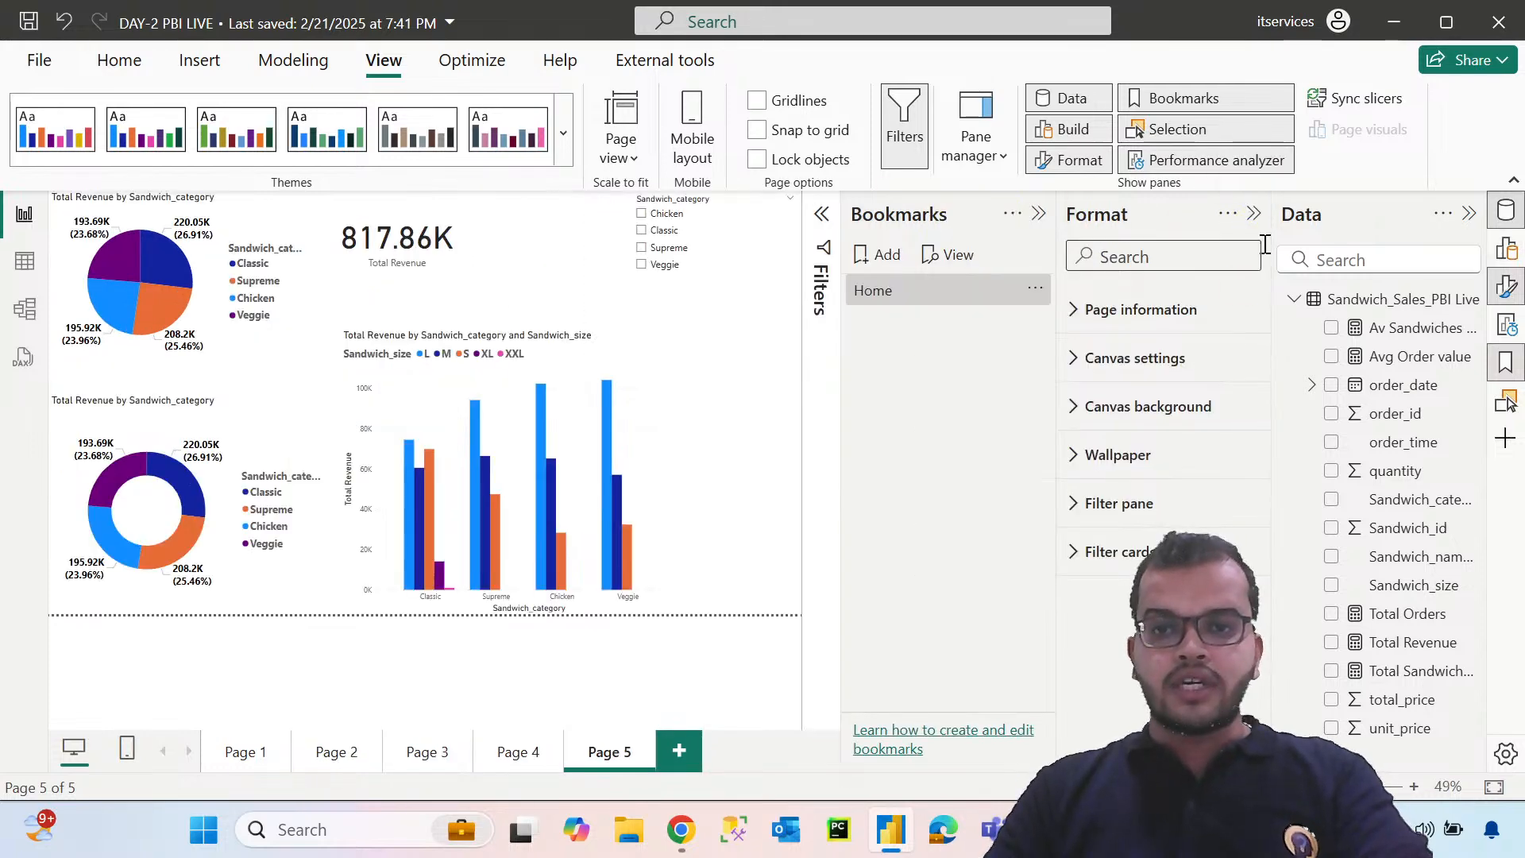
{"action": "left_click", "coordinate": [1254, 213]}
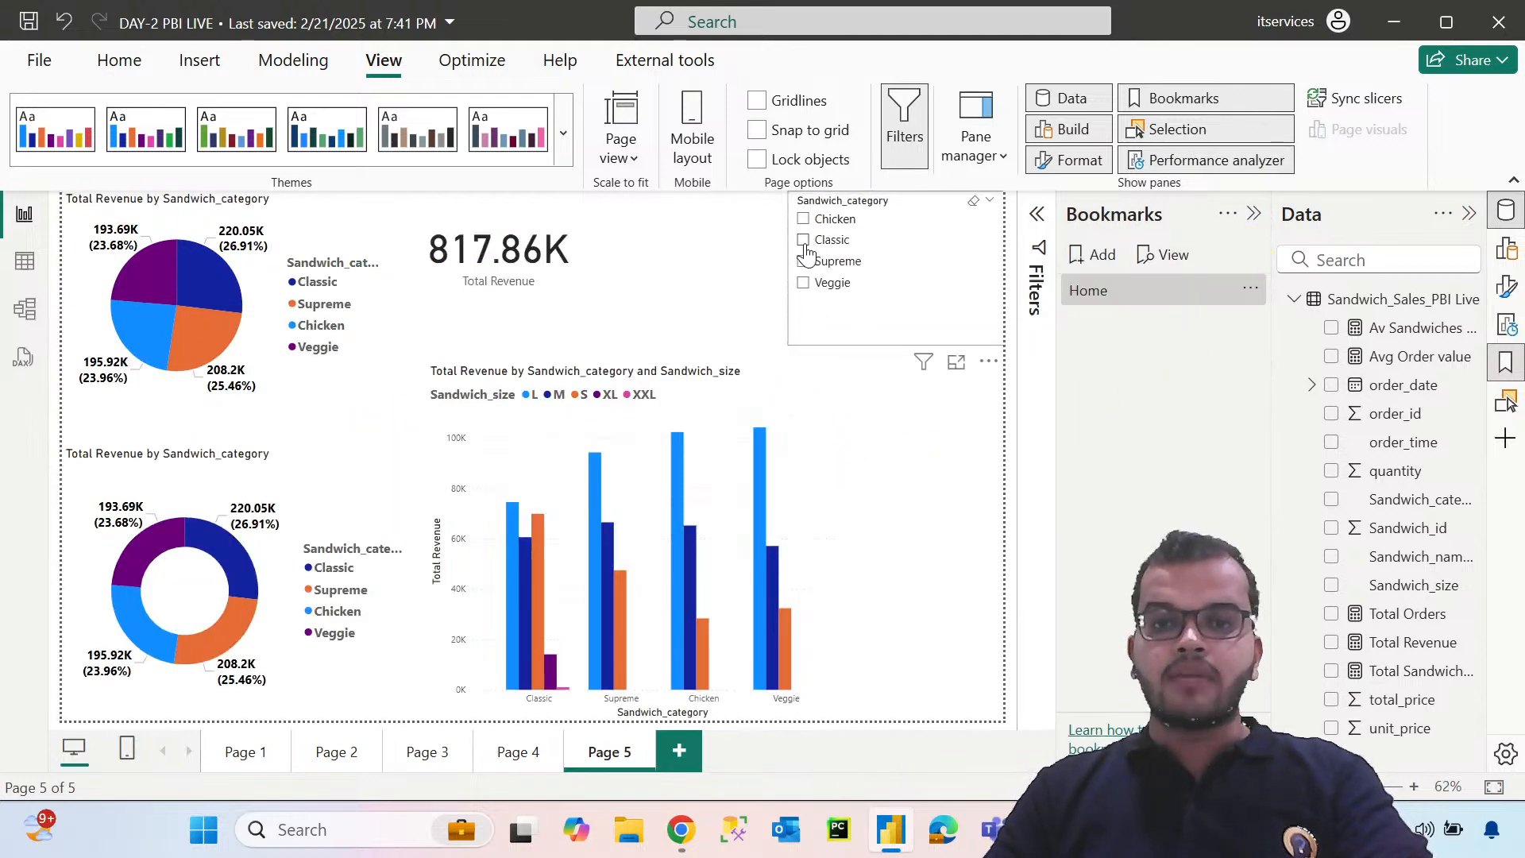
Filter the page to Chicken with the slicer and save that view as a bookmark named Chicken
{"action": "left_click", "coordinate": [803, 220]}
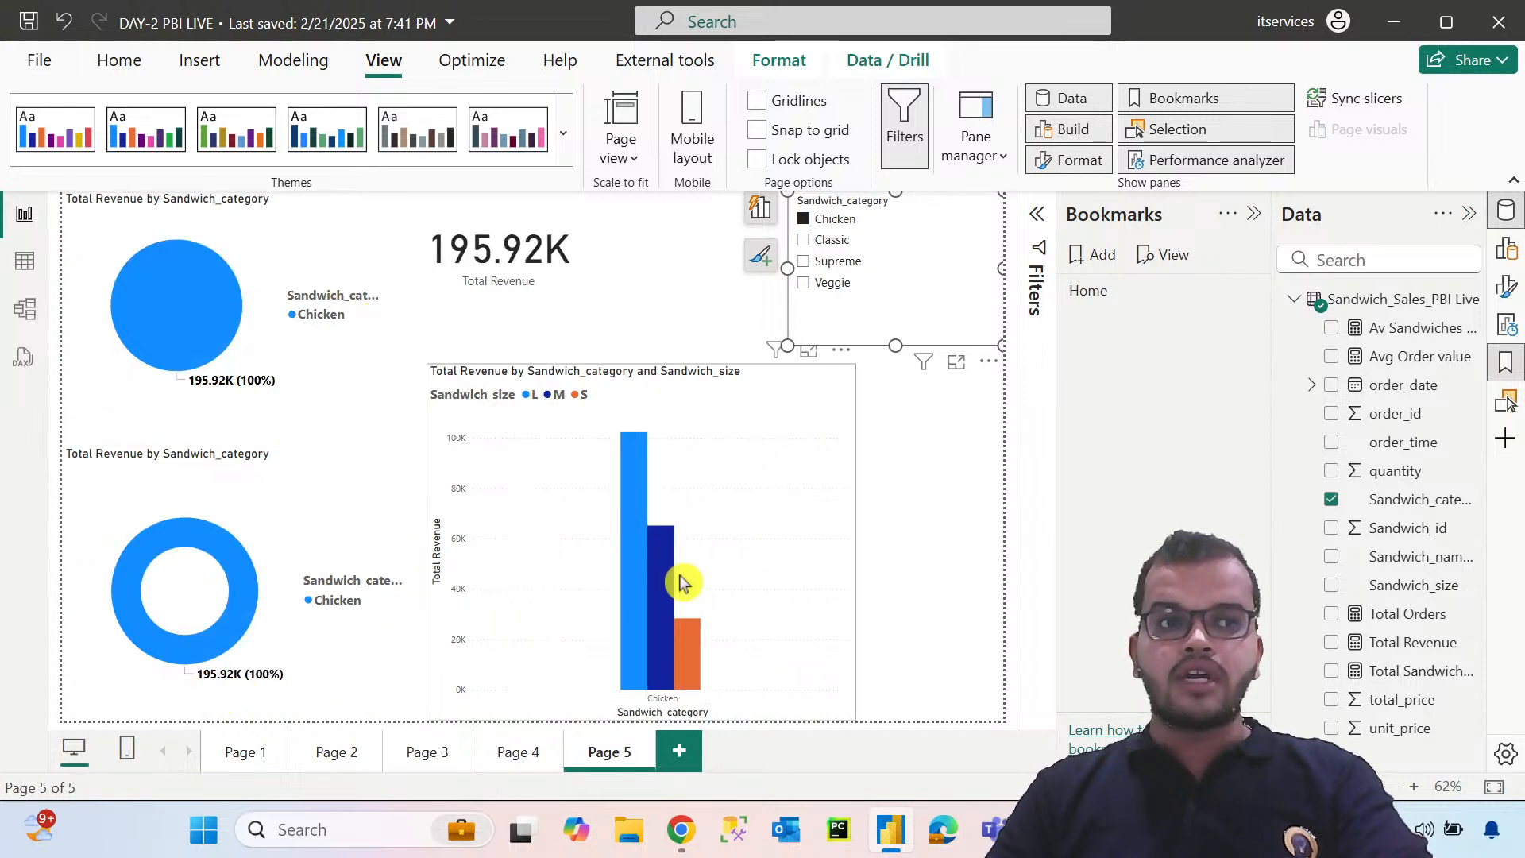
{"action": "left_click", "coordinate": [1101, 268]}
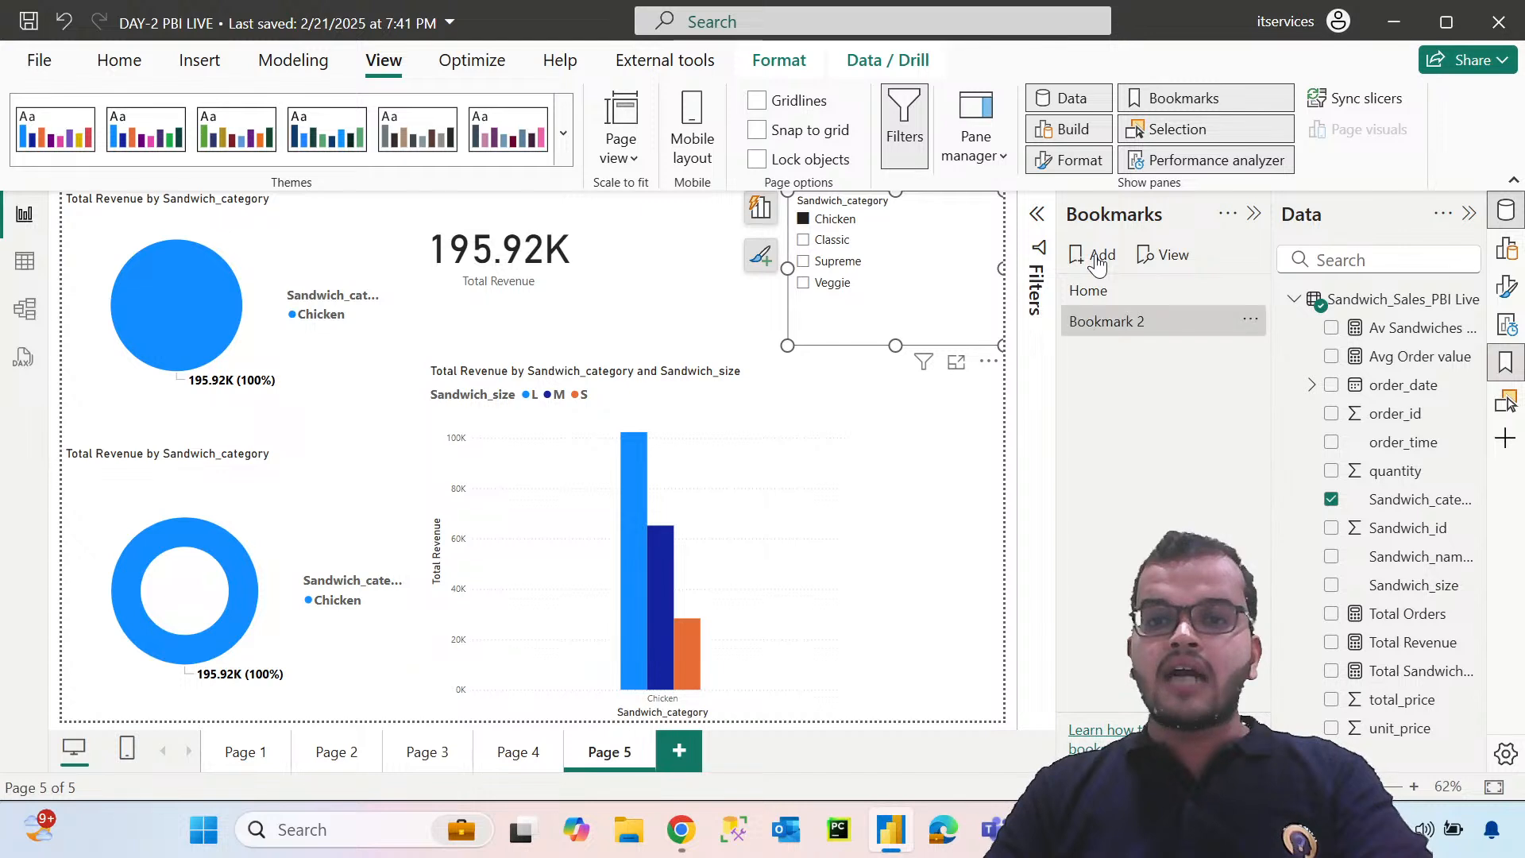
{"action": "left_click", "coordinate": [1254, 324]}
{"action": "left_click", "coordinate": [1307, 361]}
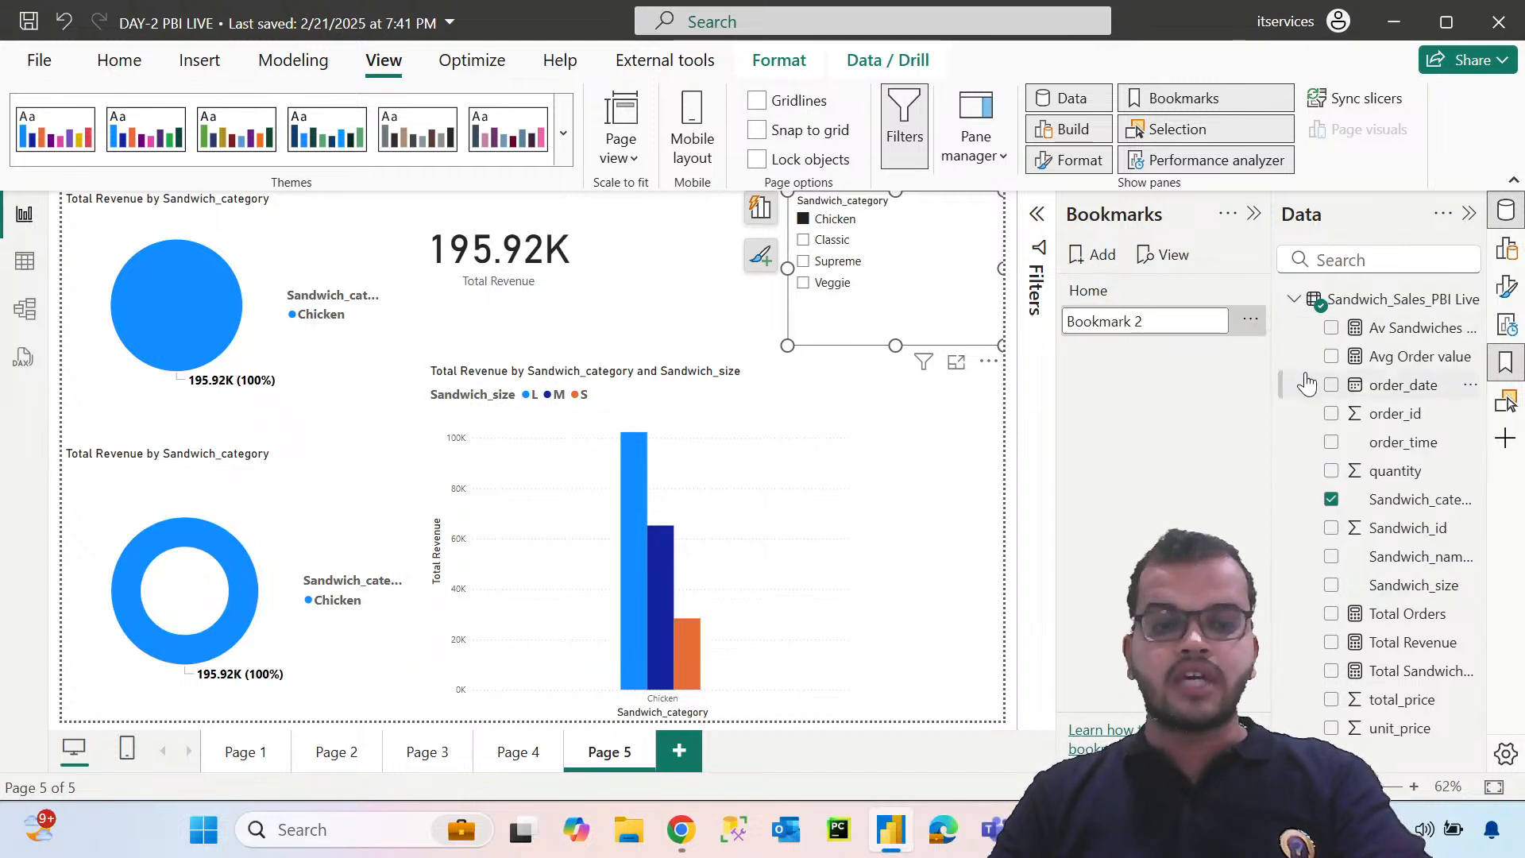
{"action": "key", "text": "BackSpace"}
{"action": "key", "text": "BackSpace"}
{"action": "key", "text": "BackSpace"}
{"action": "key", "text": "BackSpace"}
{"action": "key", "text": "BackSpace"}
{"action": "key", "text": "BackSpace"}
{"action": "key", "text": "BackSpace"}
{"action": "key", "text": "BackSpace"}
{"action": "key", "text": "BackSpace"}
{"action": "key", "text": "BackSpace"}
{"action": "type", "text": "Ch"}
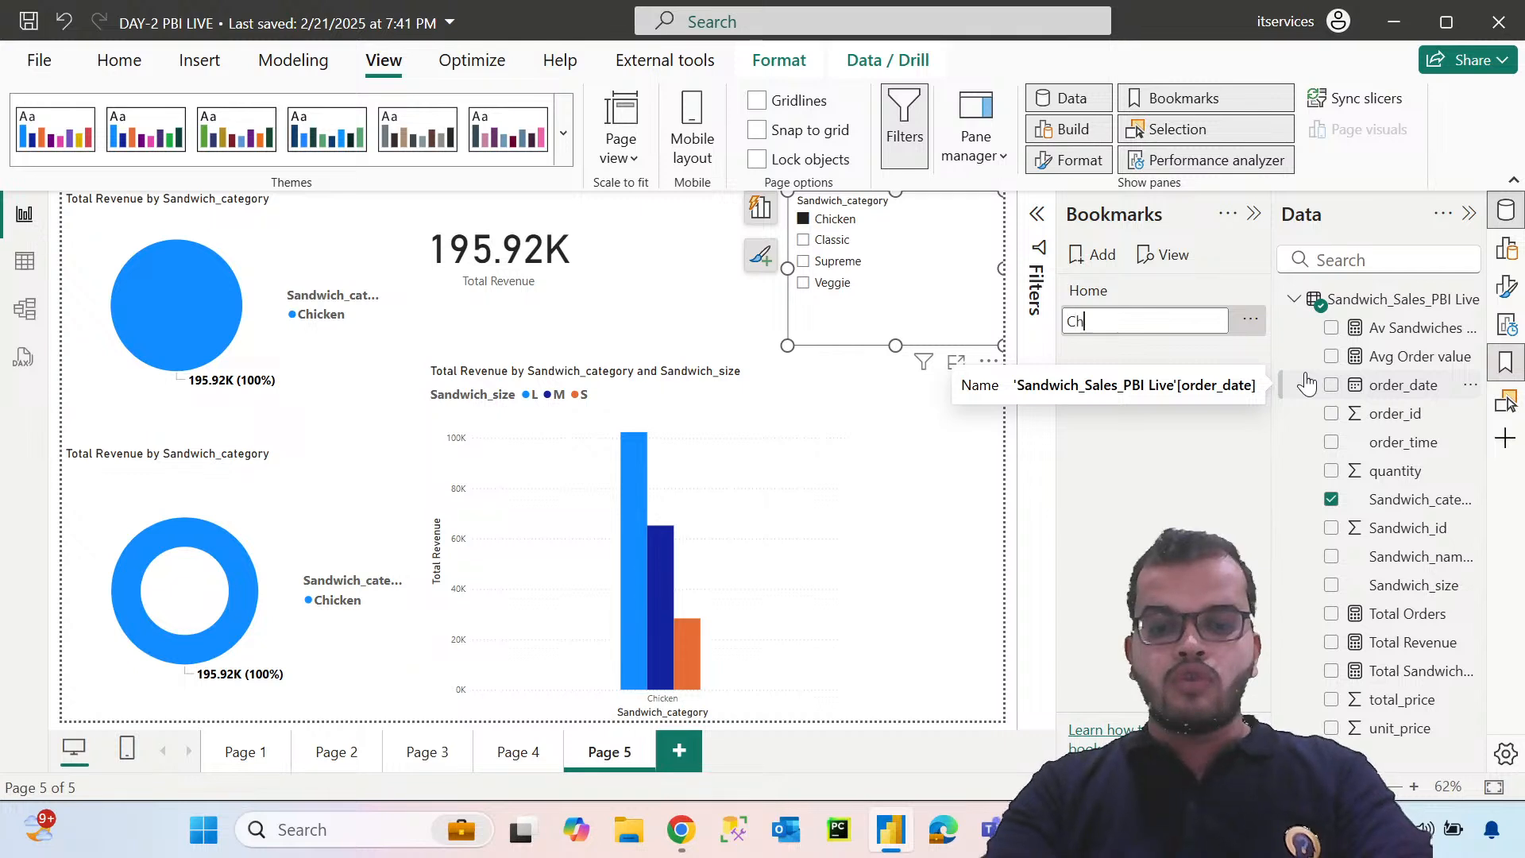
{"action": "type", "text": "i"}
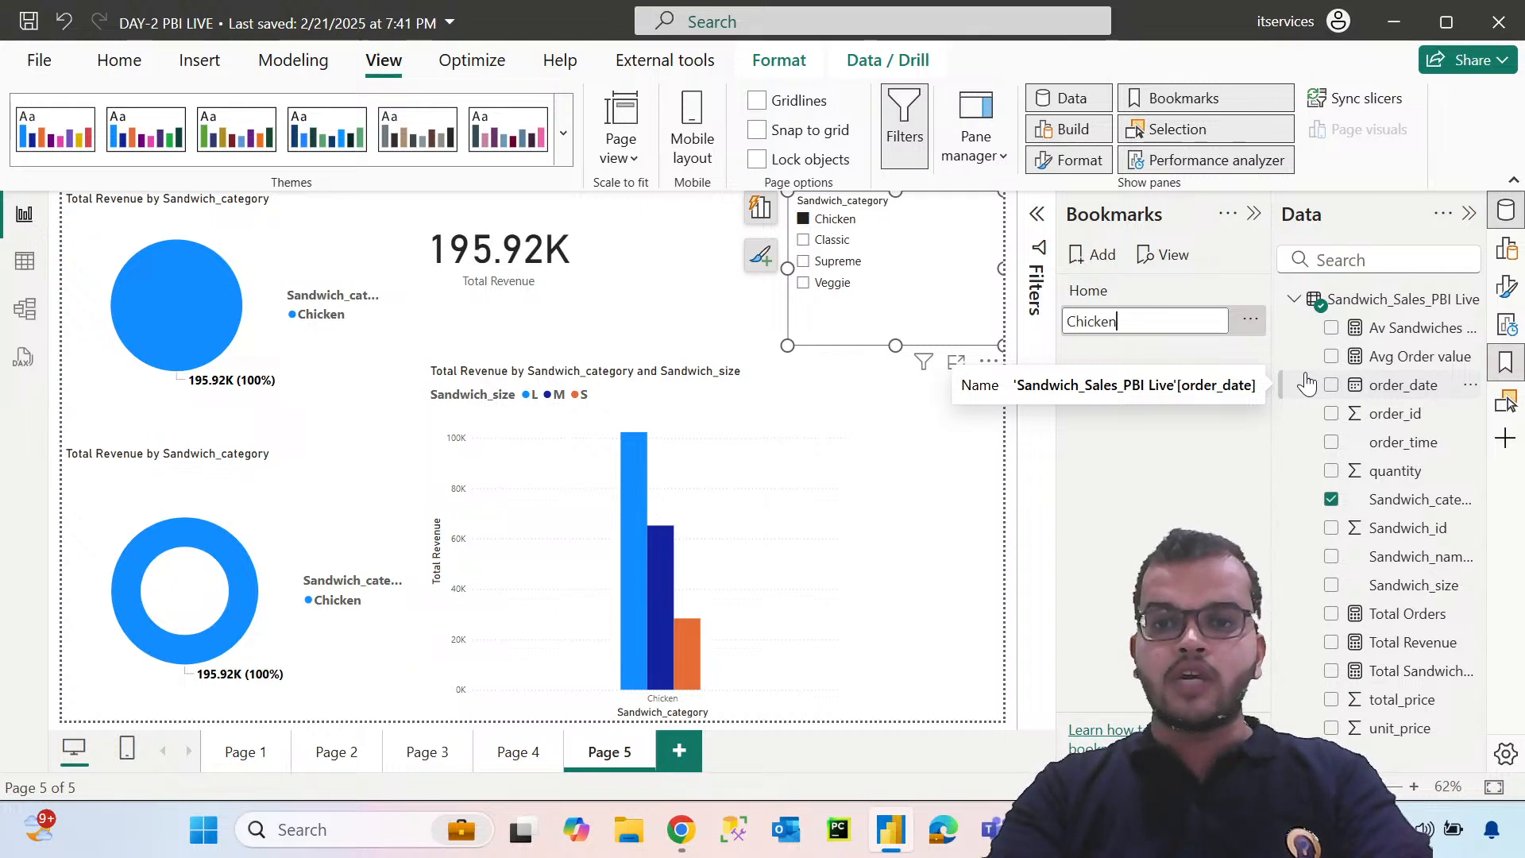
{"action": "type", "text": "cken"}
{"action": "key", "text": "Return"}
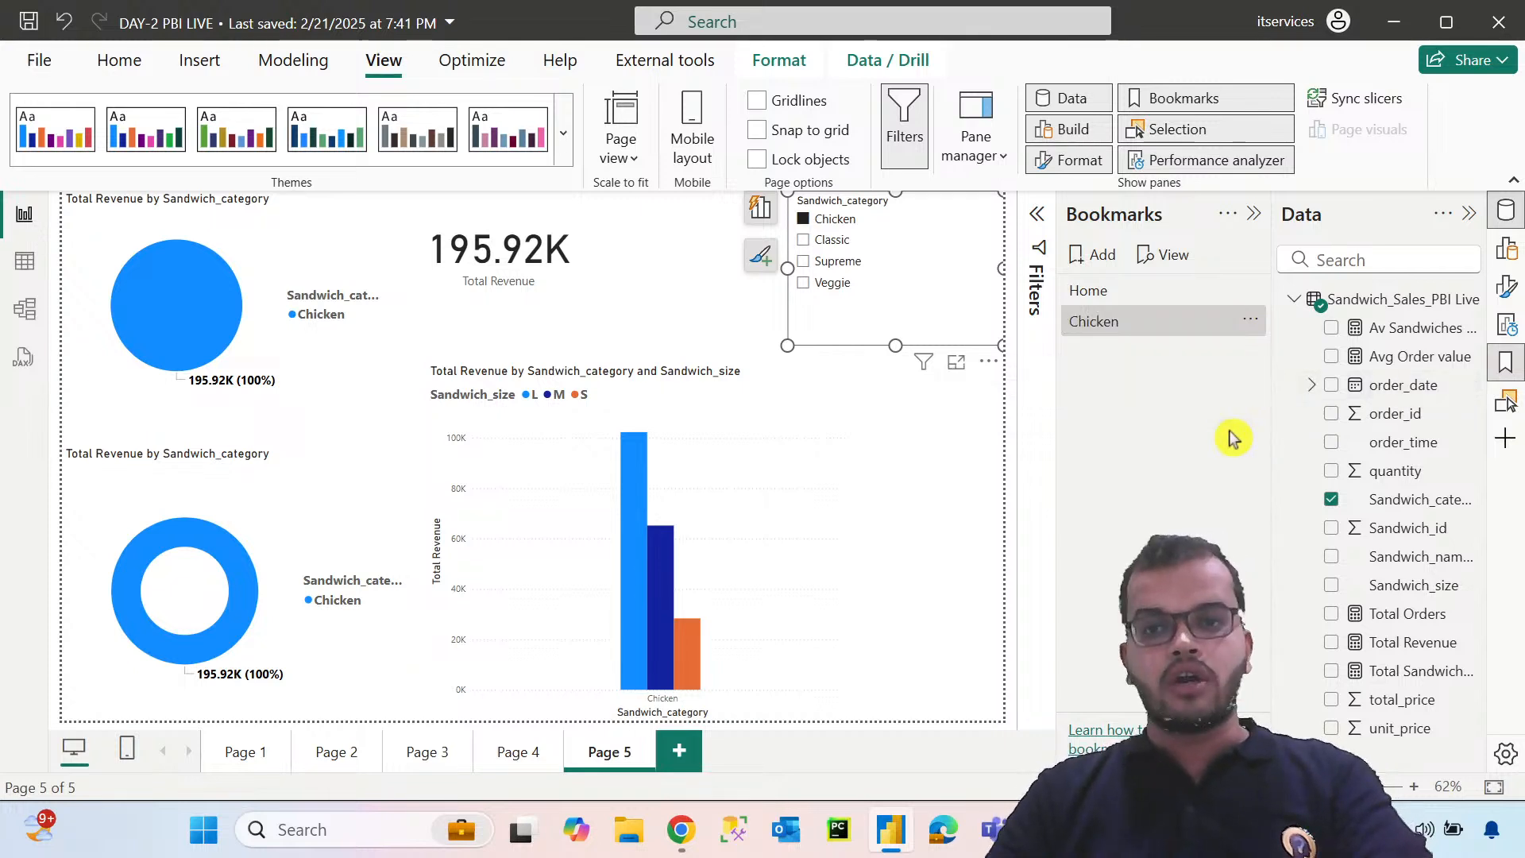
Starting from the Home bookmark, filter the page to Supreme and save that view as a bookmark named Supreme
{"action": "left_click", "coordinate": [1133, 296]}
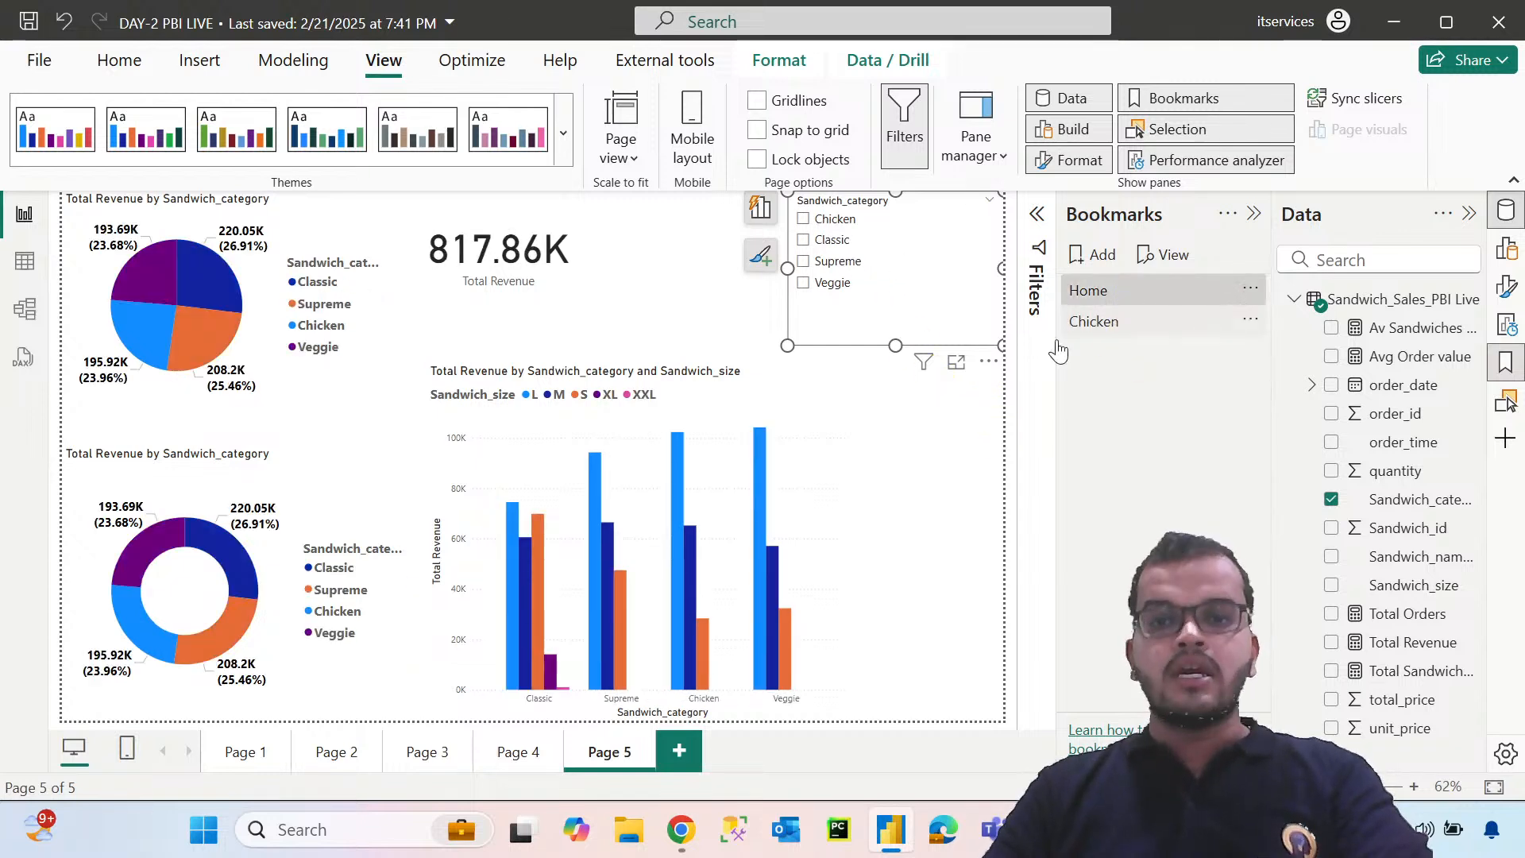
{"action": "left_click", "coordinate": [804, 263]}
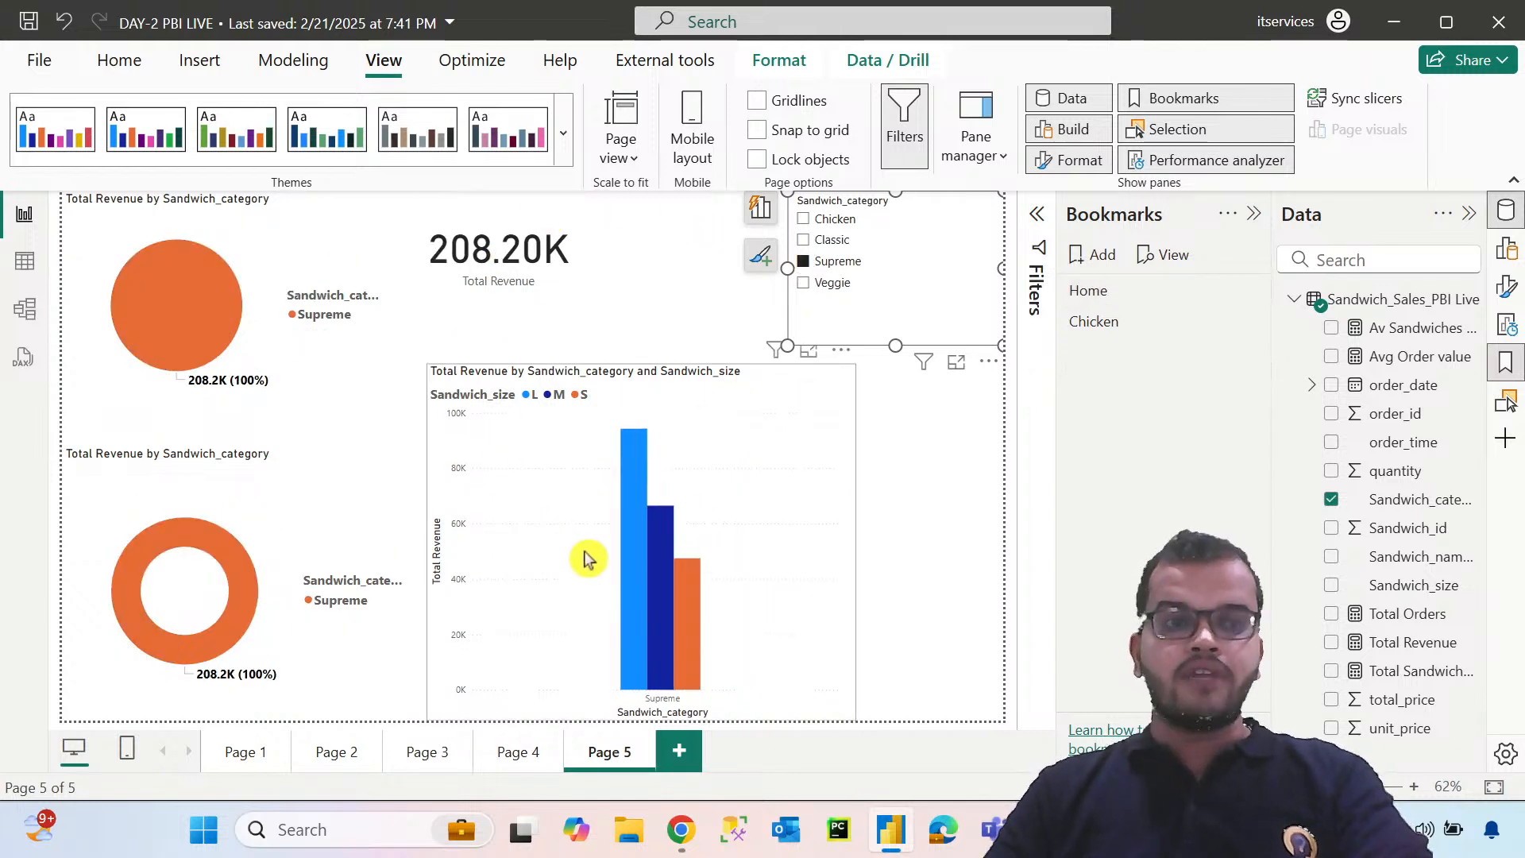
{"action": "left_click", "coordinate": [1097, 262]}
{"action": "left_click", "coordinate": [1250, 351]}
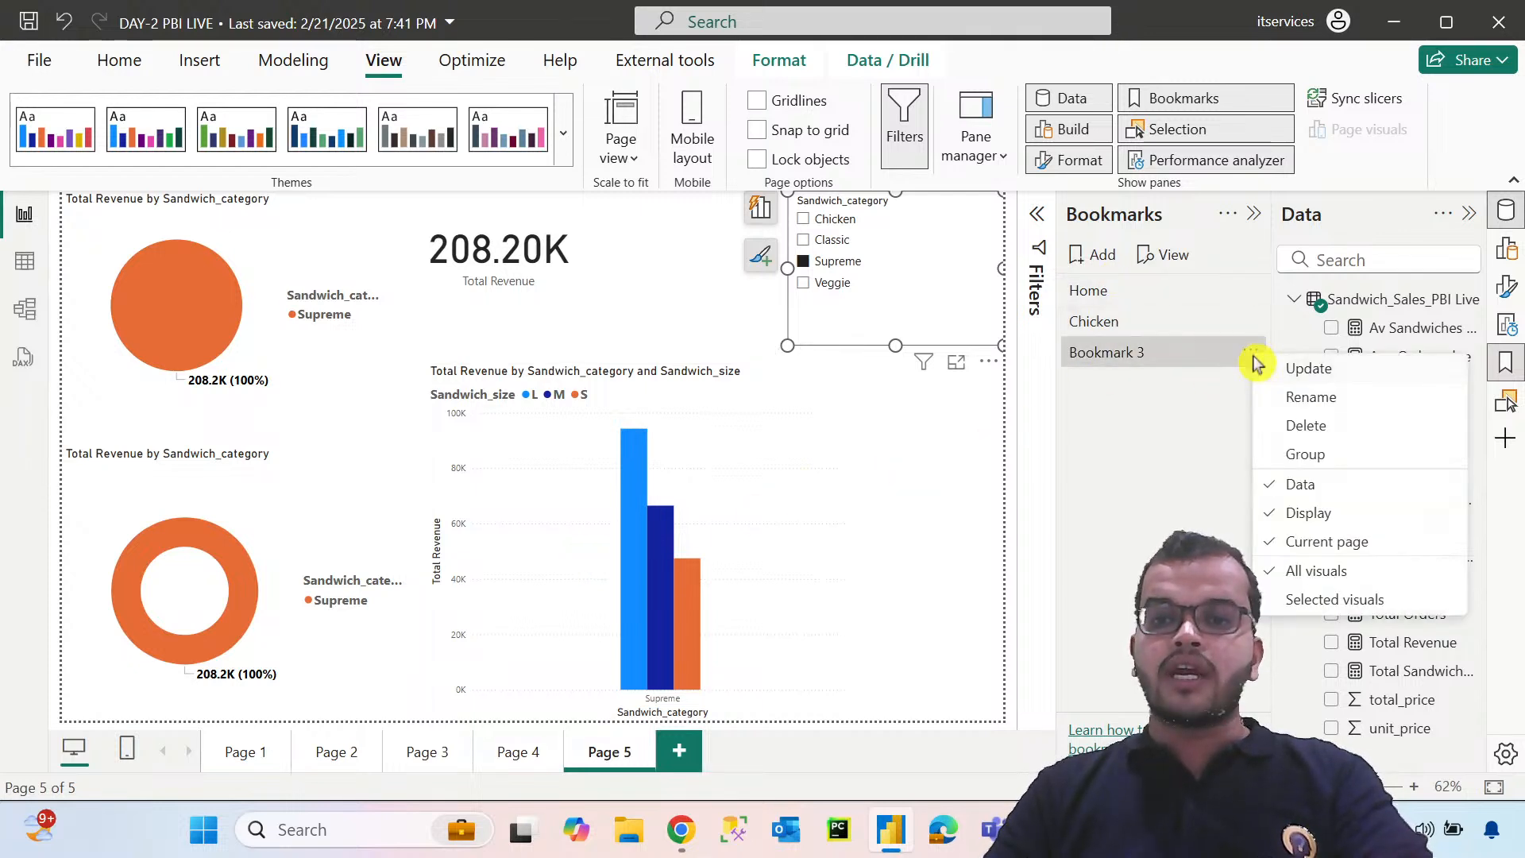
{"action": "left_click", "coordinate": [1310, 397]}
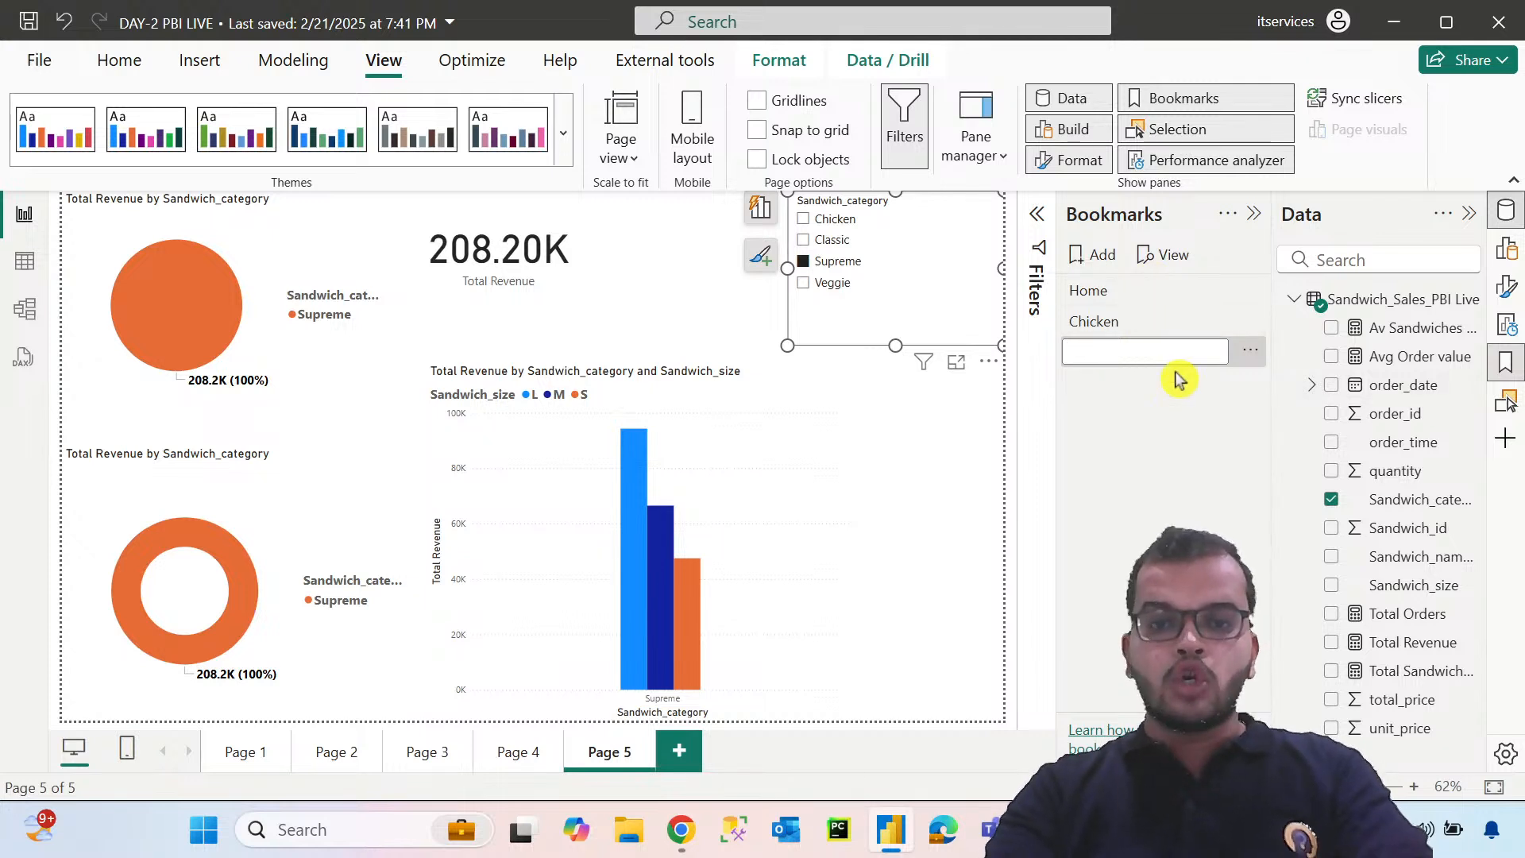
{"action": "type", "text": "Supreme"}
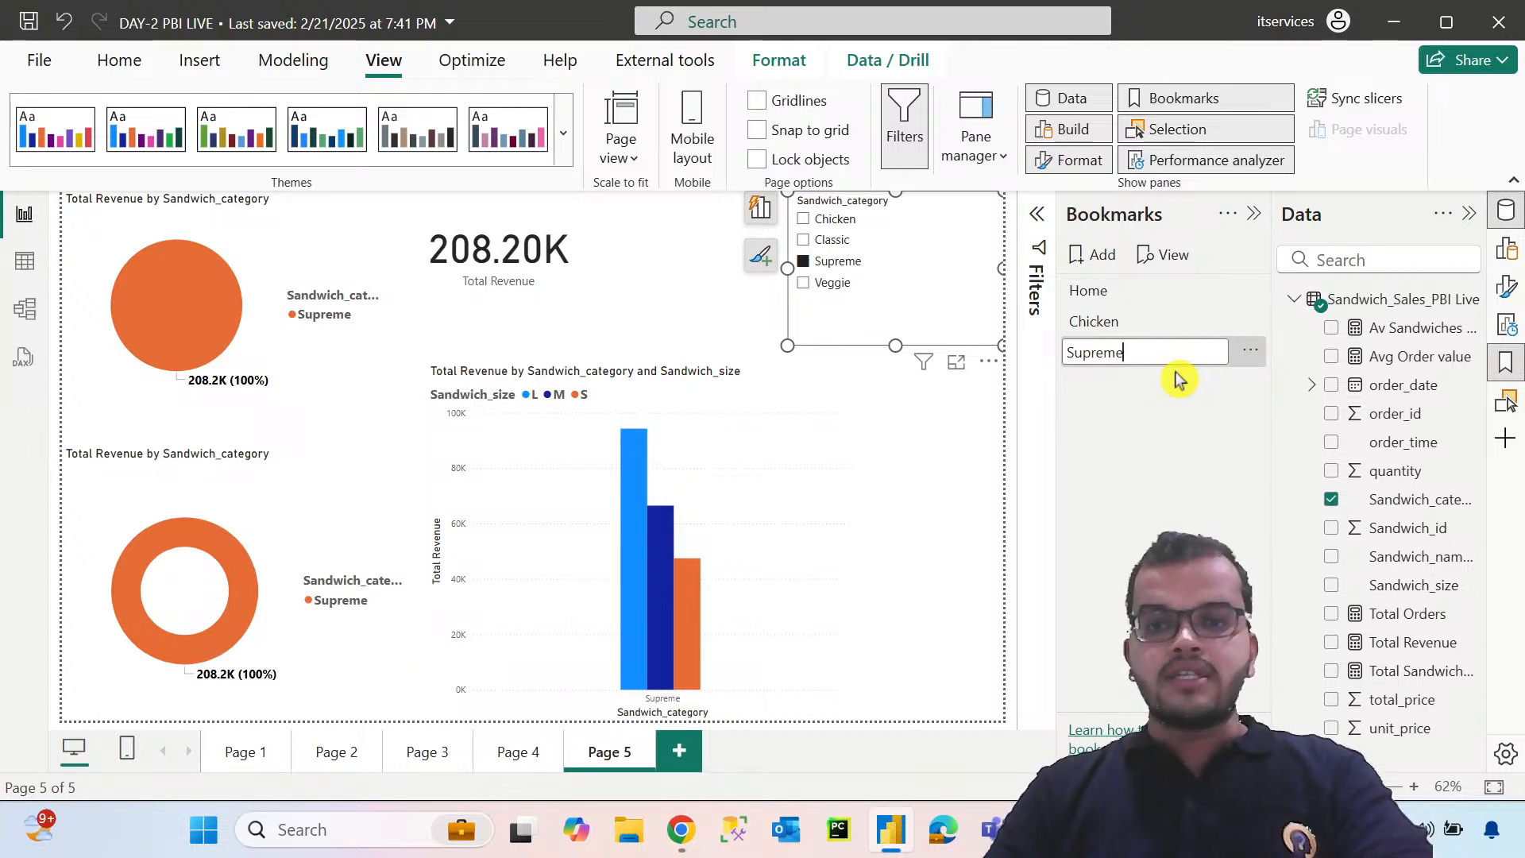
{"action": "key", "text": "Return"}
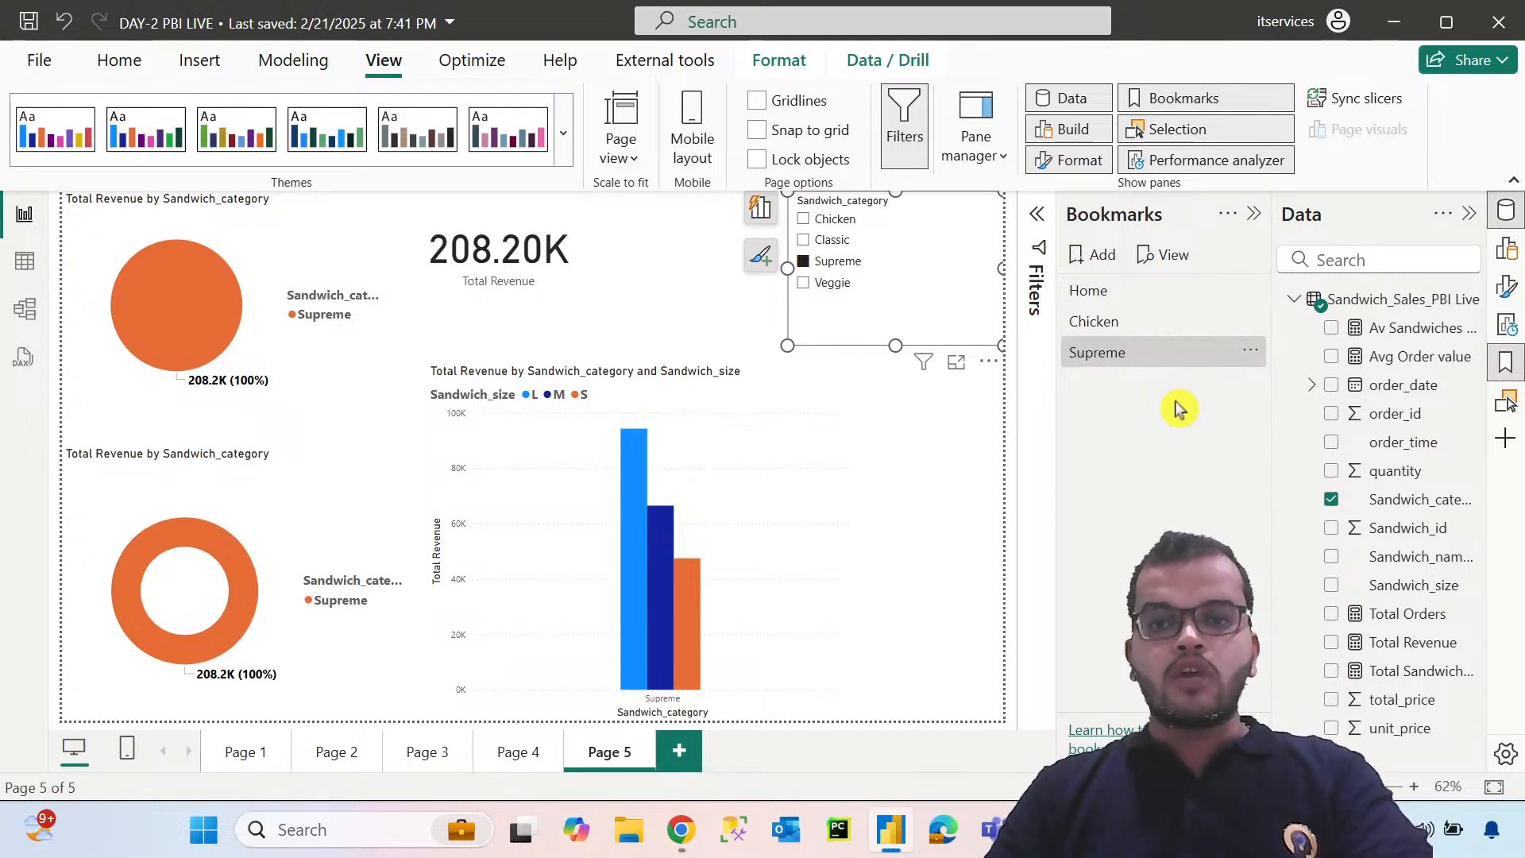
Restore the Home bookmark view and insert a blank button on the page
{"action": "left_click", "coordinate": [1116, 292]}
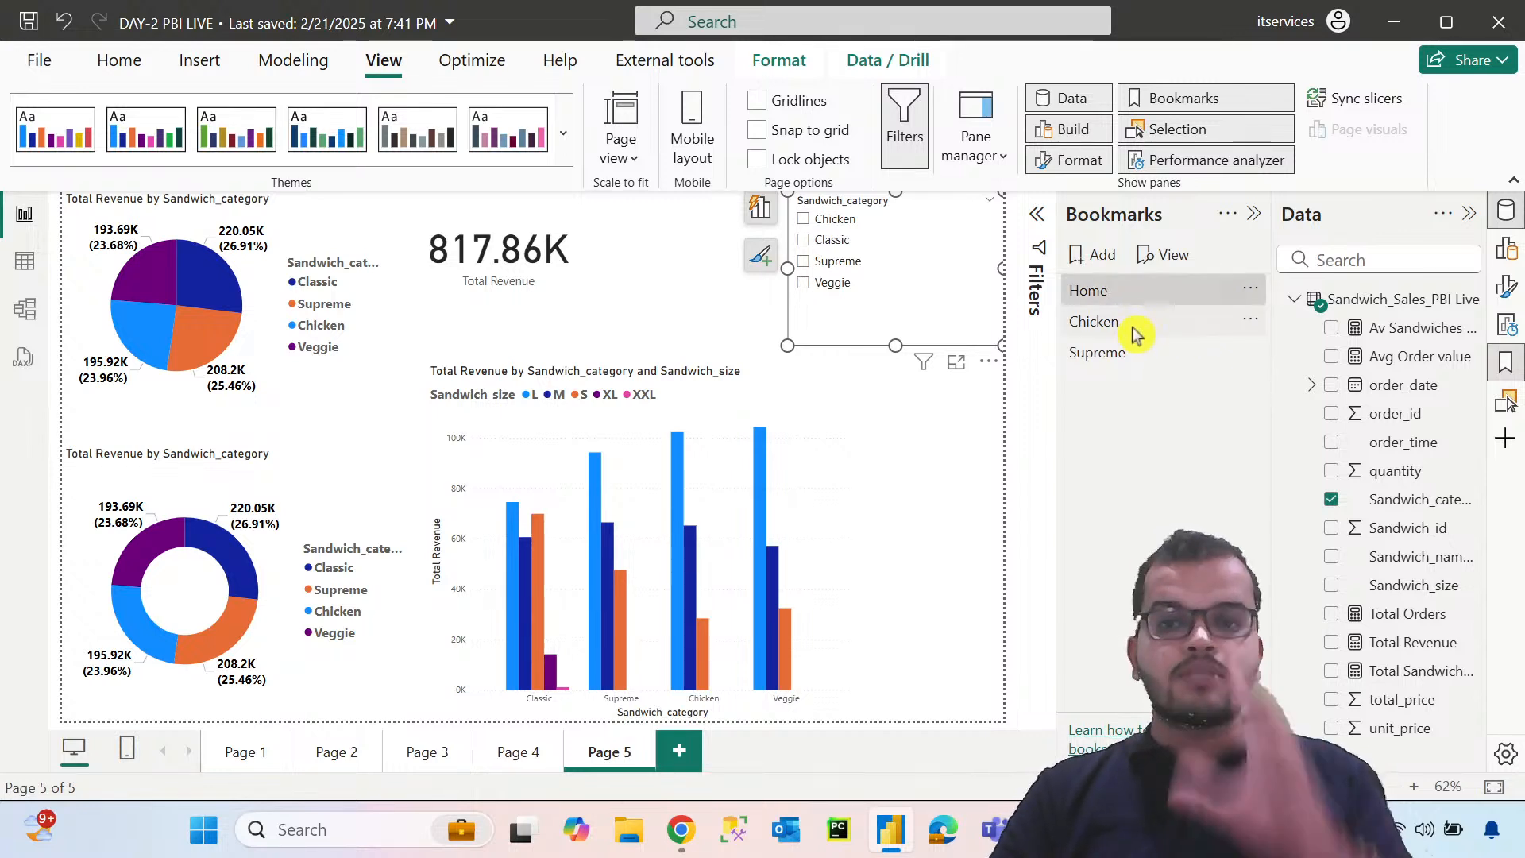
{"action": "left_click", "coordinate": [703, 312]}
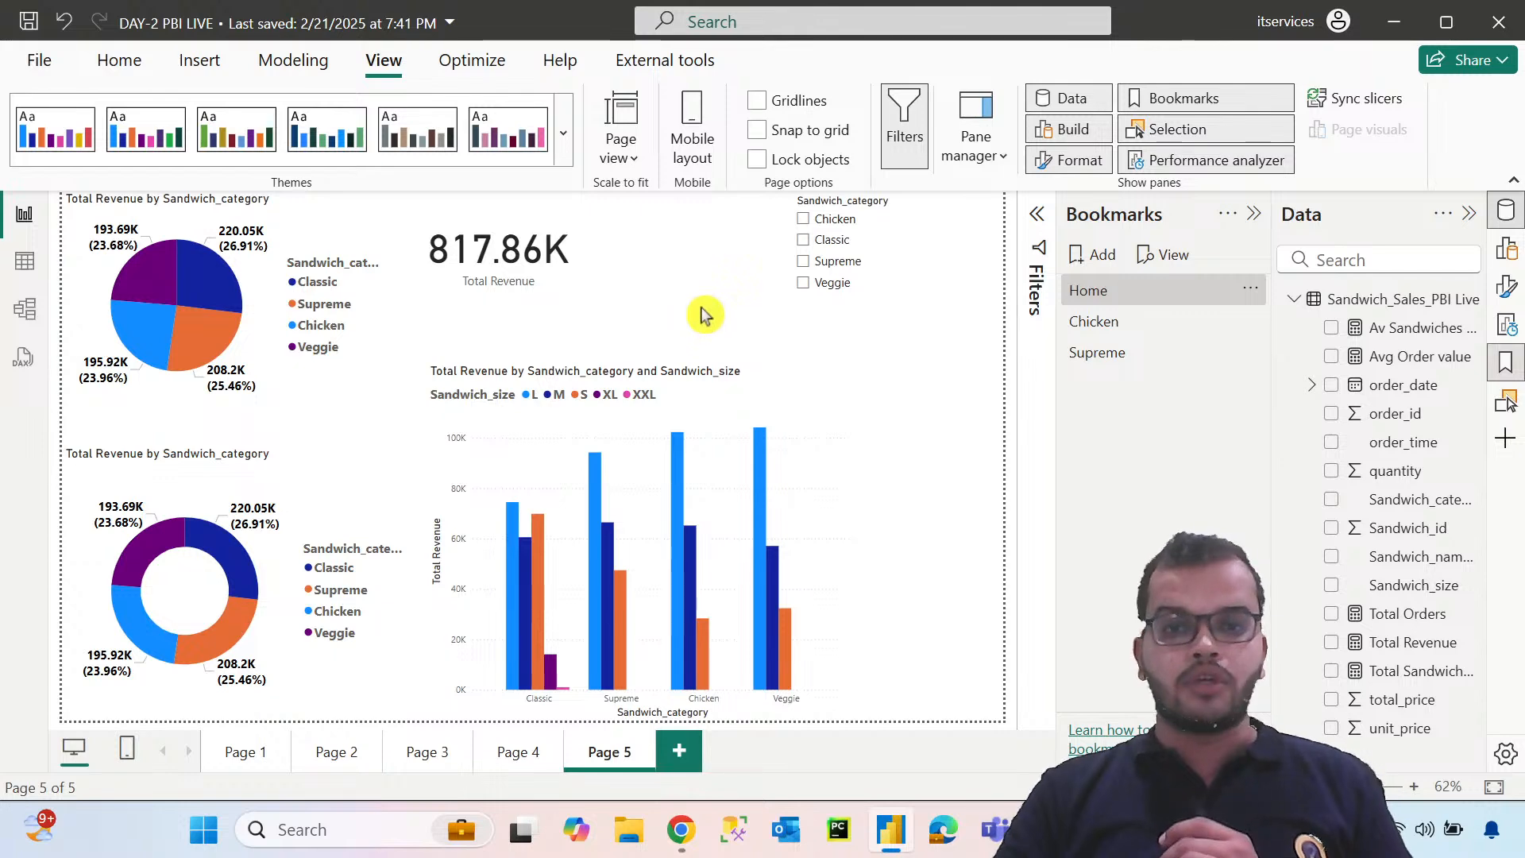
{"action": "left_click", "coordinate": [200, 62]}
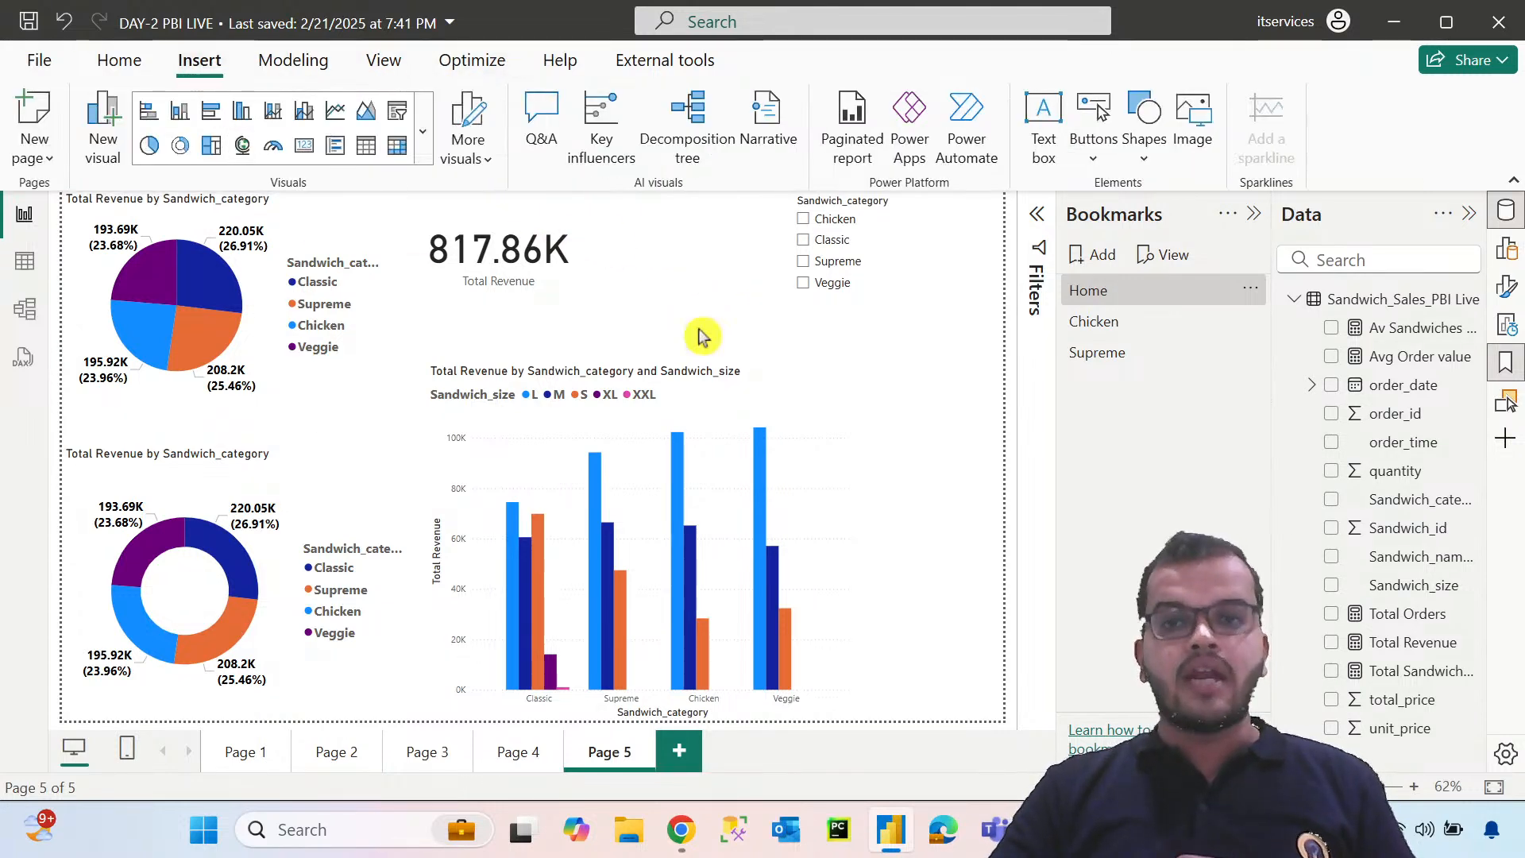
{"action": "left_click", "coordinate": [1100, 156]}
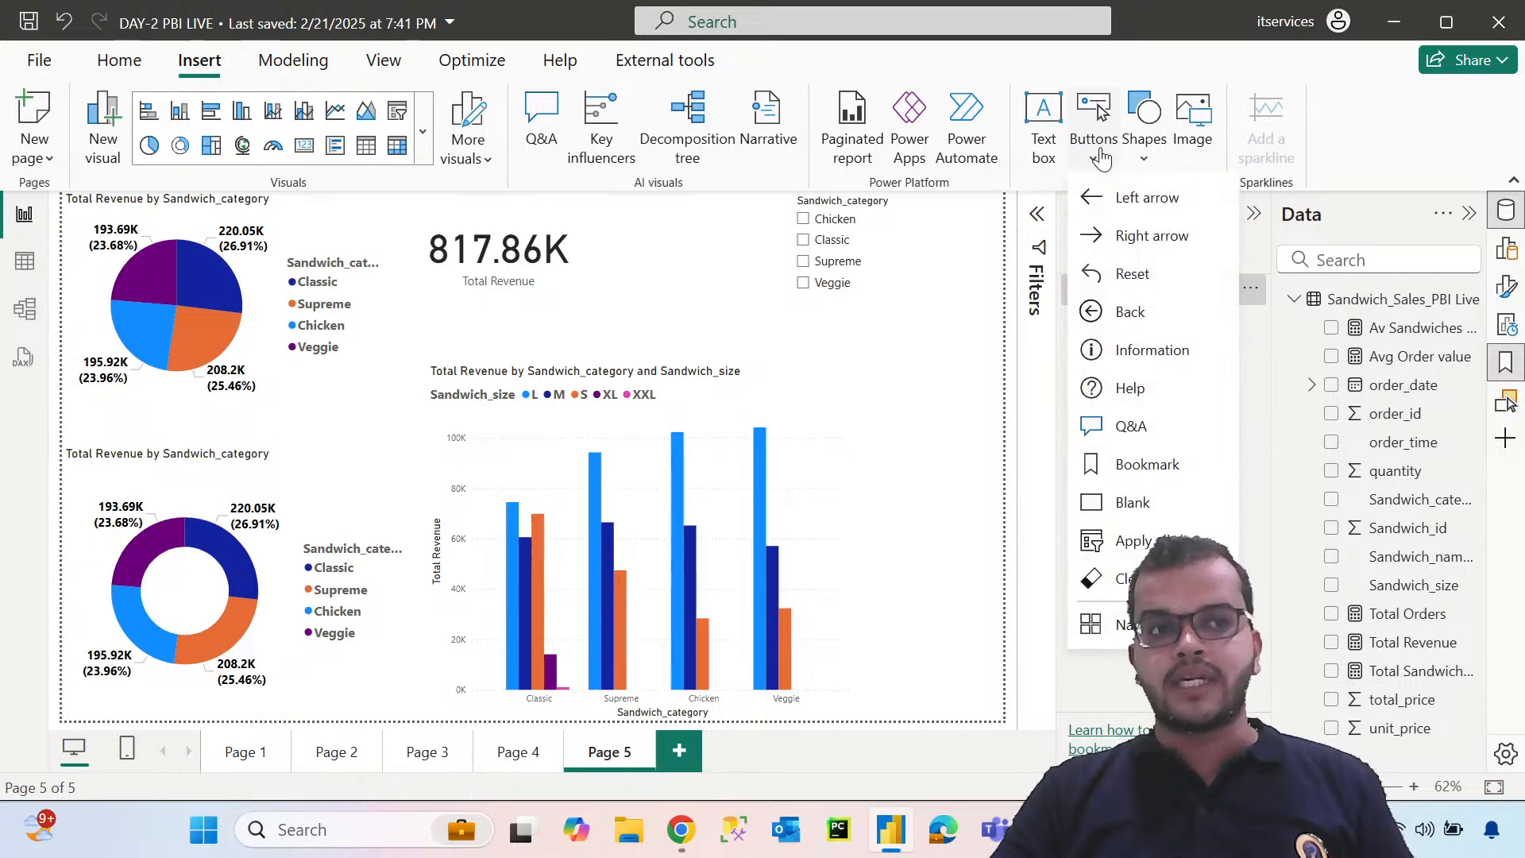
{"action": "left_click", "coordinate": [1136, 503]}
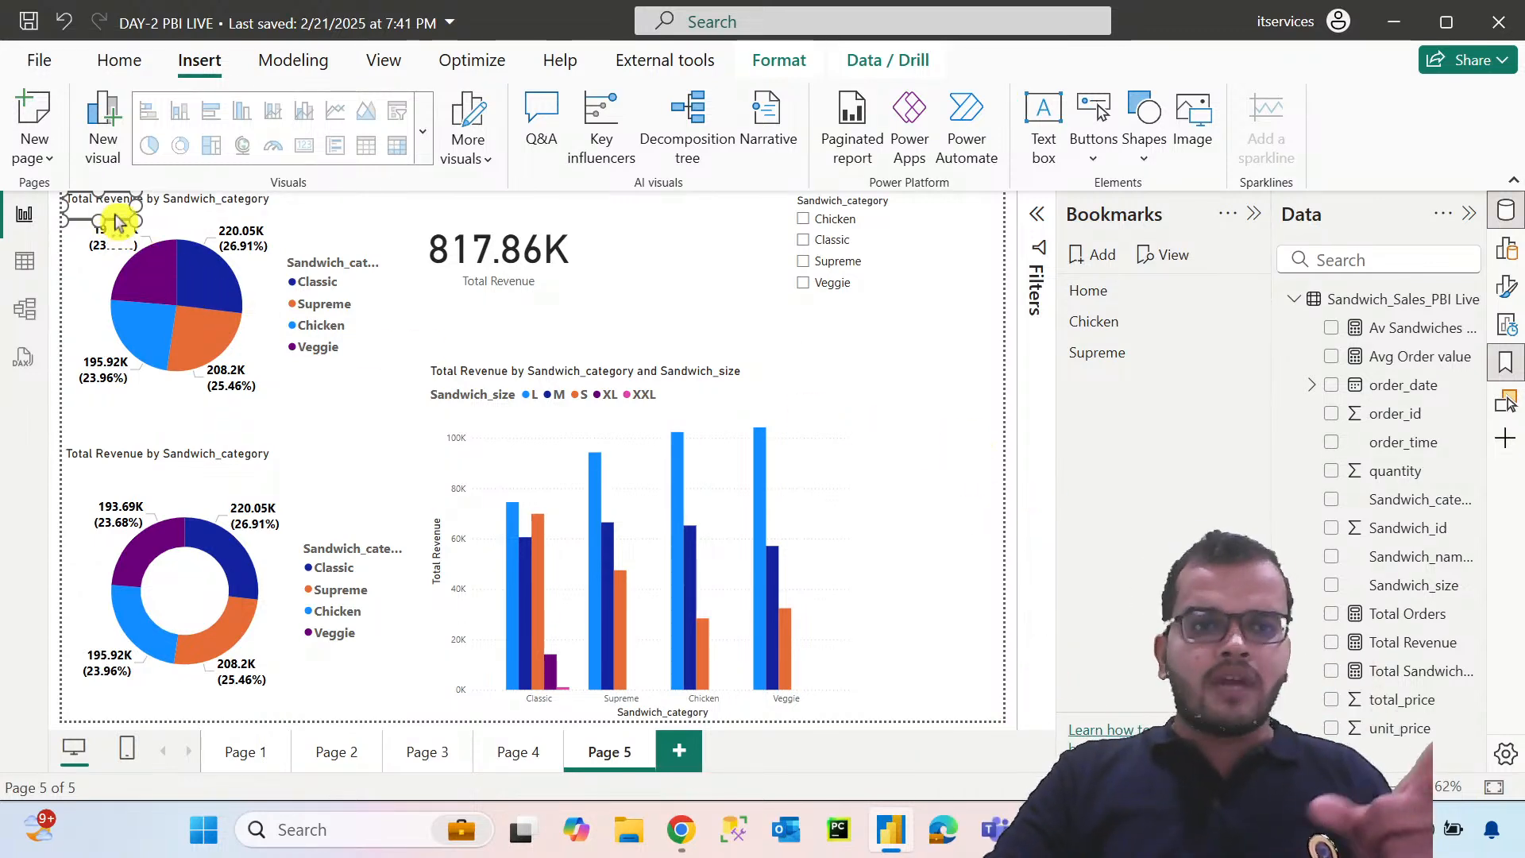
Move the blank button beside the column chart, below the slicer, and give it a light grey background
{"action": "left_click_drag", "start_coordinate": [115, 219], "coordinate": [906, 419]}
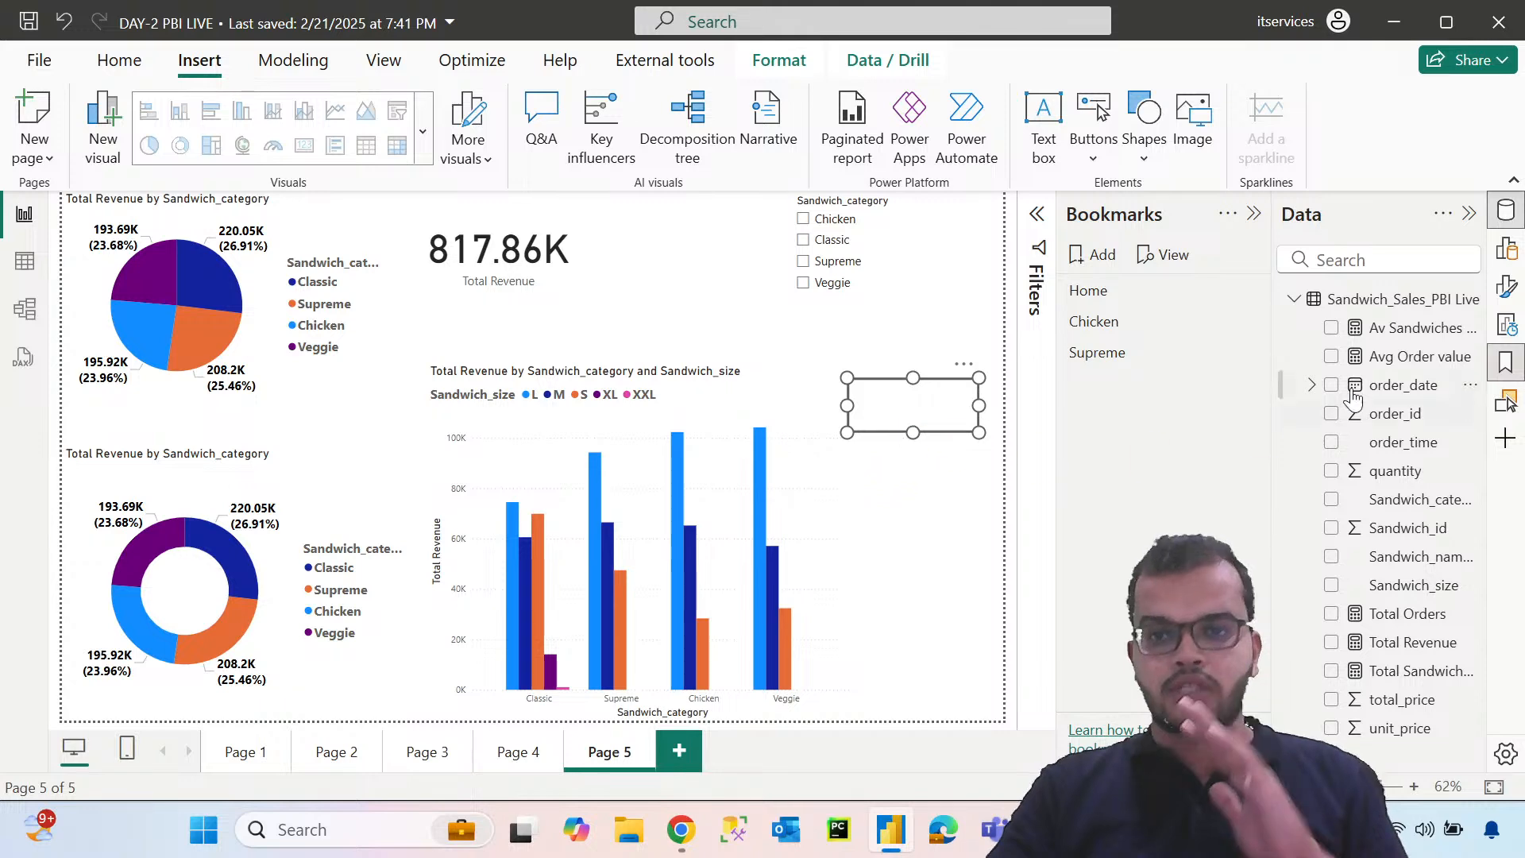
{"action": "left_click", "coordinate": [1506, 289]}
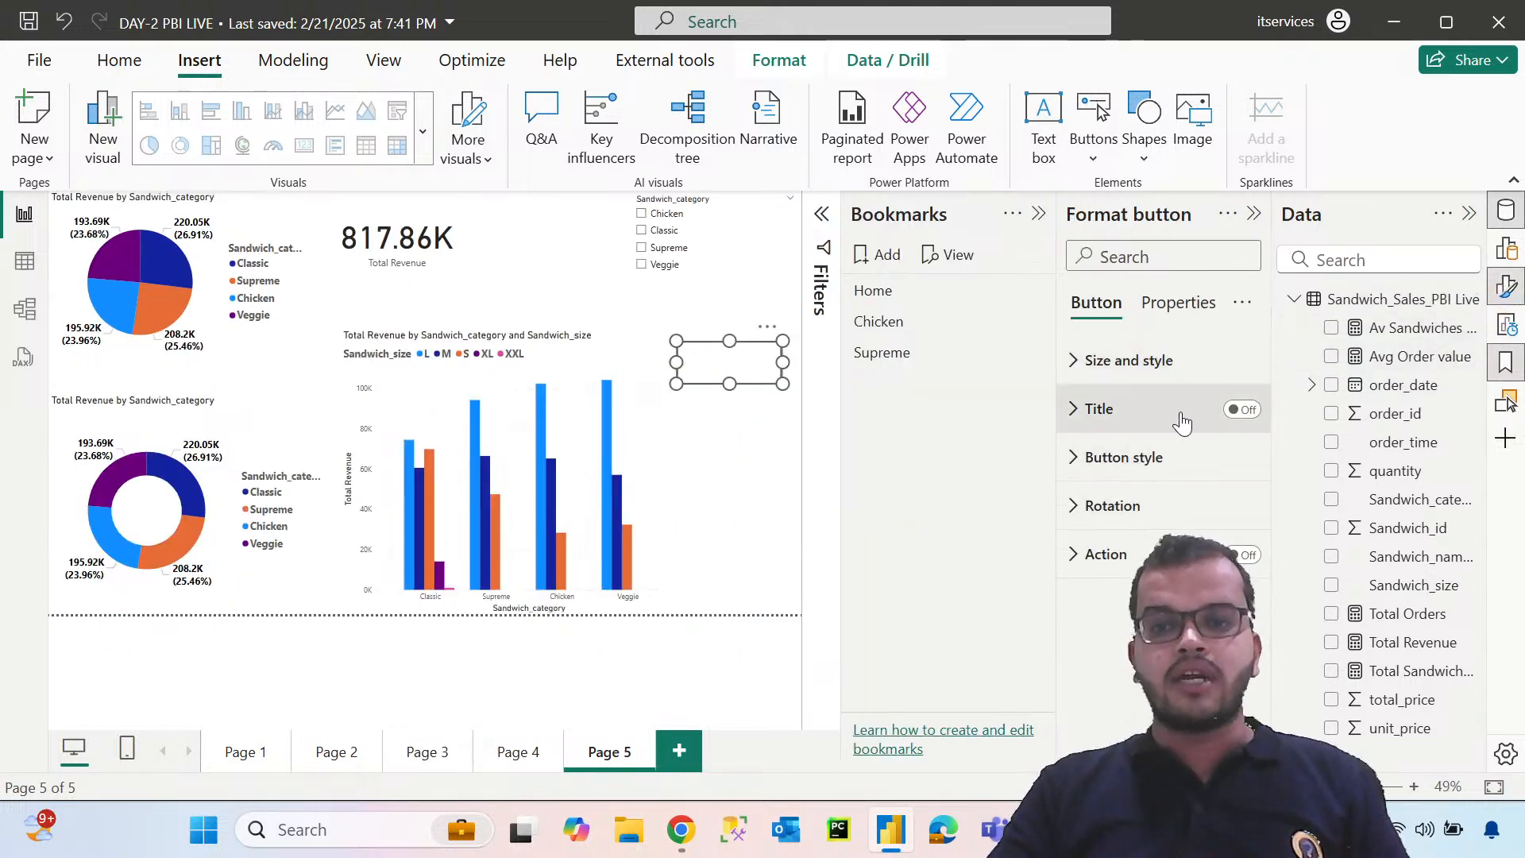
{"action": "left_click", "coordinate": [1068, 372]}
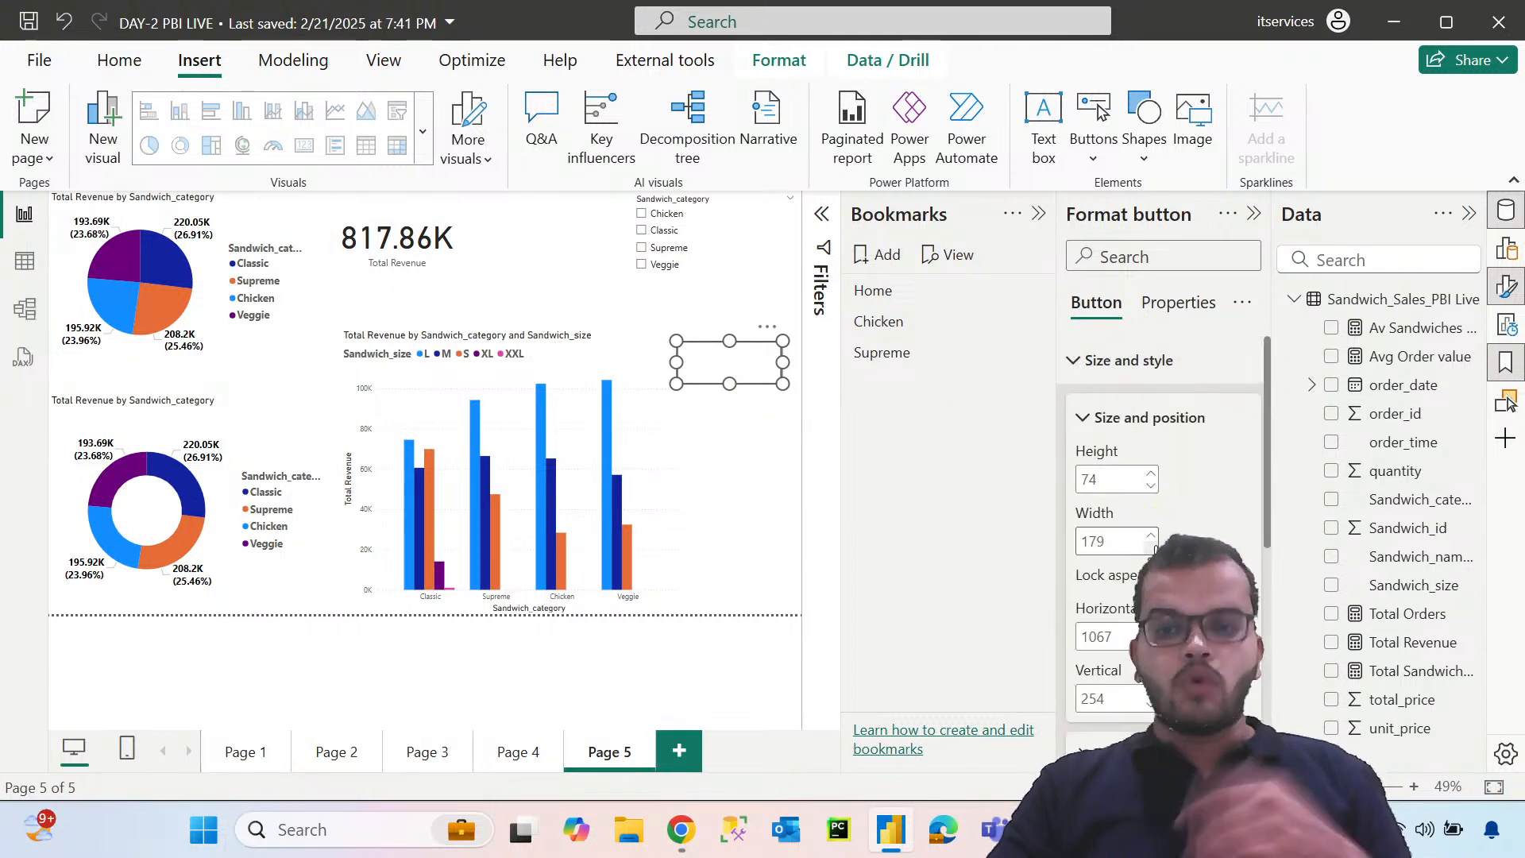
{"action": "scroll", "coordinate": [1132, 525], "scroll_direction": "down", "scroll_amount": 5}
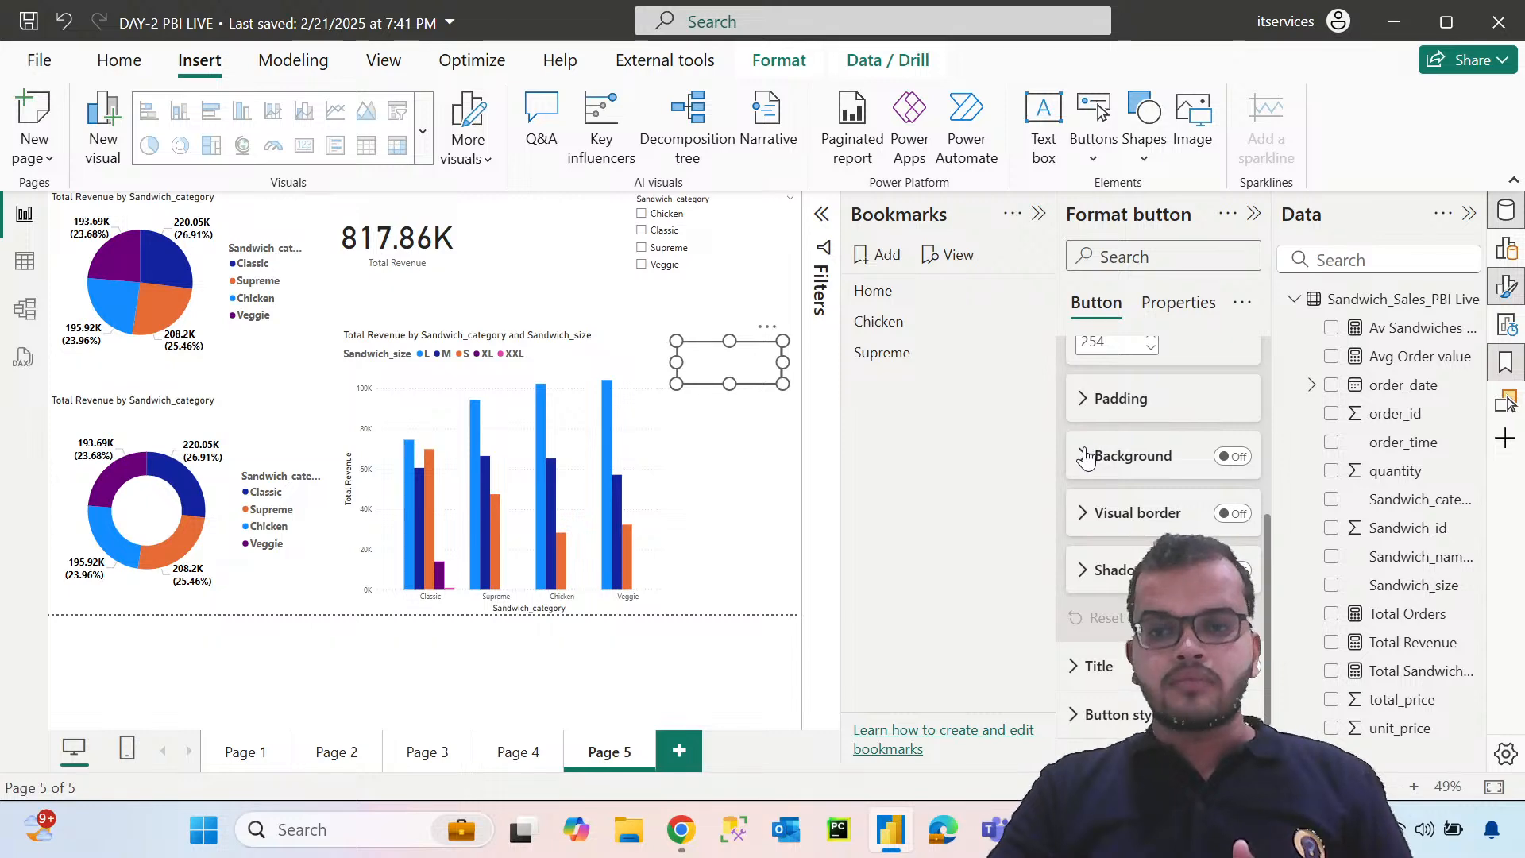
{"action": "left_click", "coordinate": [1083, 455]}
{"action": "left_click", "coordinate": [1232, 456]}
{"action": "left_click", "coordinate": [1119, 517]}
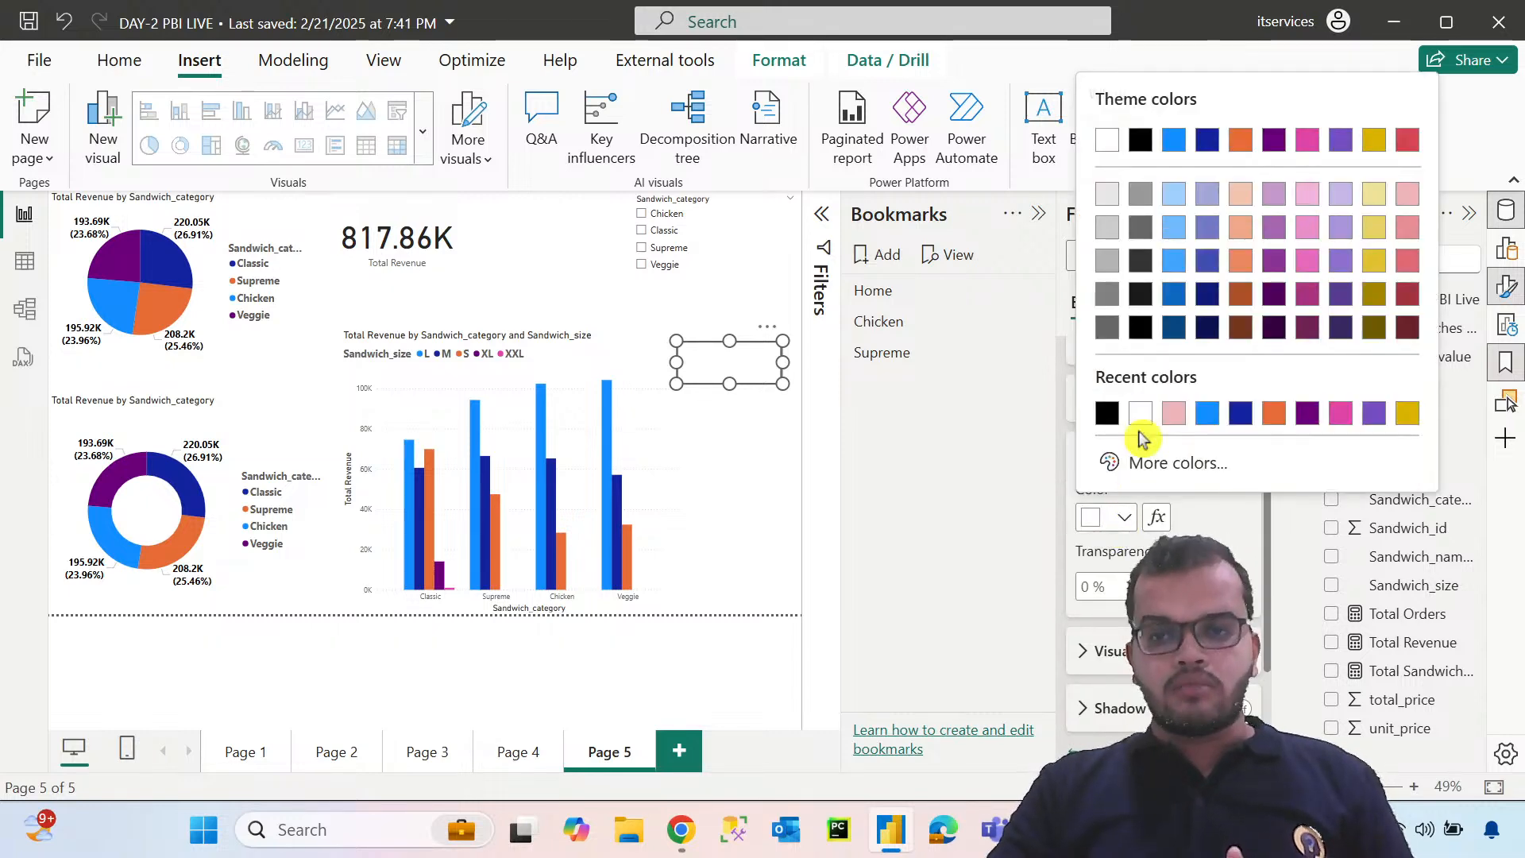
{"action": "left_click", "coordinate": [1112, 205]}
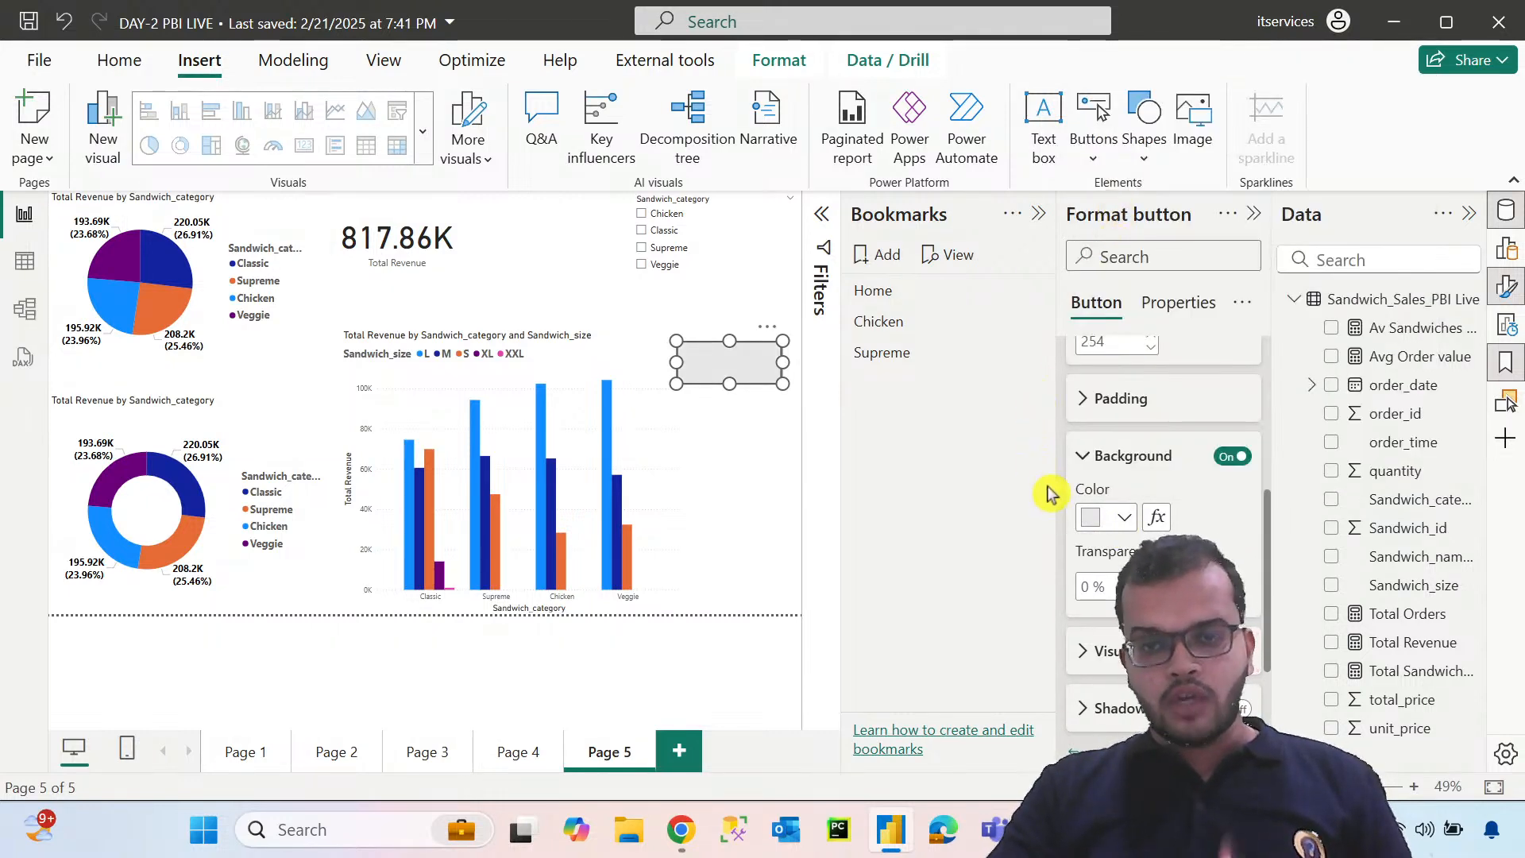
{"action": "scroll", "coordinate": [1092, 476], "scroll_direction": "up", "scroll_amount": 5}
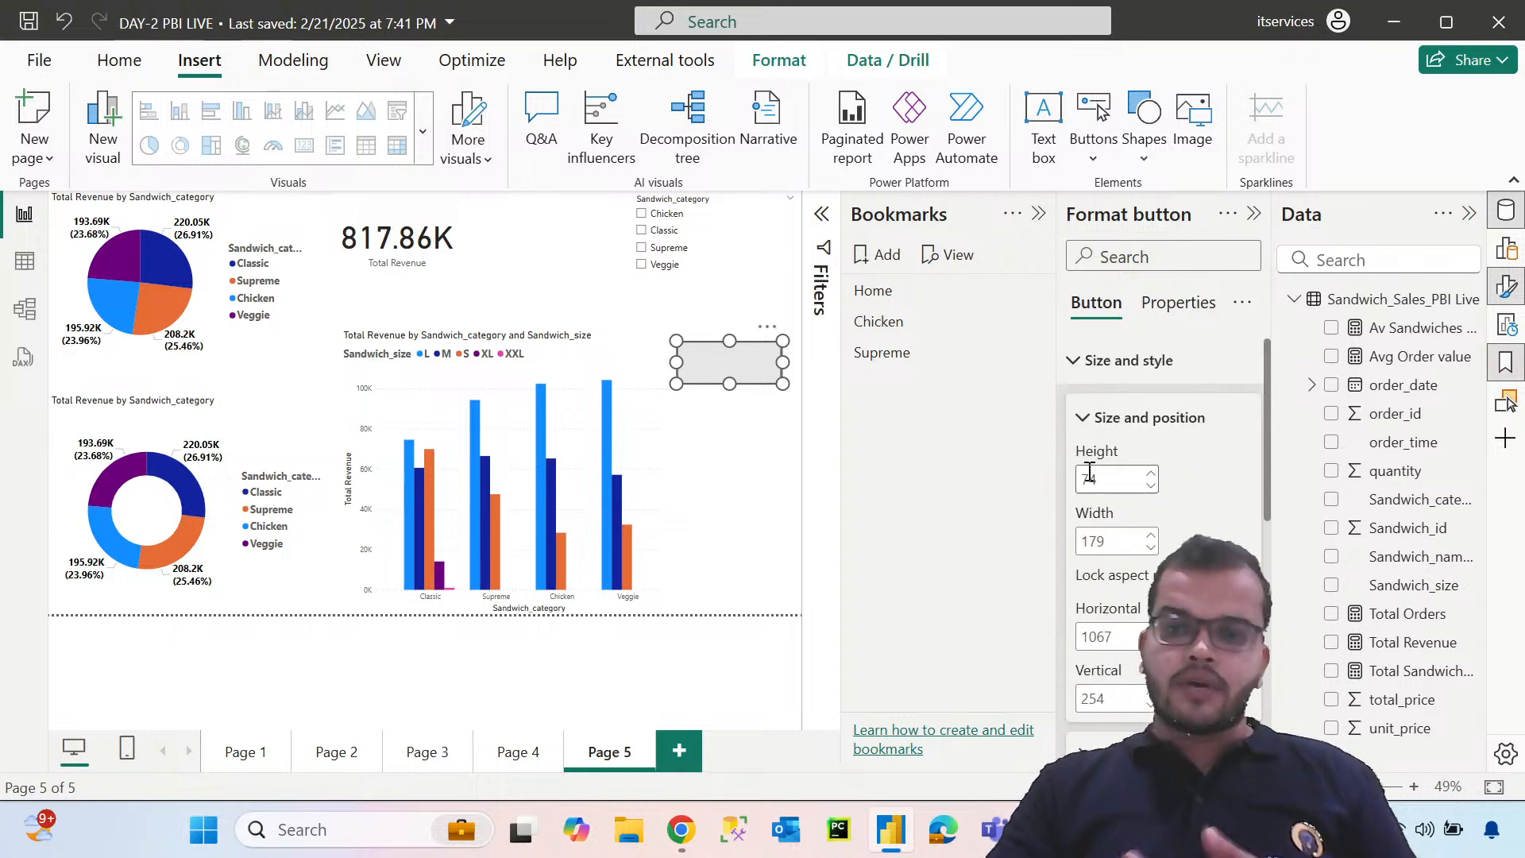
{"action": "left_click", "coordinate": [1075, 360]}
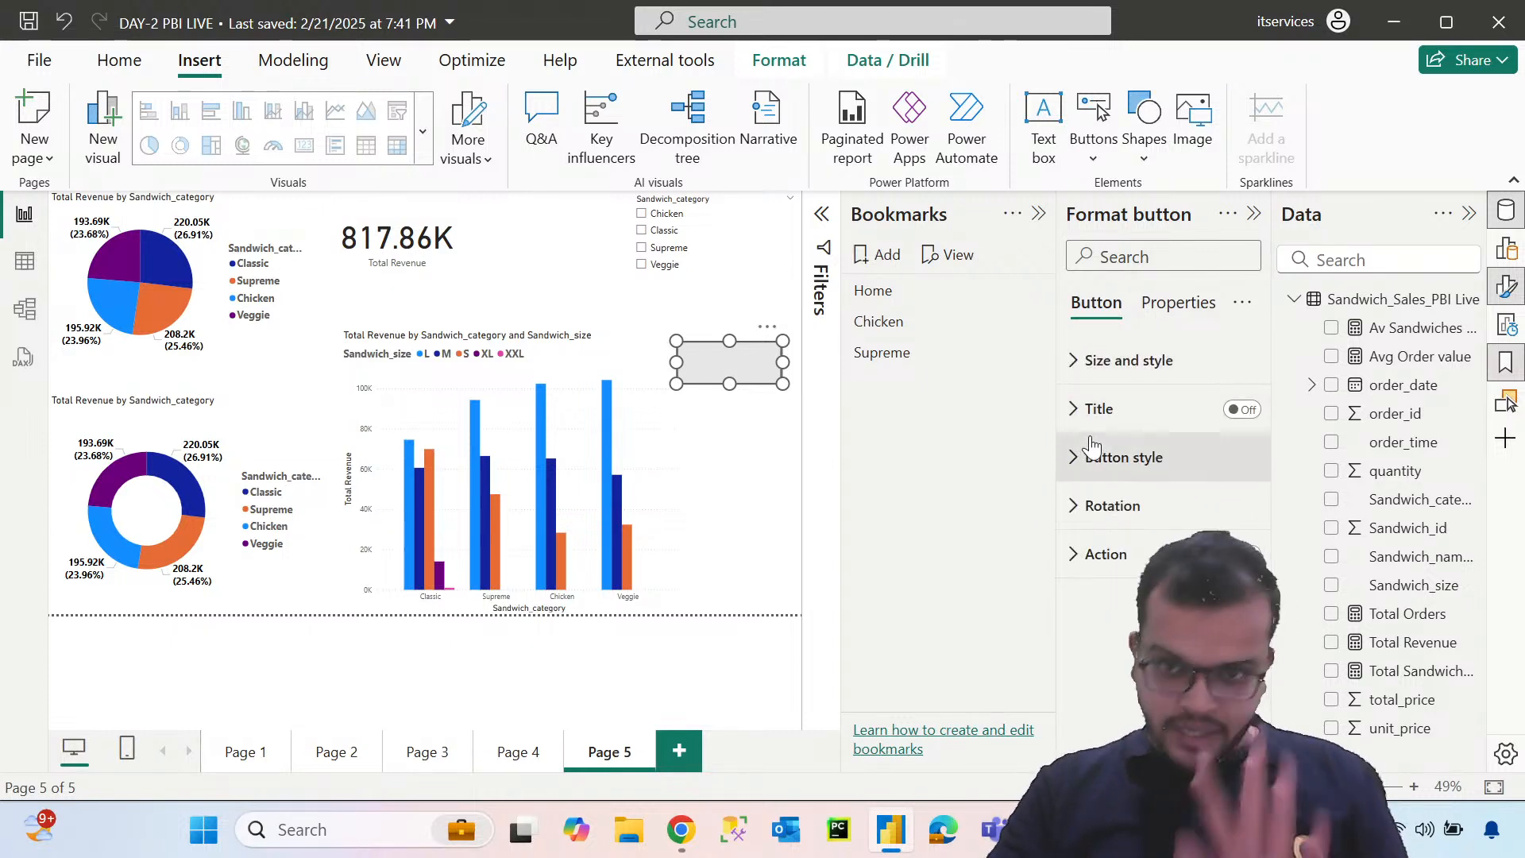
Change the button's shape to Rounded Rectangle
{"action": "left_click", "coordinate": [1077, 461]}
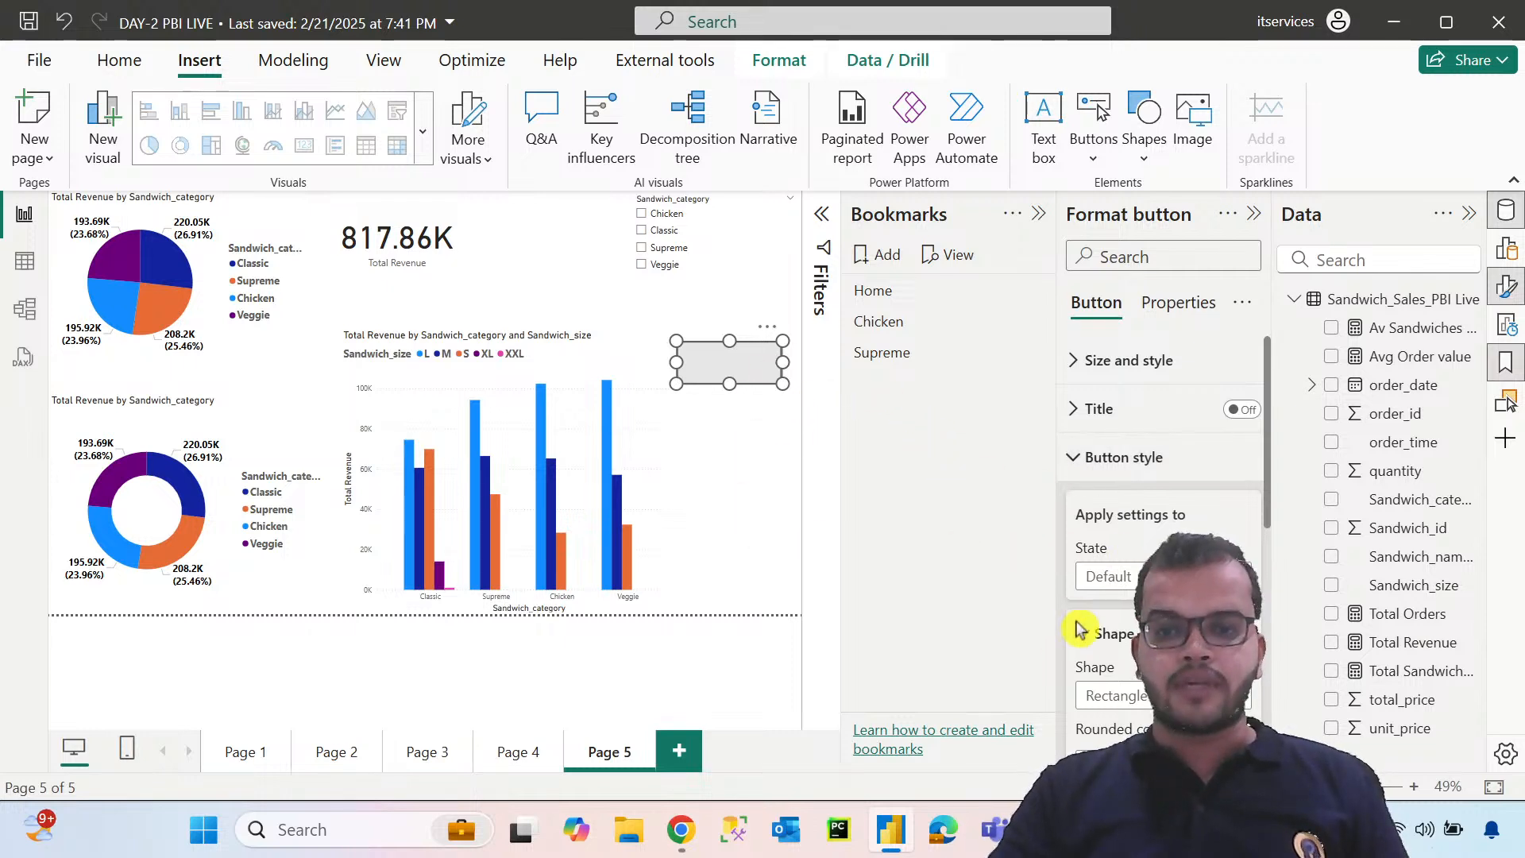
{"action": "scroll", "coordinate": [1080, 630], "scroll_direction": "down", "scroll_amount": 3}
{"action": "left_click", "coordinate": [1144, 457]}
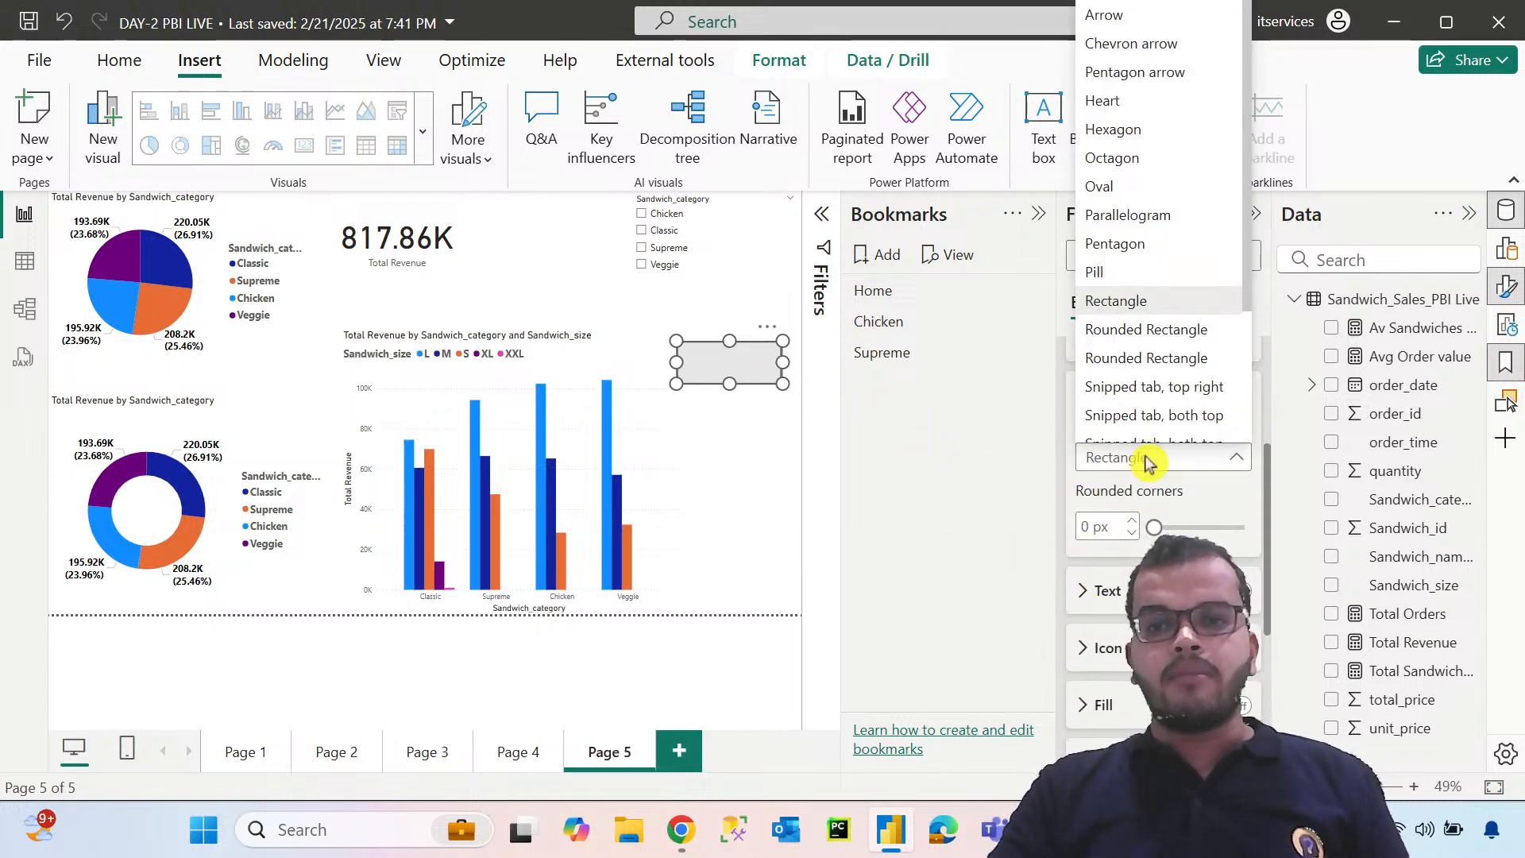
{"action": "left_click", "coordinate": [1169, 330]}
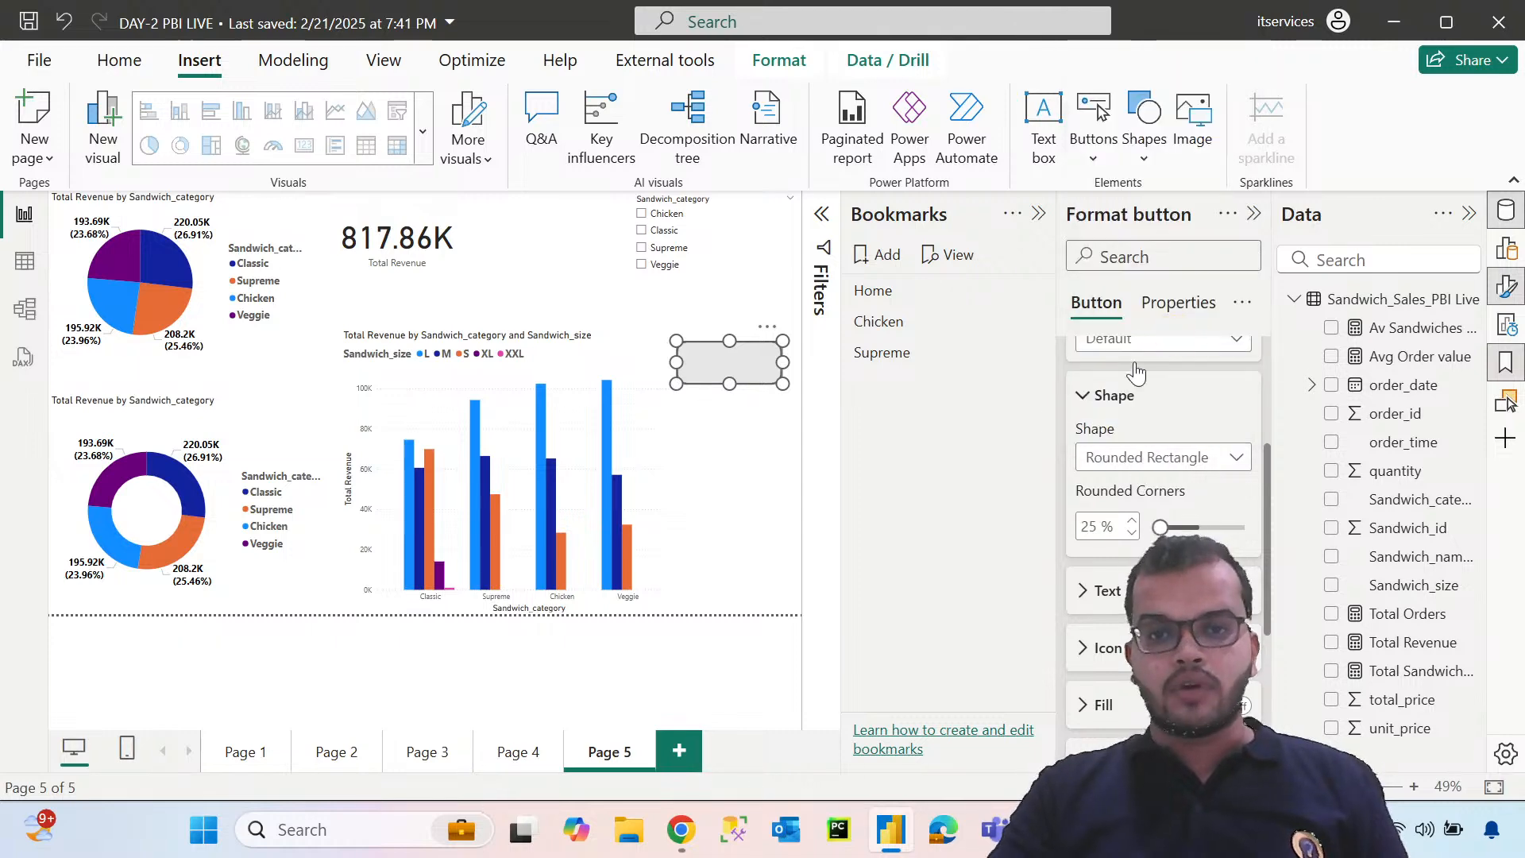
{"action": "left_click", "coordinate": [792, 474]}
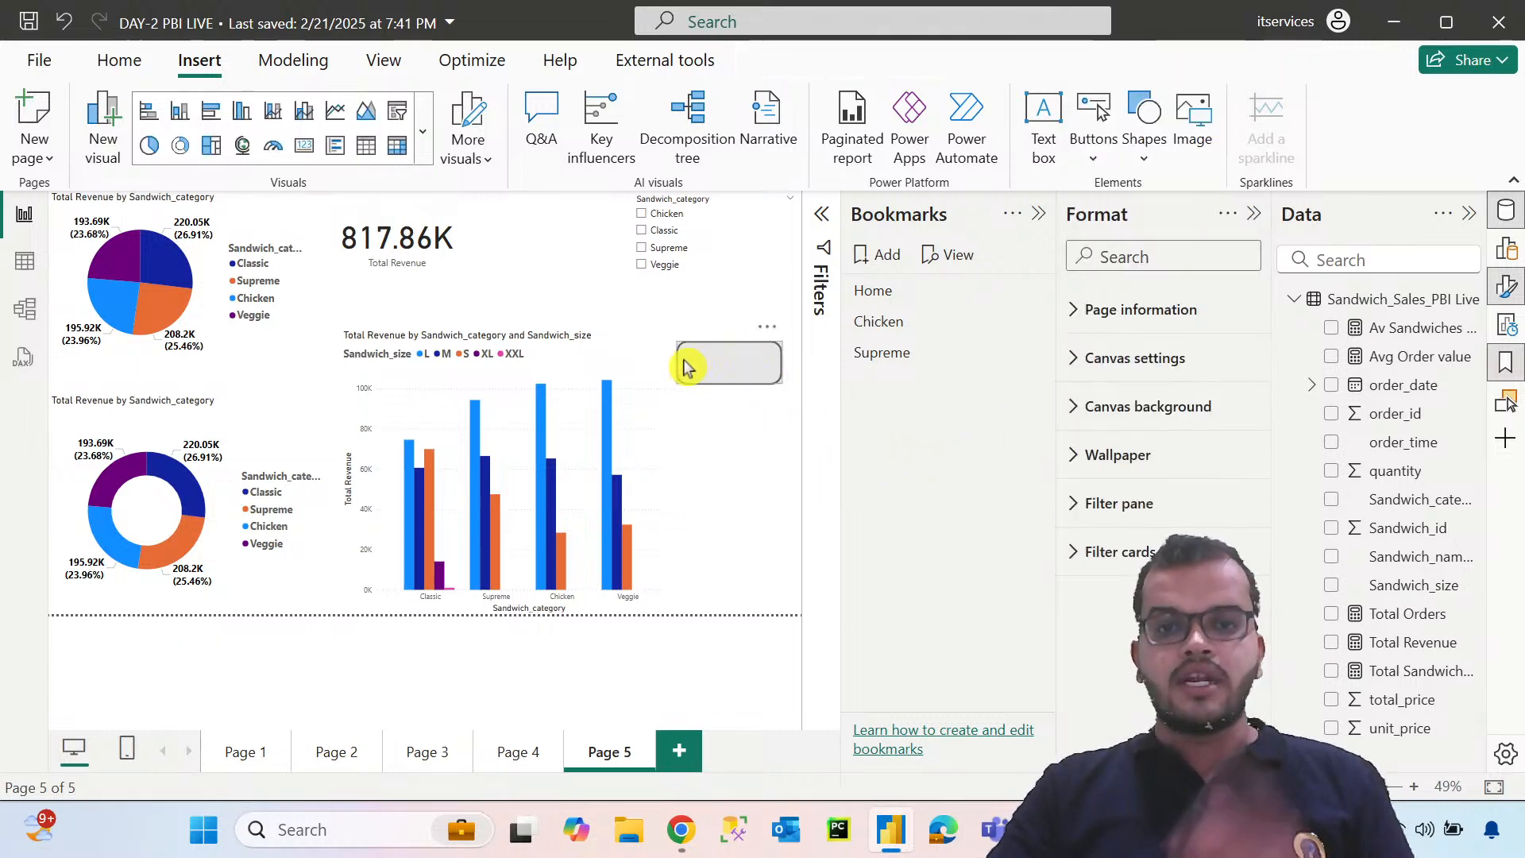
Label the rounded button with the text Chicken
{"action": "left_click", "coordinate": [733, 367]}
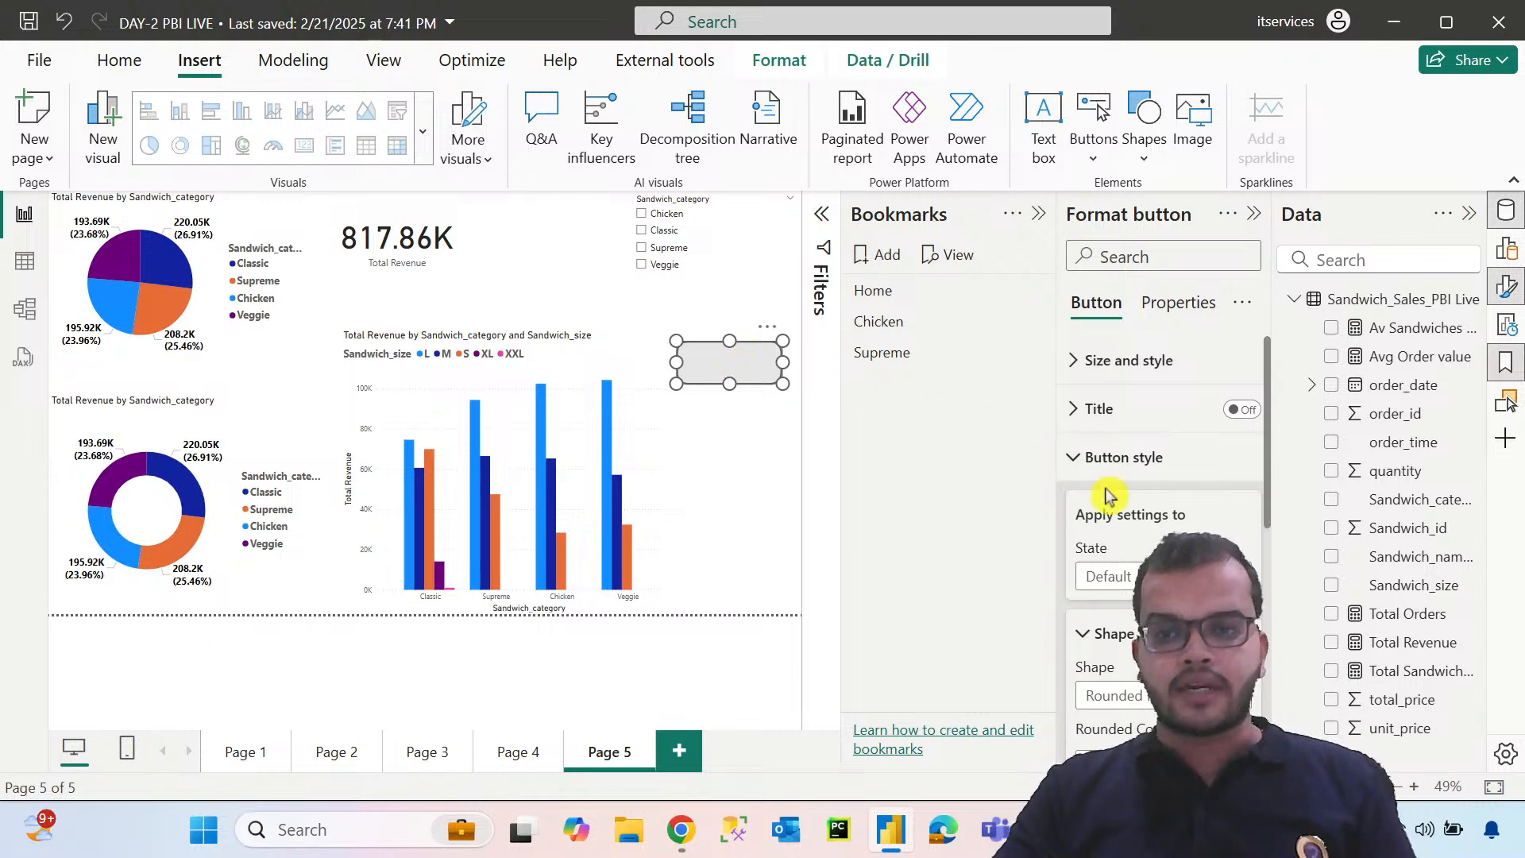
{"action": "scroll", "coordinate": [1137, 554], "scroll_direction": "down", "scroll_amount": 2}
{"action": "scroll", "coordinate": [1138, 554], "scroll_direction": "down", "scroll_amount": 3}
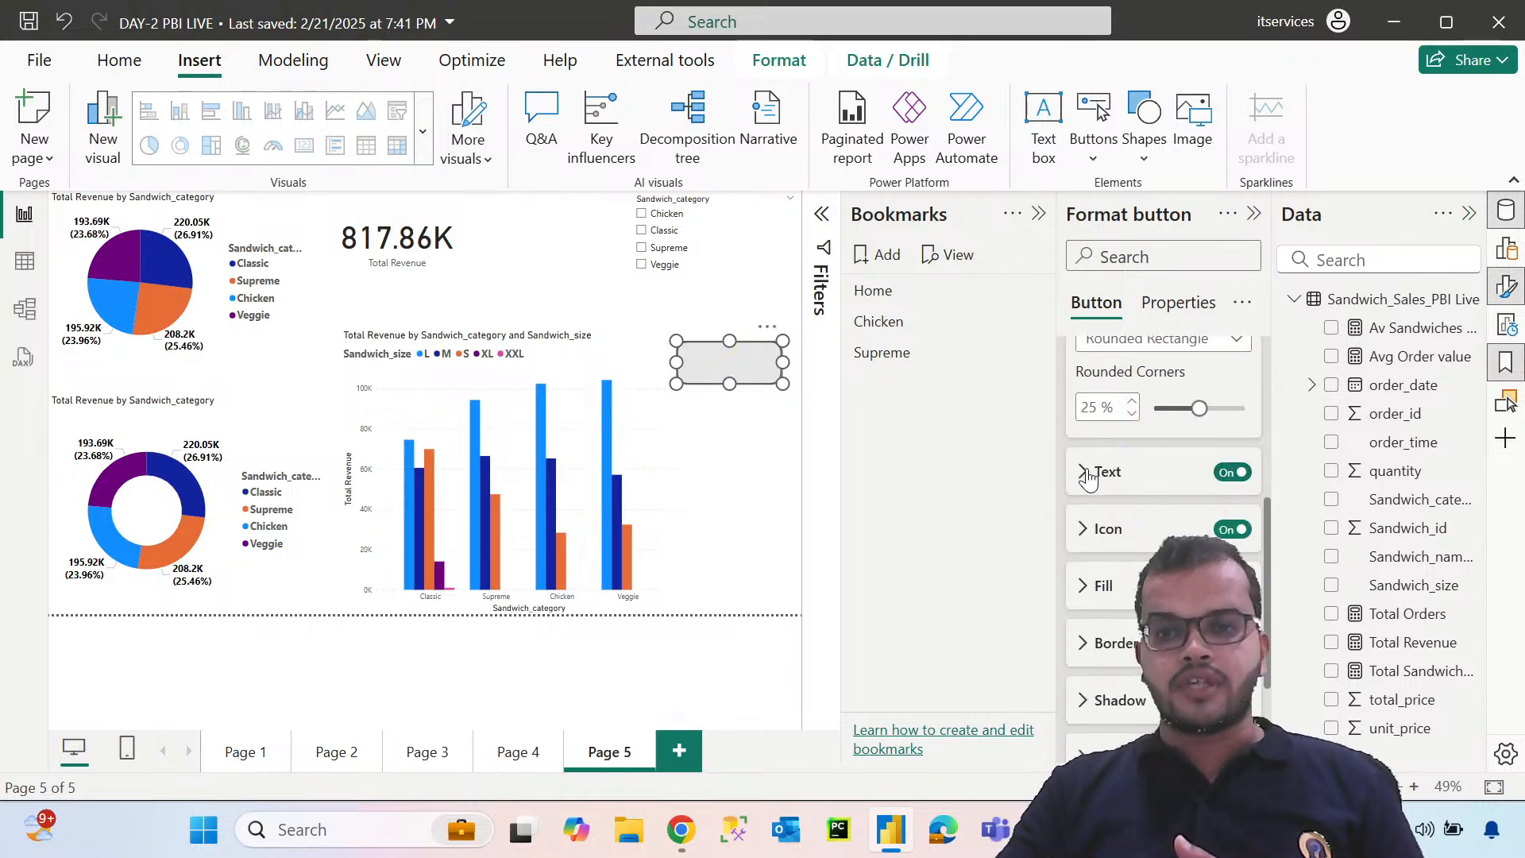
{"action": "left_click", "coordinate": [1144, 475]}
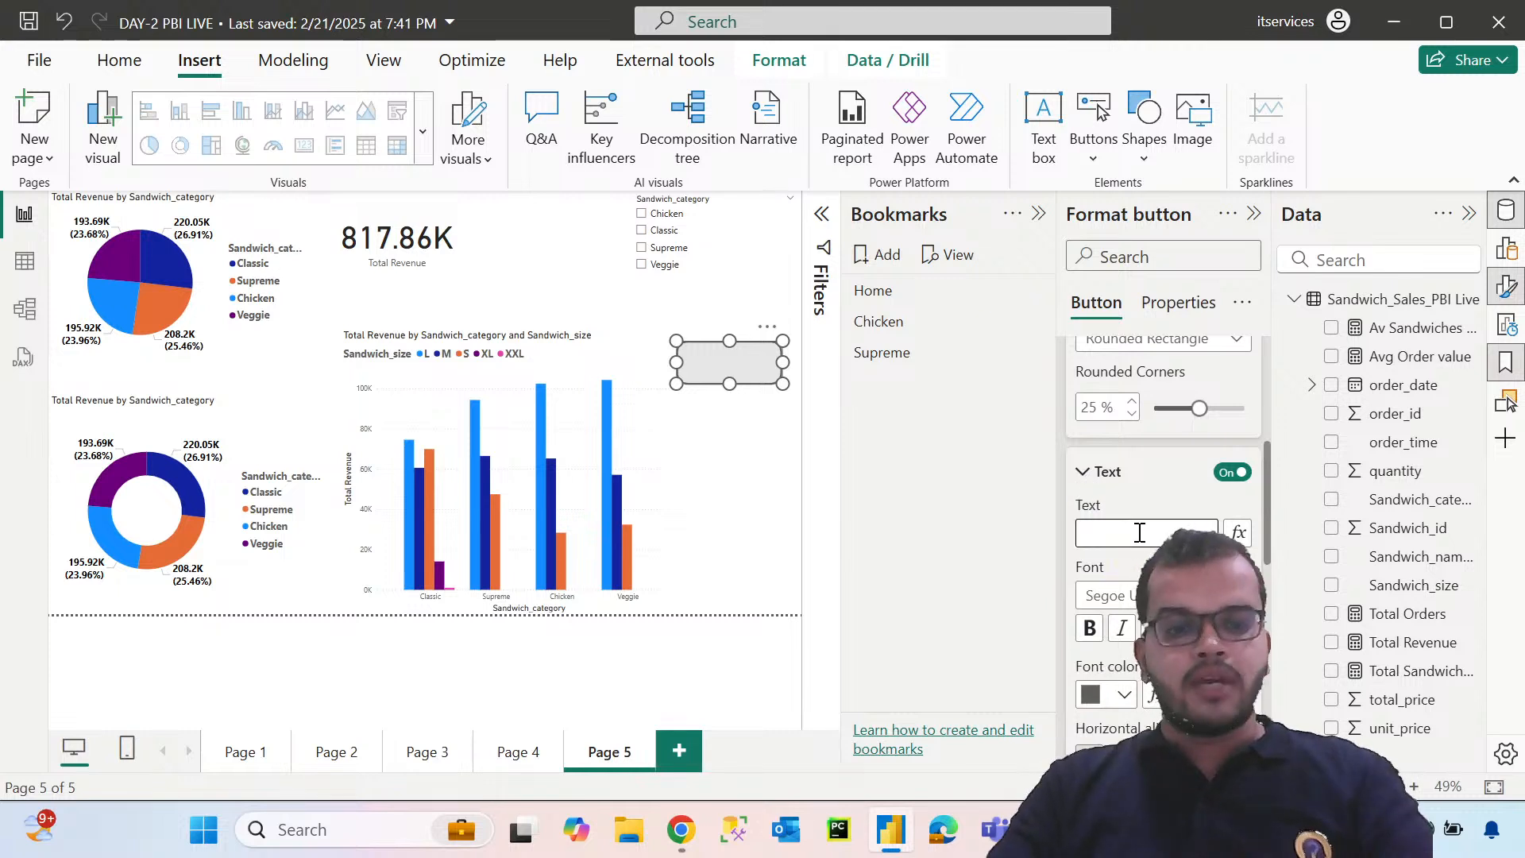
{"action": "type", "text": "Ch"}
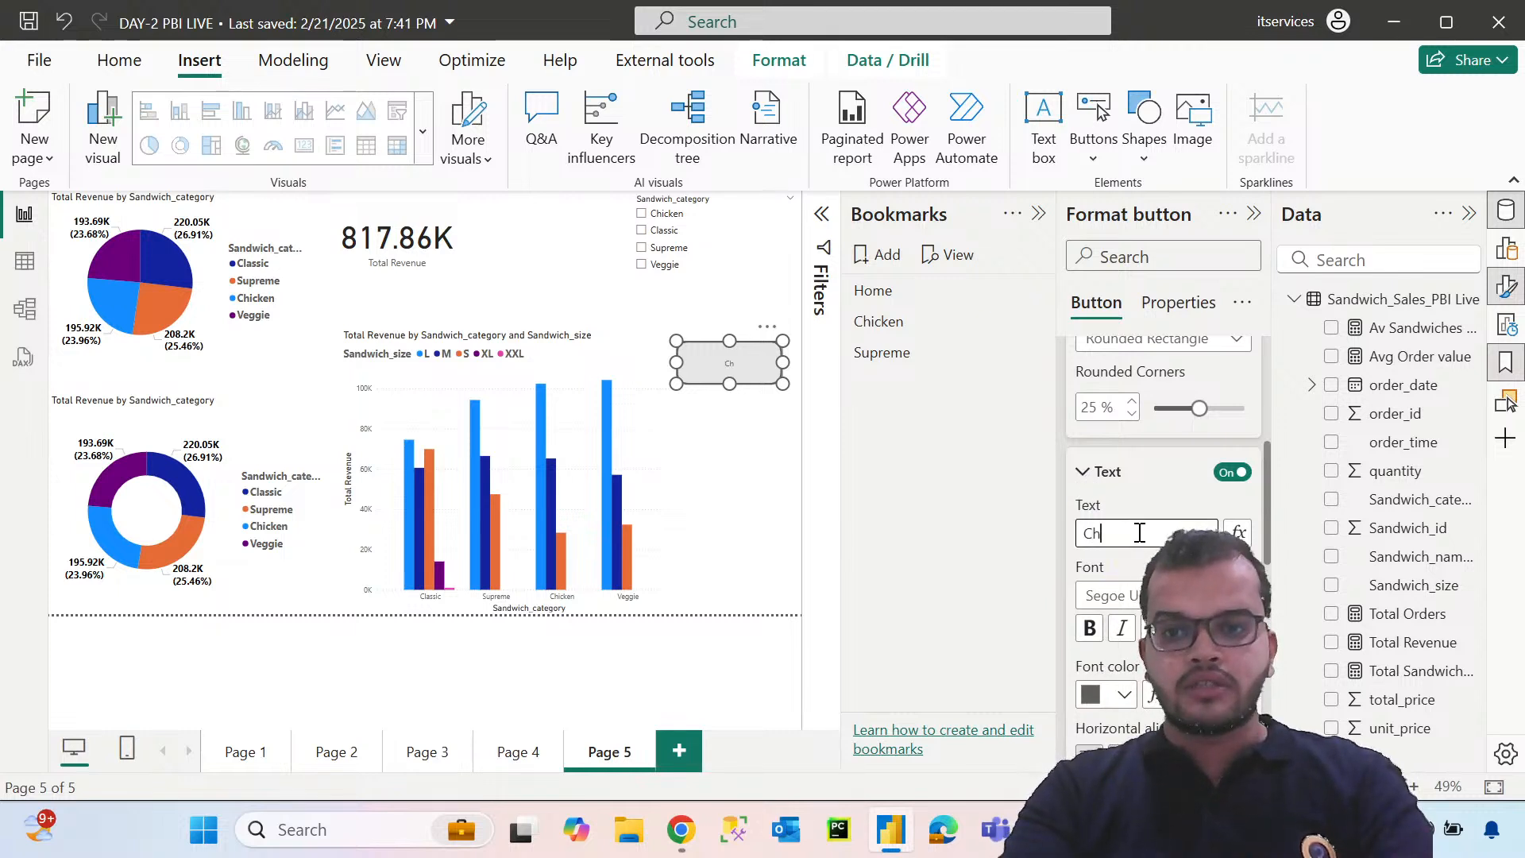
{"action": "type", "text": "icken"}
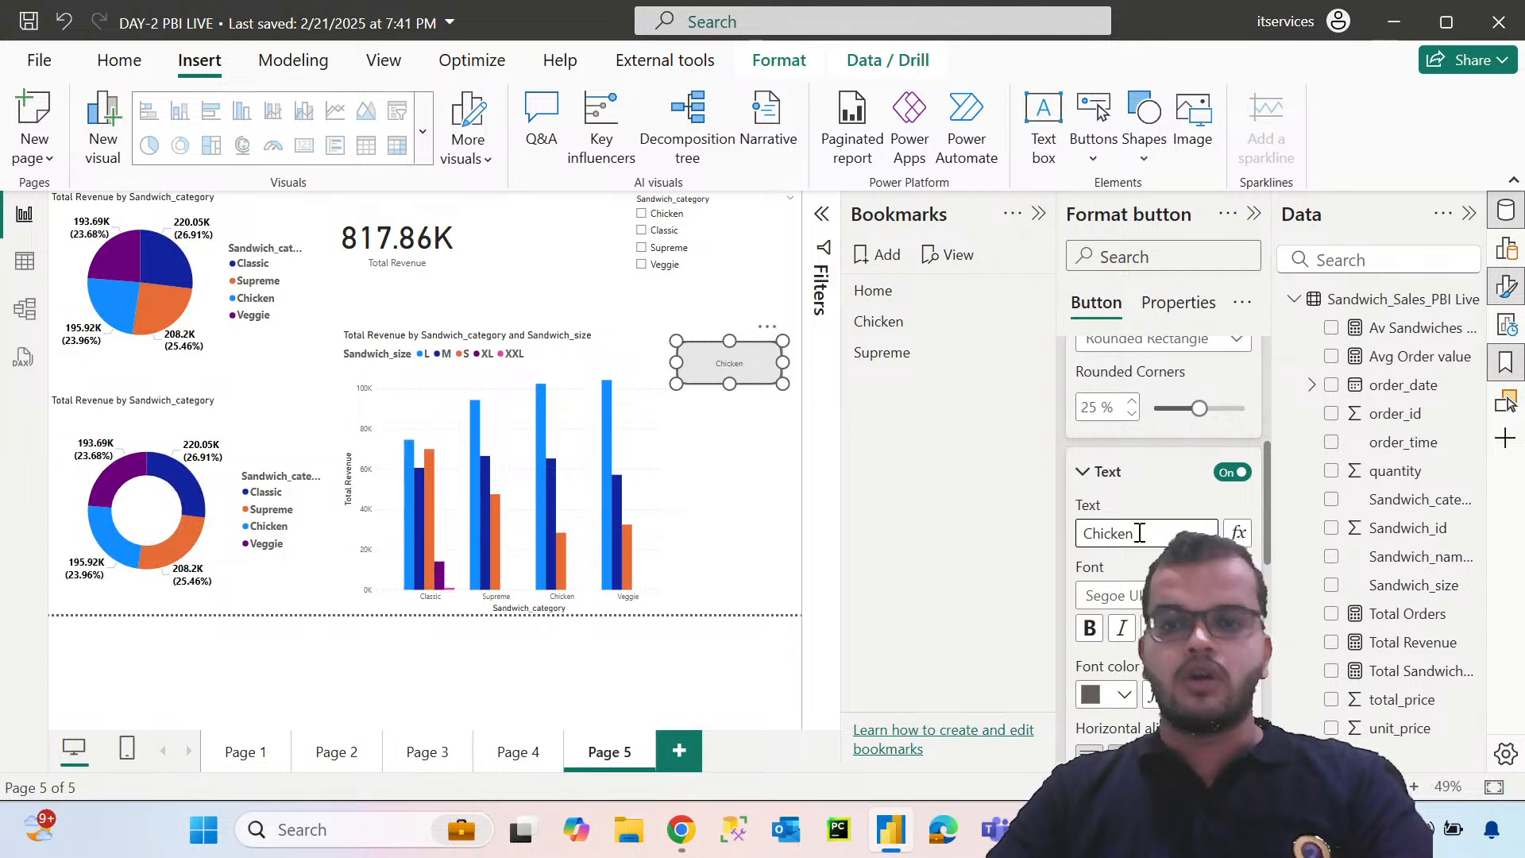
Format the Chicken button's label in a larger Segoe UI Bold font with black colour
{"action": "left_click", "coordinate": [1112, 595]}
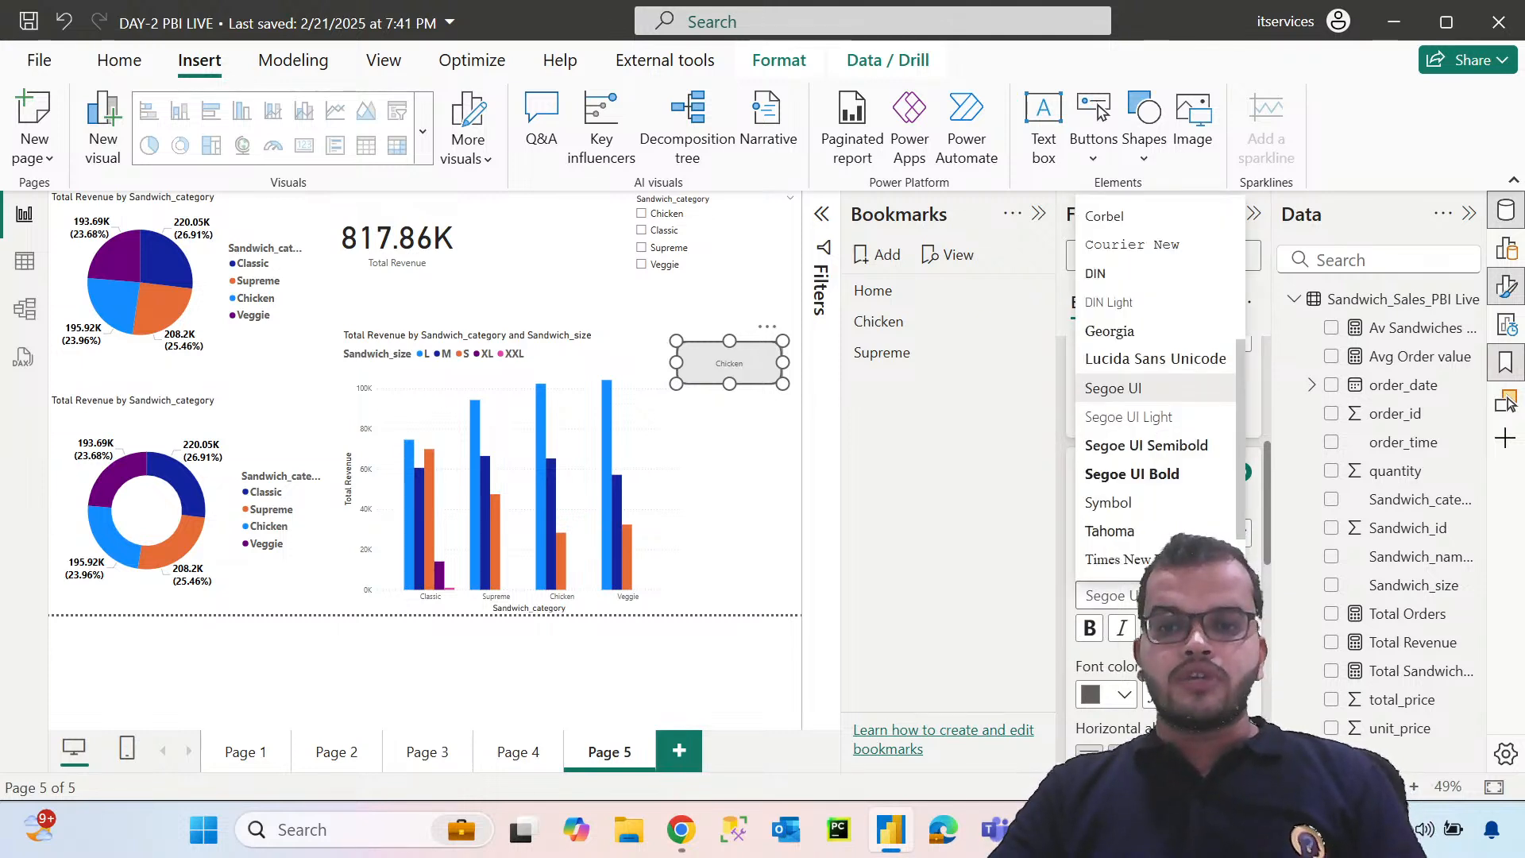
{"action": "left_click", "coordinate": [1132, 474]}
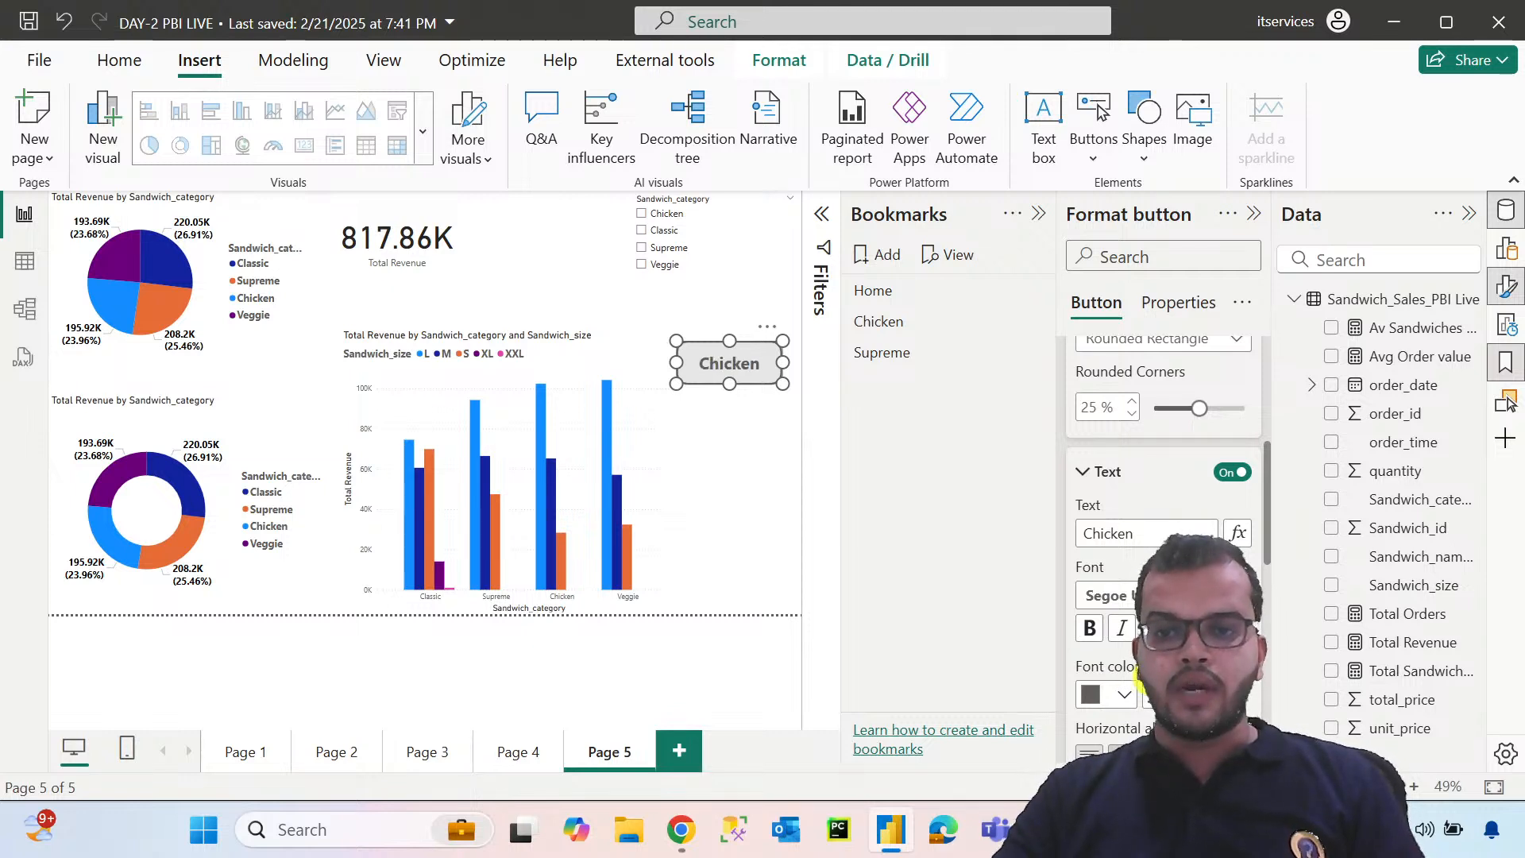
{"action": "left_click", "coordinate": [1110, 696]}
{"action": "left_click", "coordinate": [1139, 317]}
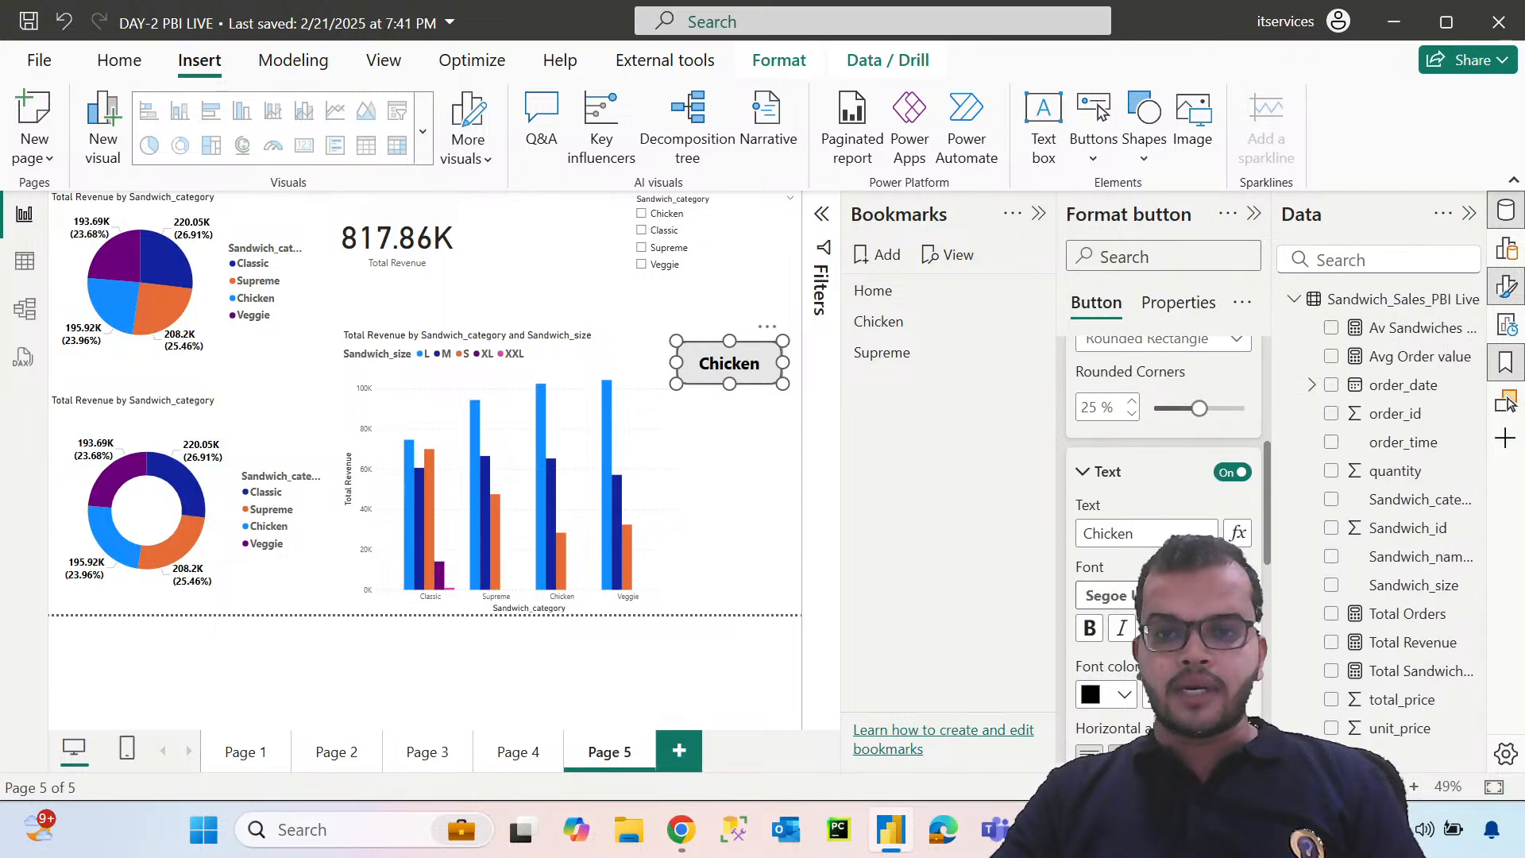
{"action": "left_click", "coordinate": [777, 475]}
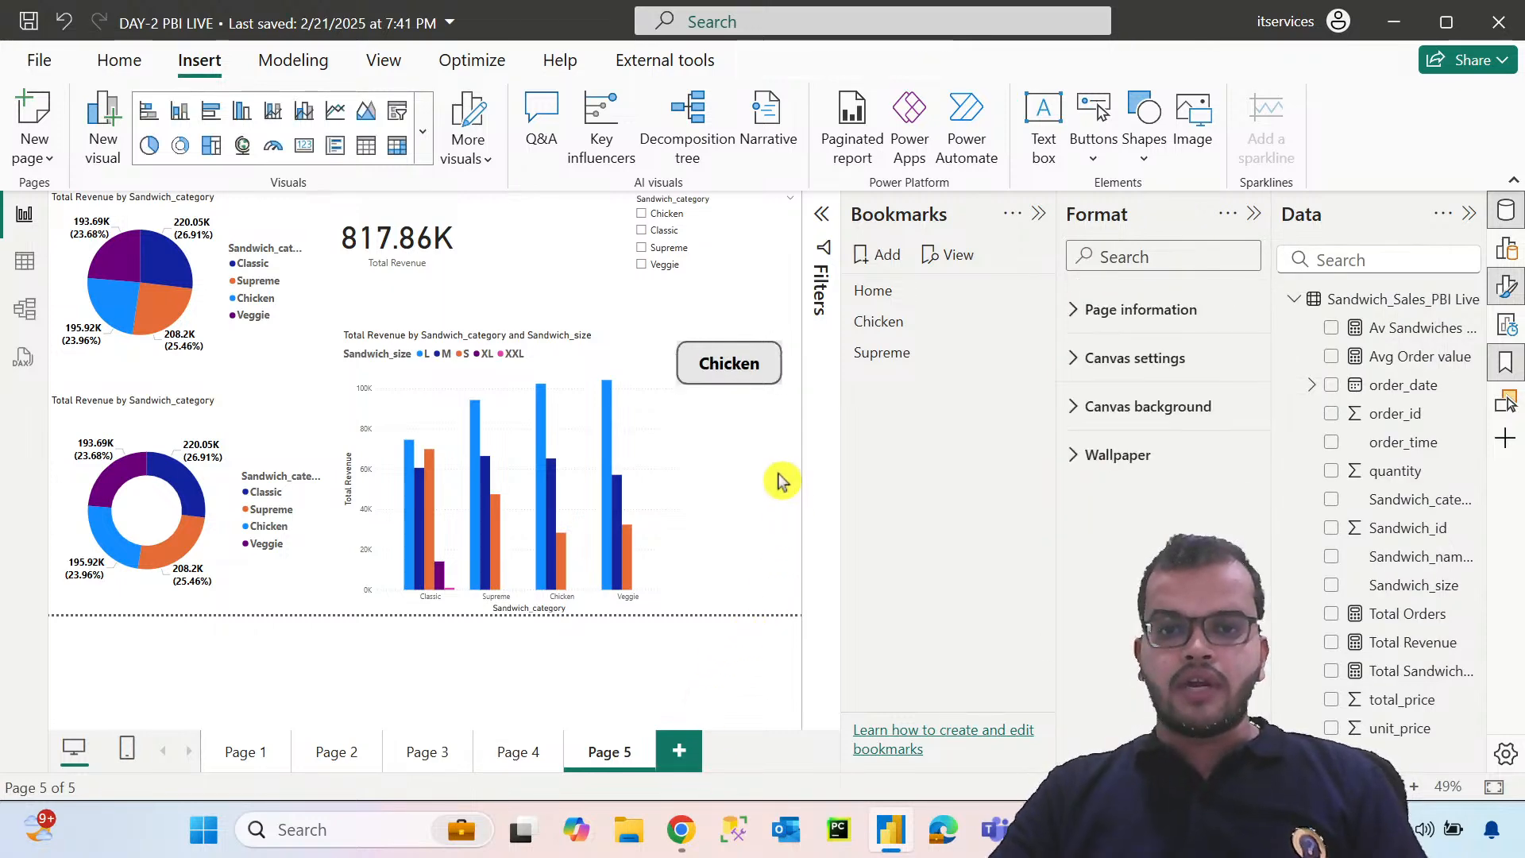
Turn on the Chicken button's action with type Bookmark and the Chicken bookmark as its target
{"action": "left_click", "coordinate": [776, 378]}
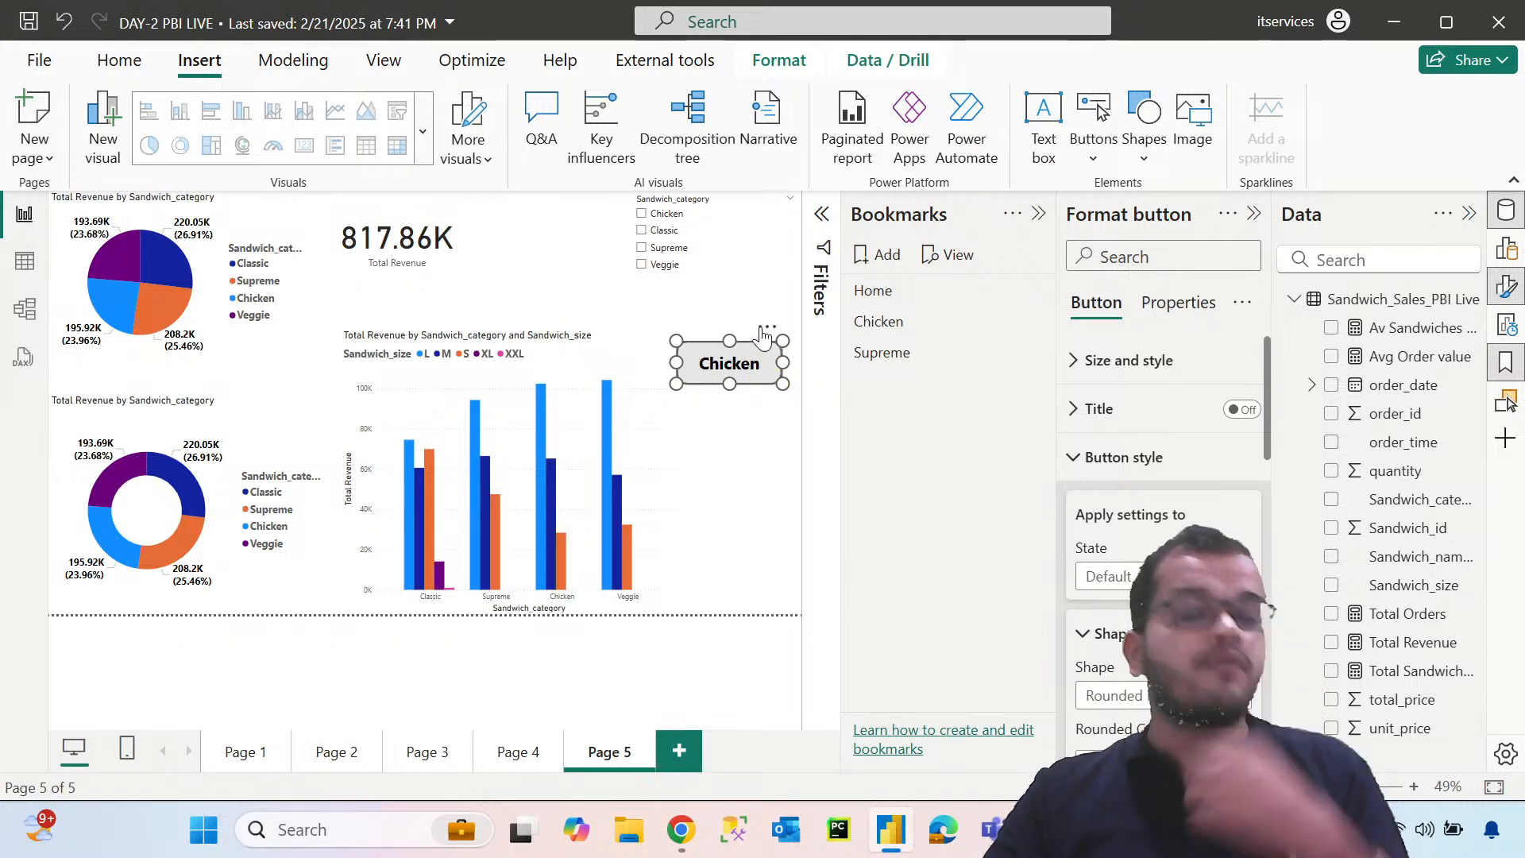
{"action": "left_click", "coordinate": [789, 386]}
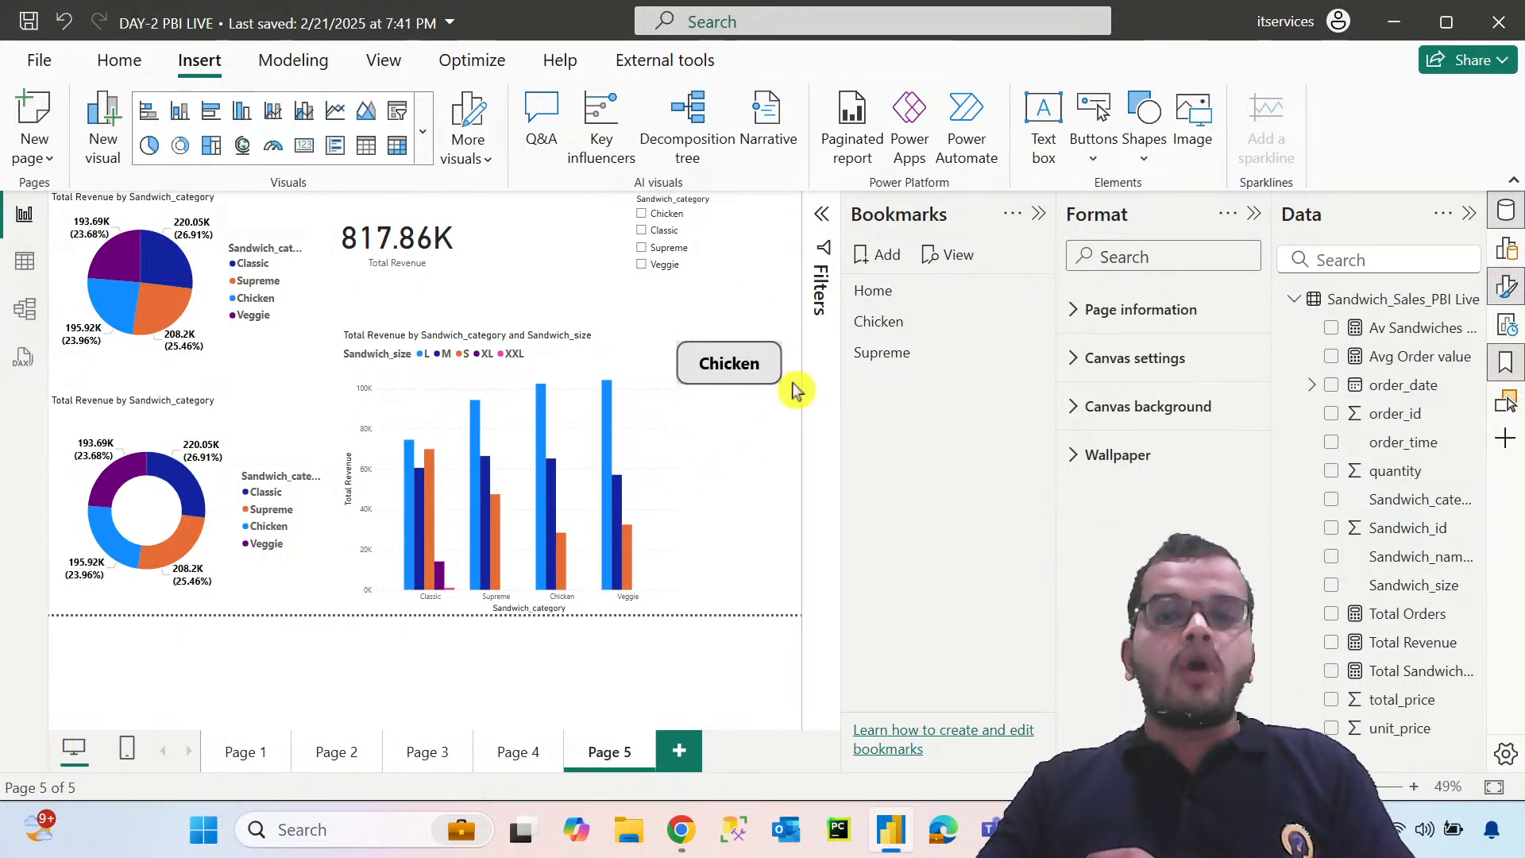
{"action": "left_click", "coordinate": [754, 378]}
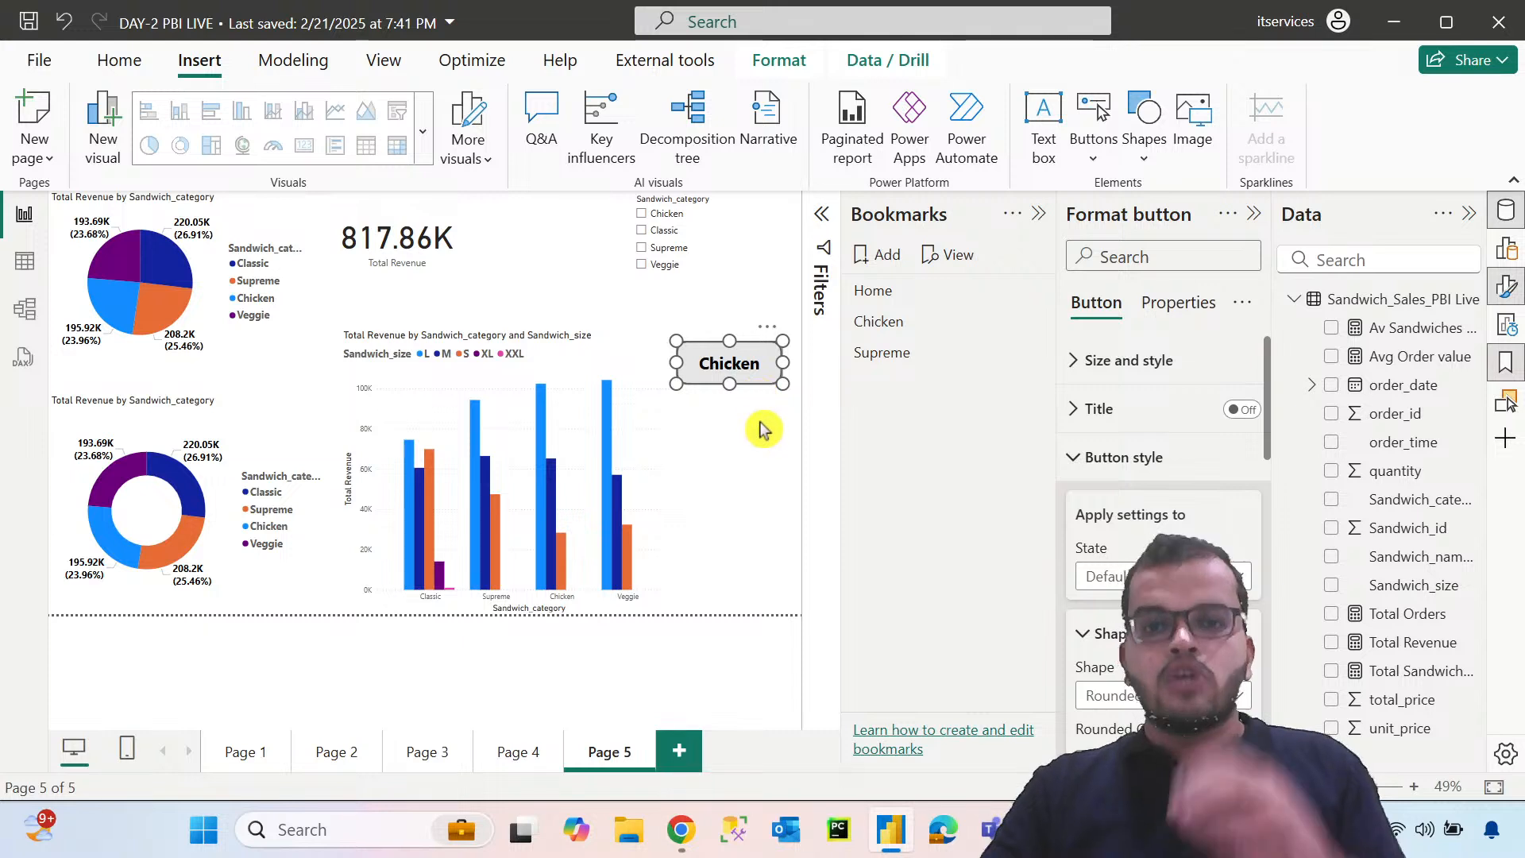
{"action": "left_click", "coordinate": [1073, 470]}
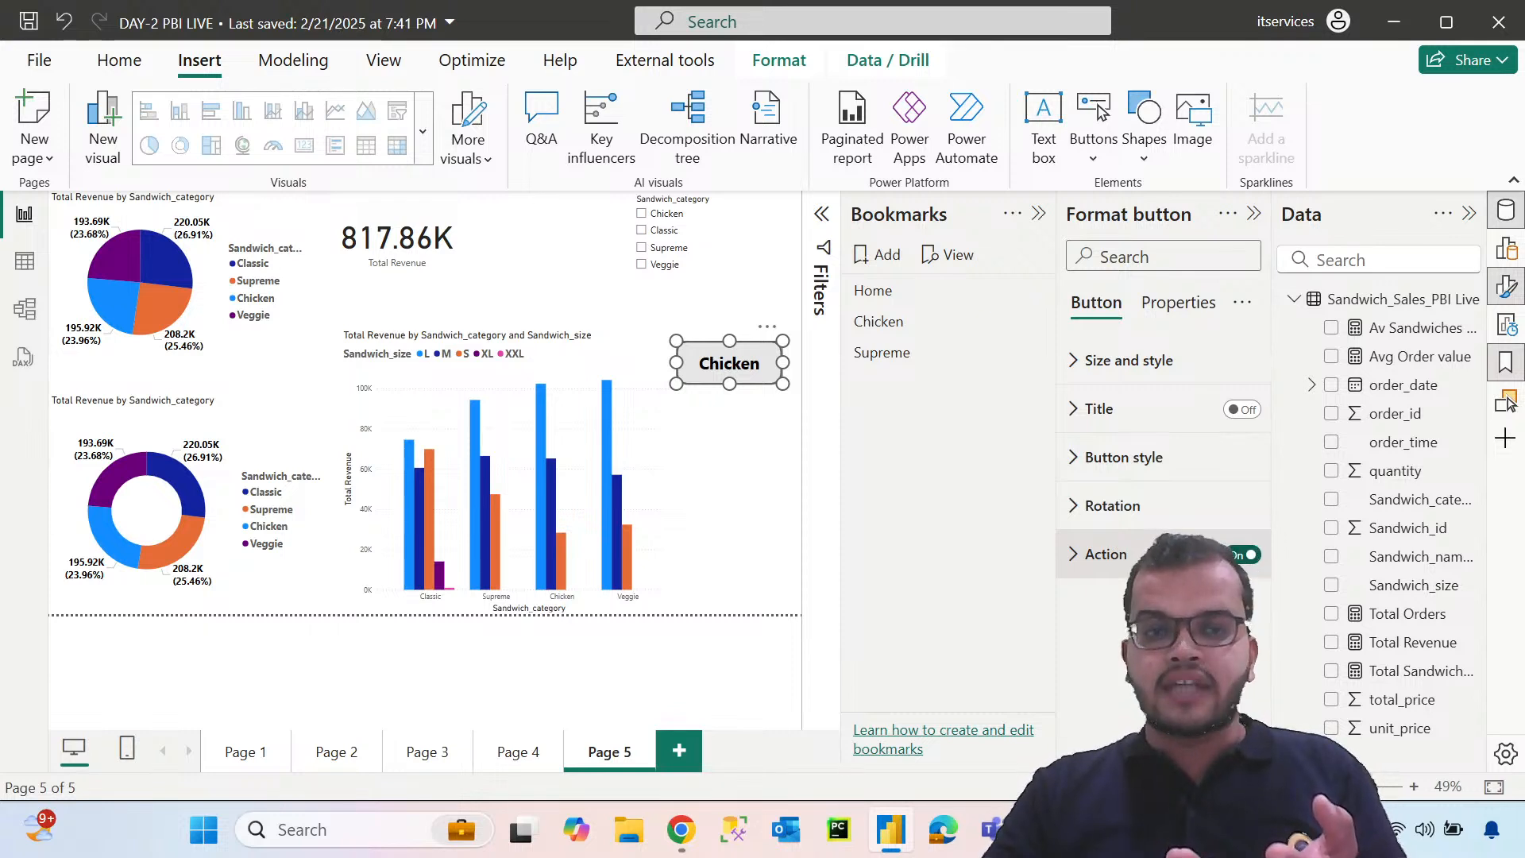
{"action": "left_click", "coordinate": [1079, 559]}
{"action": "scroll", "coordinate": [1144, 598], "scroll_direction": "down", "scroll_amount": 3}
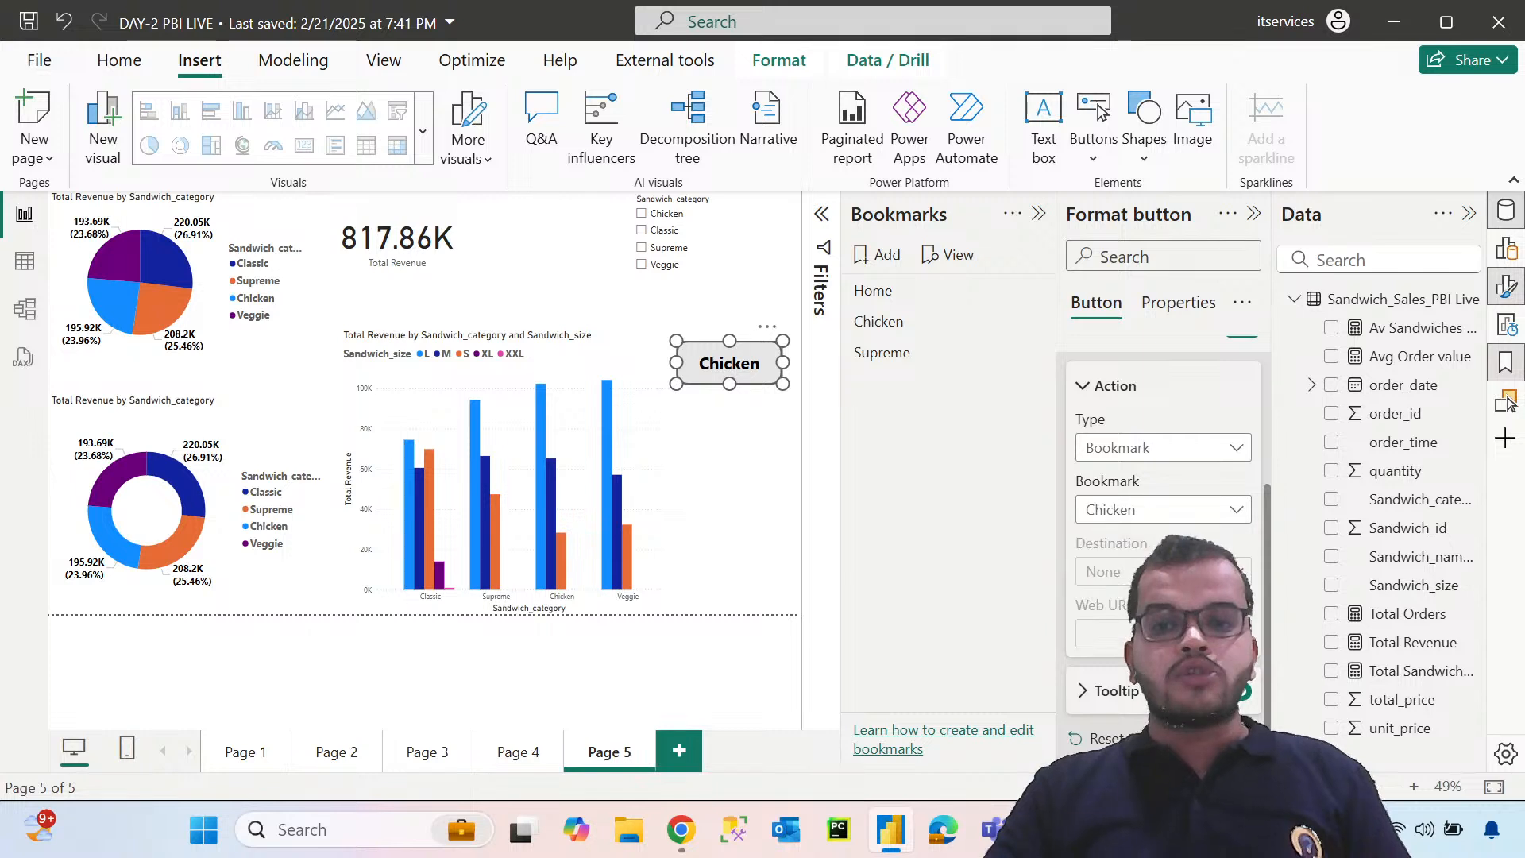
Test the Chicken button on the page and return to the Home bookmark view
{"action": "left_click", "coordinate": [755, 461]}
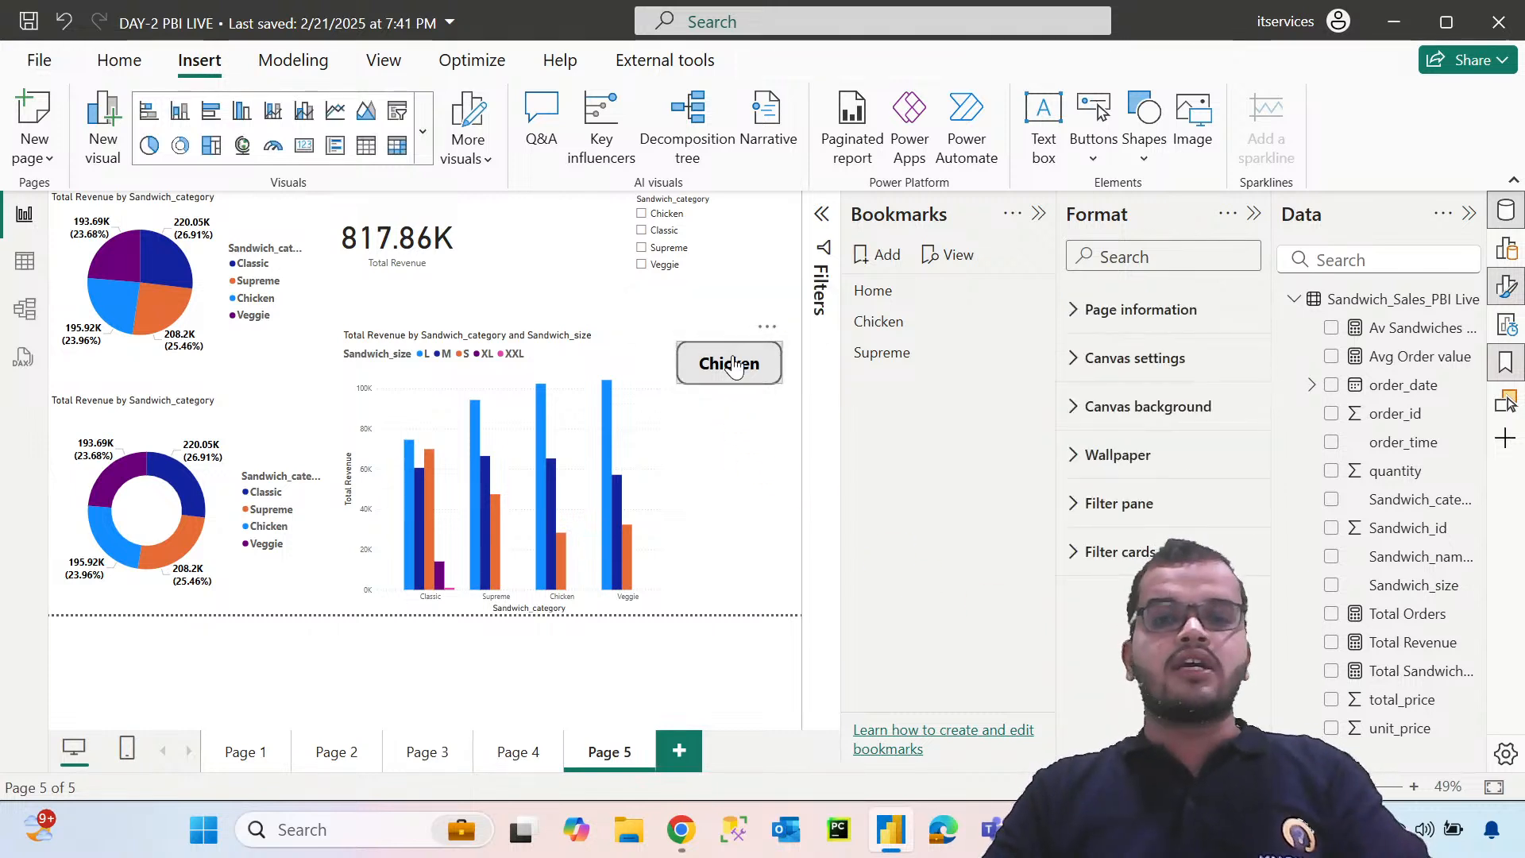
{"action": "left_click", "coordinate": [734, 365], "text": "ctrl"}
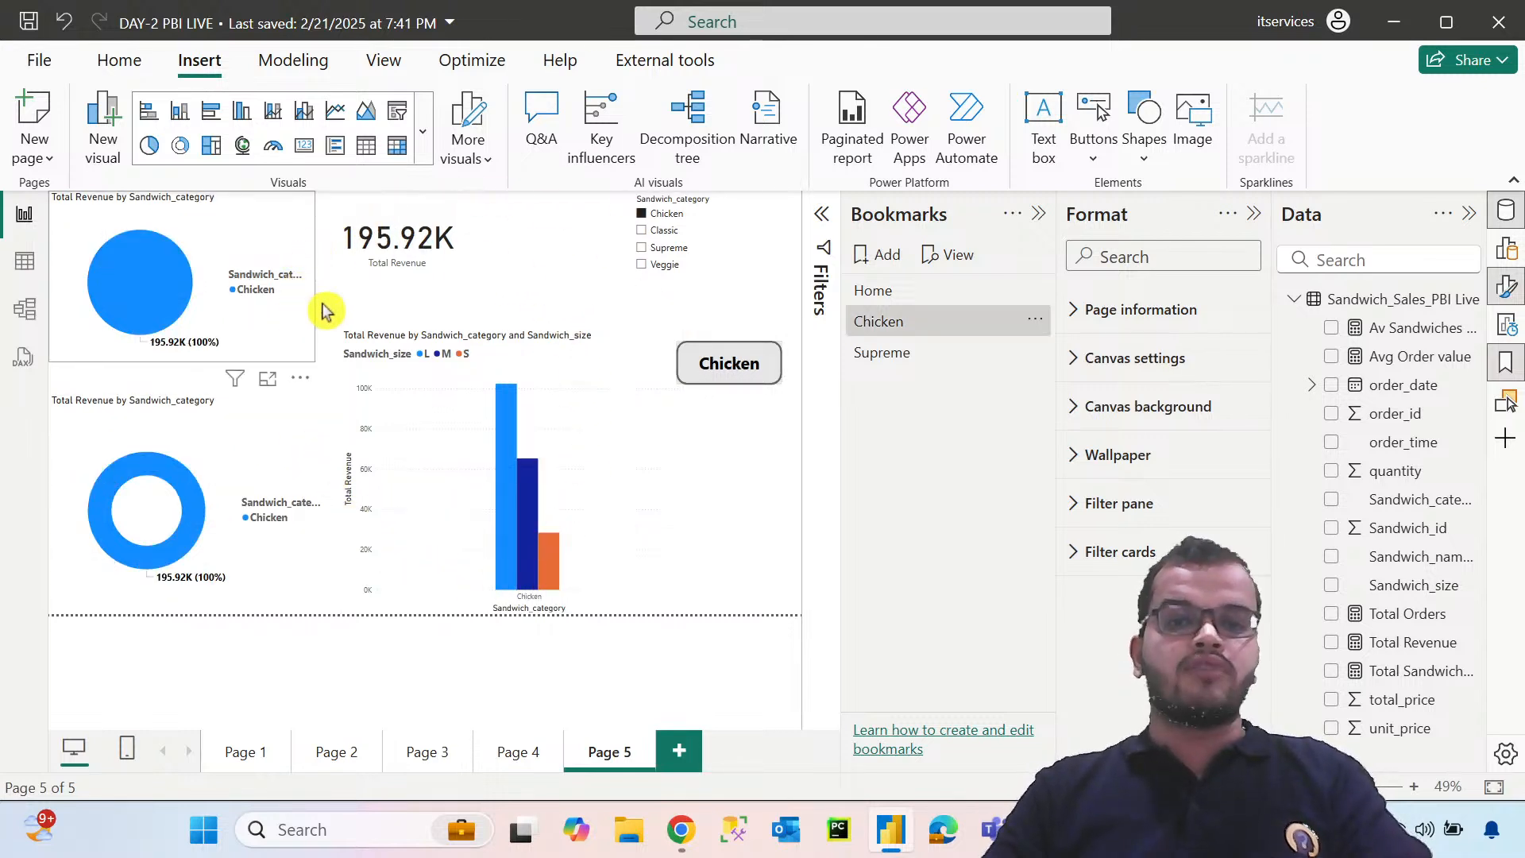
{"action": "left_click", "coordinate": [908, 295]}
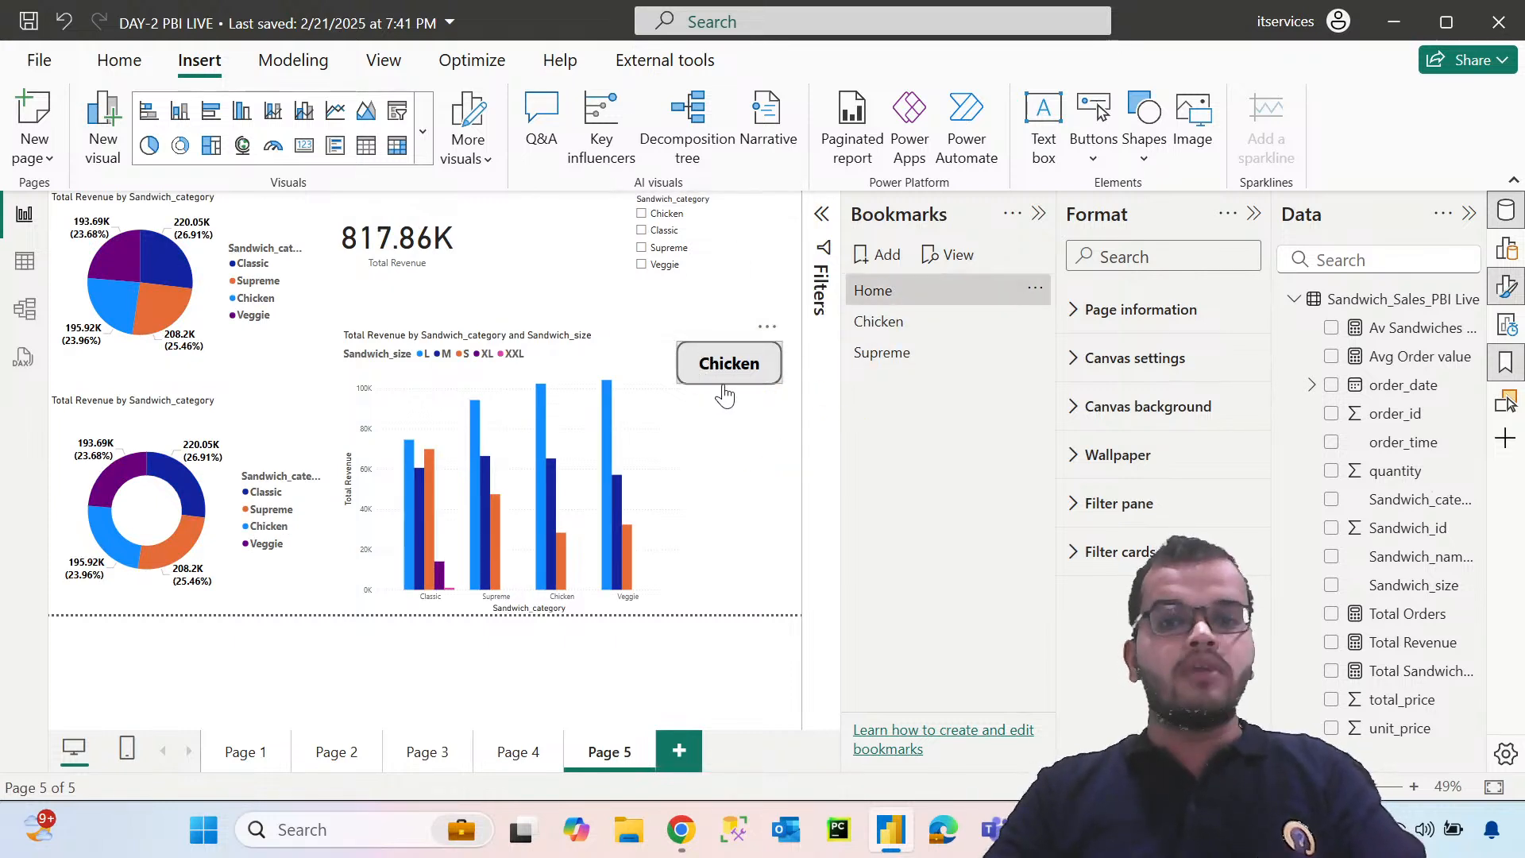
Insert another blank button and place it directly below the Chicken button
{"action": "left_click", "coordinate": [1088, 153]}
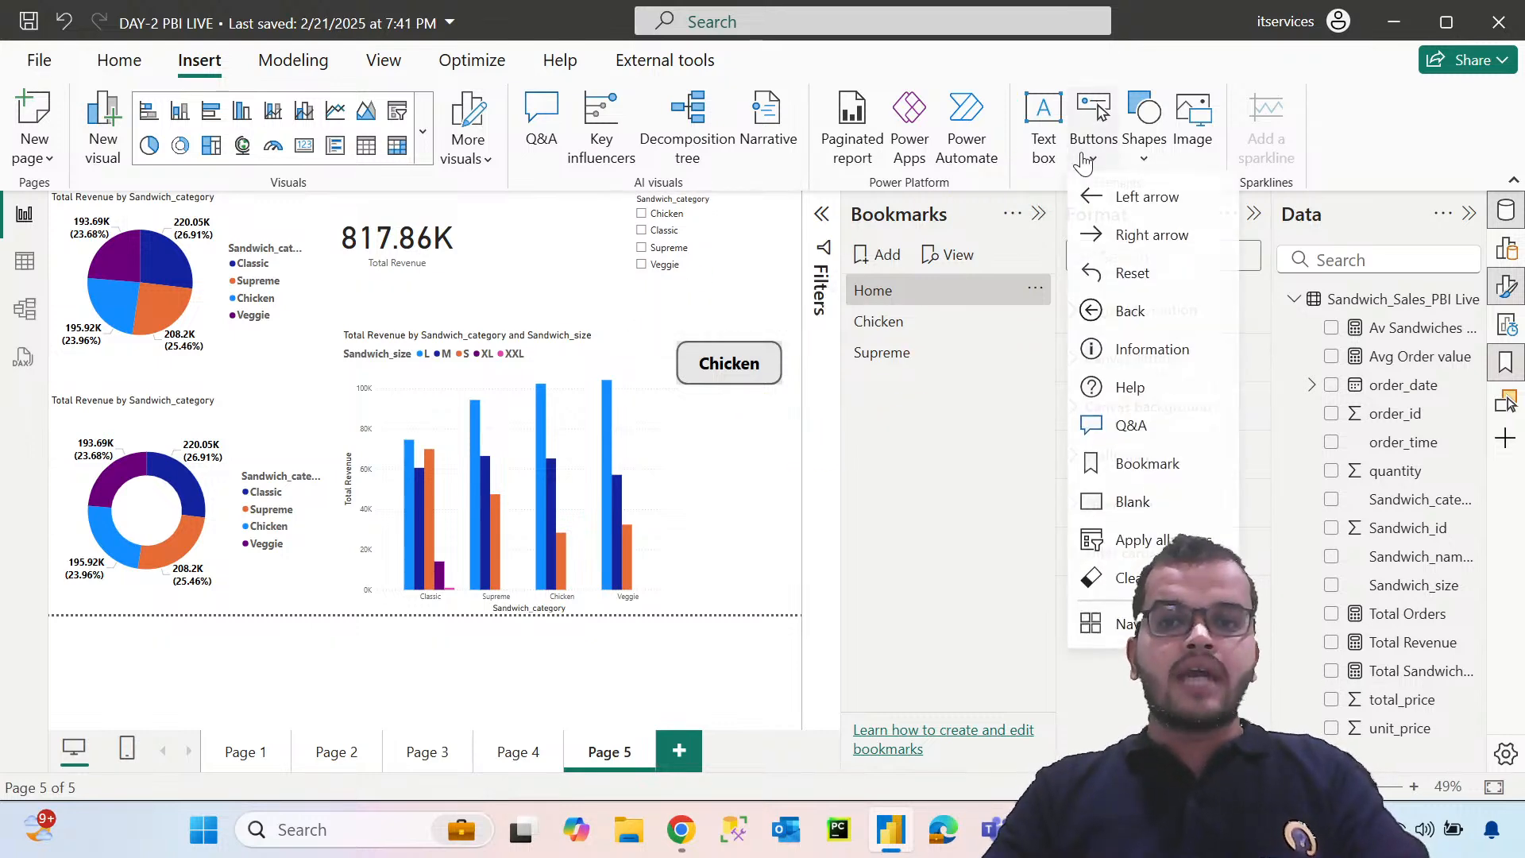
{"action": "left_click", "coordinate": [1131, 503]}
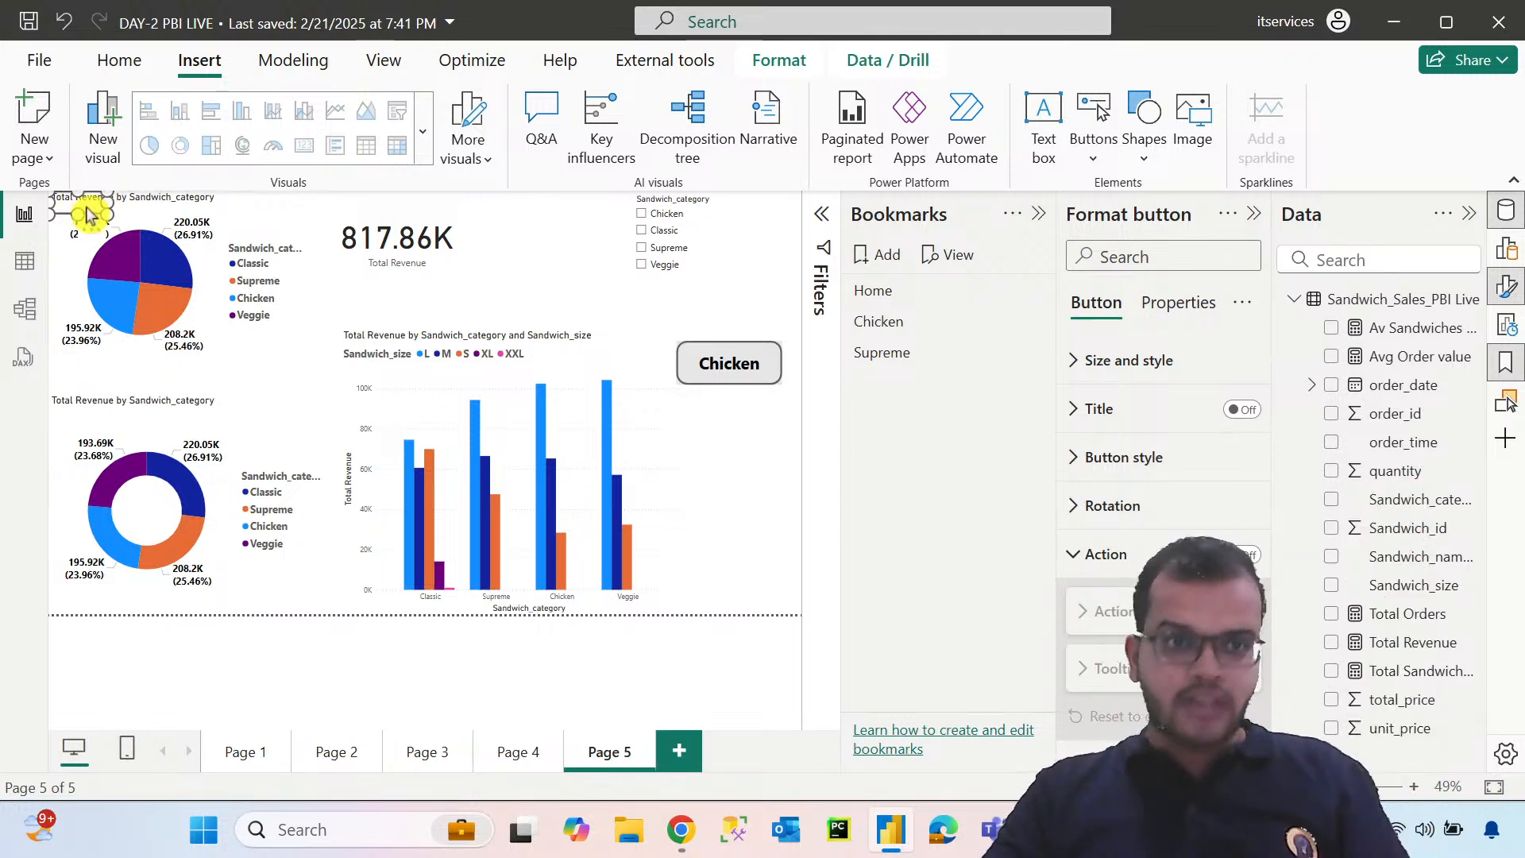
{"action": "left_click_drag", "start_coordinate": [87, 213], "coordinate": [788, 457]}
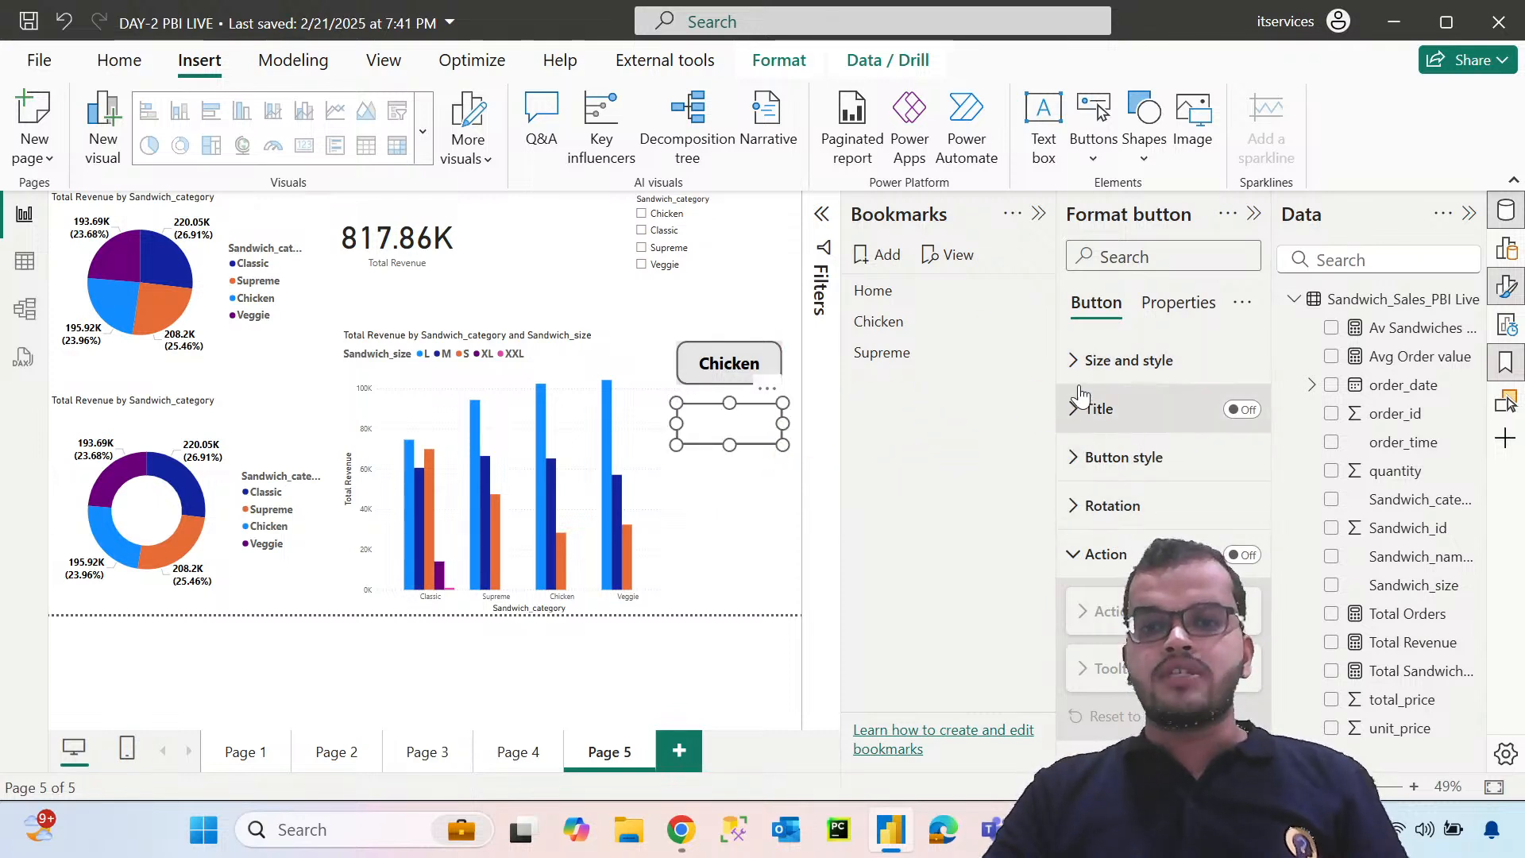
Turn on the new blank button's background and set its colour to light grey
{"action": "left_click", "coordinate": [1076, 363]}
{"action": "scroll", "coordinate": [1109, 451], "scroll_direction": "down", "scroll_amount": 2}
{"action": "scroll", "coordinate": [1143, 465], "scroll_direction": "down", "scroll_amount": 4}
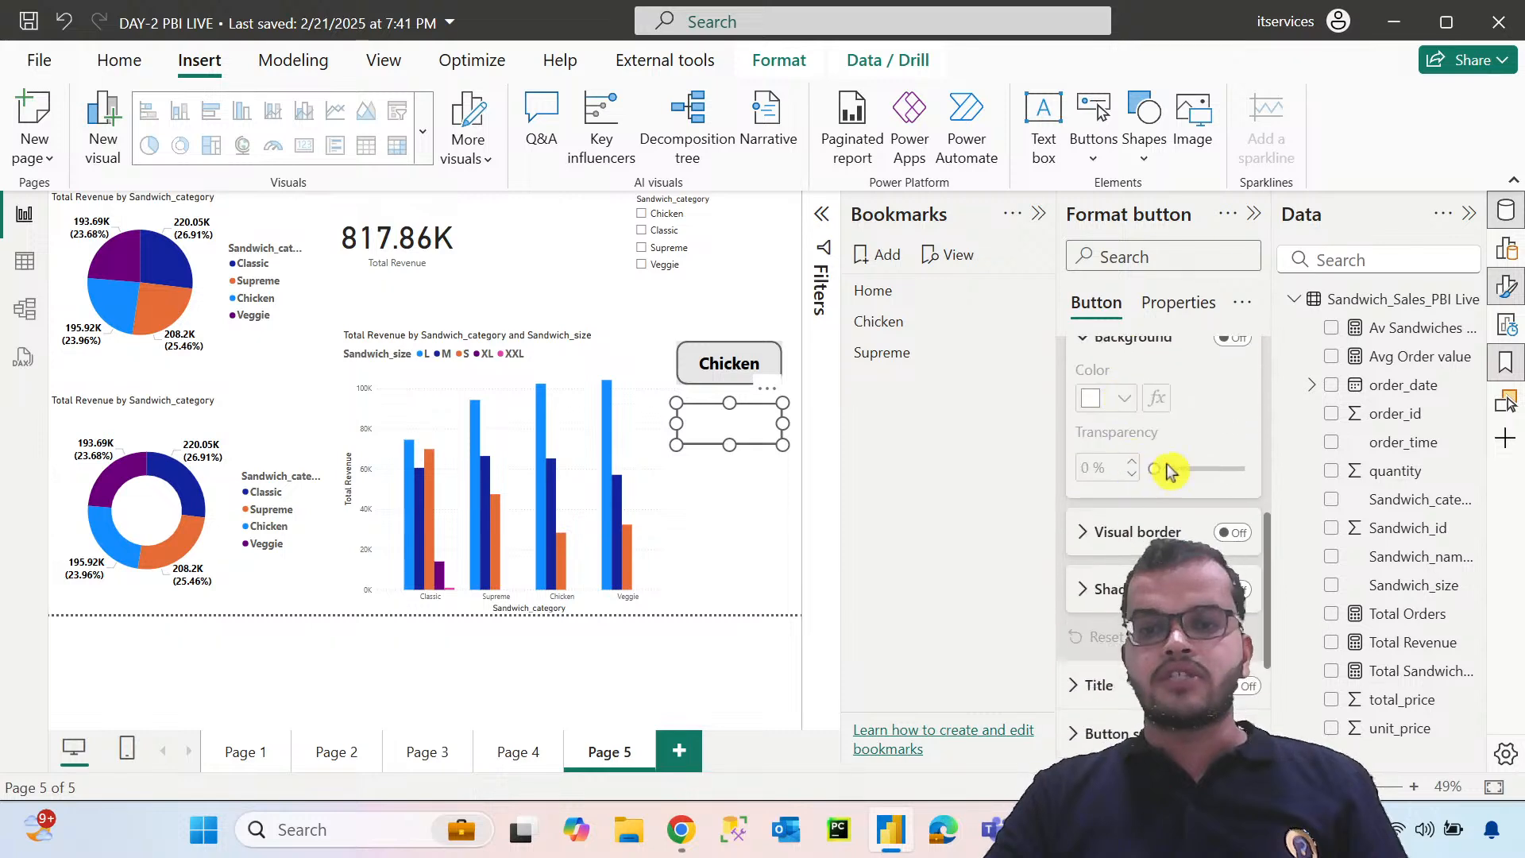
{"action": "scroll", "coordinate": [1215, 511], "scroll_direction": "up", "scroll_amount": 2}
{"action": "left_click", "coordinate": [1233, 457]}
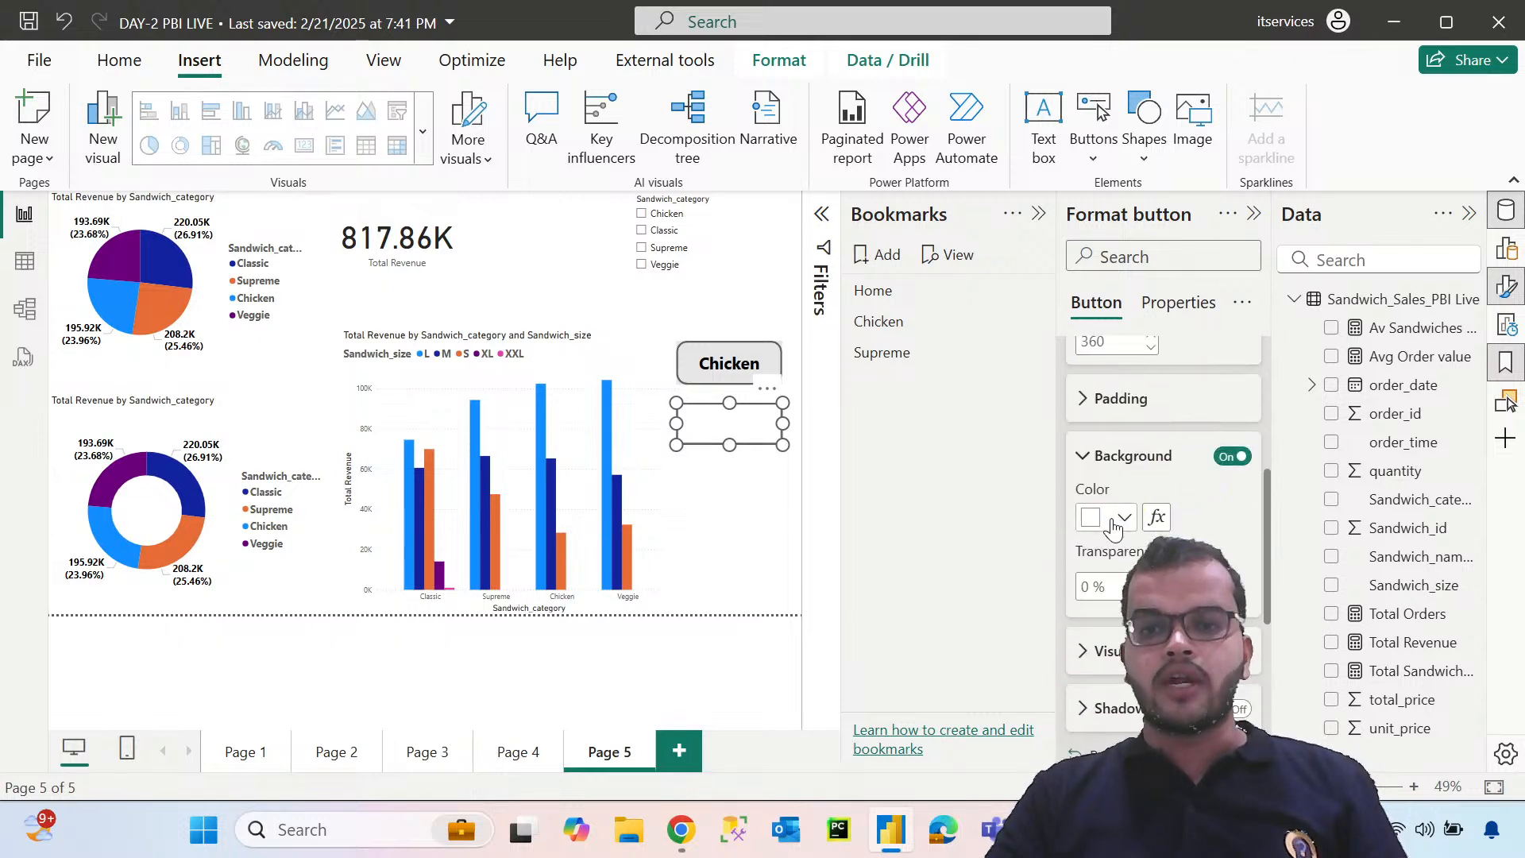
{"action": "left_click", "coordinate": [1123, 517]}
{"action": "left_click", "coordinate": [1109, 205]}
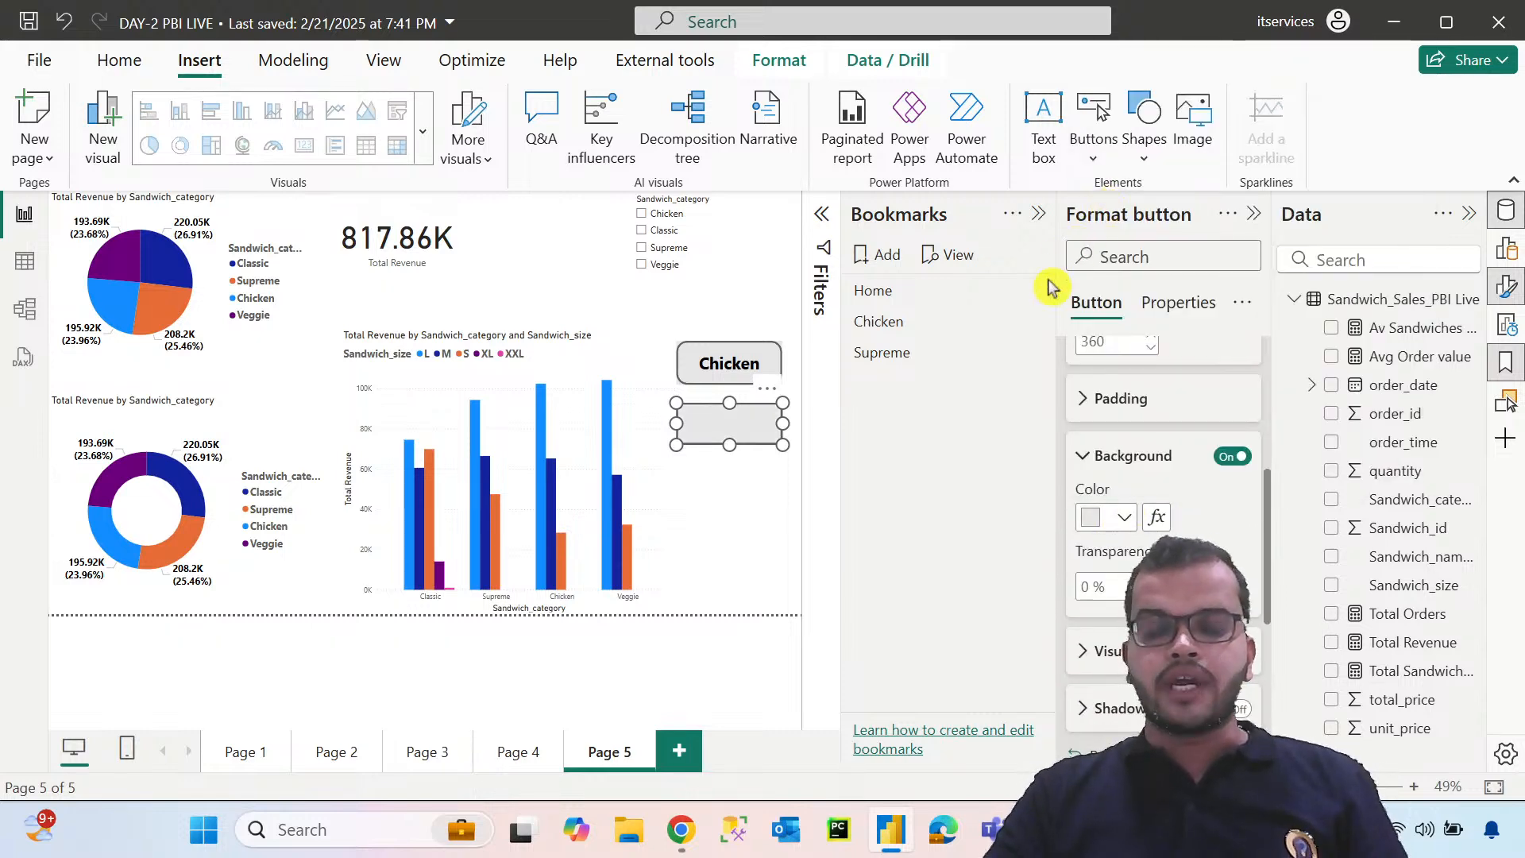
Change the shape of the blank button below the Chicken button to Rounded Rectangle
{"action": "scroll", "coordinate": [1123, 425], "scroll_direction": "up", "scroll_amount": 4}
{"action": "left_click", "coordinate": [1073, 362]}
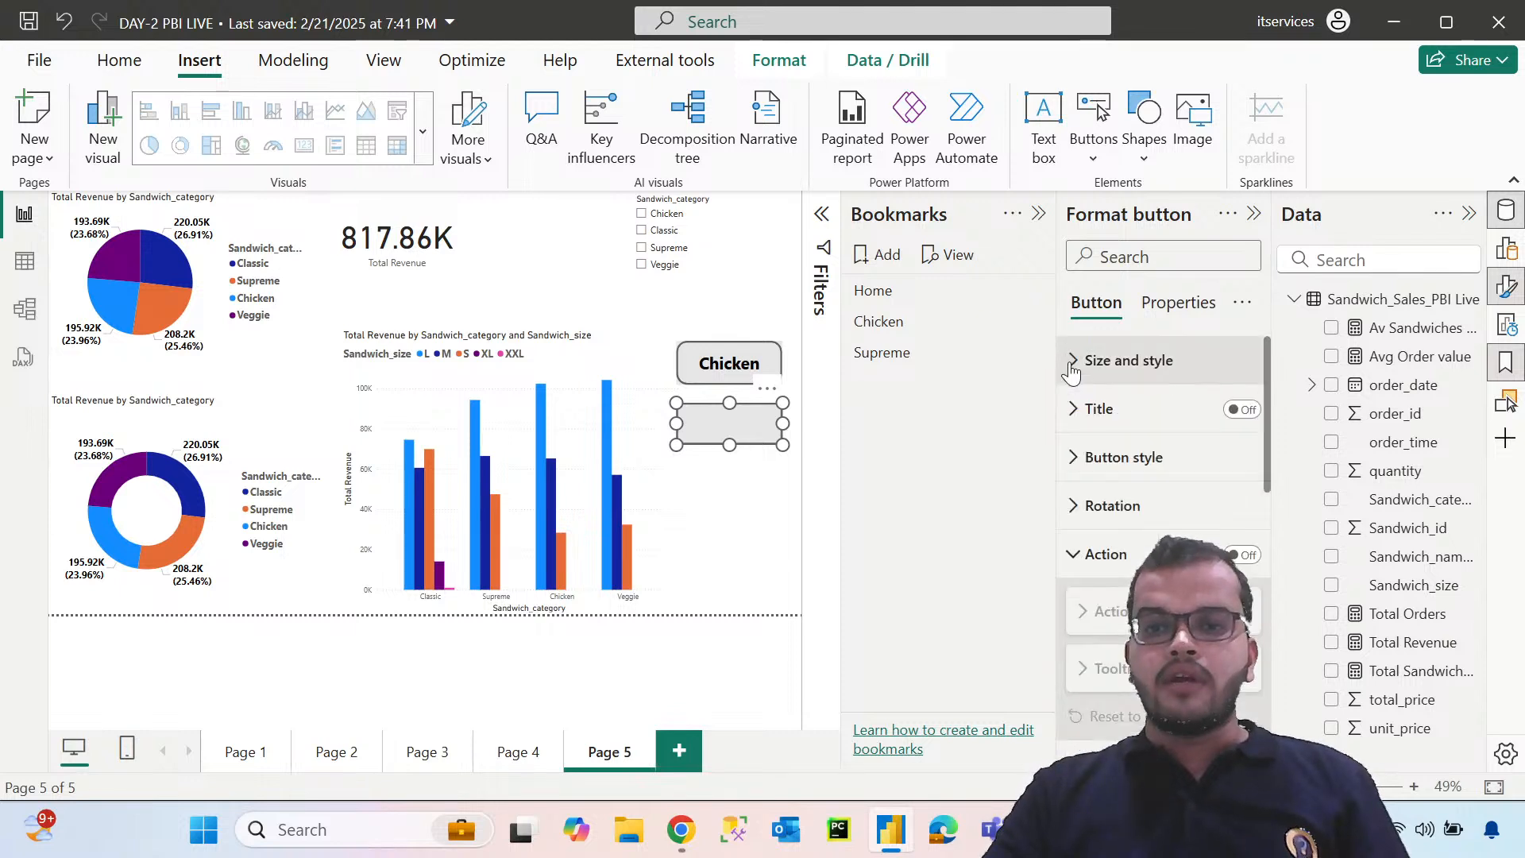
{"action": "left_click", "coordinate": [1081, 460]}
{"action": "scroll", "coordinate": [1164, 485], "scroll_direction": "down", "scroll_amount": 4}
{"action": "left_click", "coordinate": [1168, 459]}
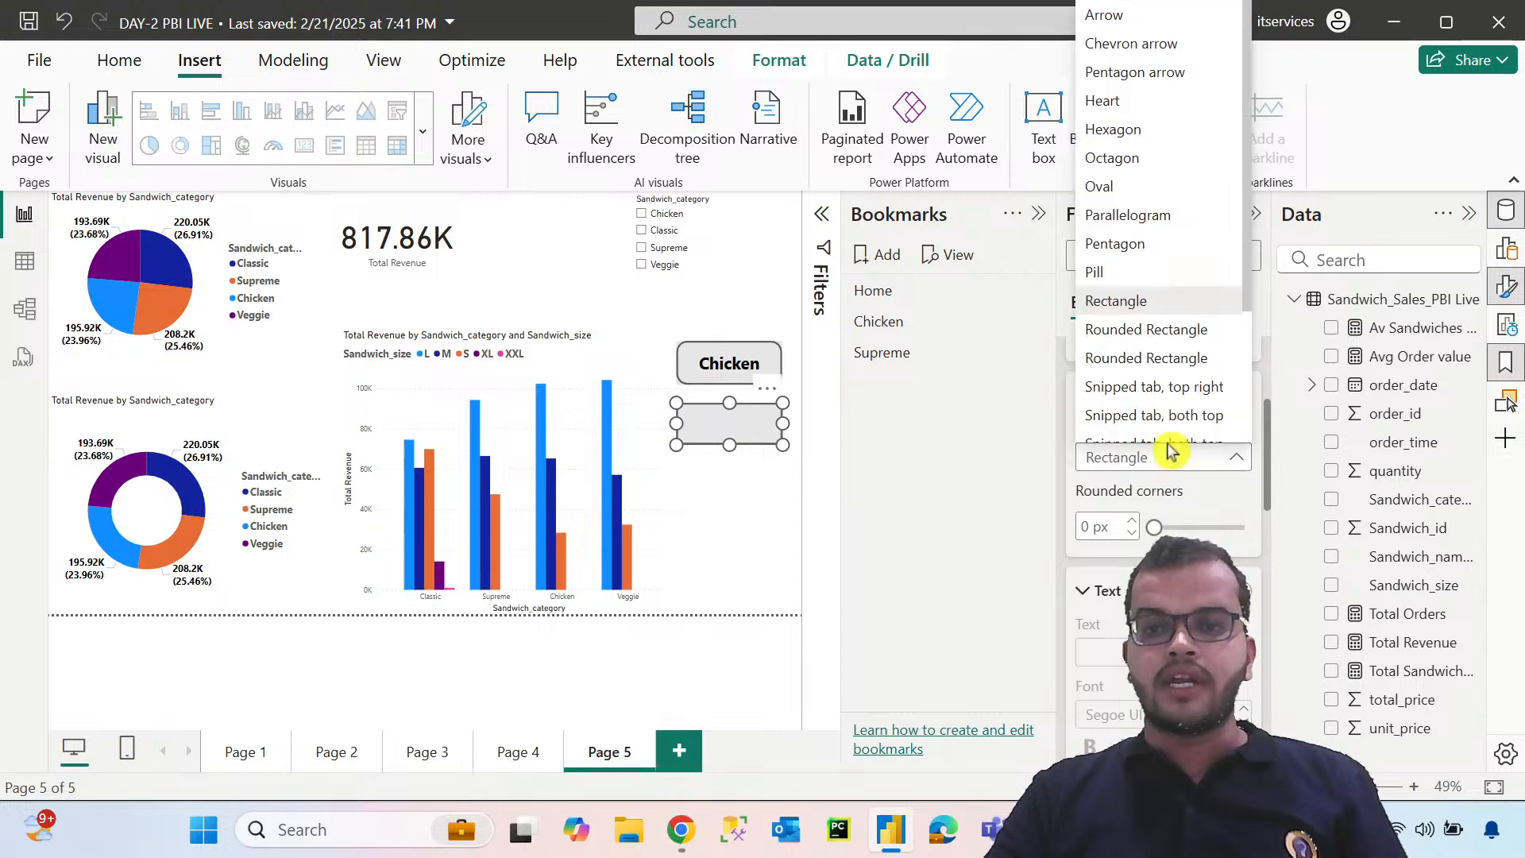
{"action": "left_click", "coordinate": [1160, 328]}
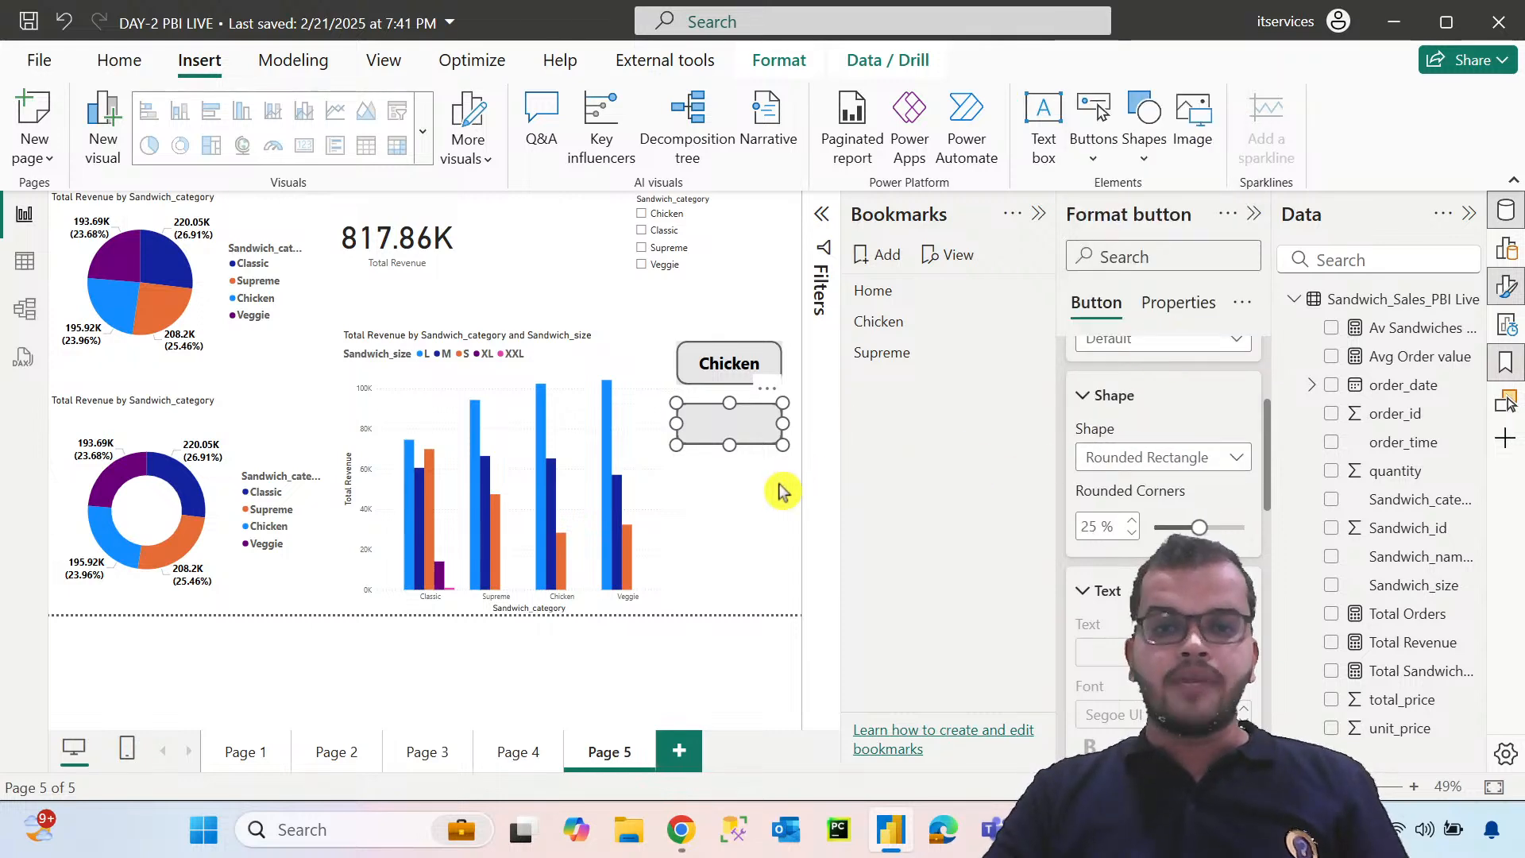
{"action": "left_click", "coordinate": [742, 451]}
{"action": "left_click", "coordinate": [754, 443]}
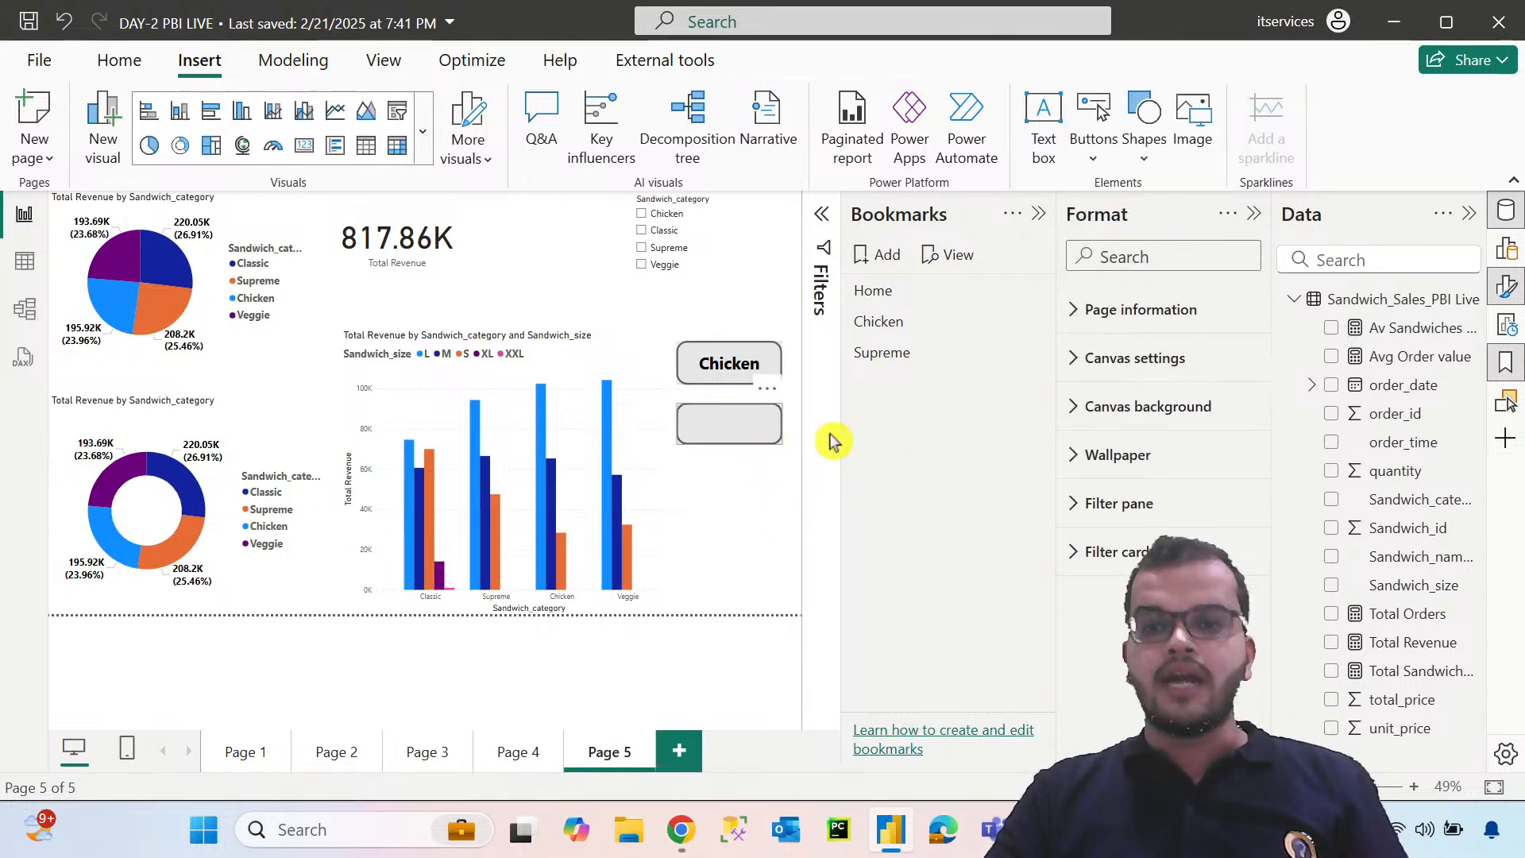
Turn on the blank button's action and look through its button style and size settings
{"action": "left_click", "coordinate": [1077, 459]}
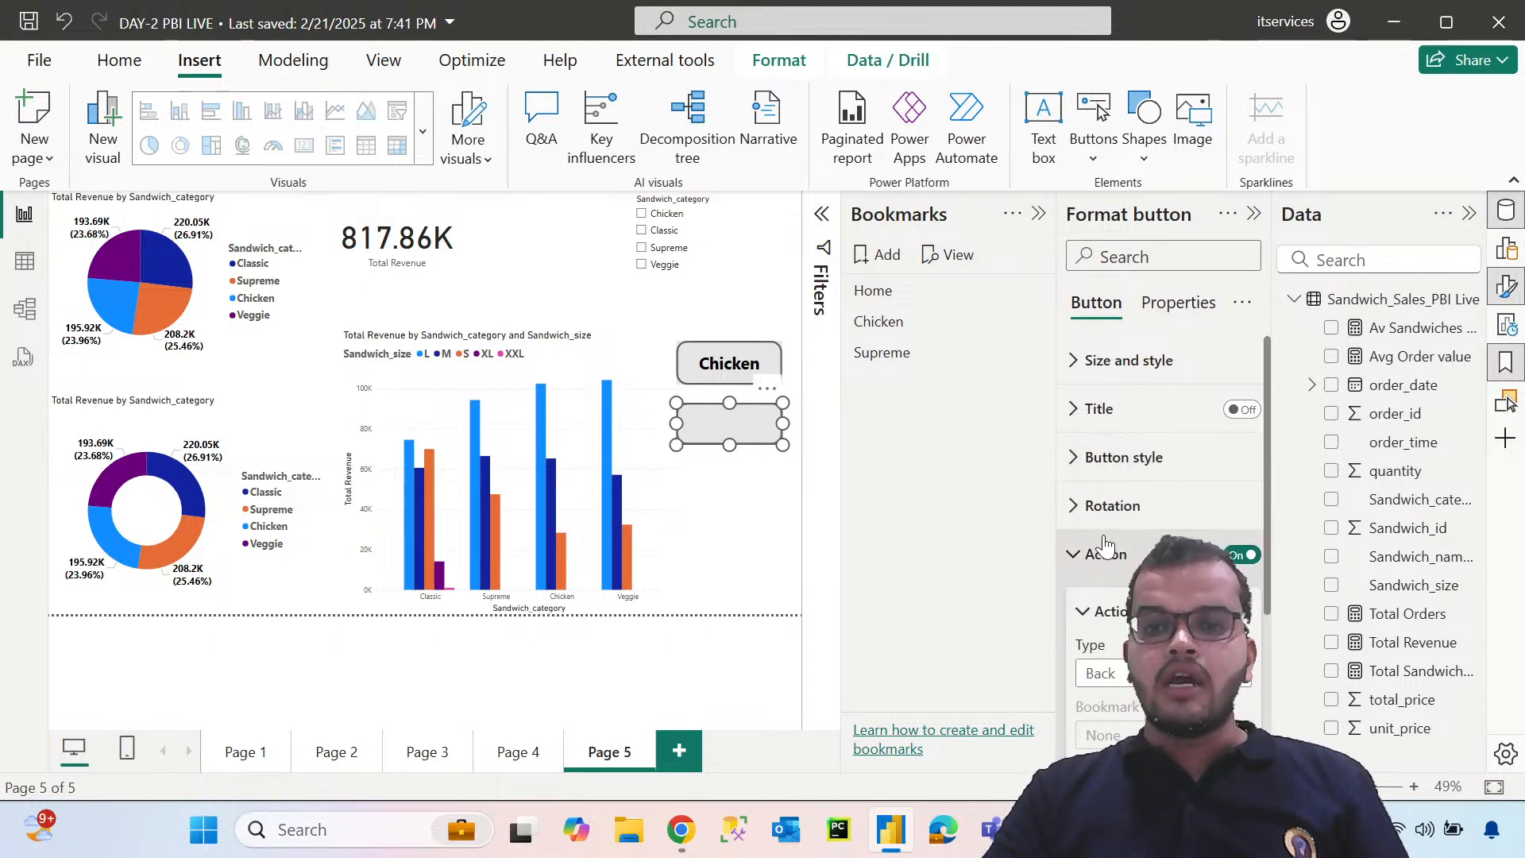
{"action": "left_click", "coordinate": [1076, 460]}
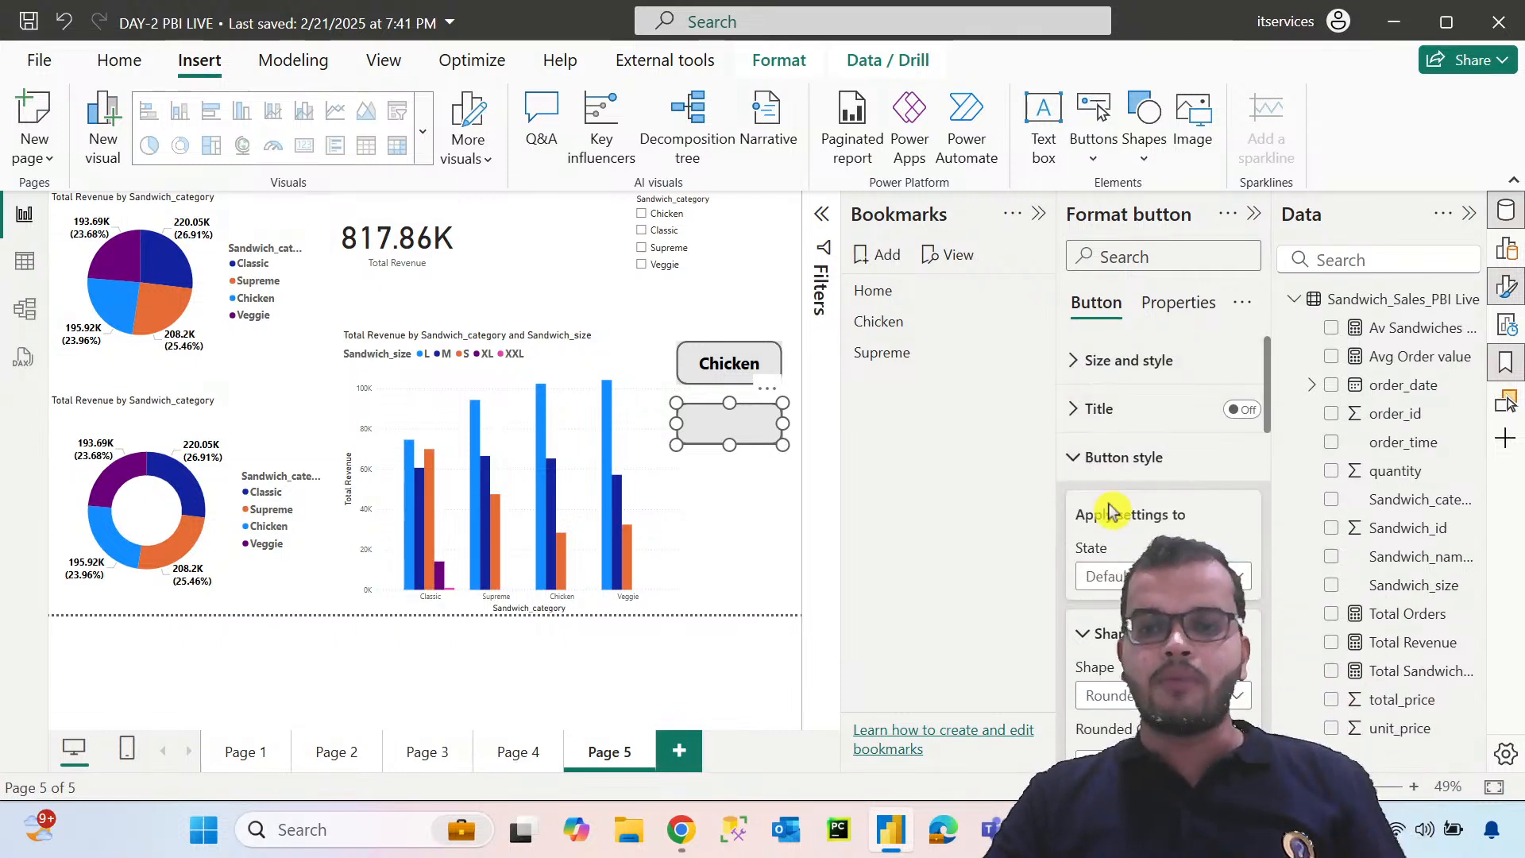
{"action": "scroll", "coordinate": [1113, 512], "scroll_direction": "down", "scroll_amount": 3}
{"action": "scroll", "coordinate": [1113, 512], "scroll_direction": "up", "scroll_amount": 3}
{"action": "left_click", "coordinate": [1075, 467]}
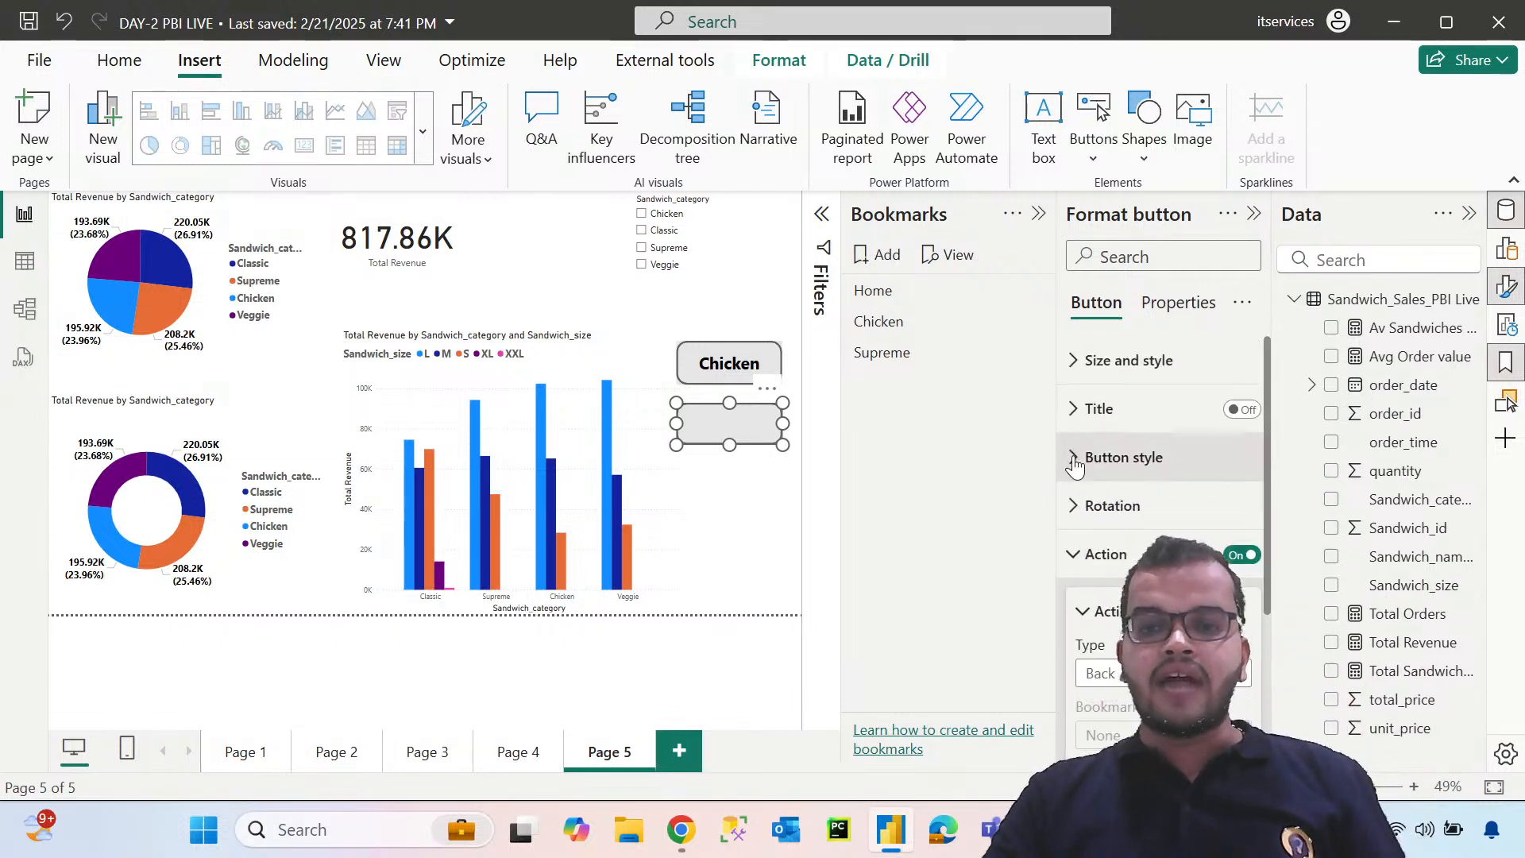
{"action": "left_click", "coordinate": [1088, 359]}
{"action": "scroll", "coordinate": [1103, 498], "scroll_direction": "down", "scroll_amount": 5}
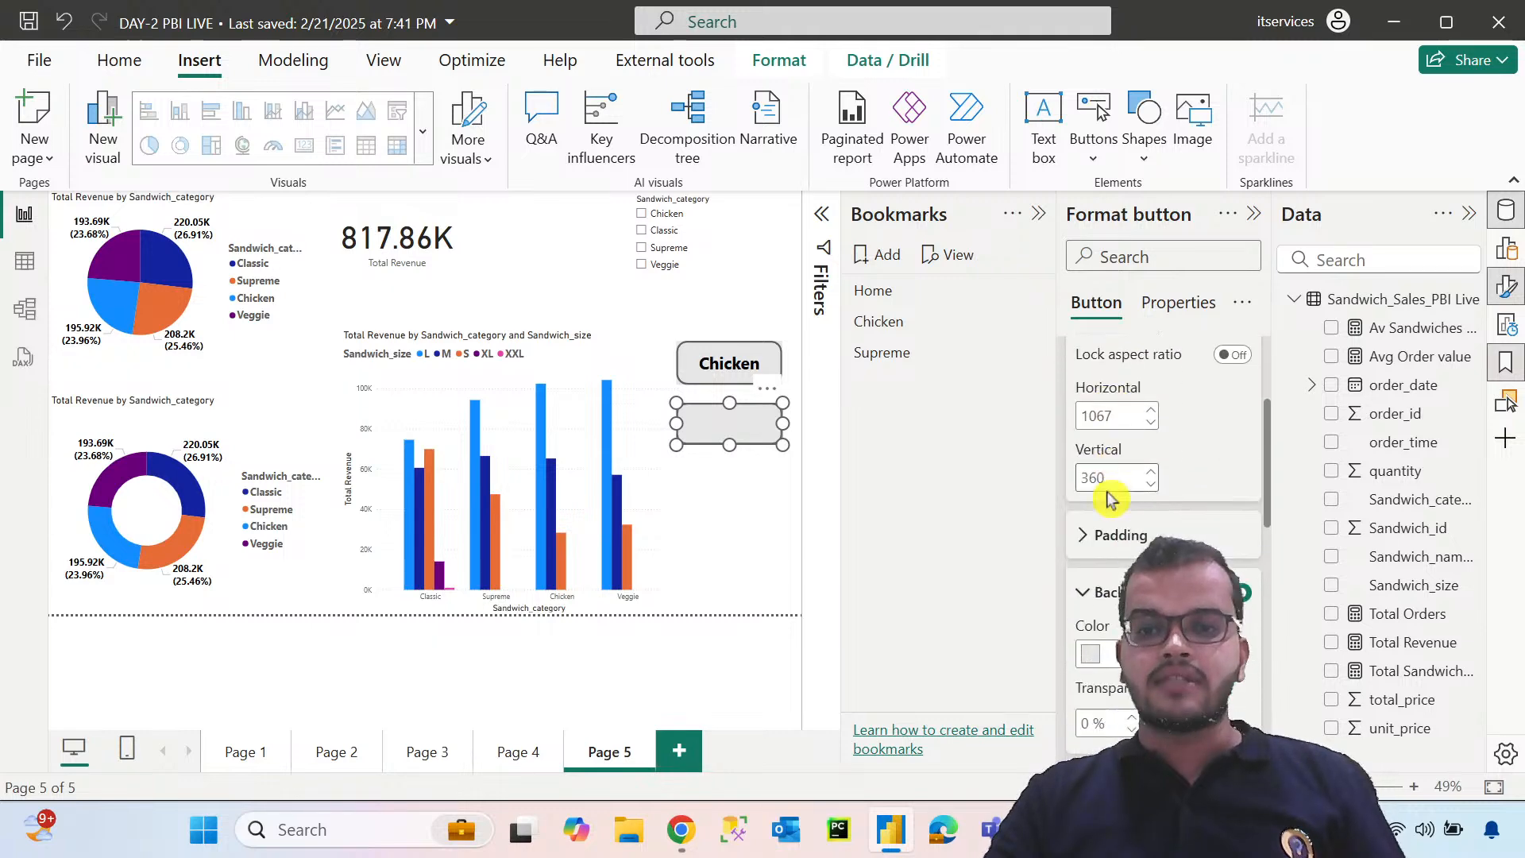
{"action": "scroll", "coordinate": [1104, 497], "scroll_direction": "up", "scroll_amount": 4}
{"action": "scroll", "coordinate": [1088, 366], "scroll_direction": "up", "scroll_amount": 2}
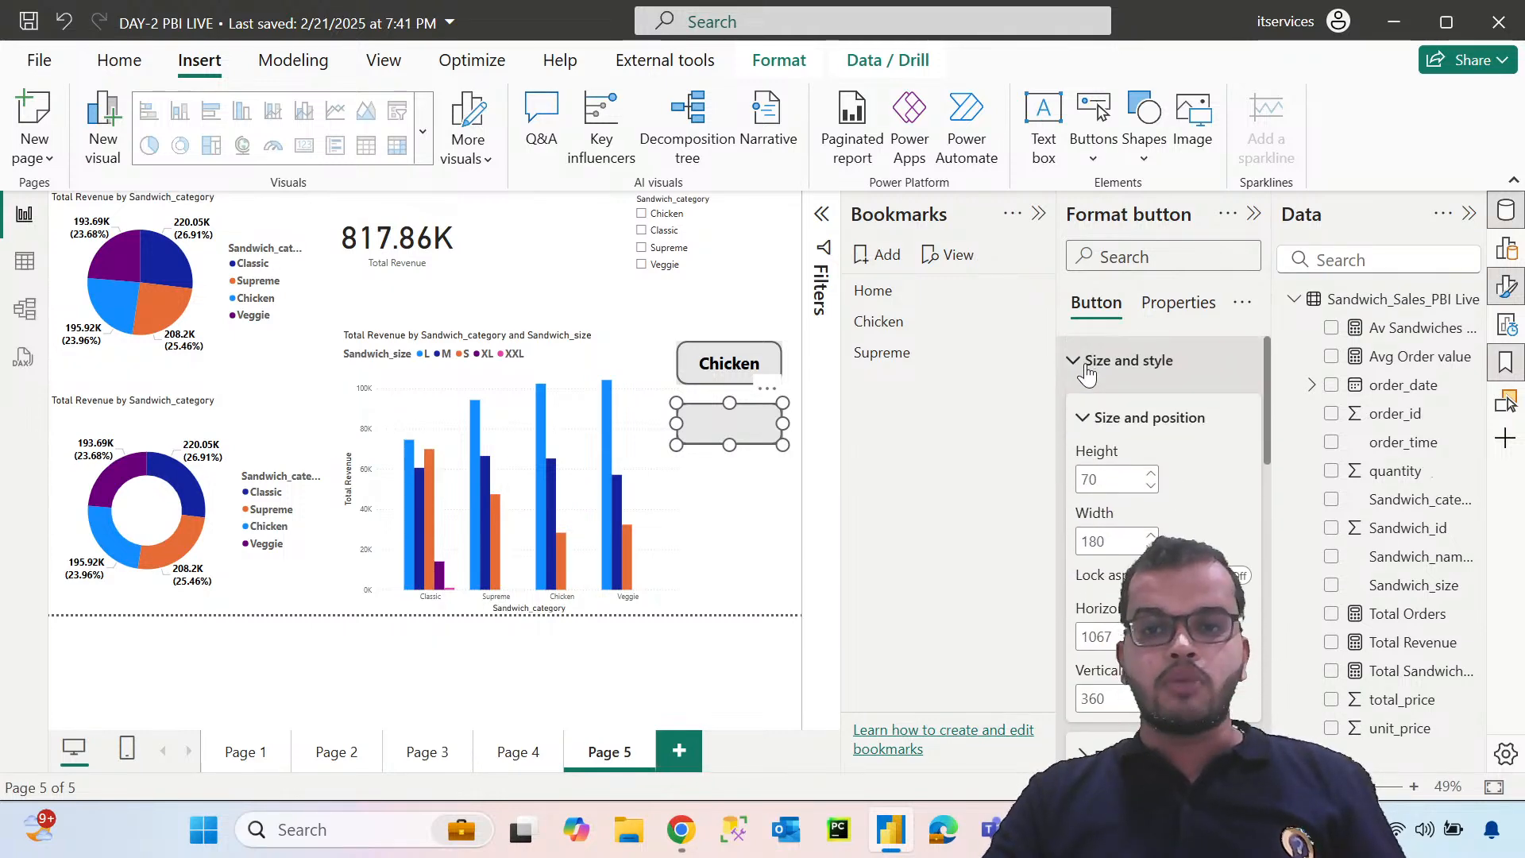
{"action": "left_click", "coordinate": [1072, 360]}
{"action": "left_click", "coordinate": [1074, 564]}
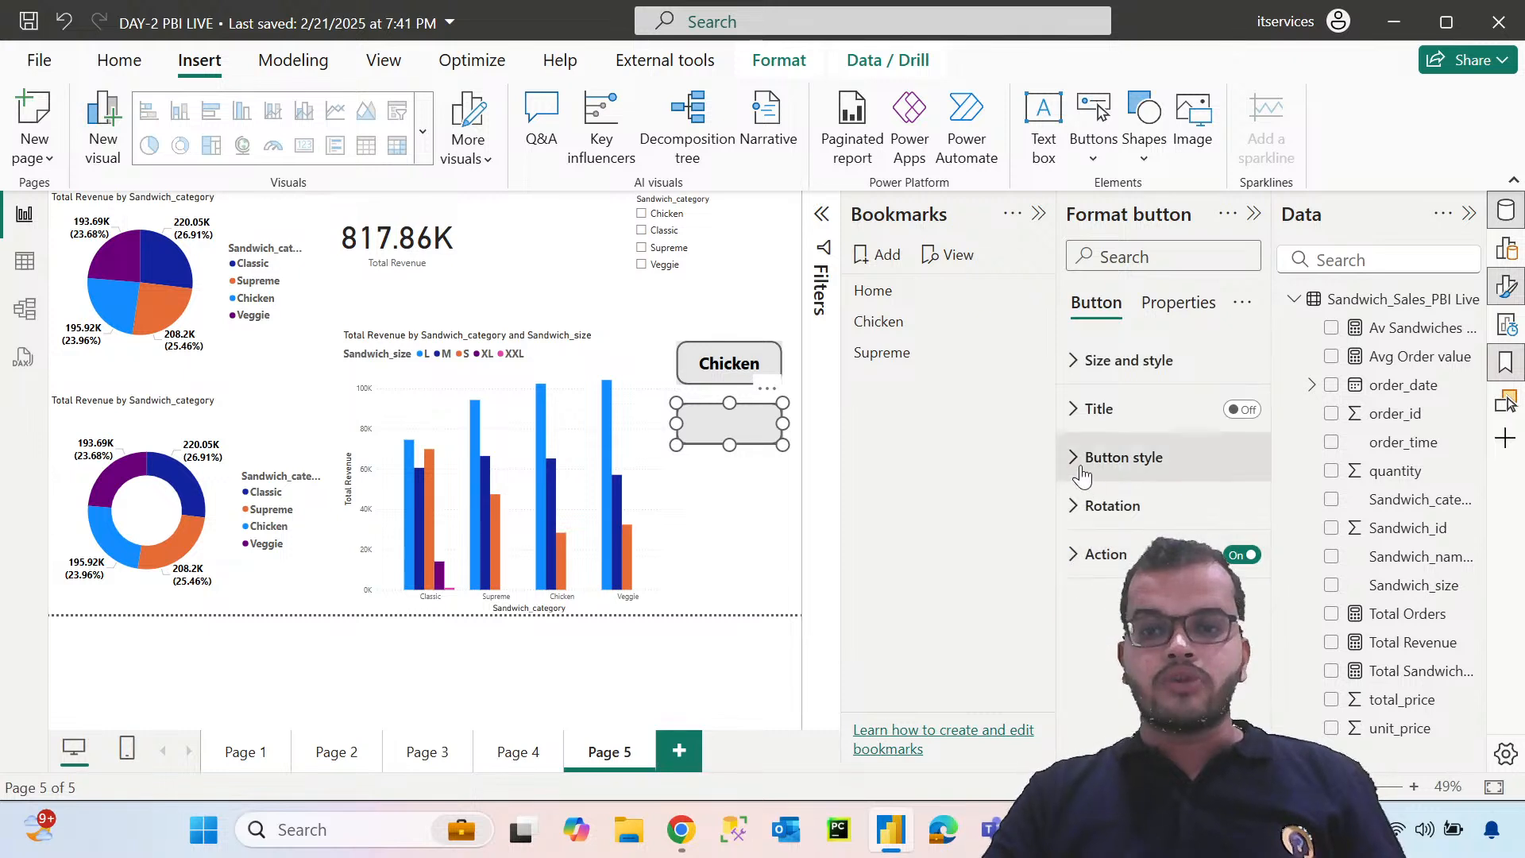
Turn on the blank button's text in its default state and enter Home as the label
{"action": "left_click", "coordinate": [1074, 458]}
{"action": "scroll", "coordinate": [1112, 508], "scroll_direction": "down", "scroll_amount": 3}
{"action": "scroll", "coordinate": [1118, 521], "scroll_direction": "down", "scroll_amount": 8}
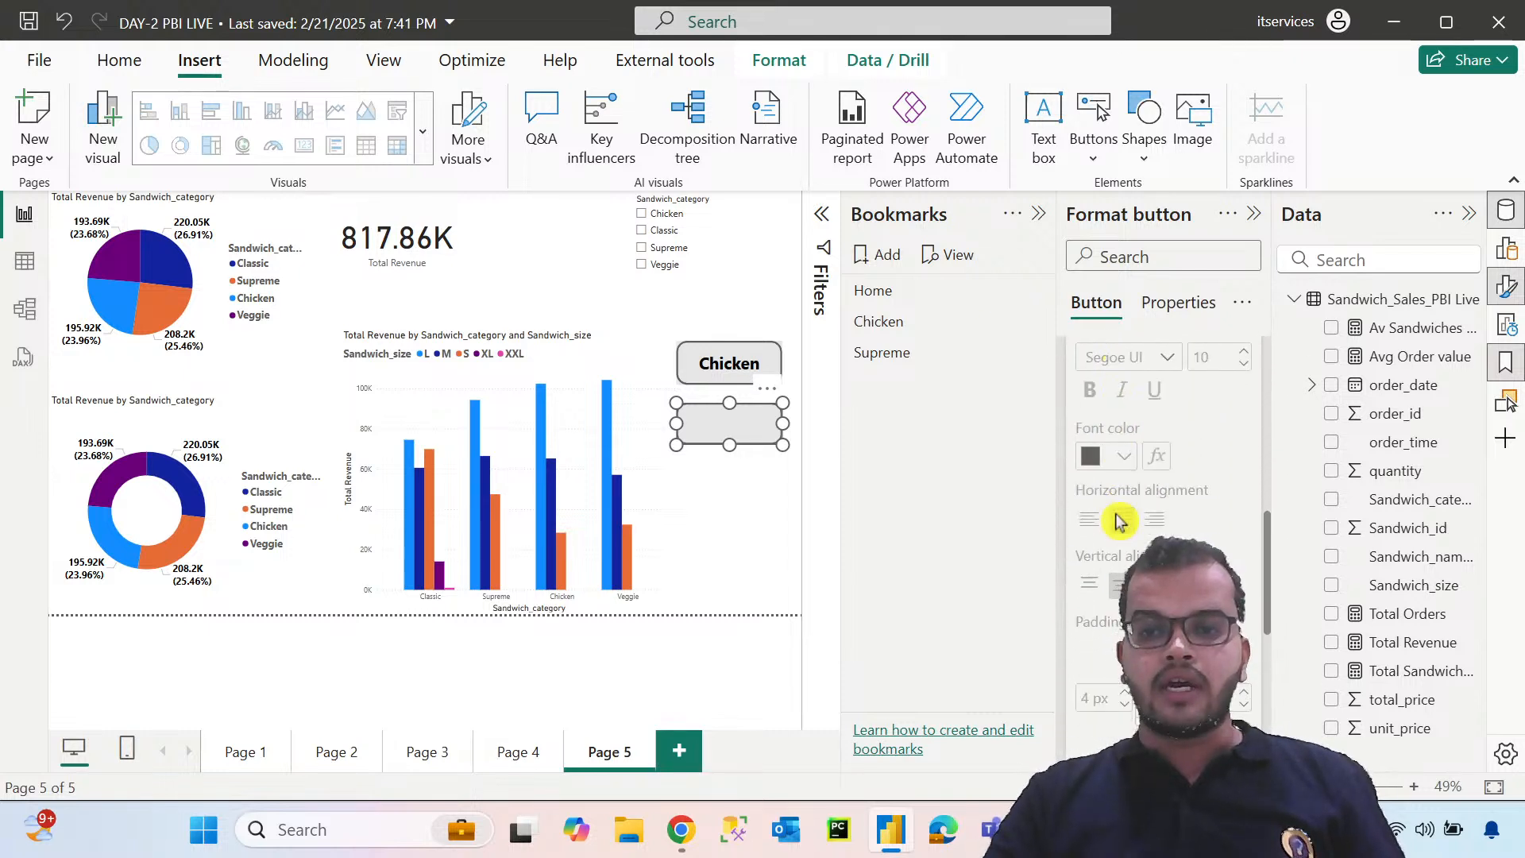
{"action": "scroll", "coordinate": [1116, 522], "scroll_direction": "up", "scroll_amount": 5}
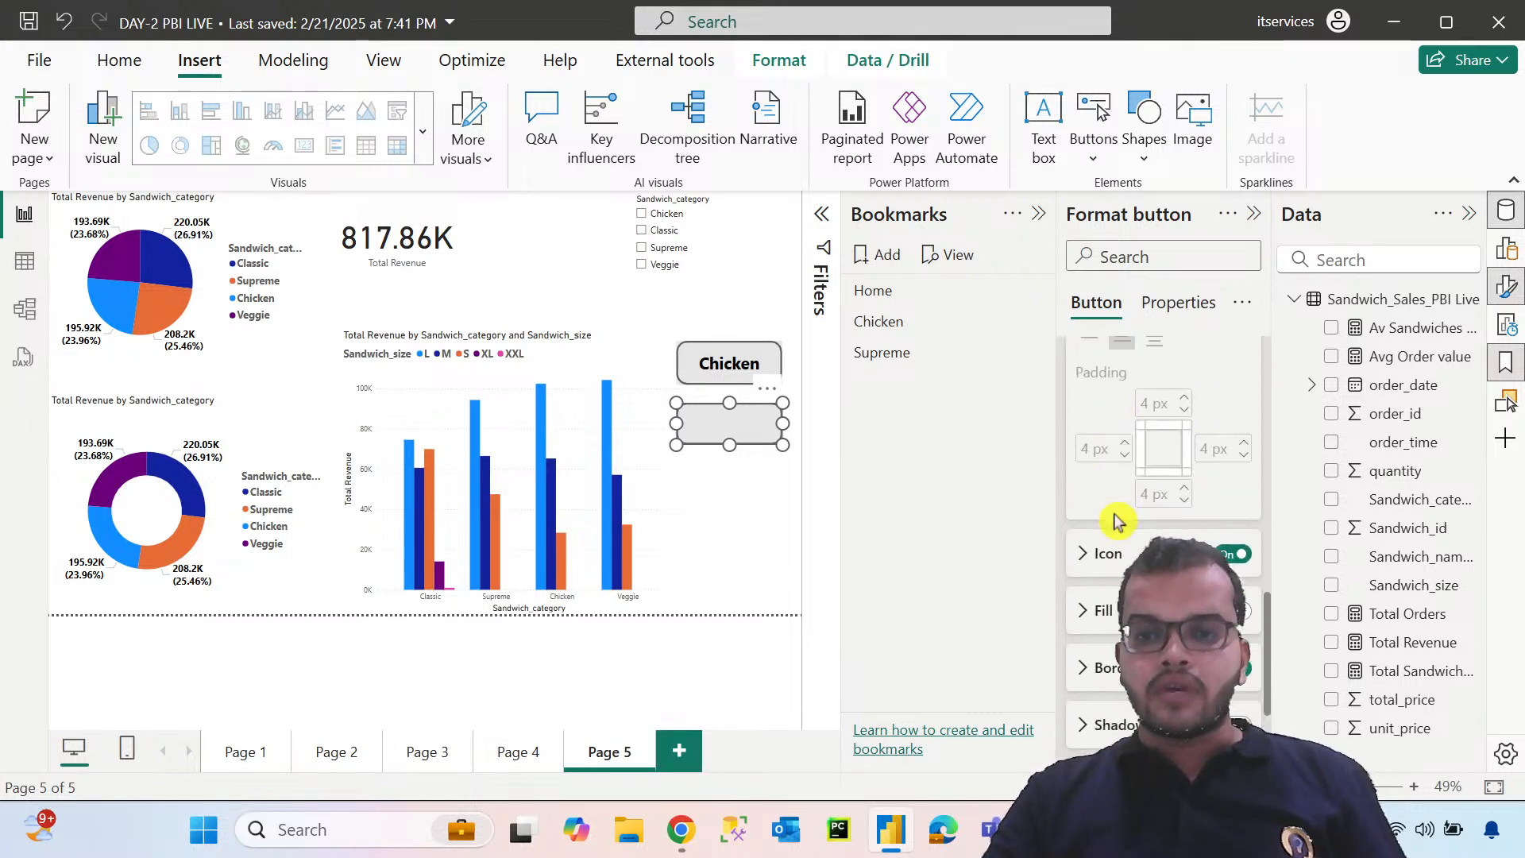
{"action": "scroll", "coordinate": [1112, 527], "scroll_direction": "up", "scroll_amount": 2}
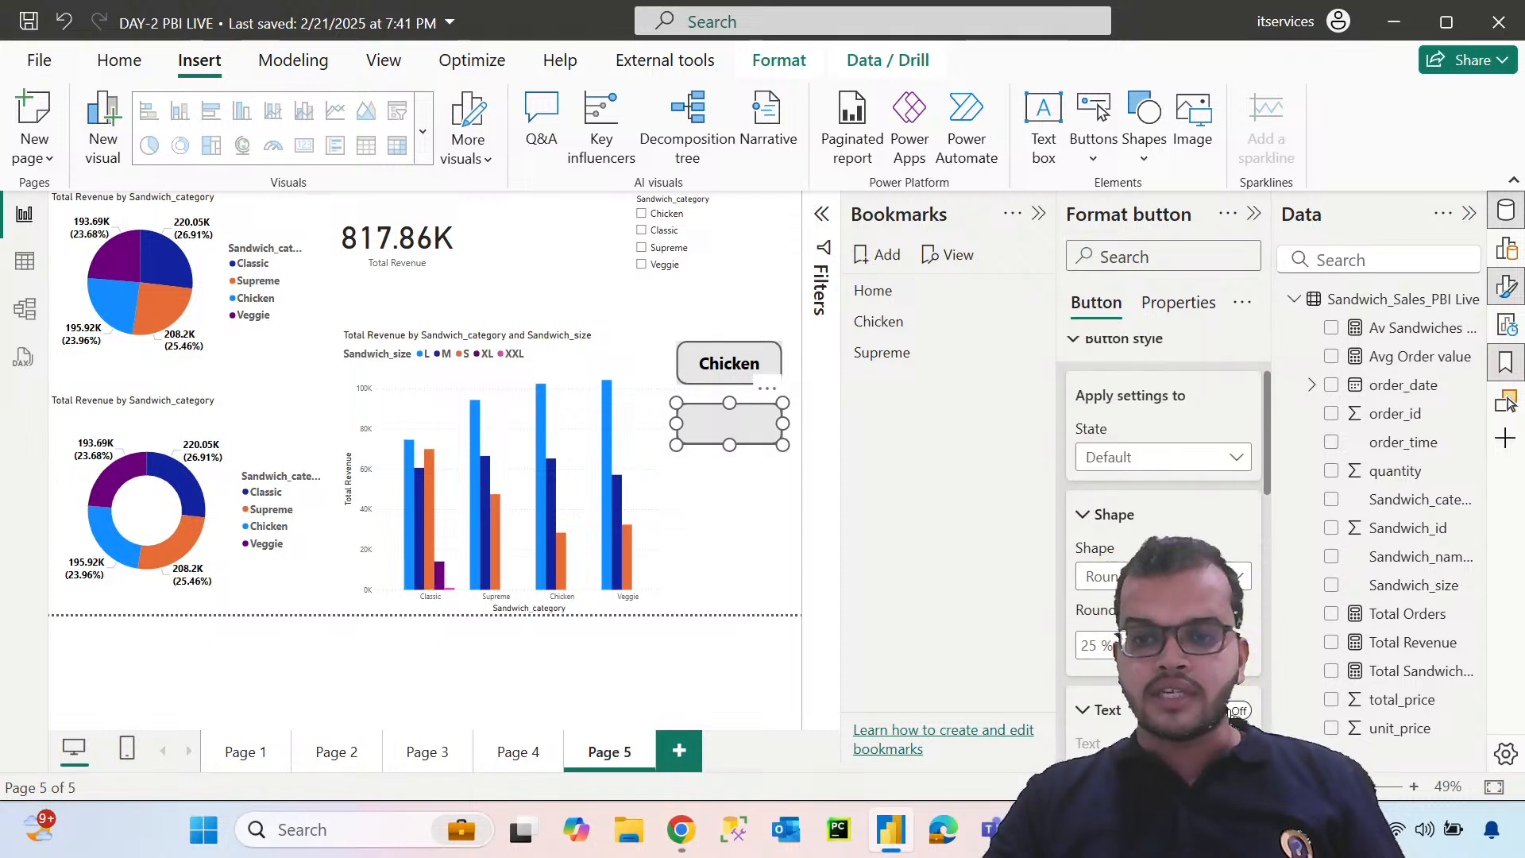
{"action": "scroll", "coordinate": [1252, 667], "scroll_direction": "down", "scroll_amount": 5}
{"action": "left_click", "coordinate": [1133, 414]}
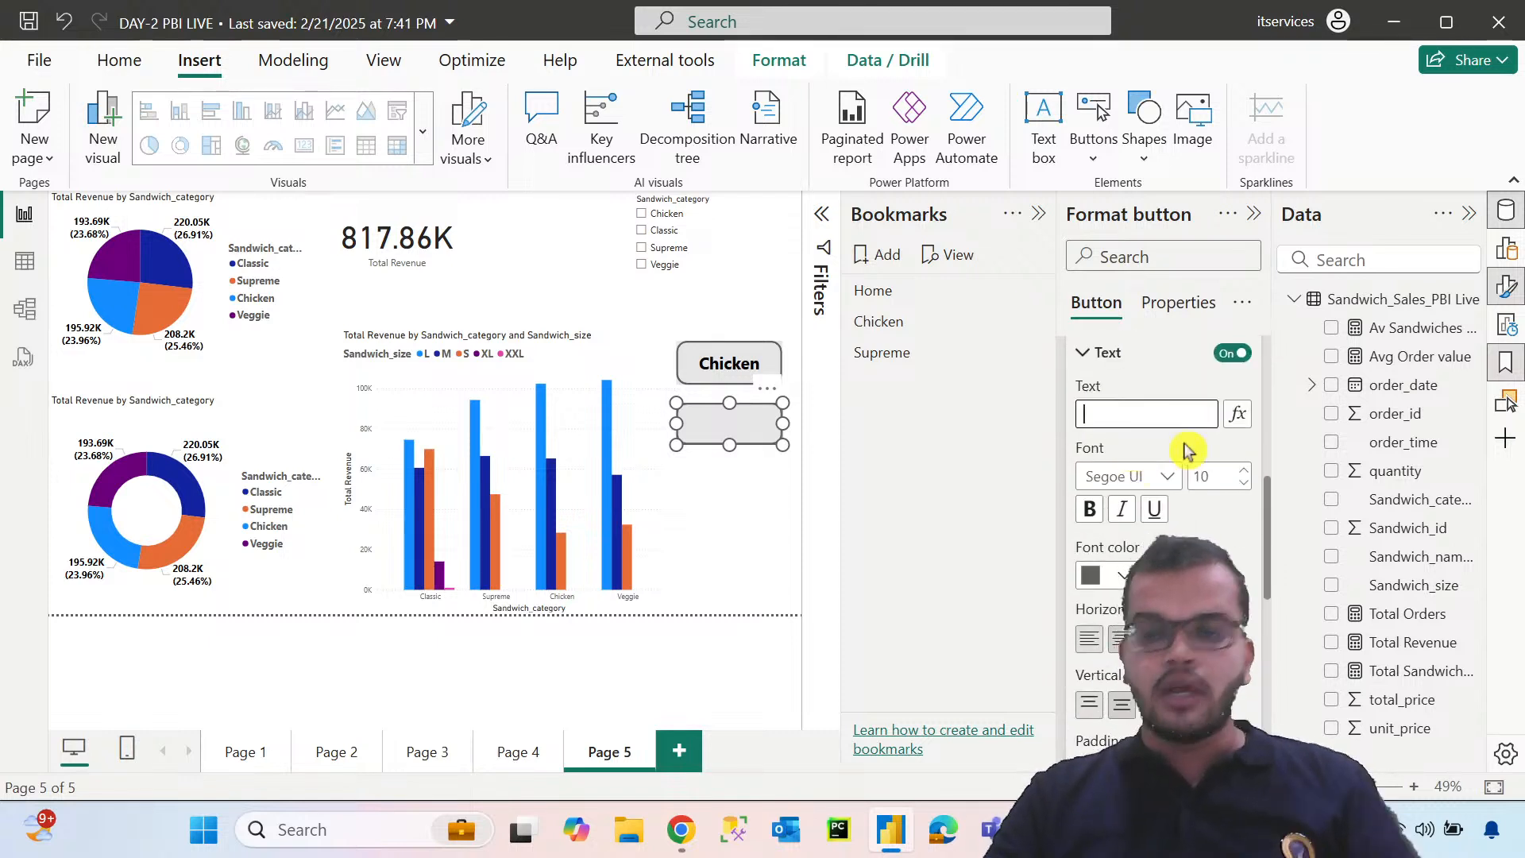
{"action": "type", "text": "Home"}
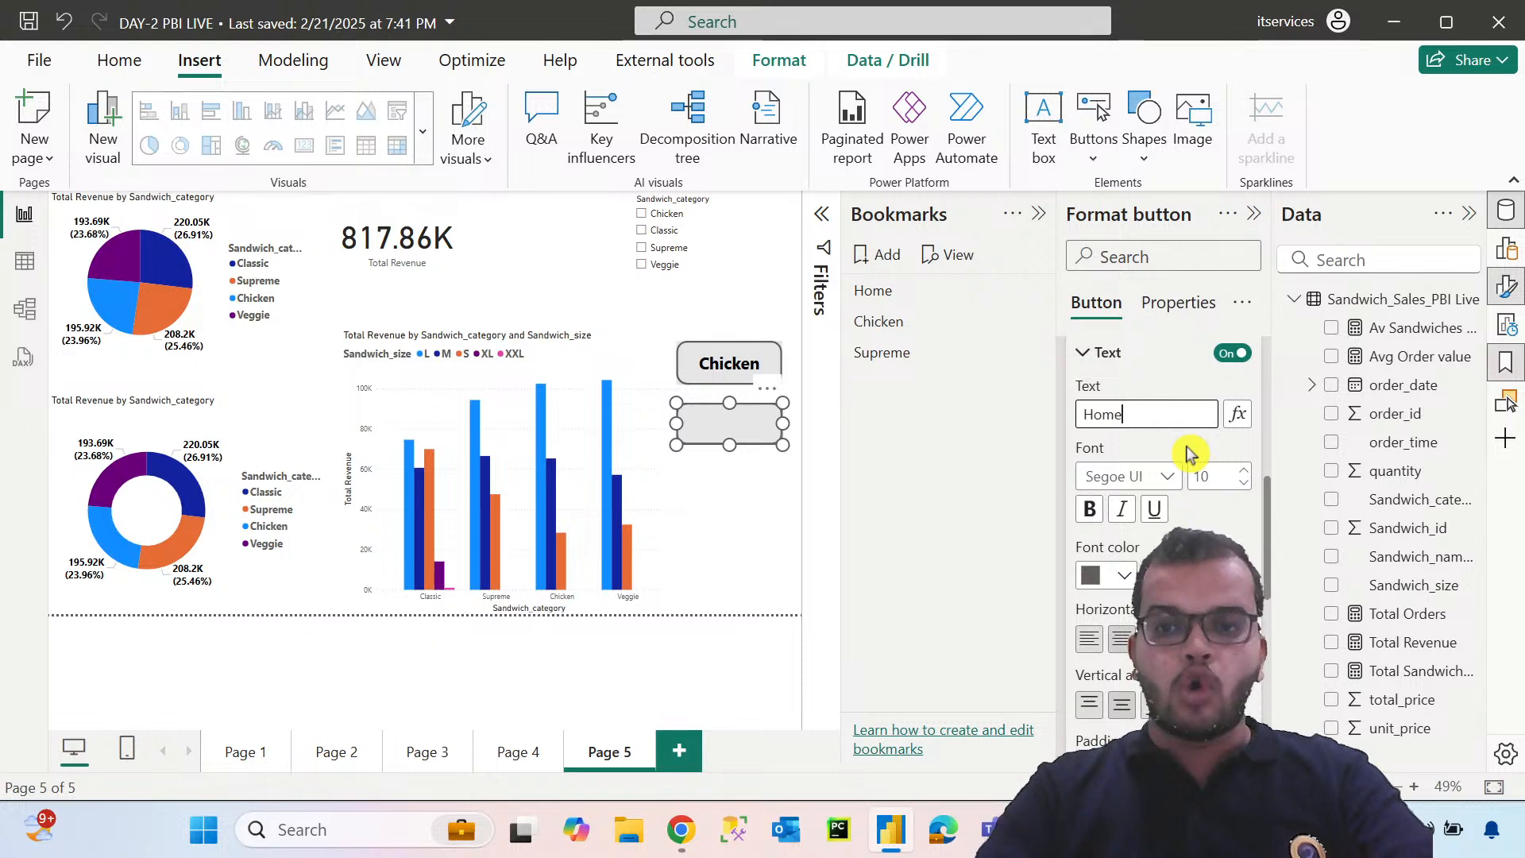
Format the Home button's text as Segoe UI Bold, size 20, in black
{"action": "left_click", "coordinate": [1166, 479]}
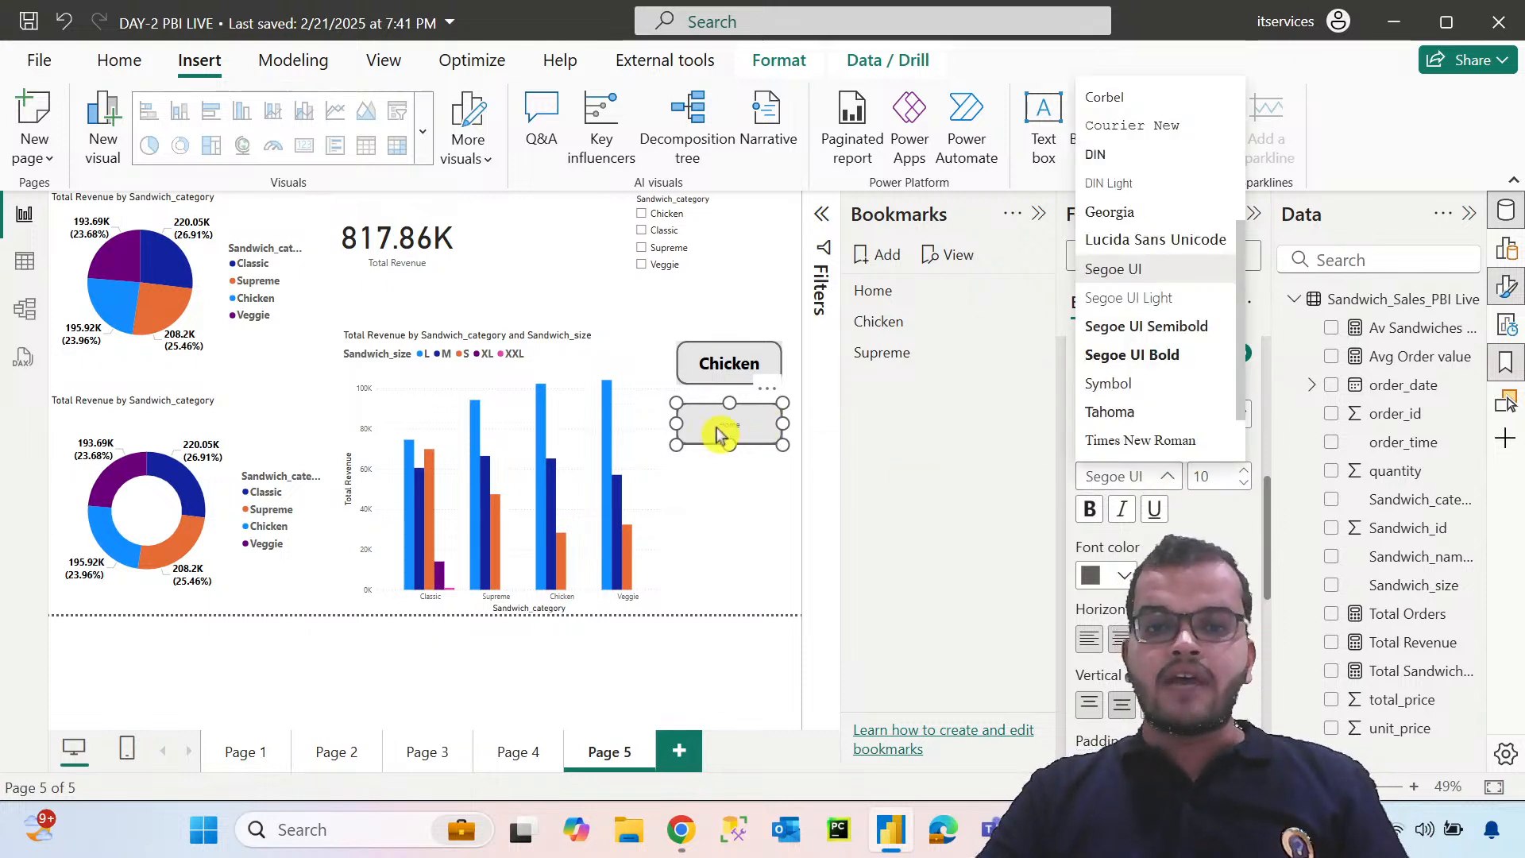
{"action": "left_click", "coordinate": [1168, 355]}
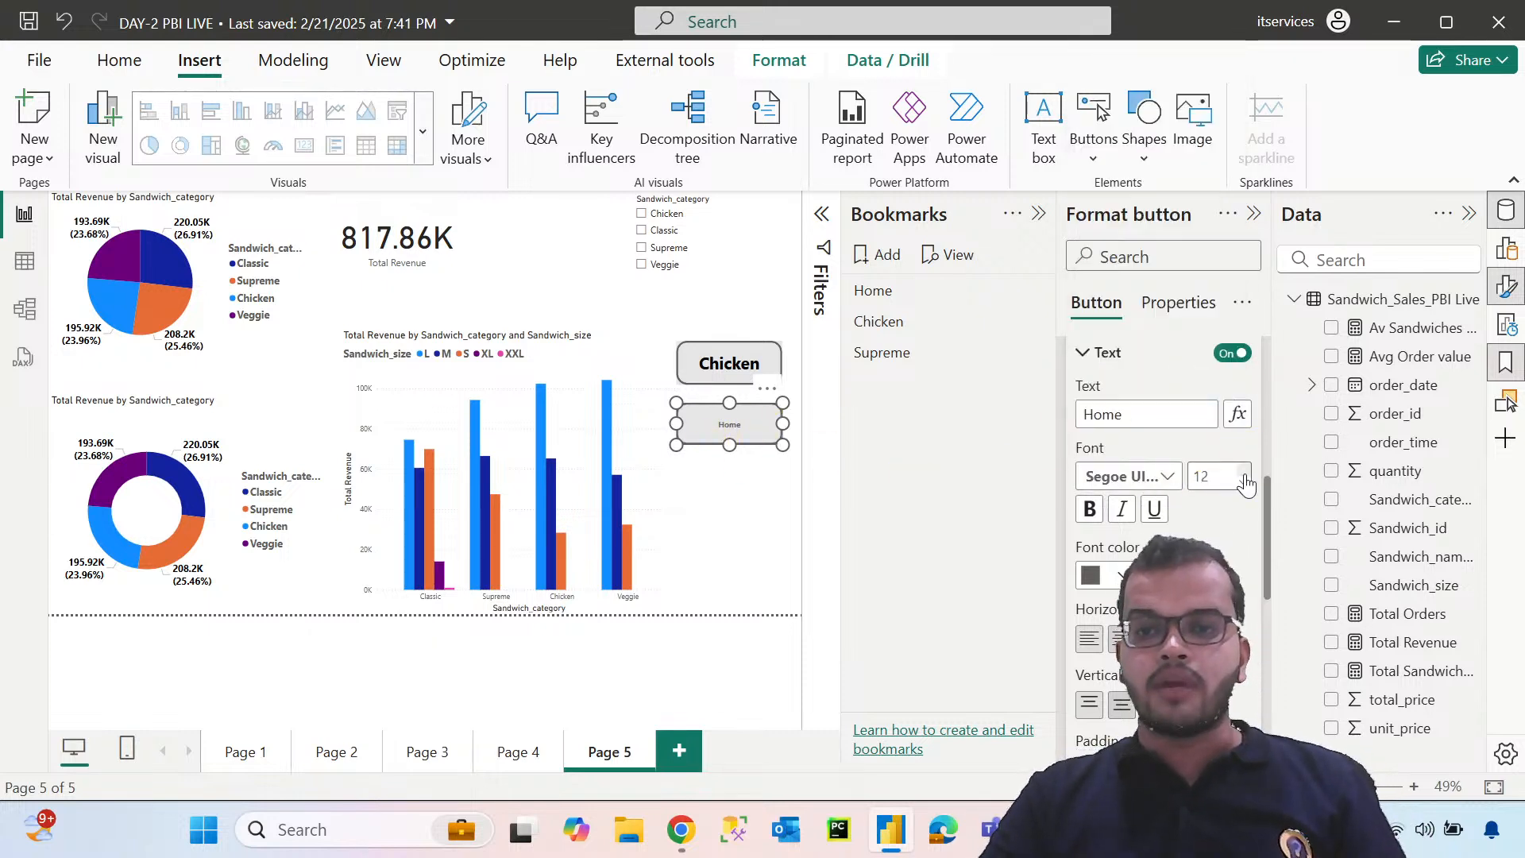
{"action": "left_click", "coordinate": [1243, 473]}
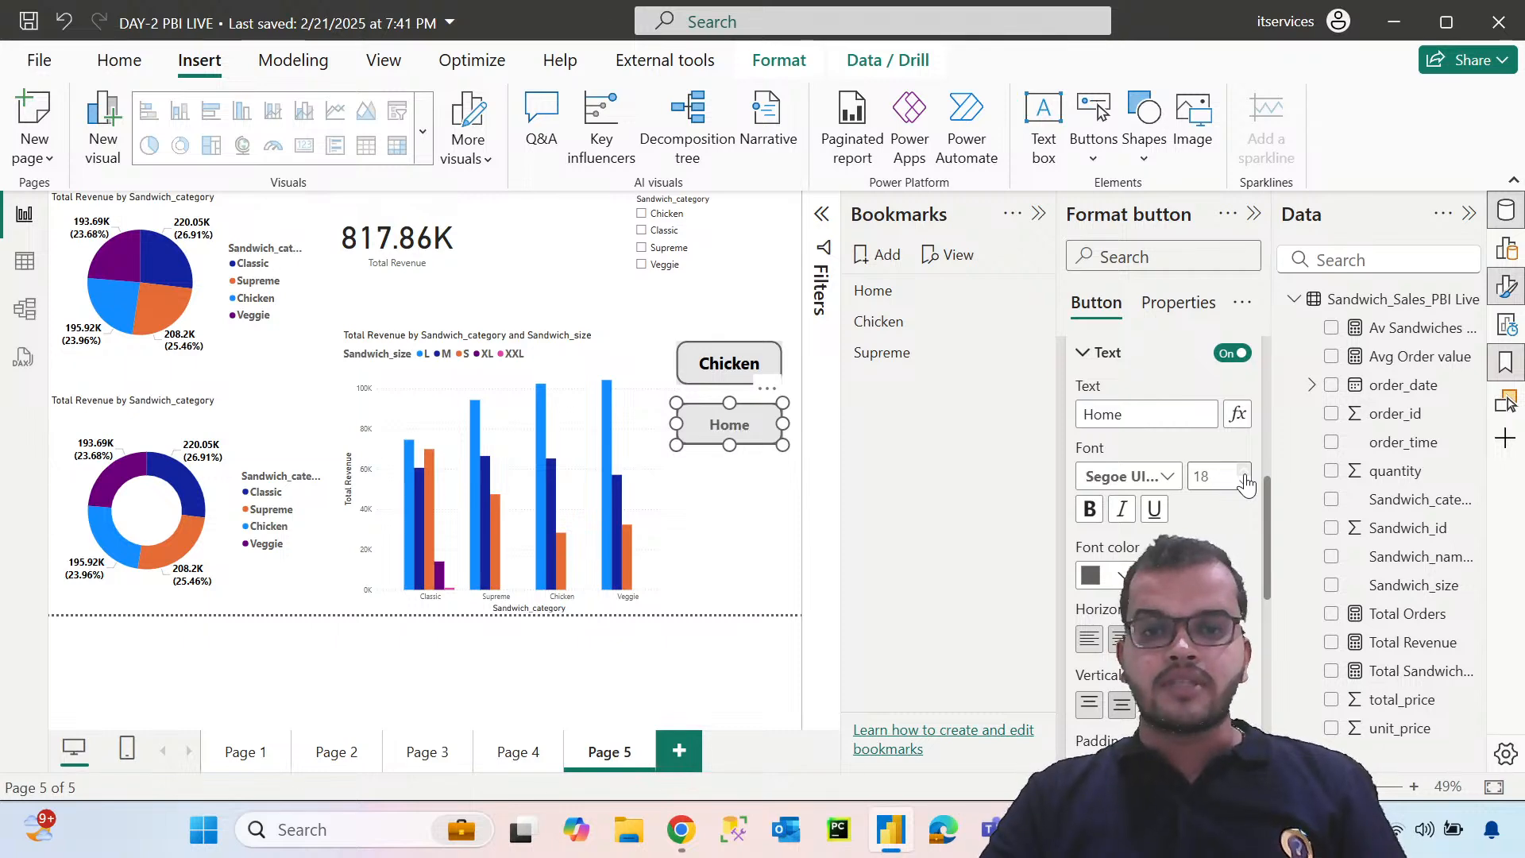
{"action": "left_click", "coordinate": [1120, 577]}
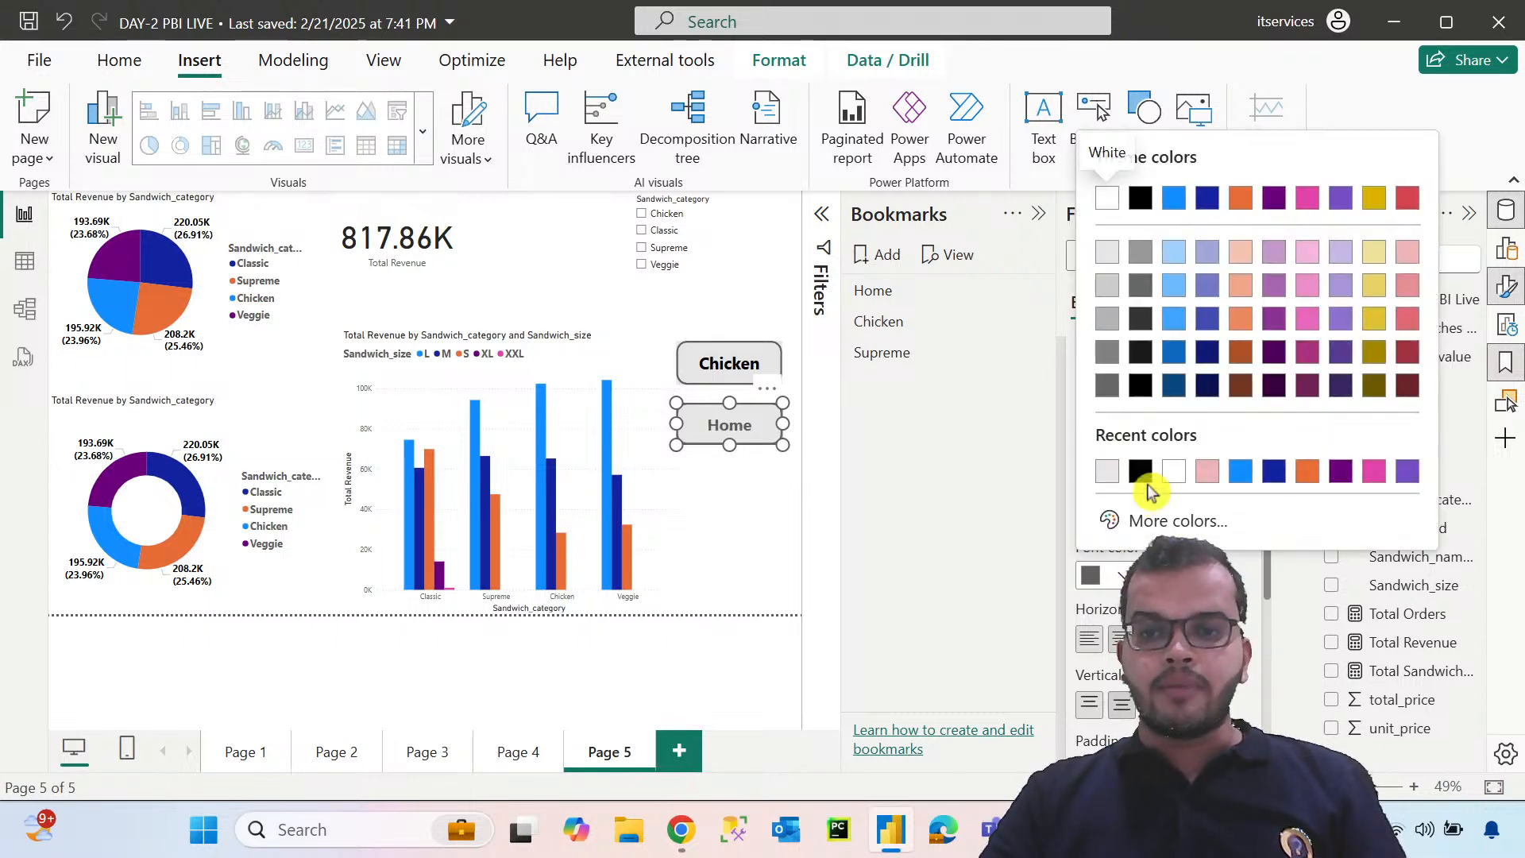
{"action": "left_click", "coordinate": [1147, 481]}
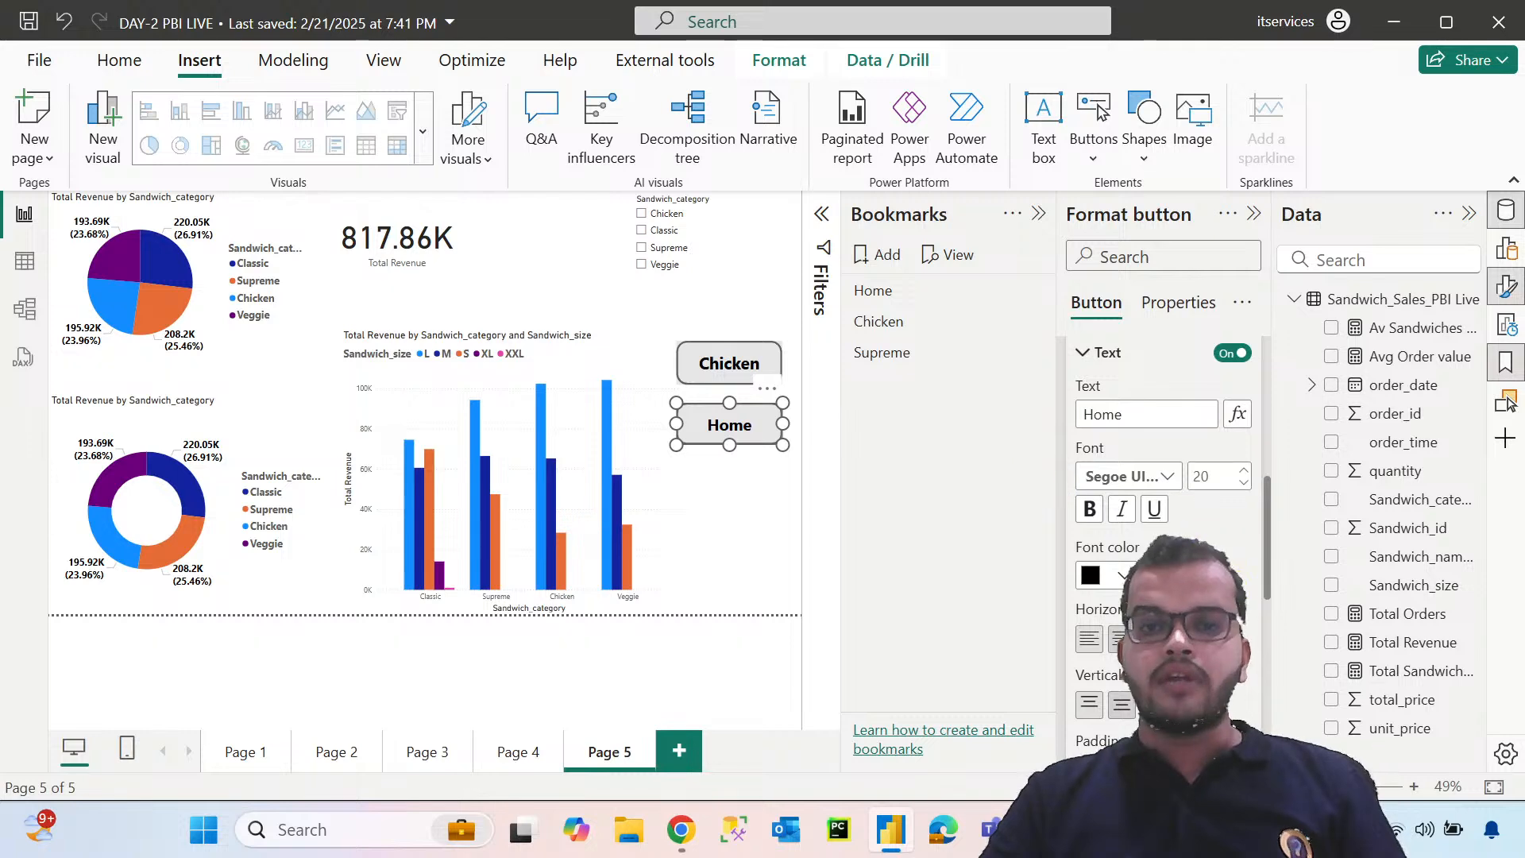
{"action": "scroll", "coordinate": [1112, 516], "scroll_direction": "up", "scroll_amount": 6}
{"action": "left_click", "coordinate": [1078, 466]}
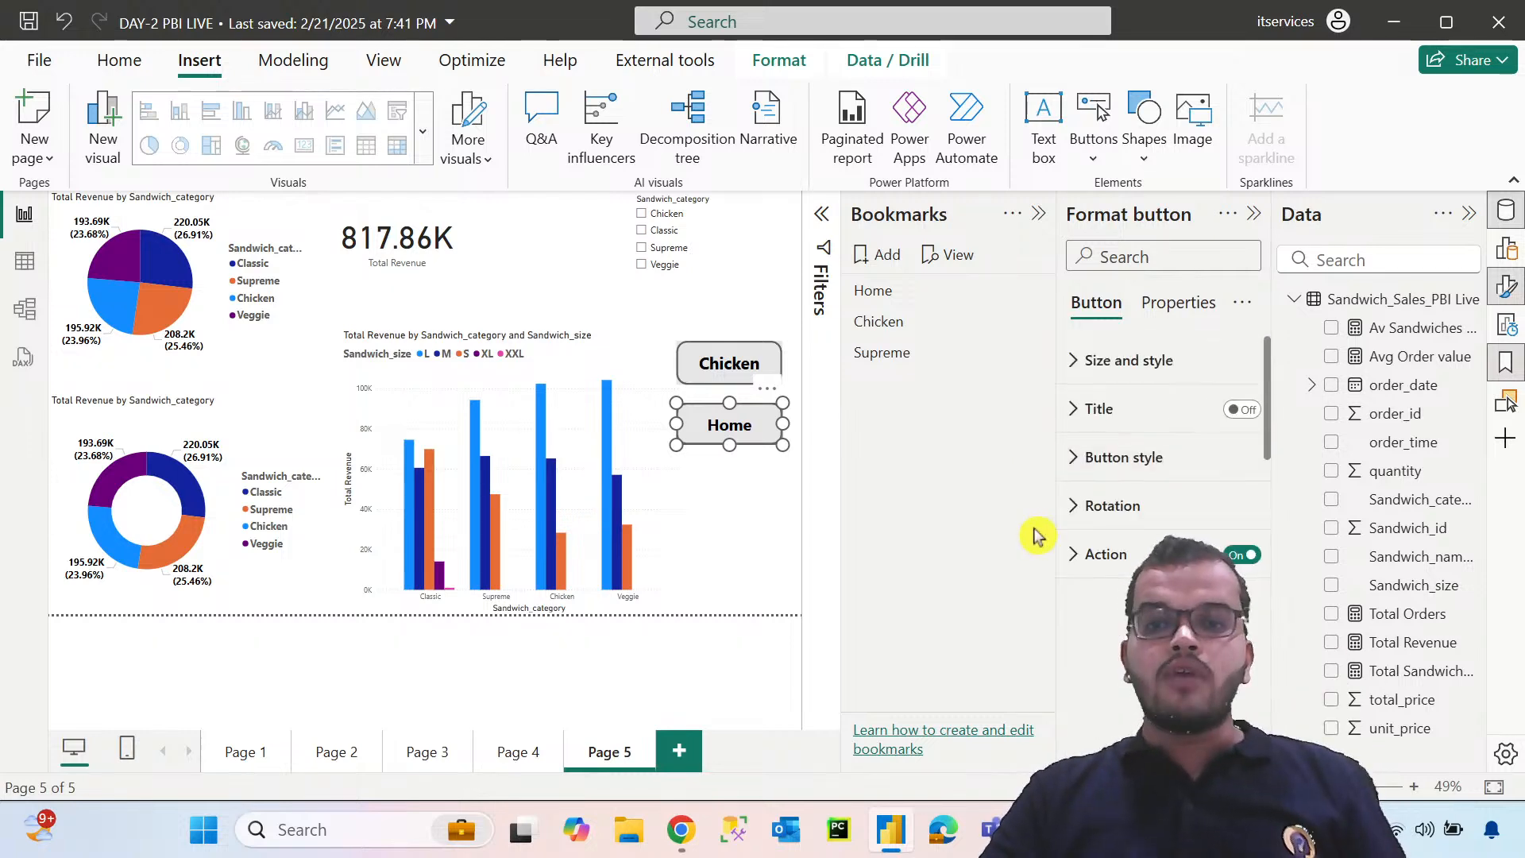
Set the Home button's action type to Bookmark with the Home bookmark as its target
{"action": "left_click", "coordinate": [762, 457]}
{"action": "left_click", "coordinate": [758, 430]}
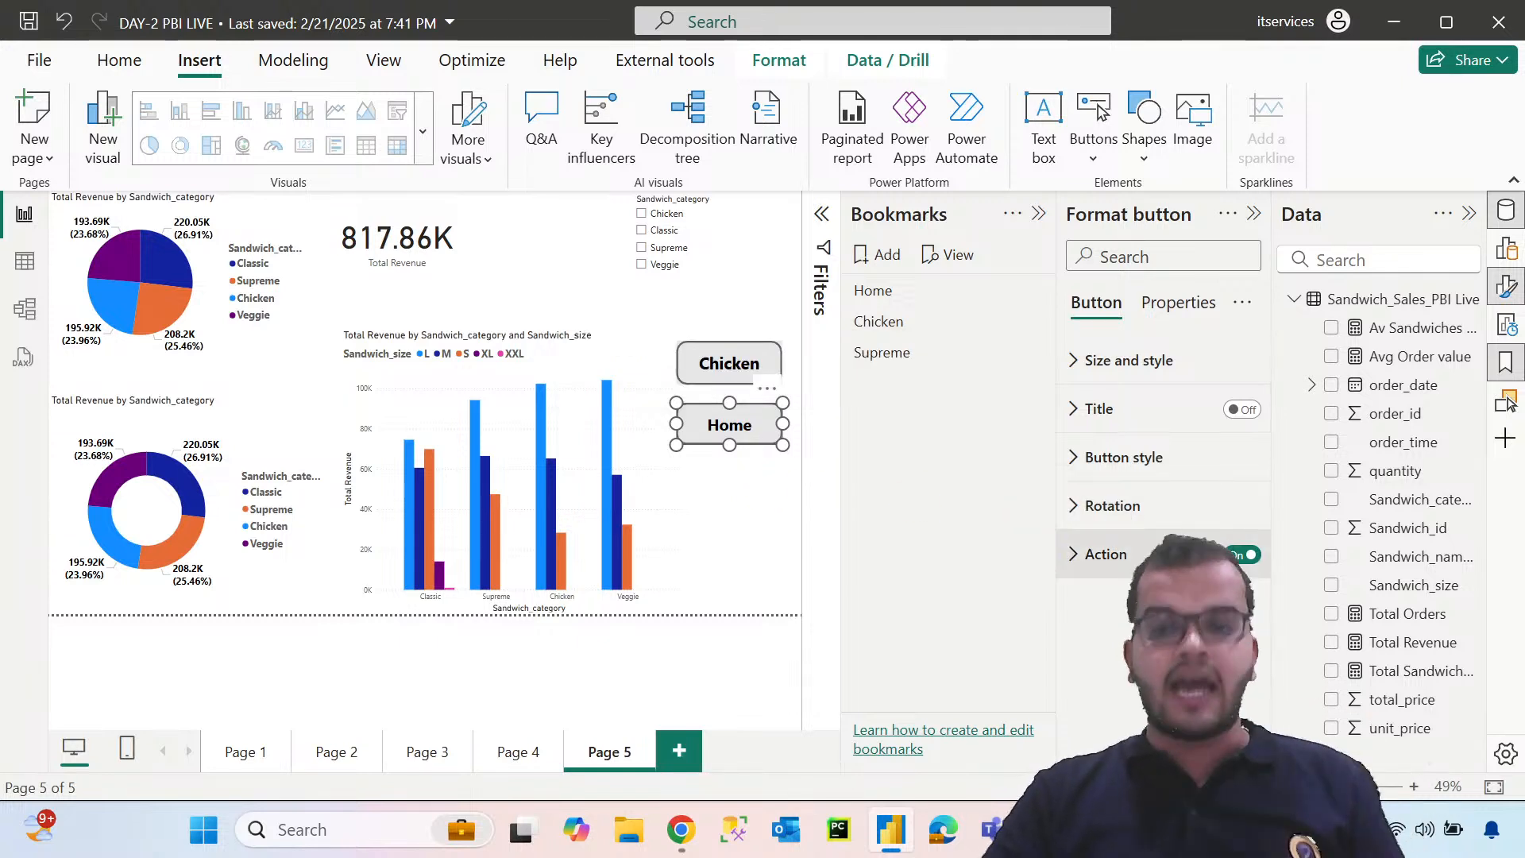
{"action": "left_click", "coordinate": [1078, 554]}
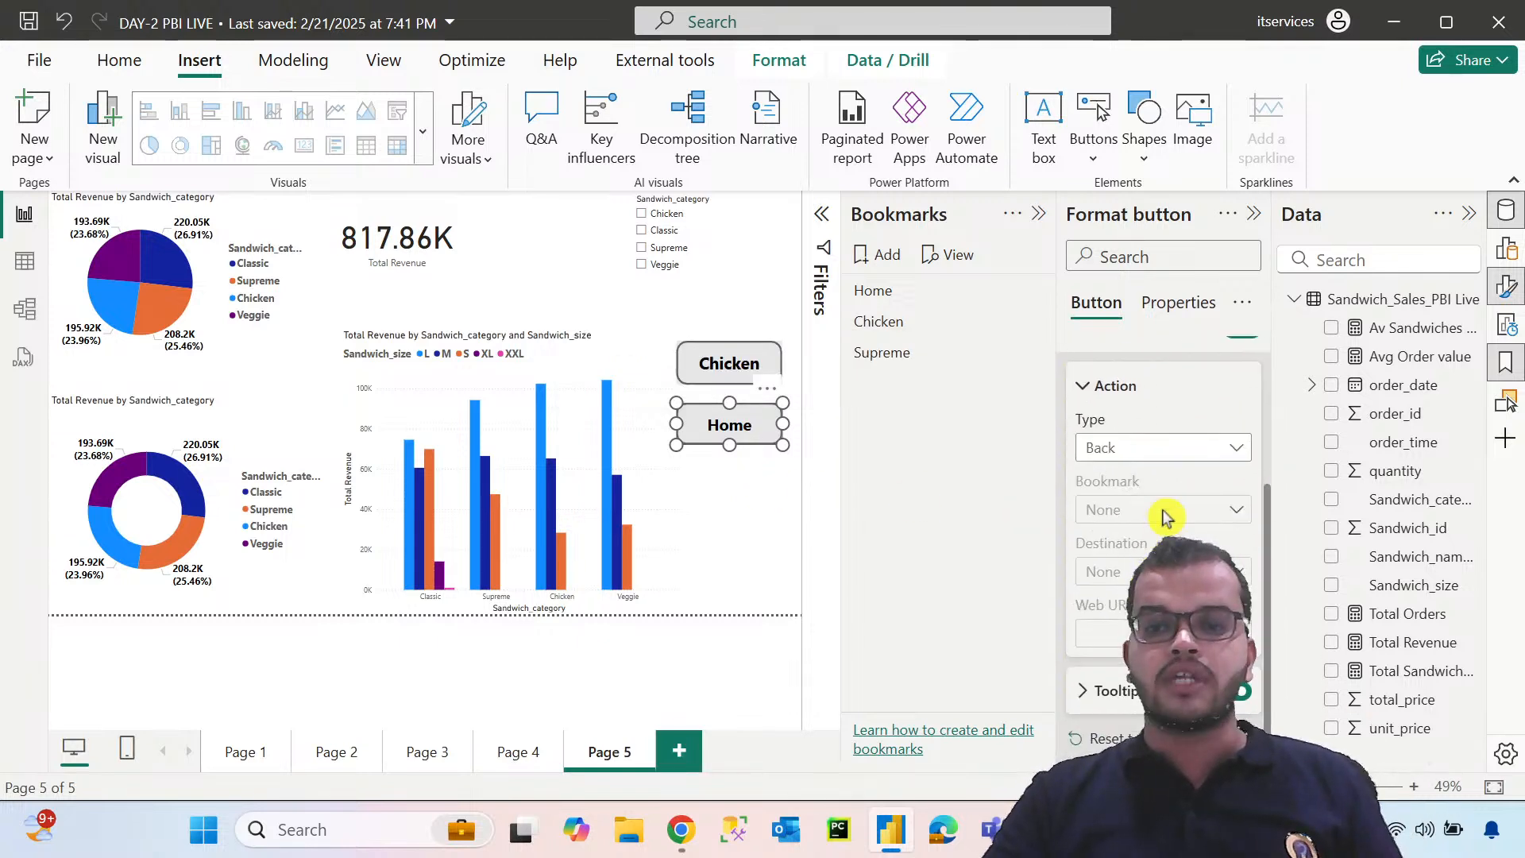
{"action": "left_click", "coordinate": [1179, 450]}
{"action": "left_click", "coordinate": [1163, 504]}
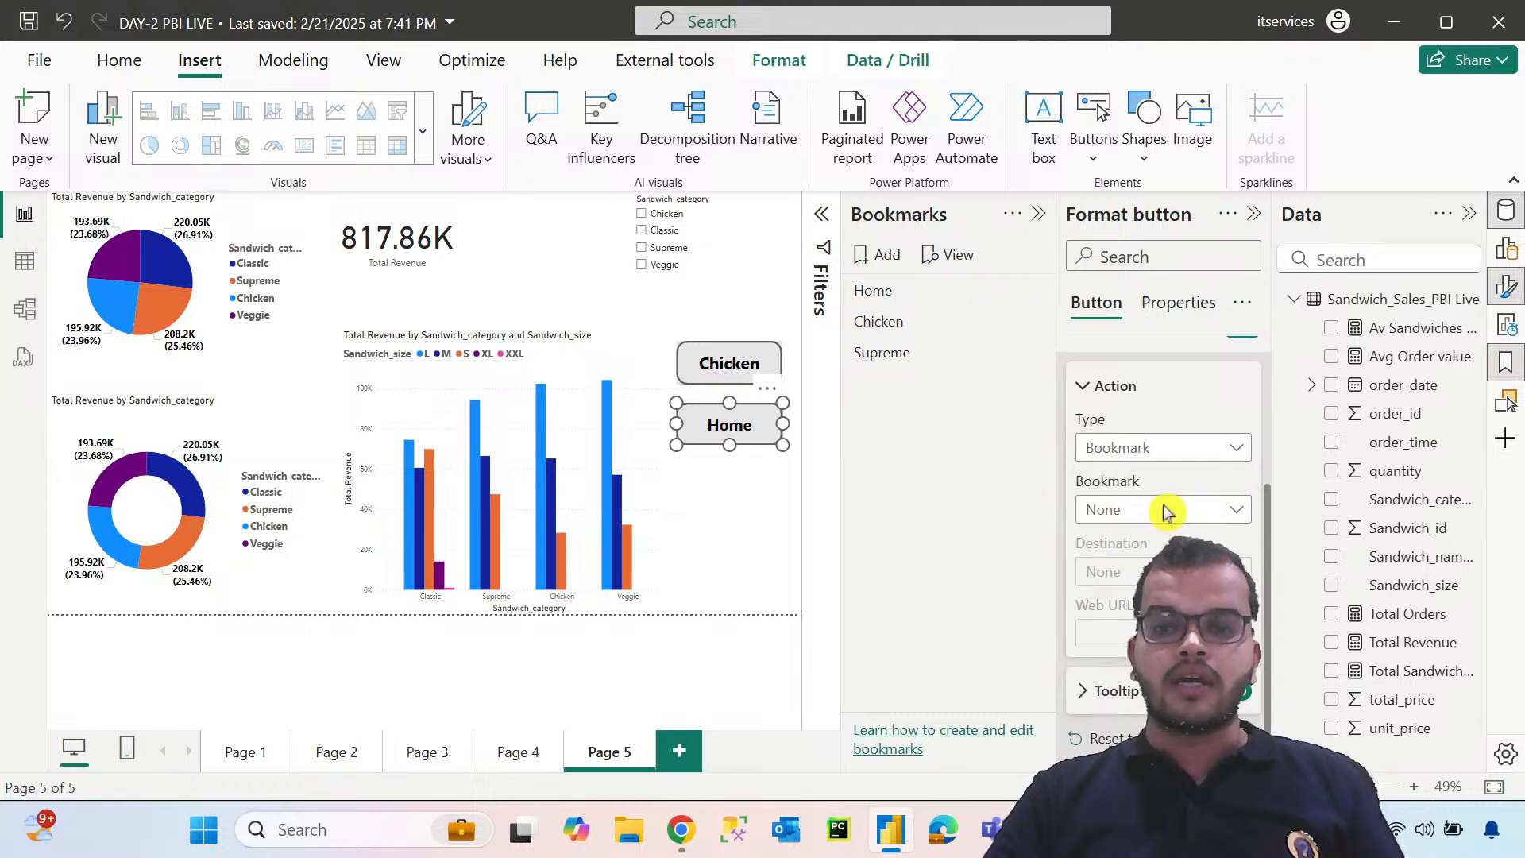
{"action": "left_click", "coordinate": [1160, 509]}
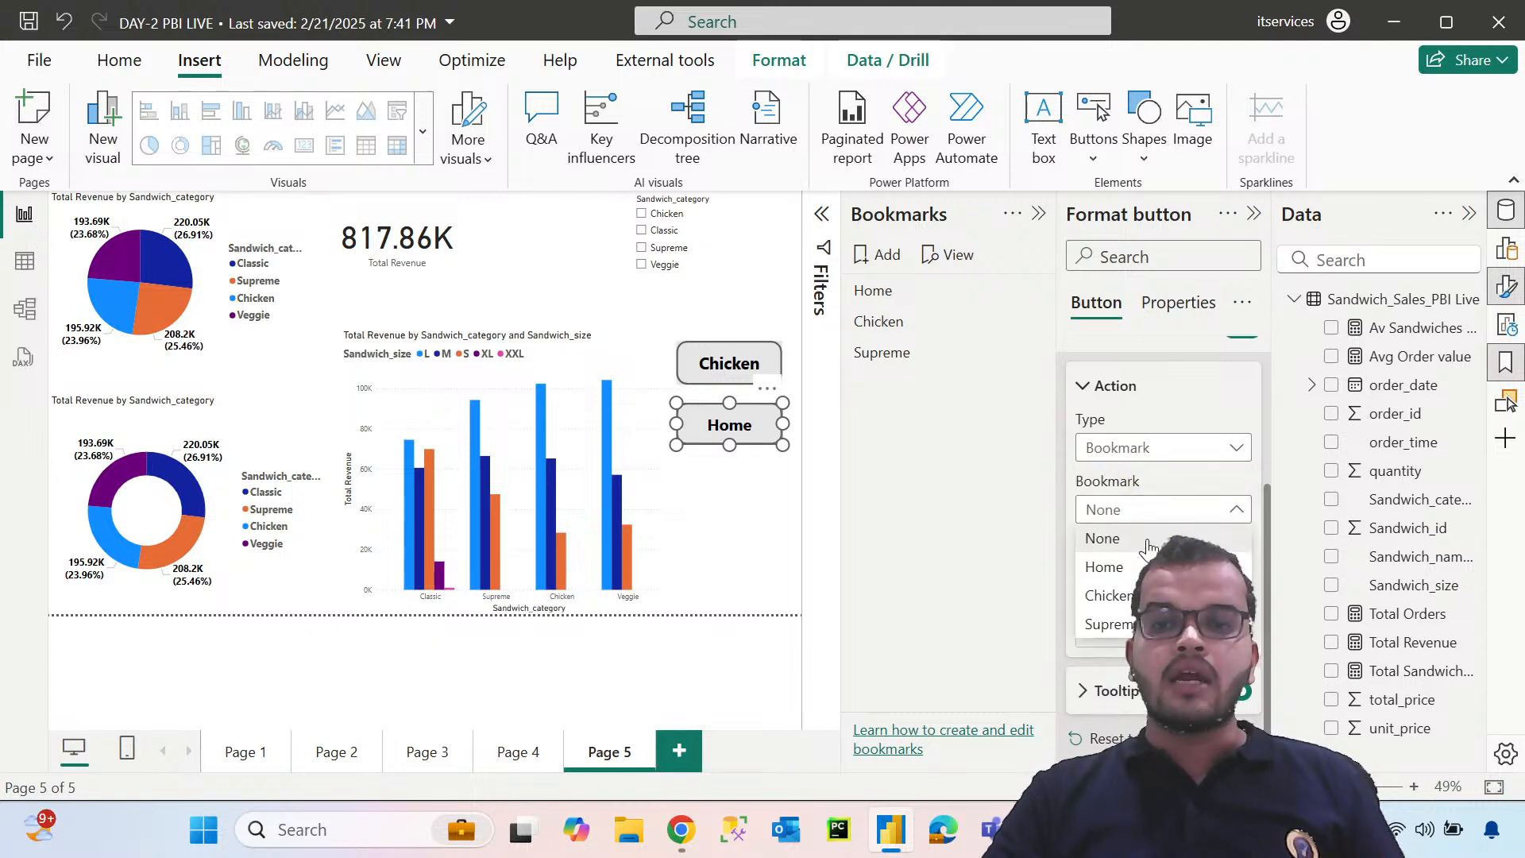
{"action": "left_click", "coordinate": [1141, 566]}
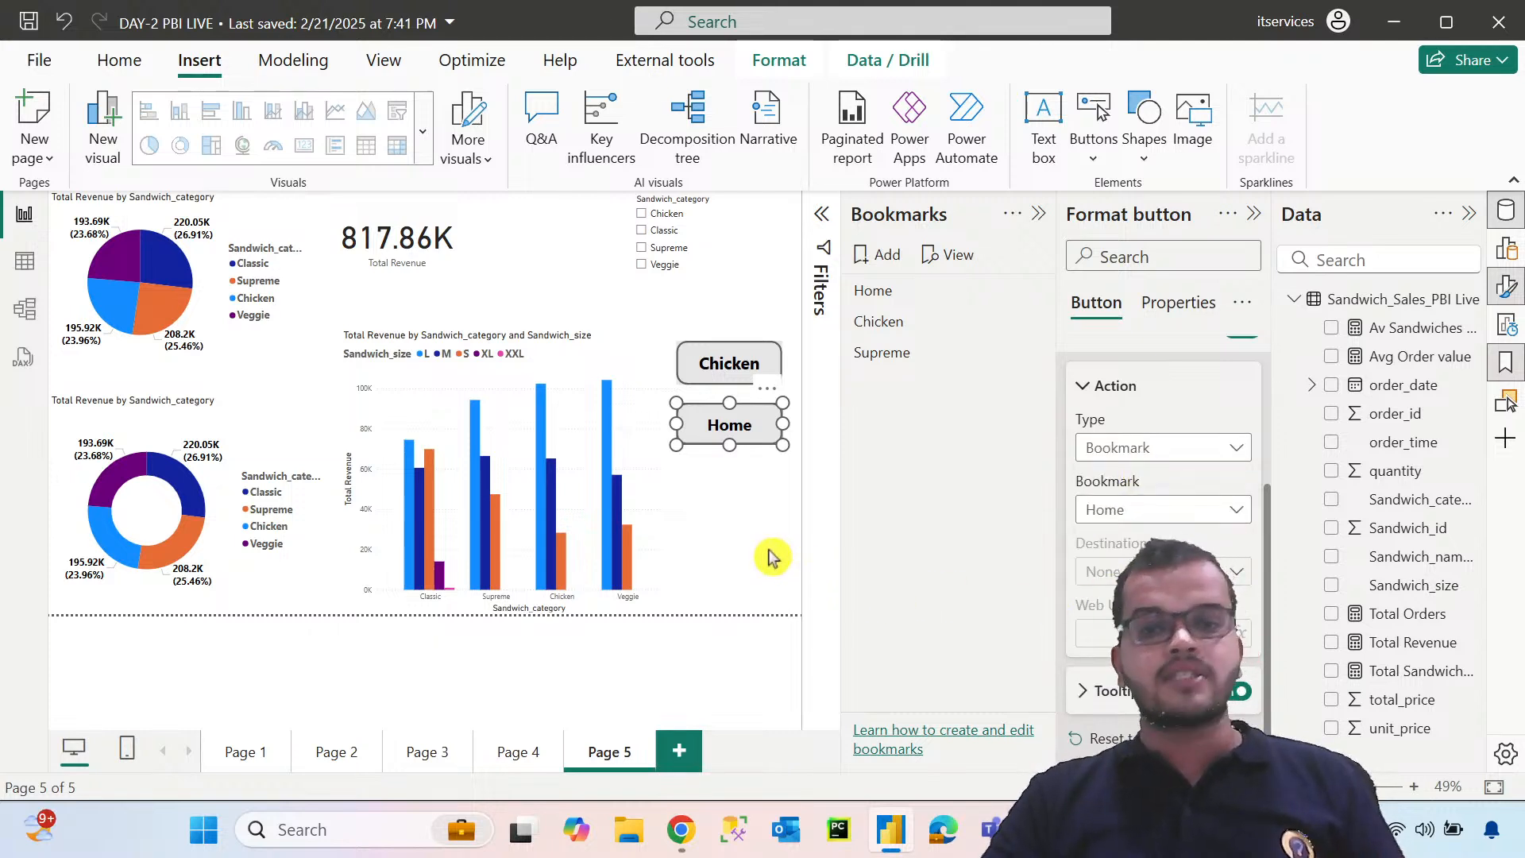
Test the Chicken button on the page, and follow the Home button back to the unfiltered view
{"action": "left_click", "coordinate": [767, 478]}
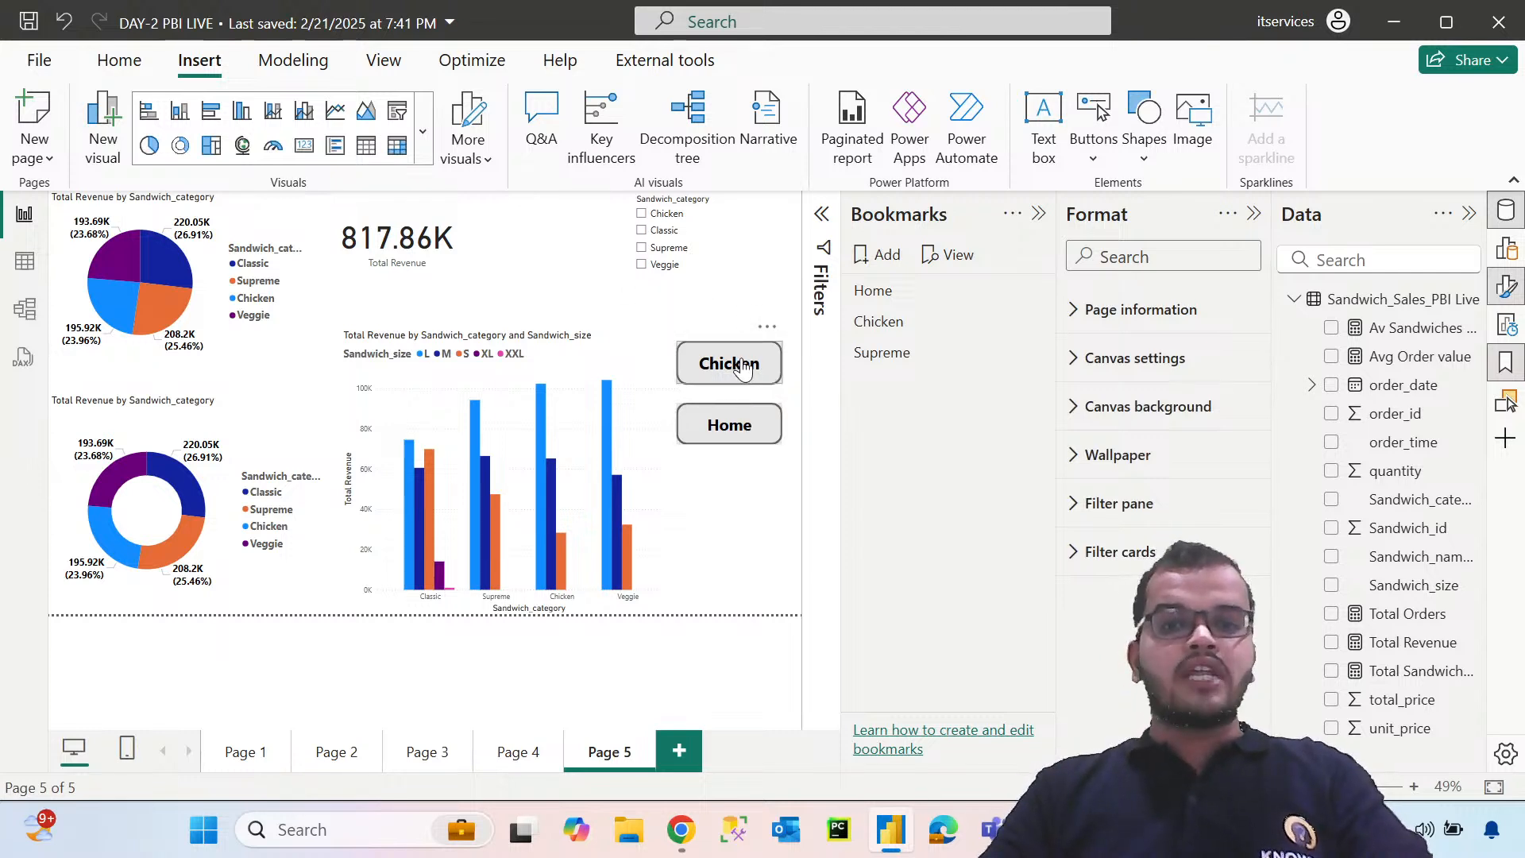
{"action": "left_click", "coordinate": [743, 367], "text": "ctrl"}
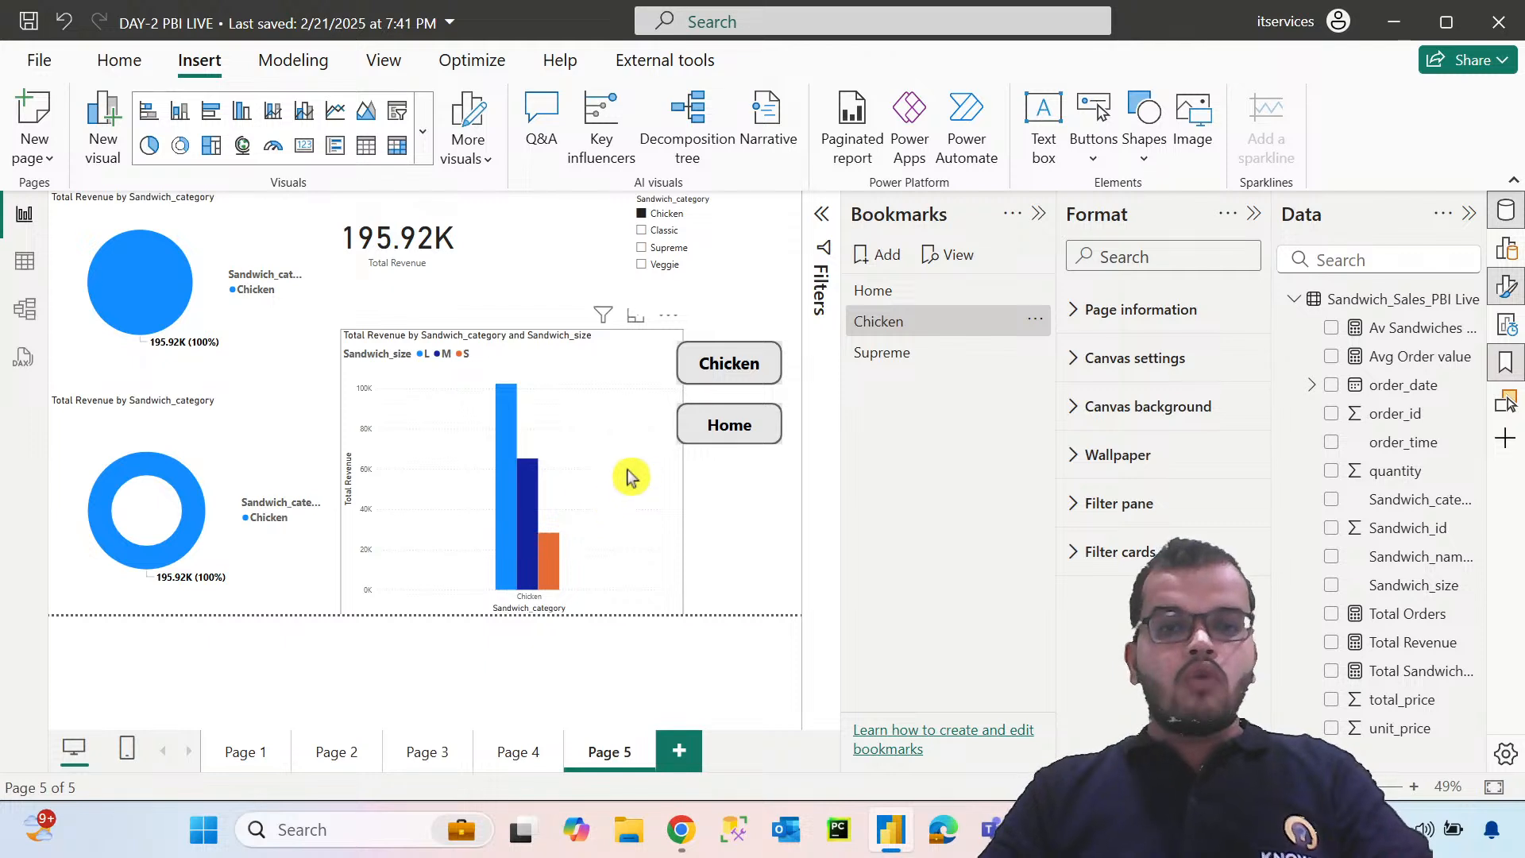
{"action": "left_click", "coordinate": [753, 432], "text": "ctrl"}
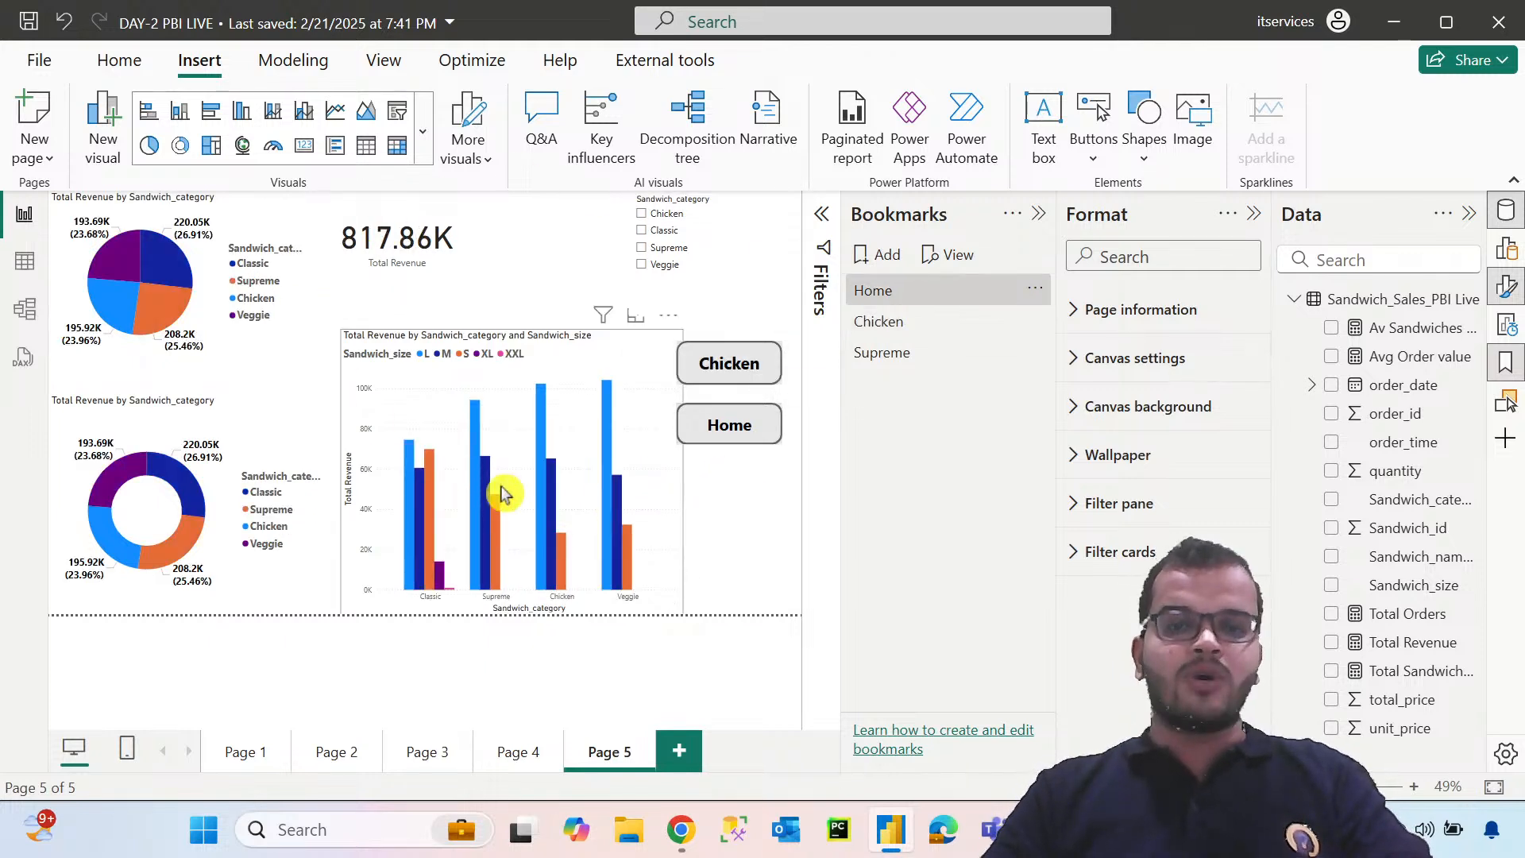
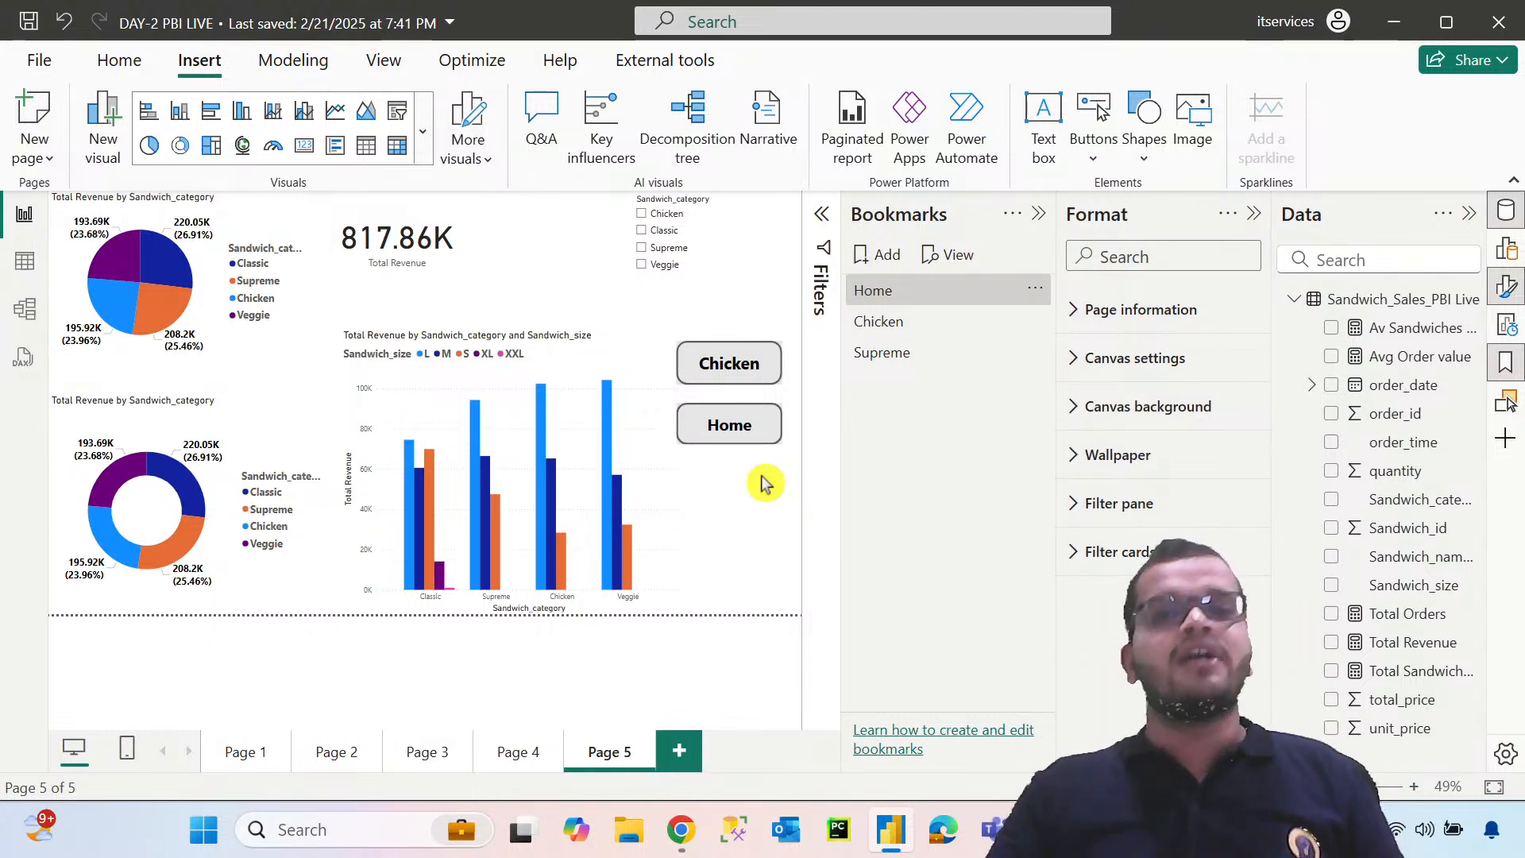
Insert a blank button and place it directly below the Home button on Page 5
{"action": "left_click", "coordinate": [1096, 155]}
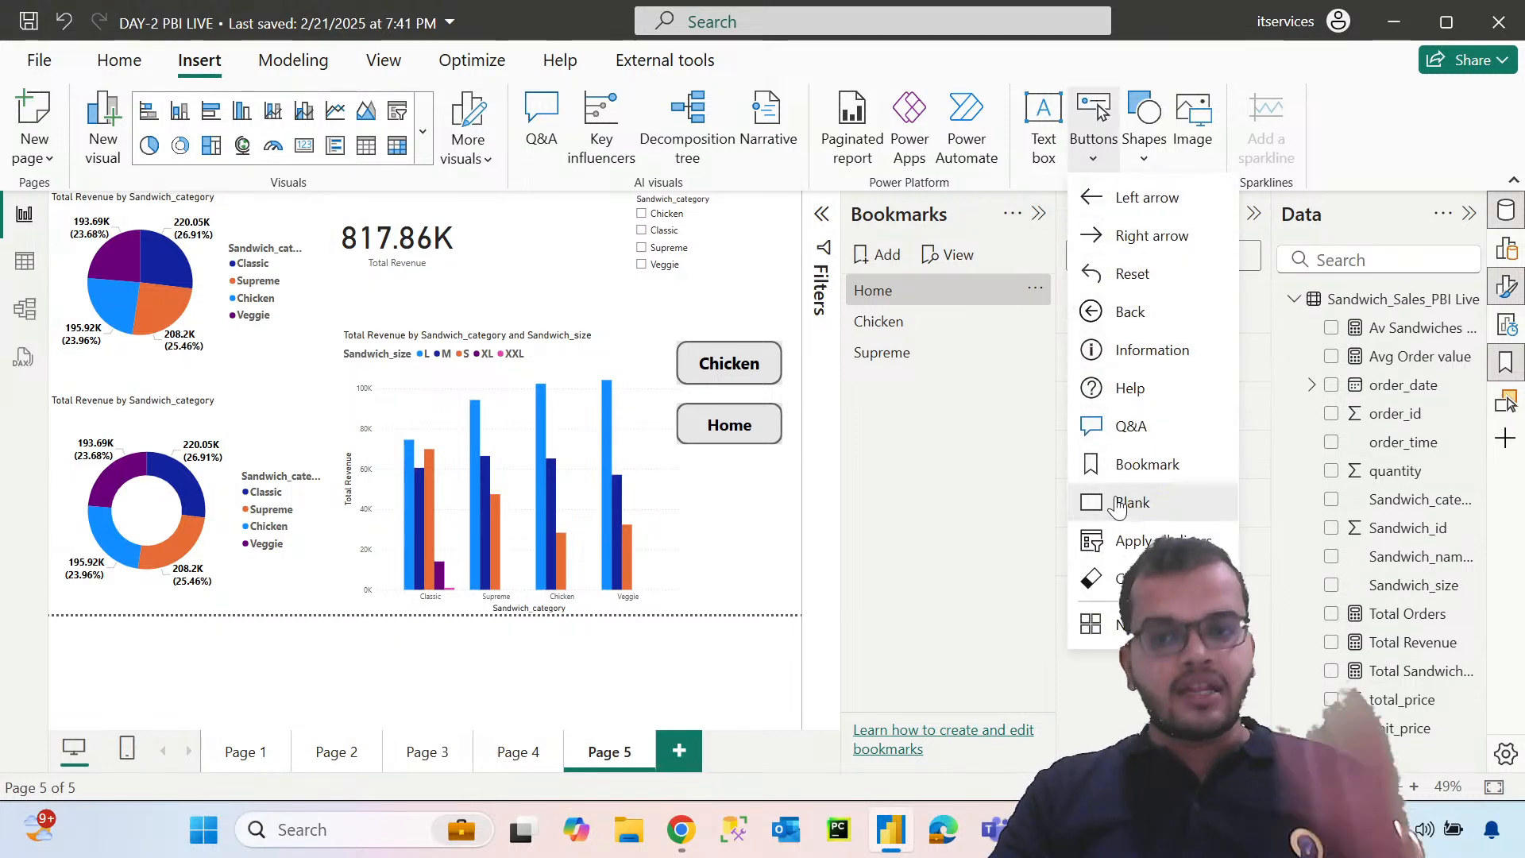
{"action": "left_click", "coordinate": [1144, 505]}
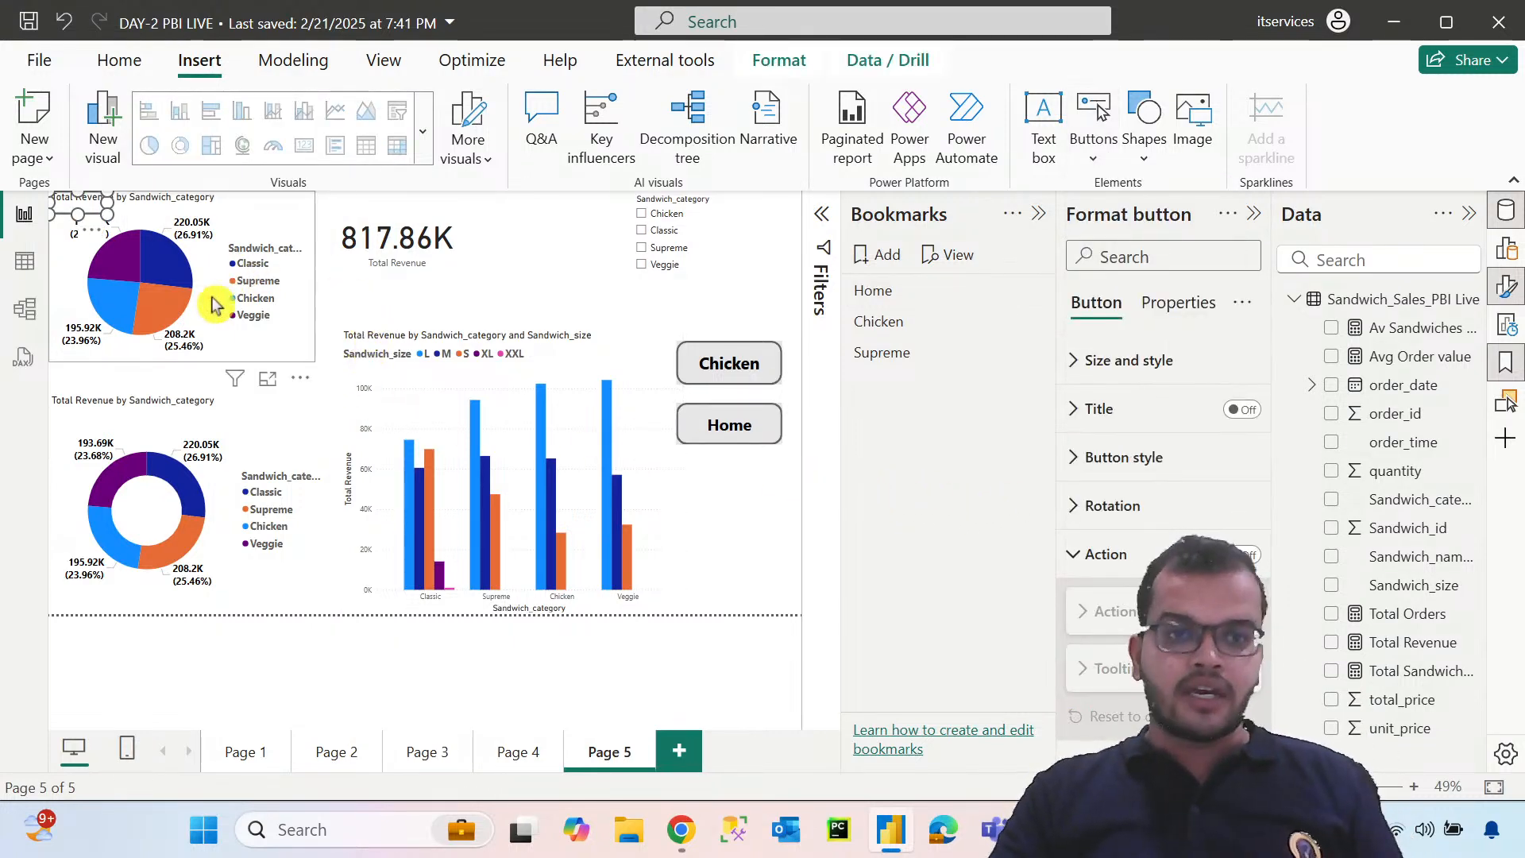
{"action": "left_click_drag", "start_coordinate": [95, 208], "coordinate": [784, 505]}
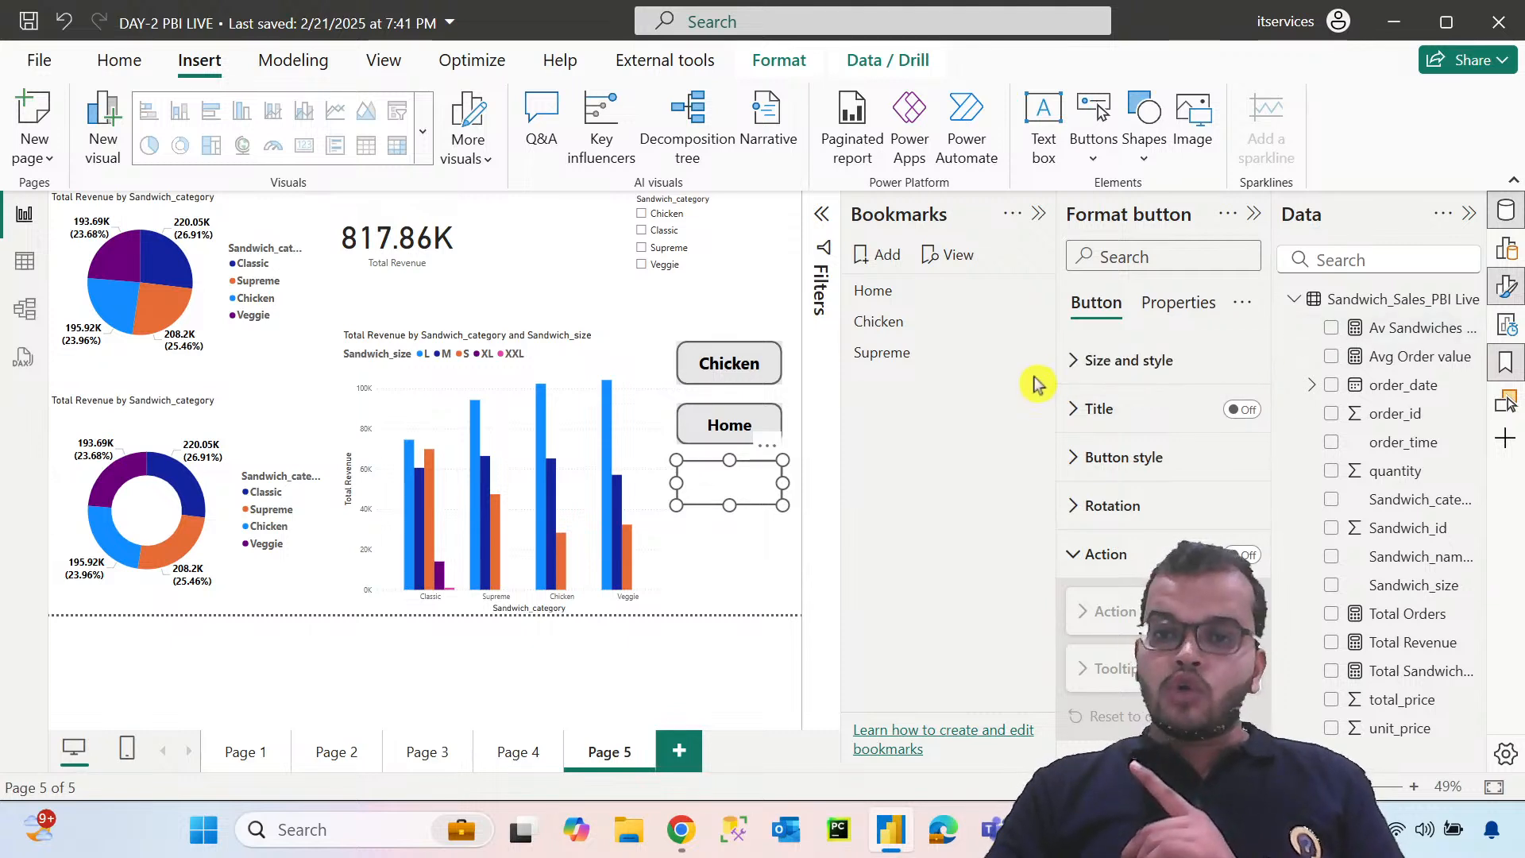
Turn on the new blank button's background and fill it with light yellow
{"action": "left_click", "coordinate": [1082, 362]}
{"action": "scroll", "coordinate": [1112, 421], "scroll_direction": "down", "scroll_amount": 3}
{"action": "scroll", "coordinate": [1128, 429], "scroll_direction": "down", "scroll_amount": 2}
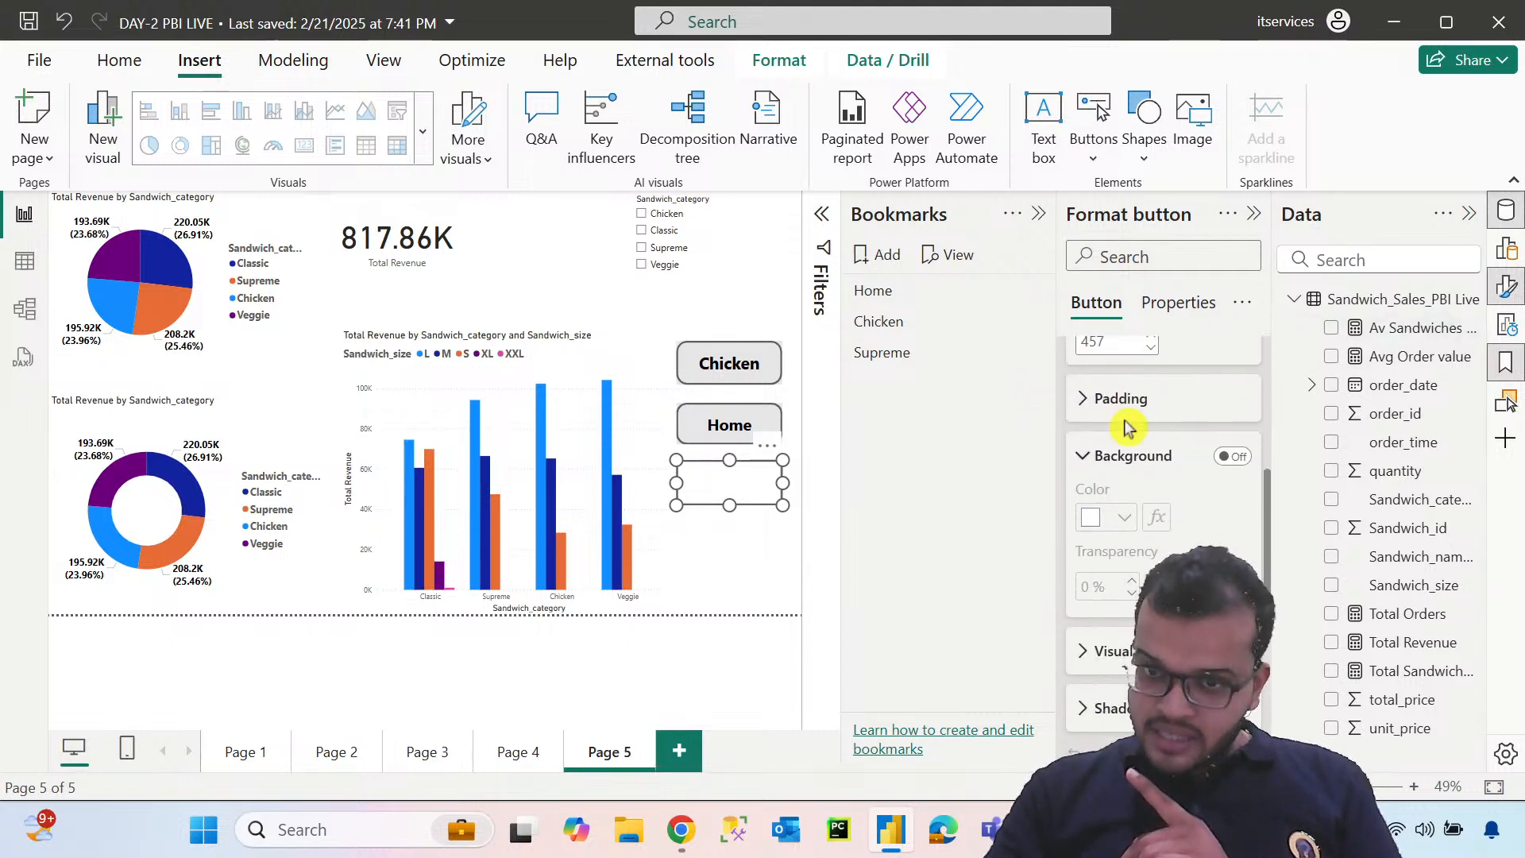
{"action": "left_click", "coordinate": [1233, 456]}
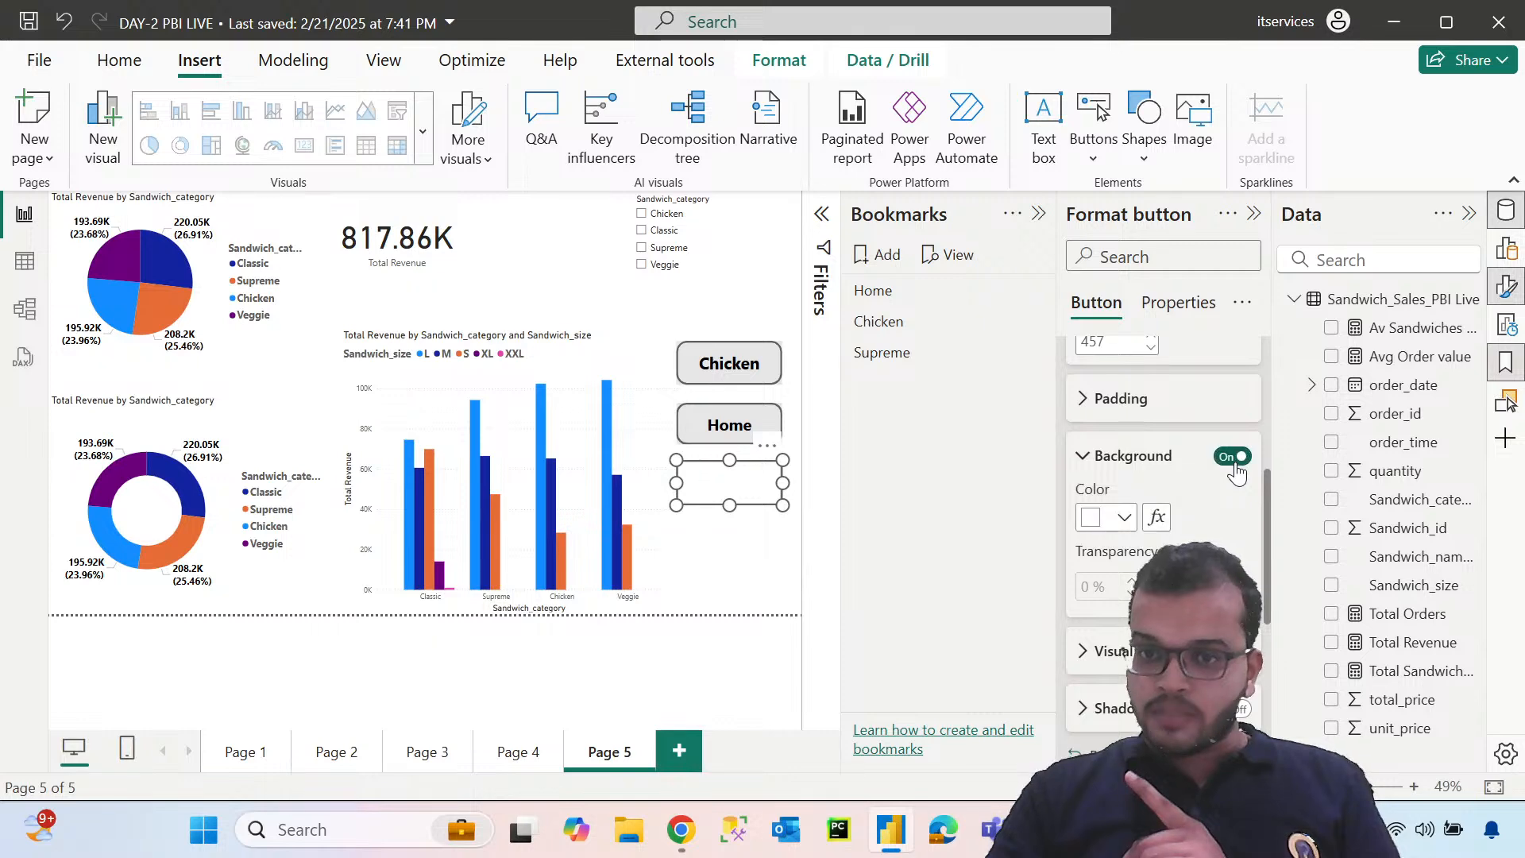
{"action": "left_click", "coordinate": [1123, 517]}
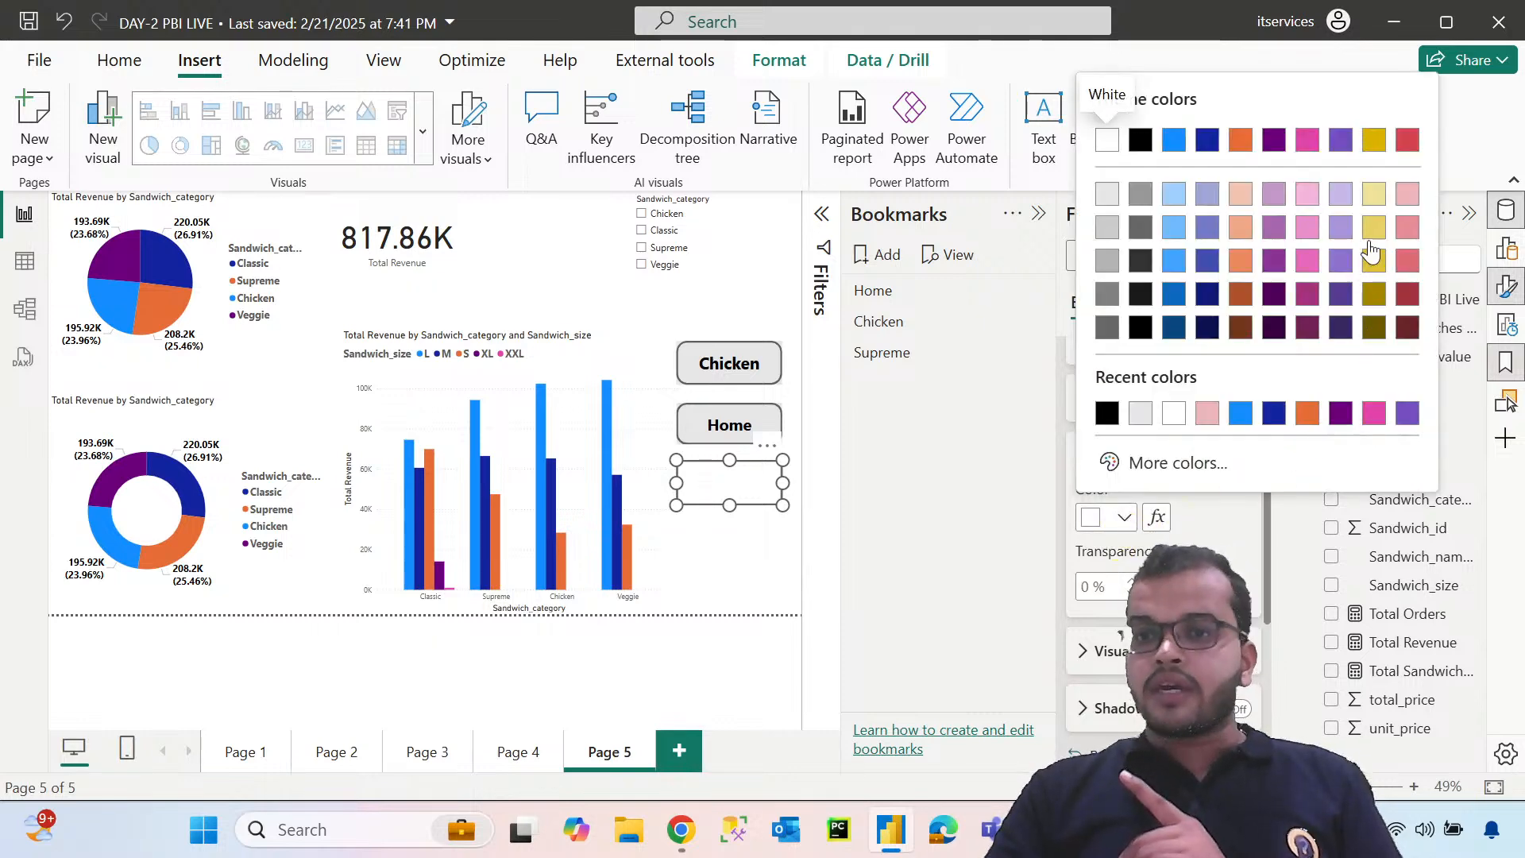
{"action": "left_click", "coordinate": [1375, 199]}
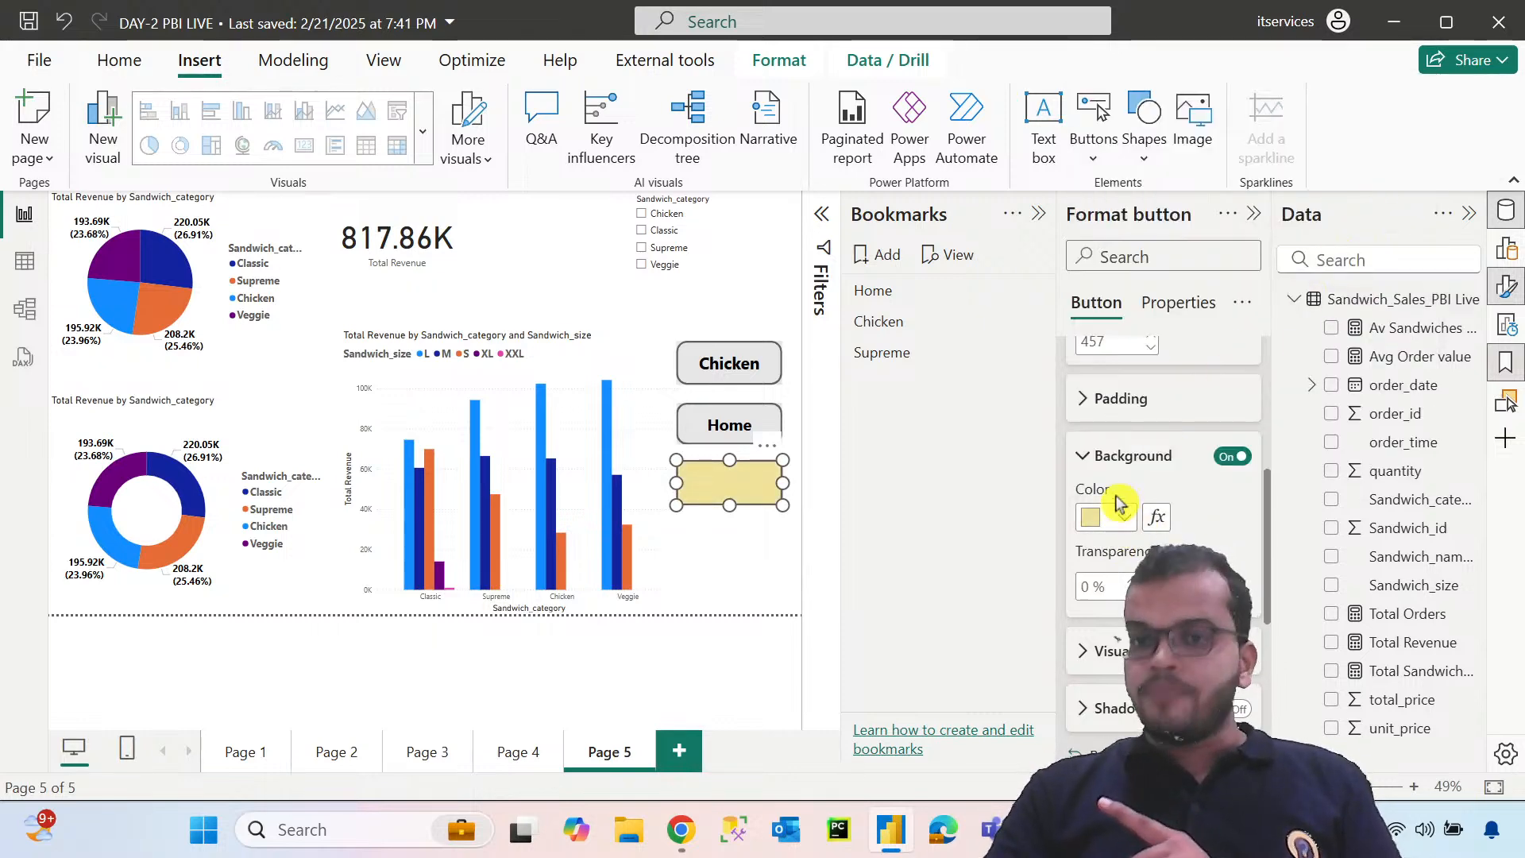
{"action": "left_click", "coordinate": [1088, 456]}
{"action": "scroll", "coordinate": [1098, 446], "scroll_direction": "up", "scroll_amount": 4}
{"action": "left_click", "coordinate": [1082, 363]}
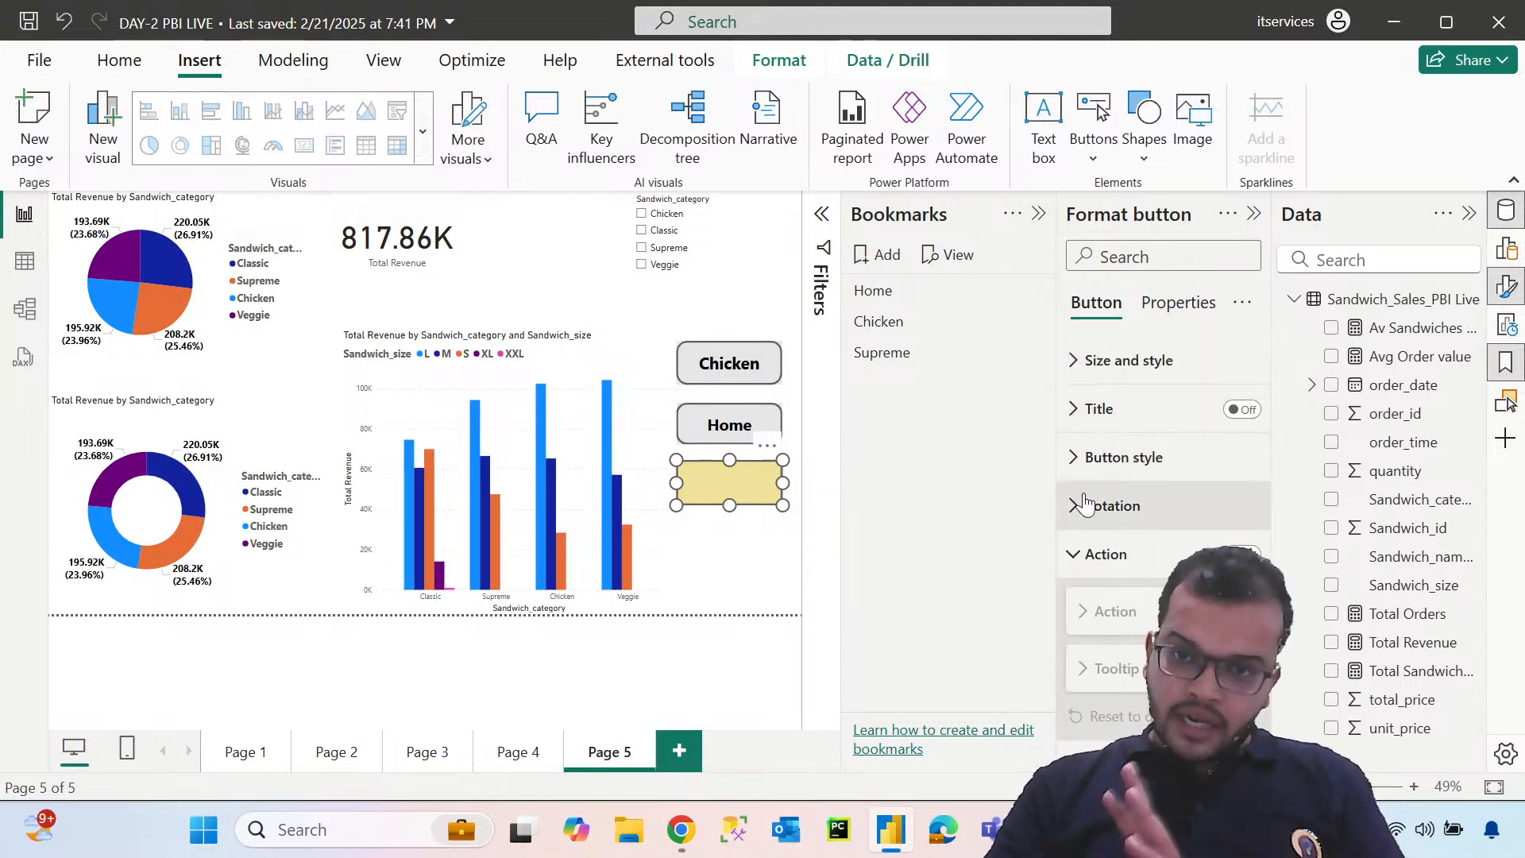
Change the yellow button's shape to Rounded Rectangle
{"action": "left_click", "coordinate": [1080, 457]}
{"action": "scroll", "coordinate": [1112, 477], "scroll_direction": "down", "scroll_amount": 3}
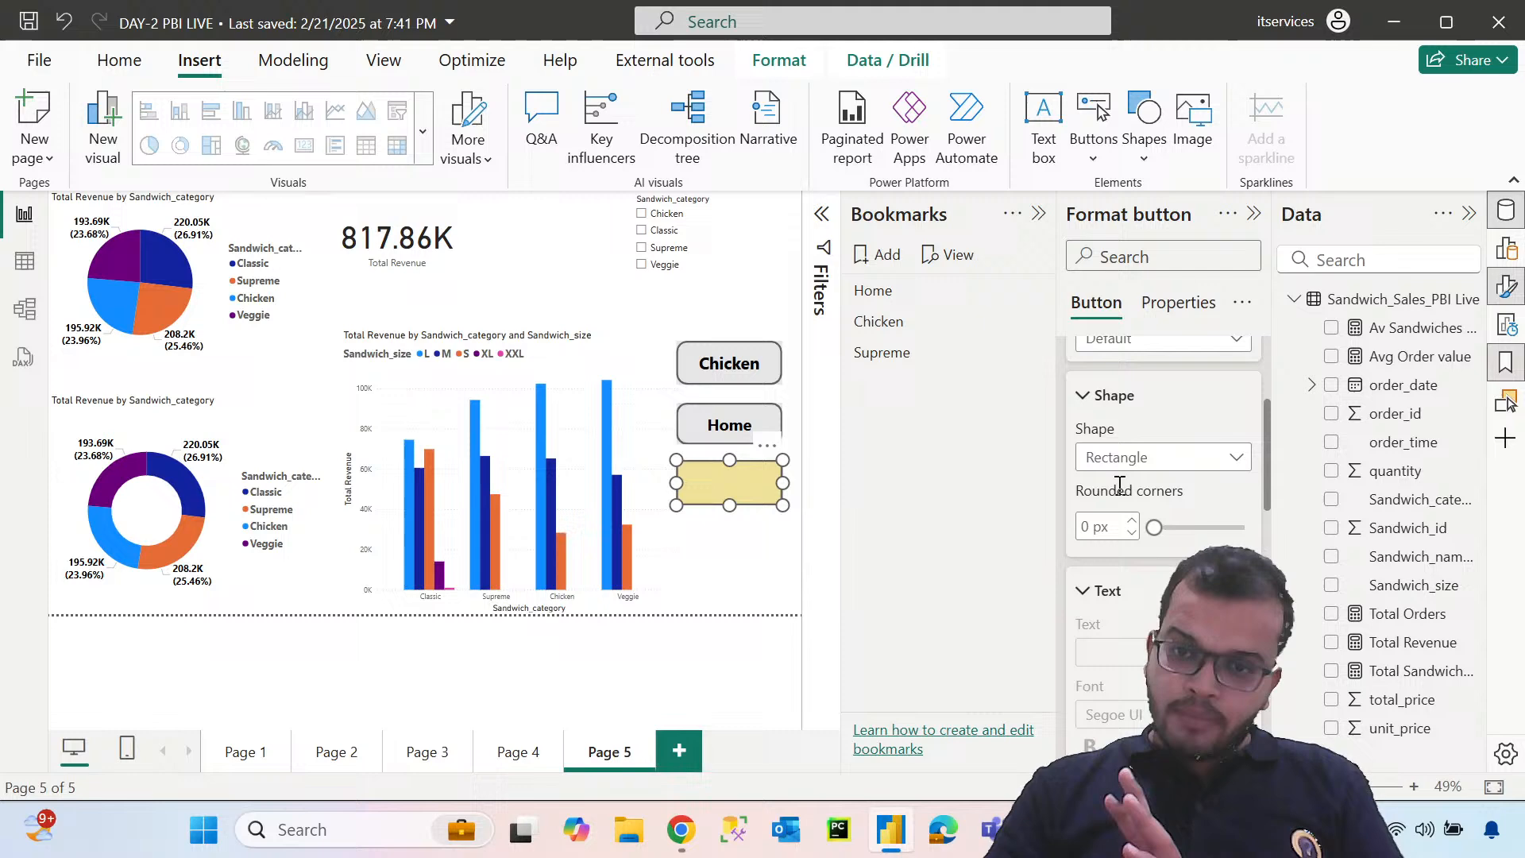
{"action": "left_click", "coordinate": [1151, 457]}
{"action": "left_click", "coordinate": [1174, 337]}
Turn on the yellow button's text in its default state and enter PAGE 1 as the label
{"action": "scroll", "coordinate": [1159, 445], "scroll_direction": "down", "scroll_amount": 5}
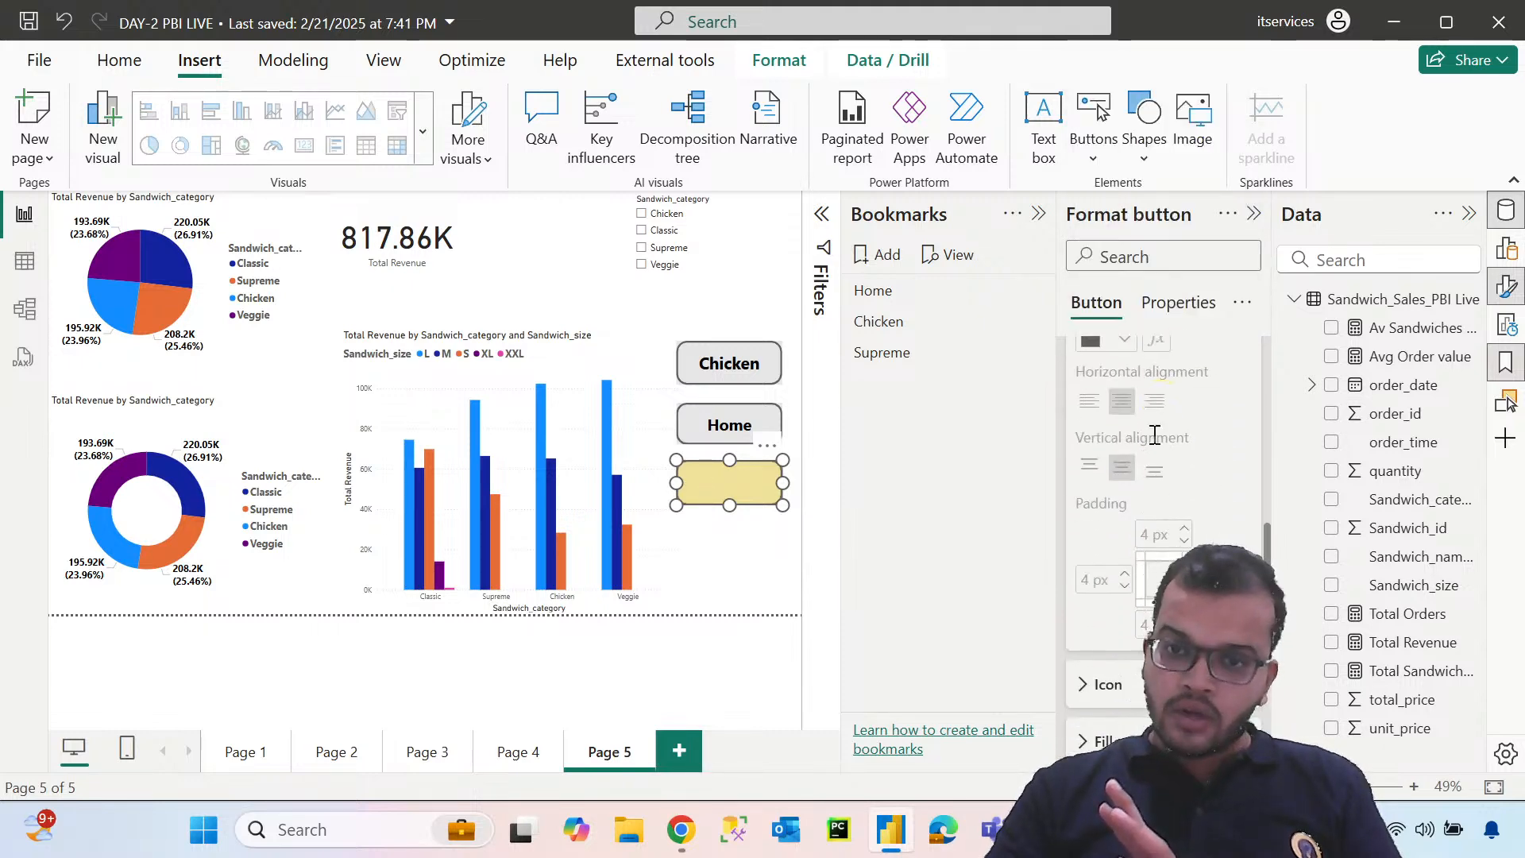
{"action": "scroll", "coordinate": [1133, 484], "scroll_direction": "down", "scroll_amount": 3}
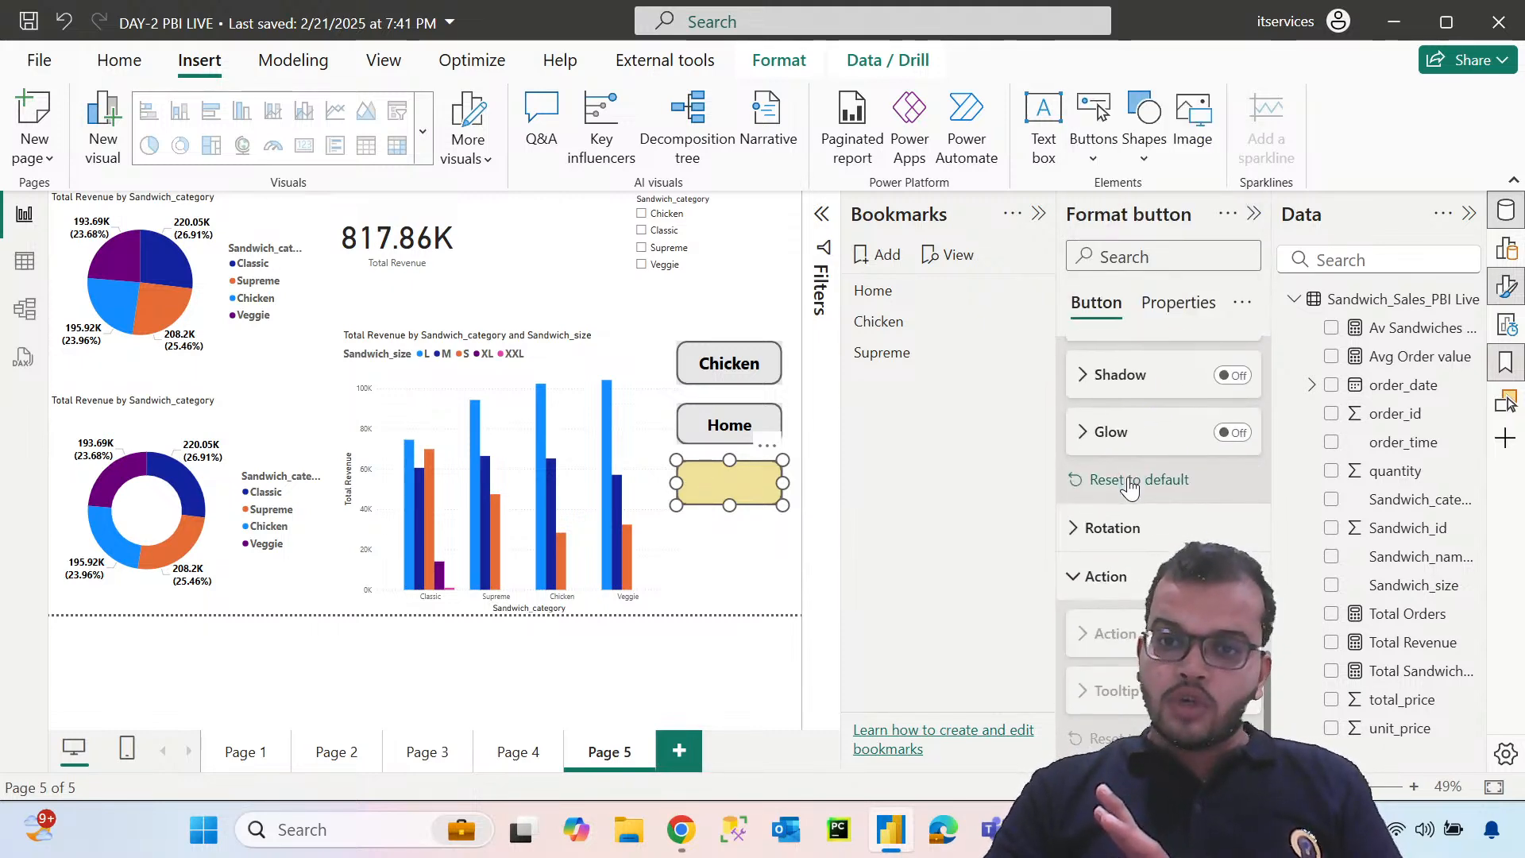
{"action": "scroll", "coordinate": [1132, 484], "scroll_direction": "up", "scroll_amount": 5}
{"action": "scroll", "coordinate": [1132, 485], "scroll_direction": "up", "scroll_amount": 5}
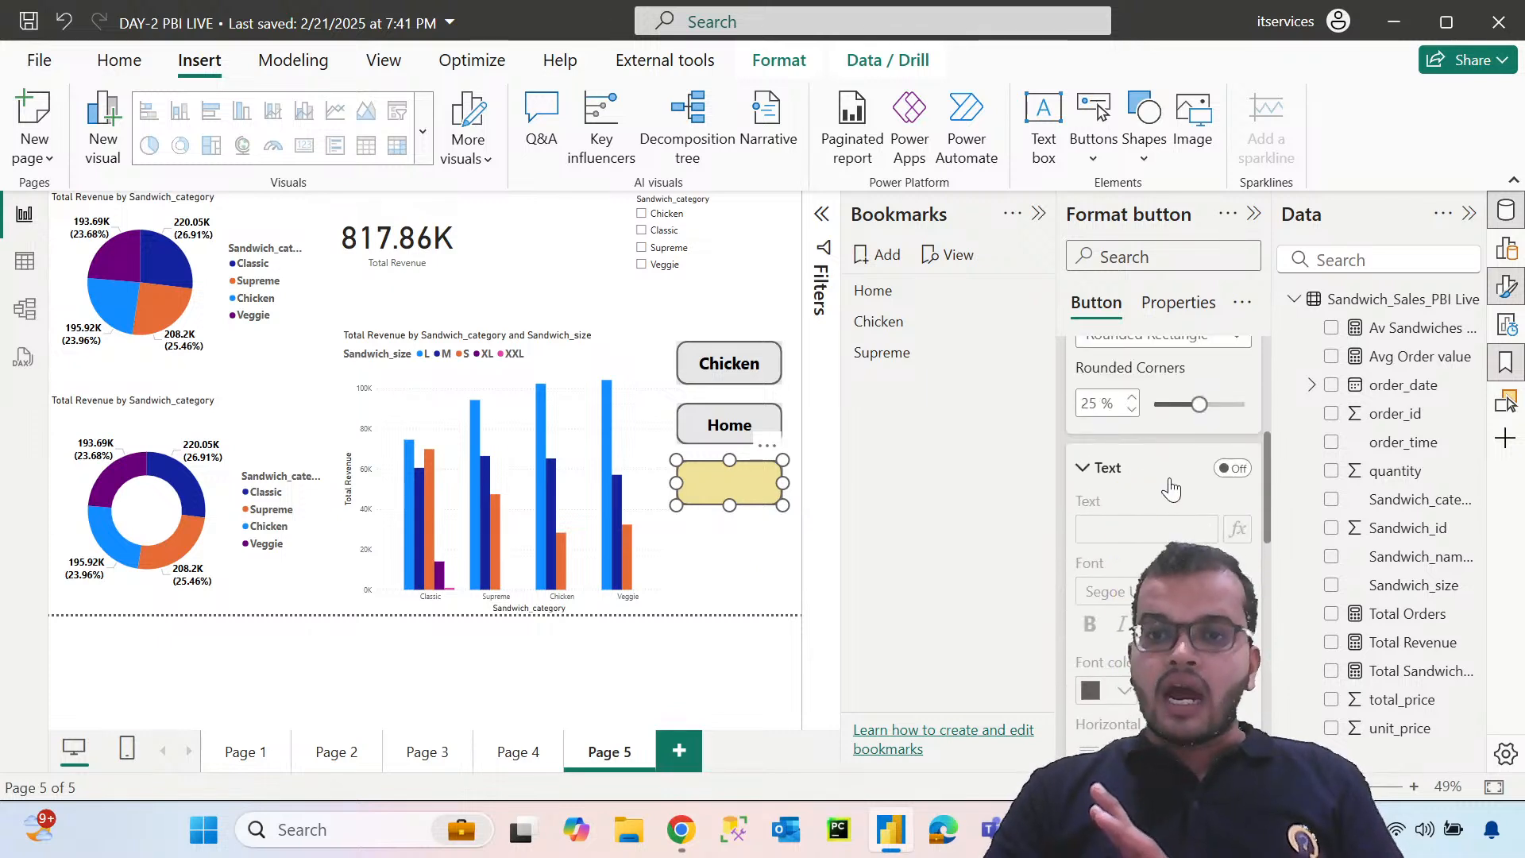
{"action": "left_click", "coordinate": [1225, 470]}
{"action": "left_click", "coordinate": [1161, 528]}
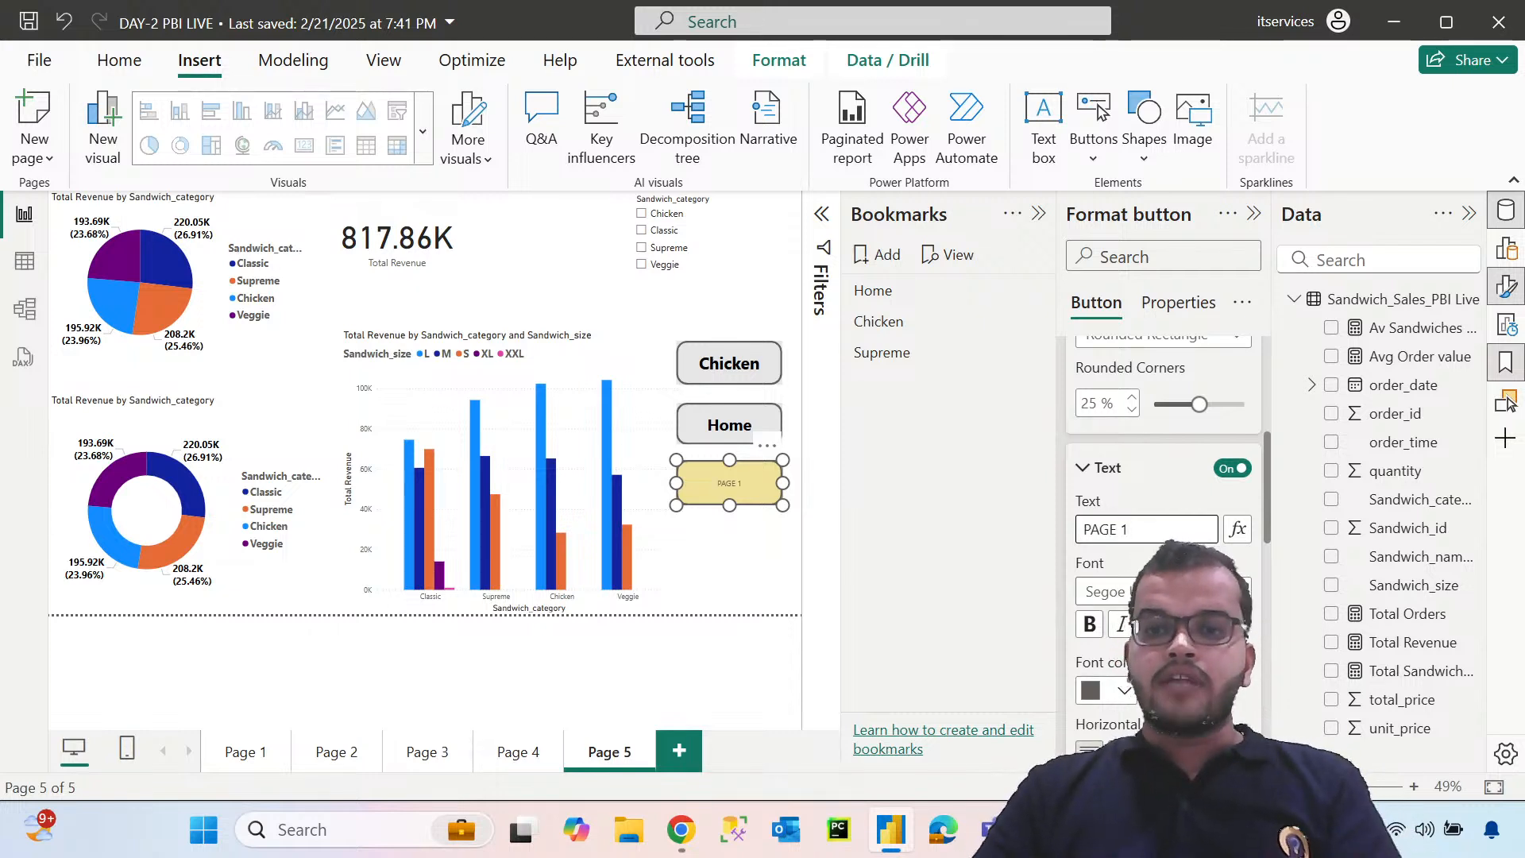
Format the PAGE 1 button's text in bold Segoe UI at a larger size, in black
{"action": "left_click", "coordinate": [1163, 592]}
{"action": "left_click", "coordinate": [1168, 470]}
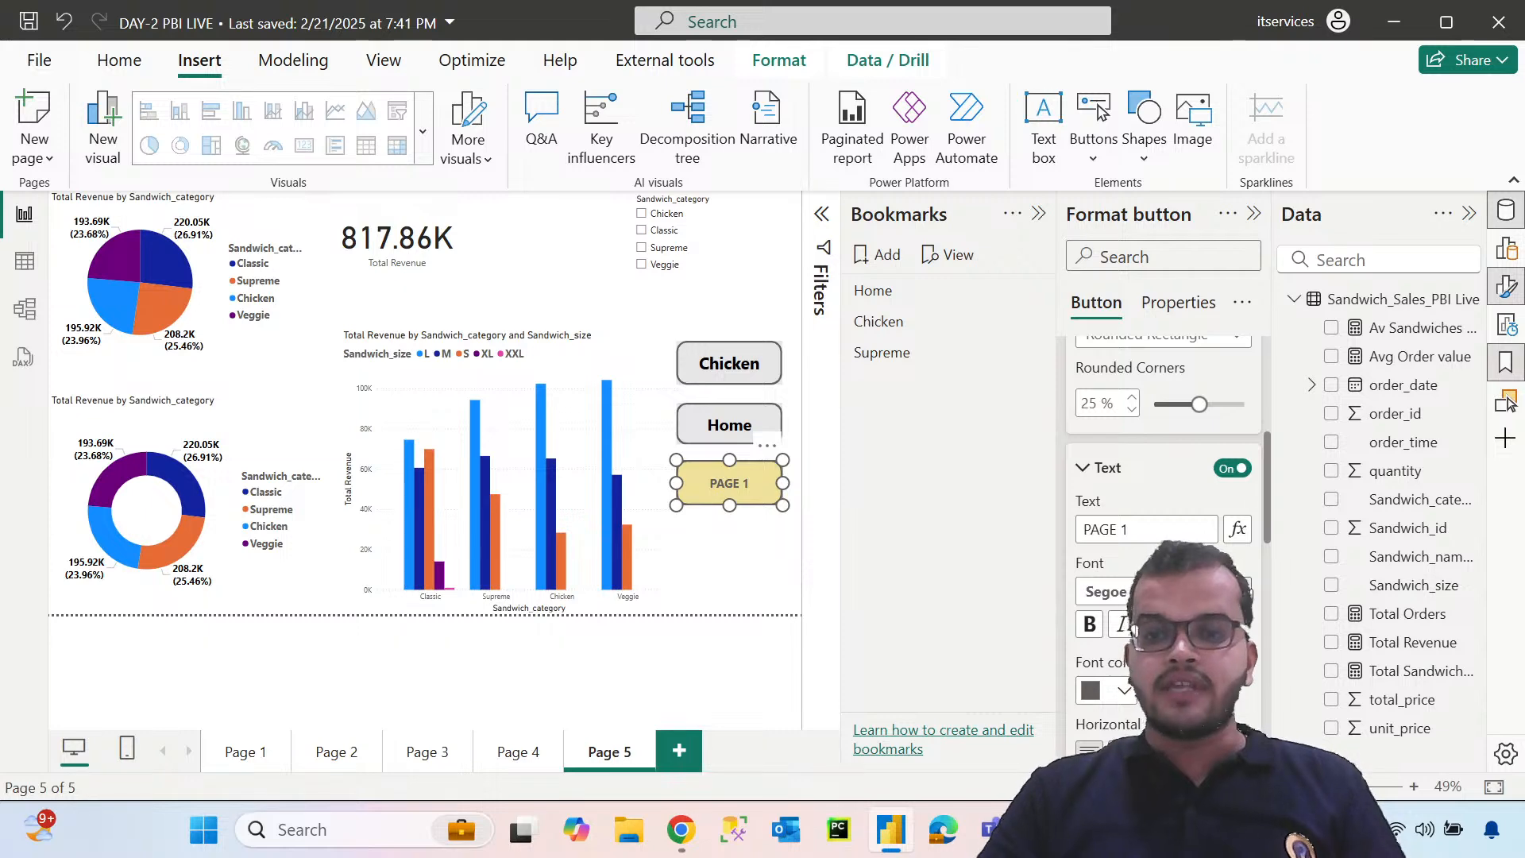
{"action": "left_click", "coordinate": [1111, 690]}
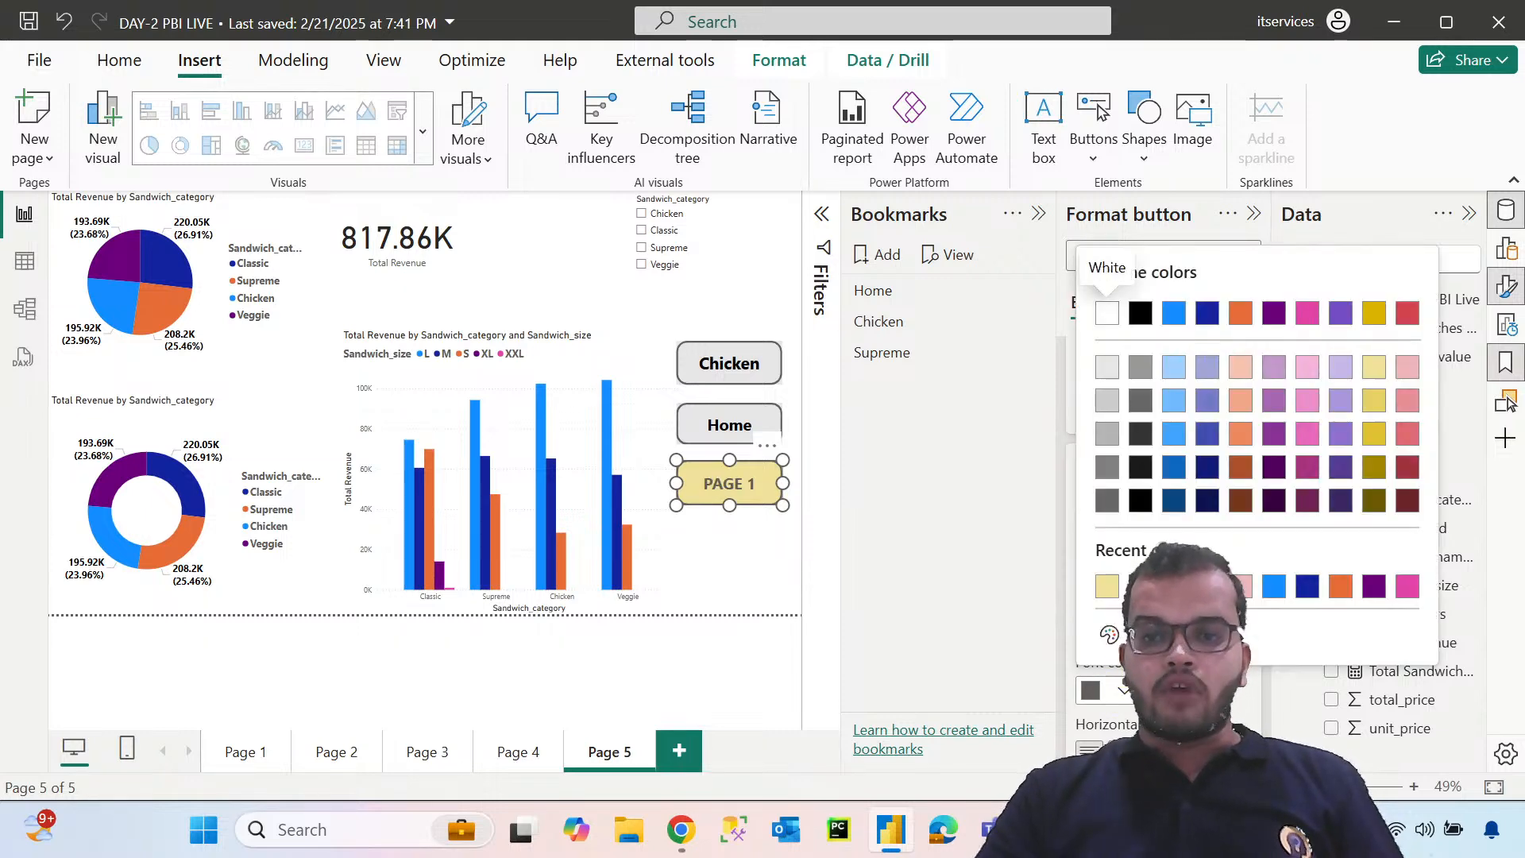
{"action": "left_click", "coordinate": [1139, 500]}
{"action": "scroll", "coordinate": [1081, 483], "scroll_direction": "up", "scroll_amount": 3}
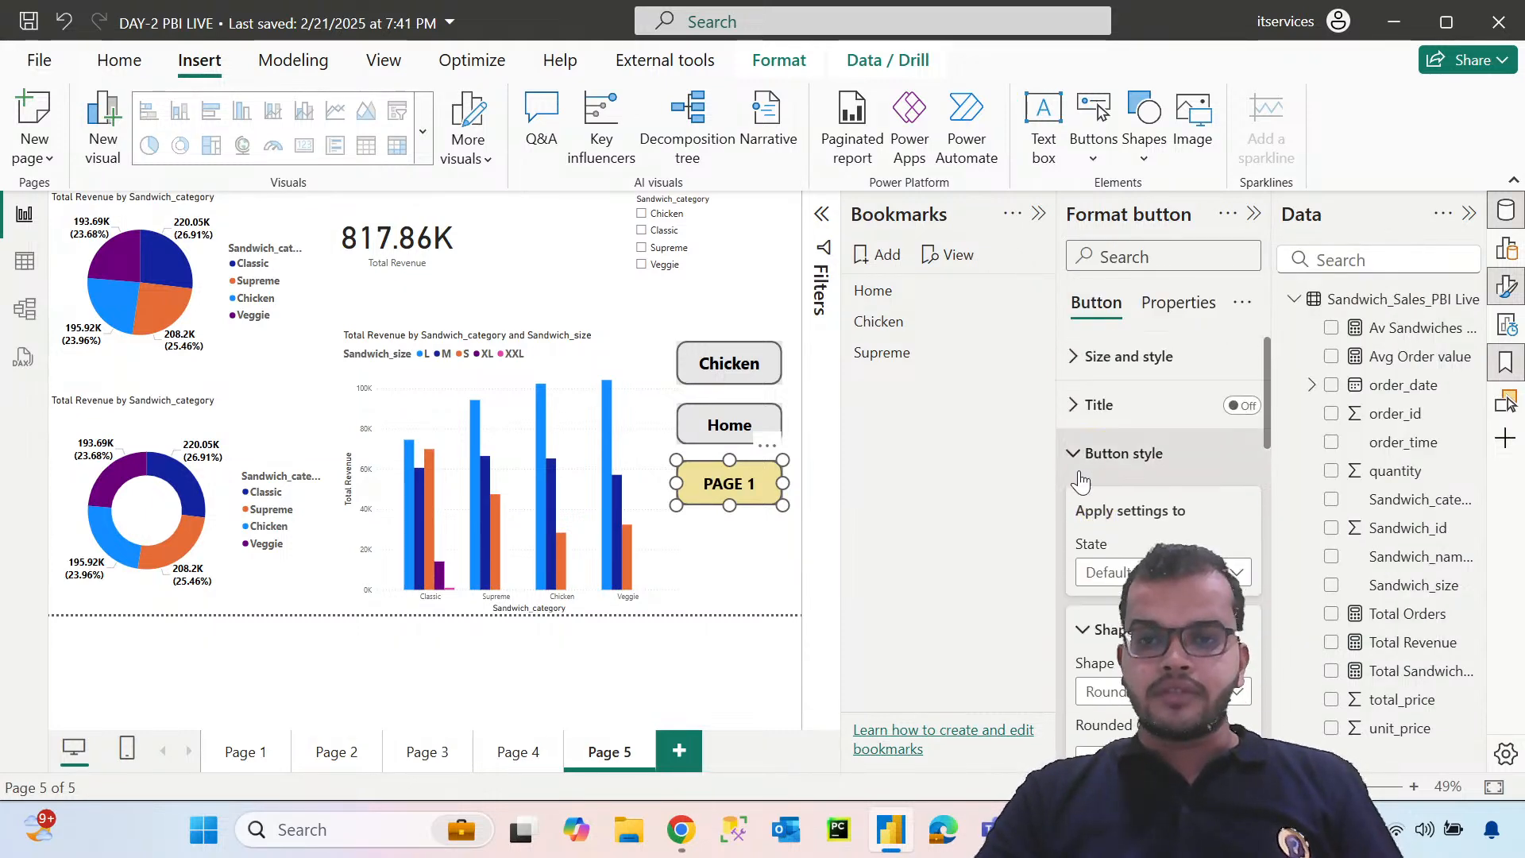
{"action": "left_click", "coordinate": [1080, 477]}
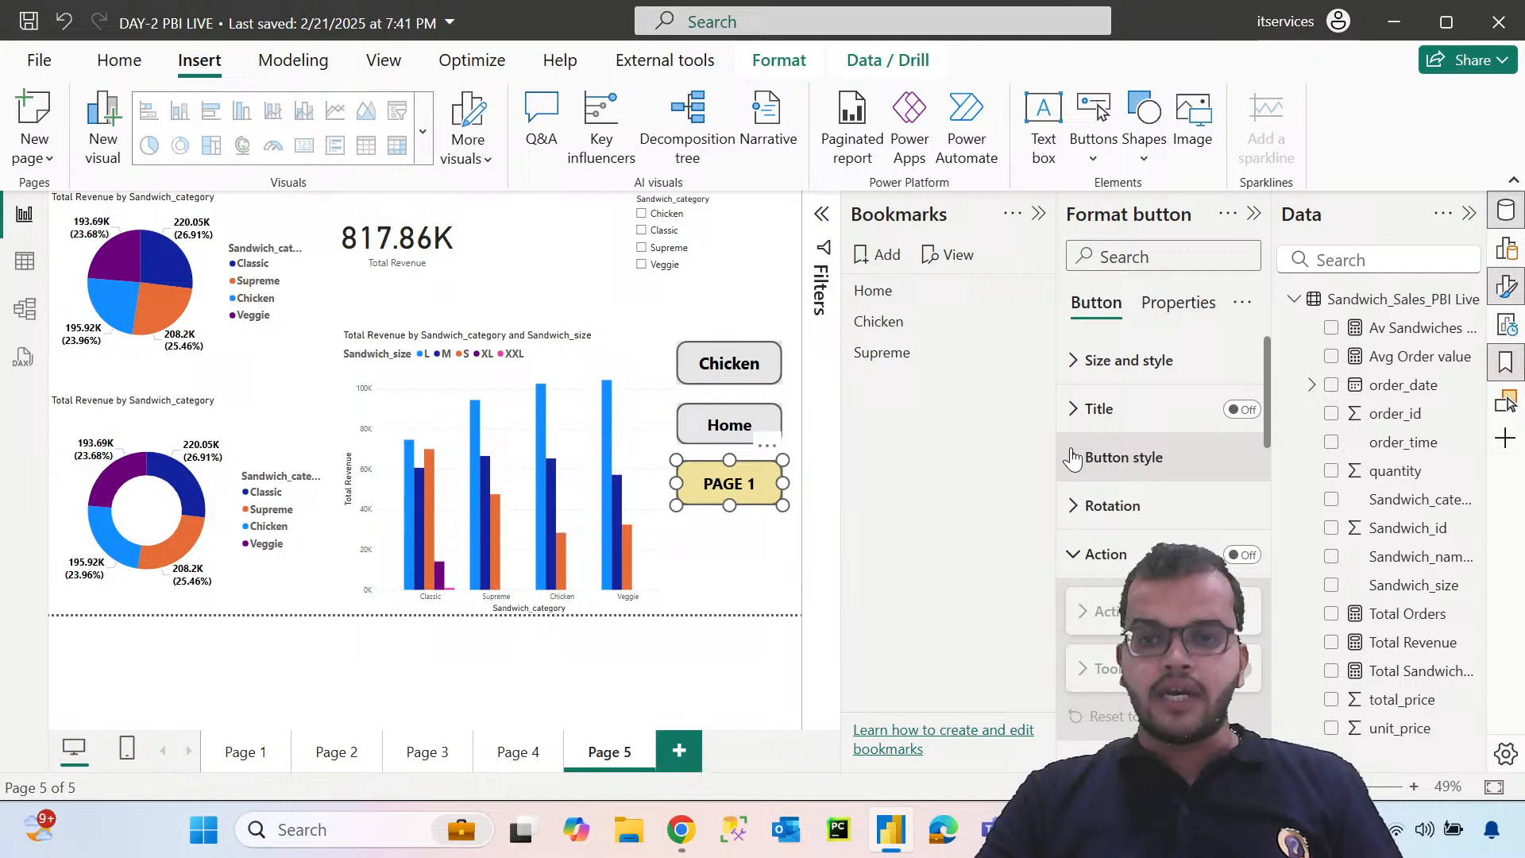
Turn on the PAGE 1 button's action and set it to Page navigation with Page 1 as the destination
{"action": "left_click", "coordinate": [766, 578]}
{"action": "left_click", "coordinate": [759, 487]}
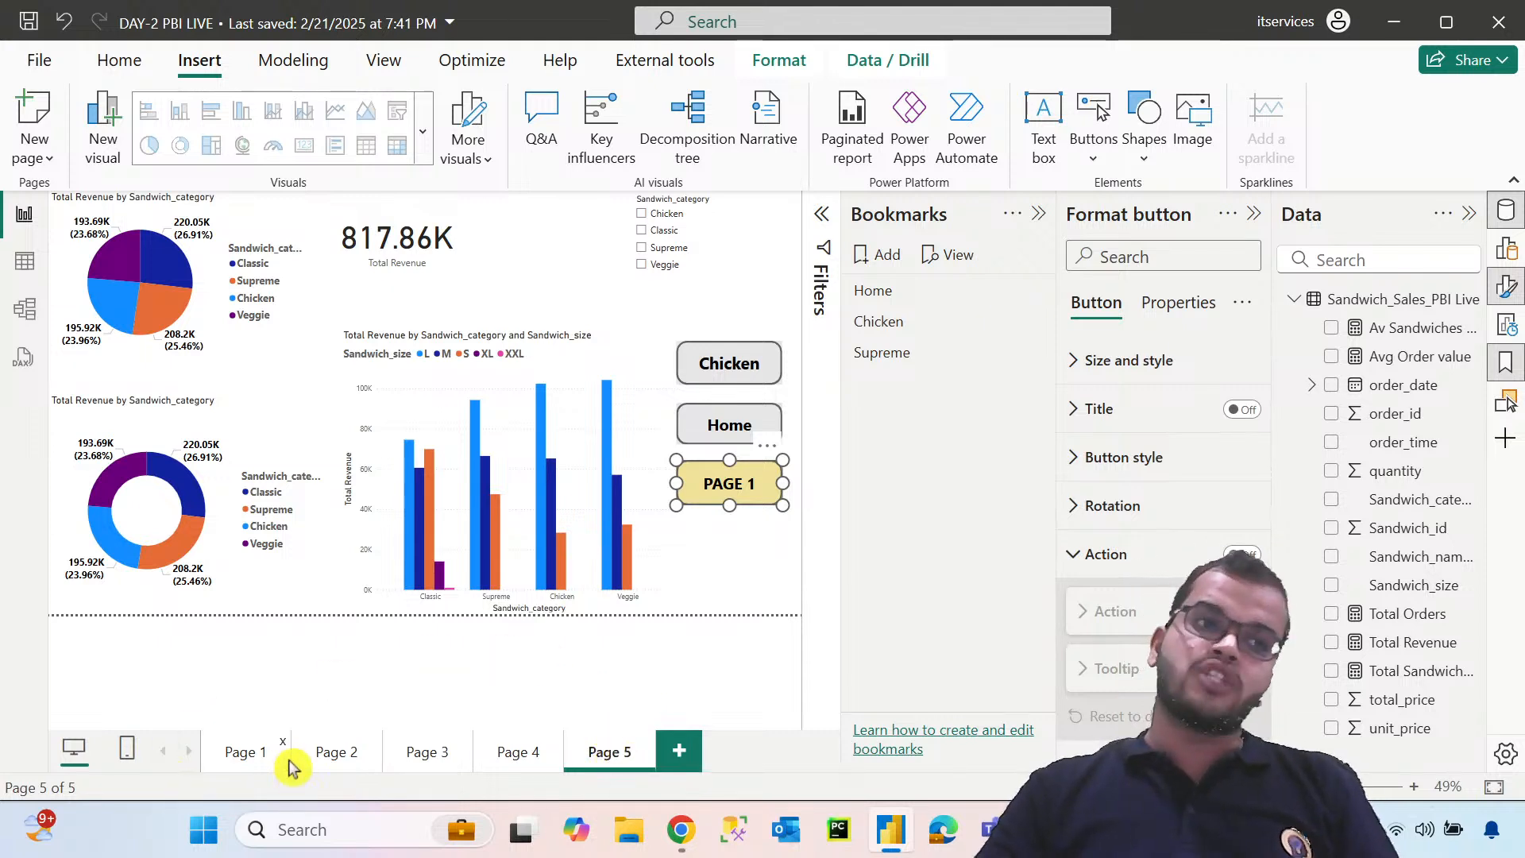
{"action": "left_click", "coordinate": [721, 506]}
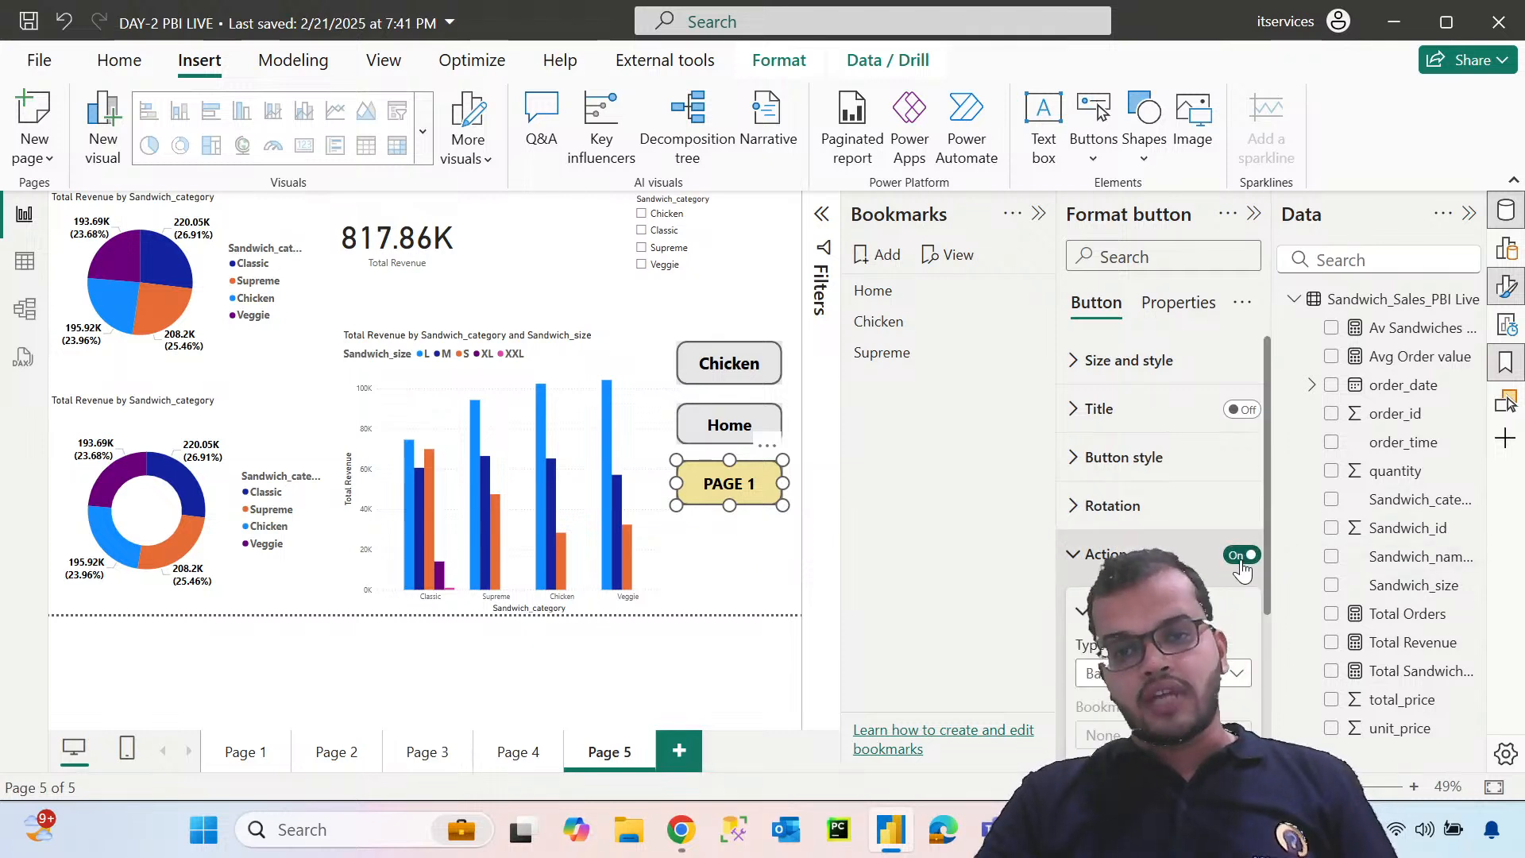
{"action": "scroll", "coordinate": [1241, 568], "scroll_direction": "down", "scroll_amount": 2}
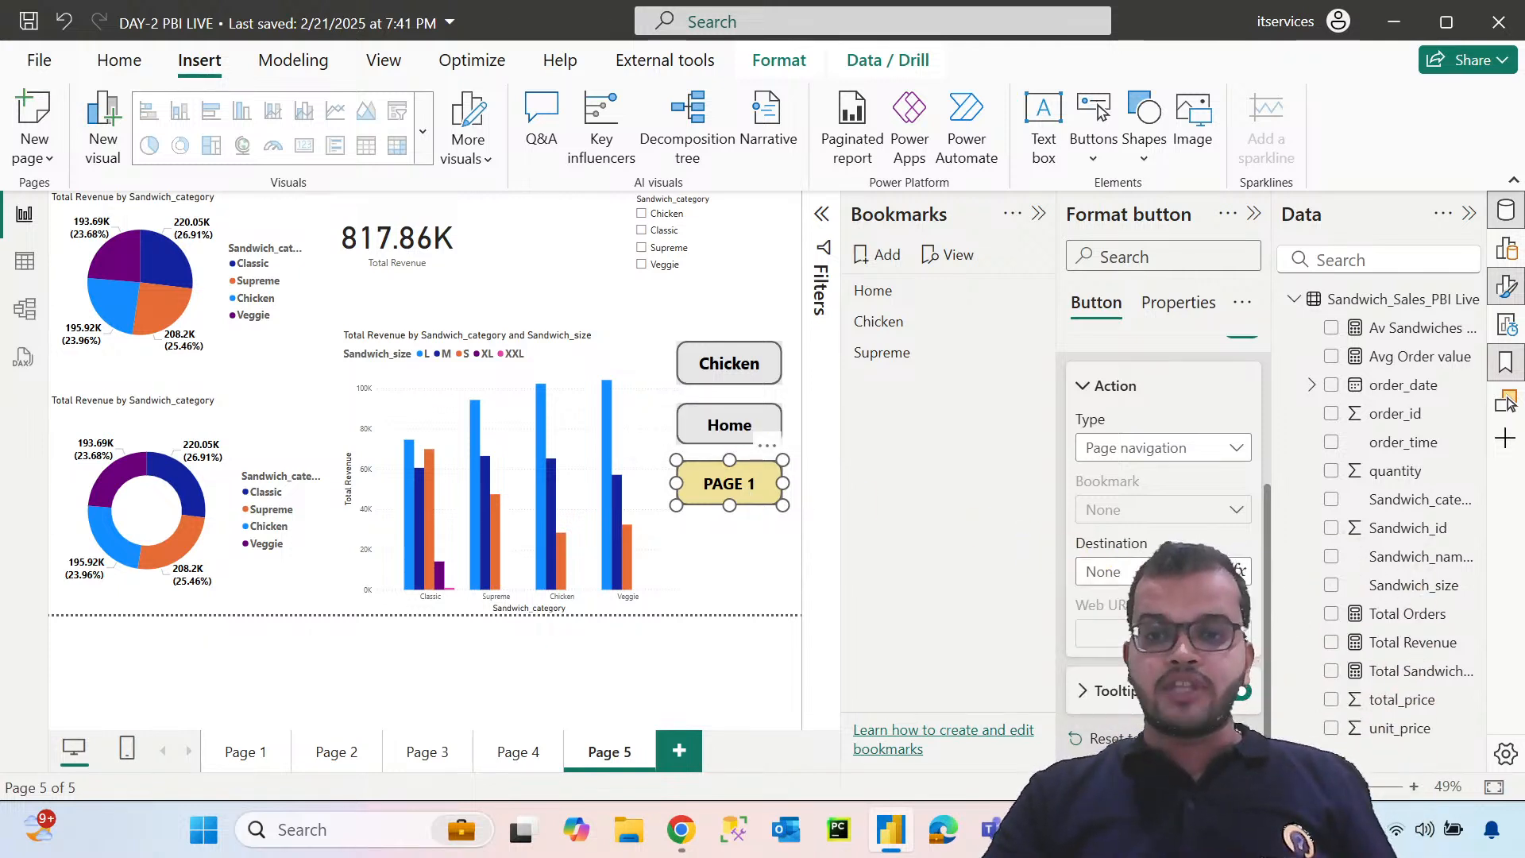
{"action": "left_click", "coordinate": [727, 564]}
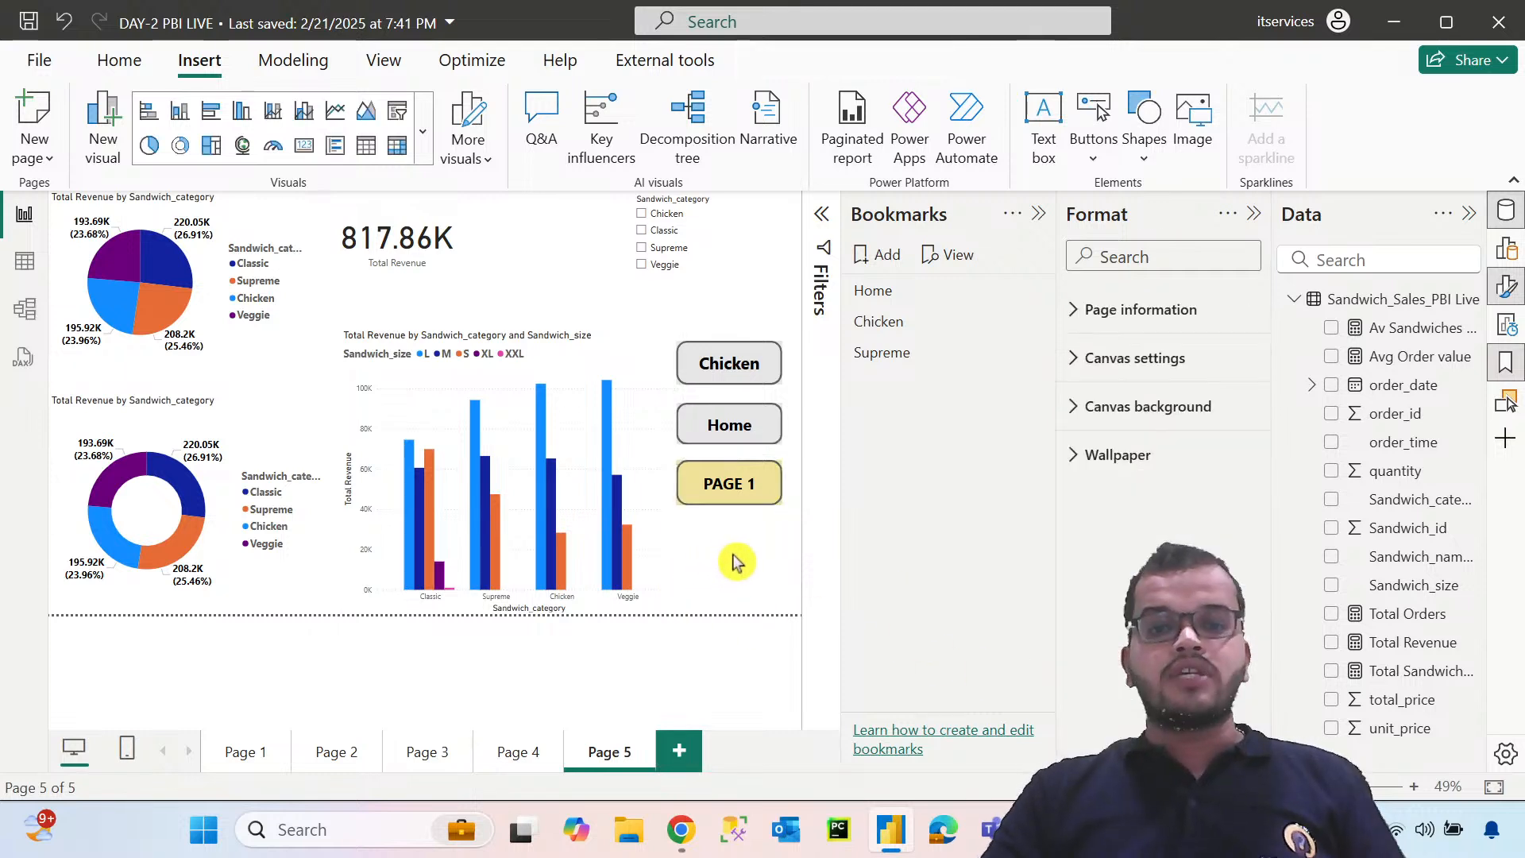
Test the PAGE 1 button's page navigation twice, returning to Page 5 after each try
{"action": "left_click", "coordinate": [753, 491], "text": "ctrl"}
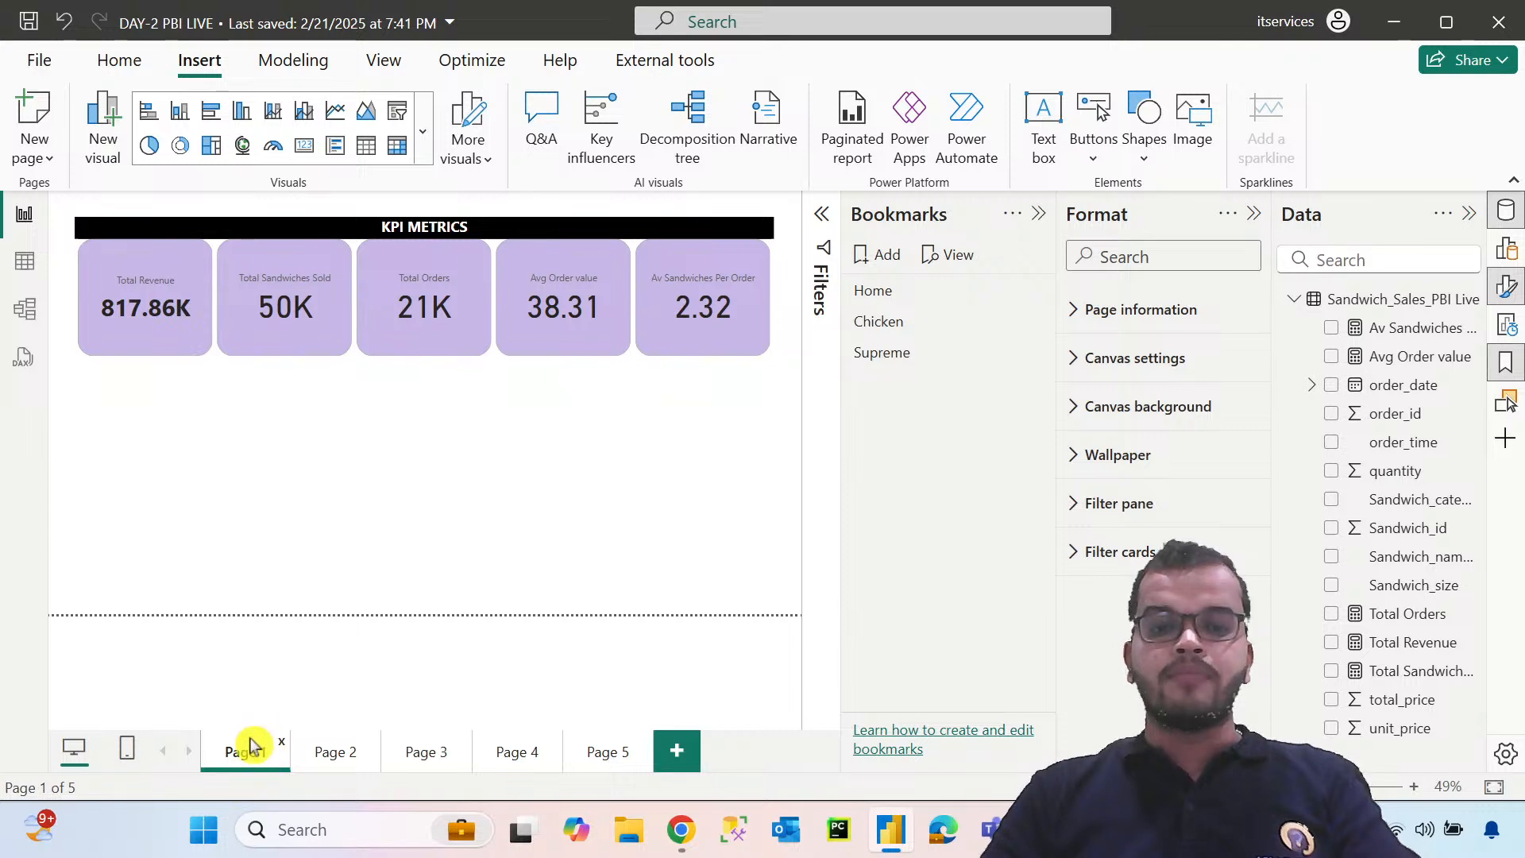
{"action": "left_click", "coordinate": [620, 759]}
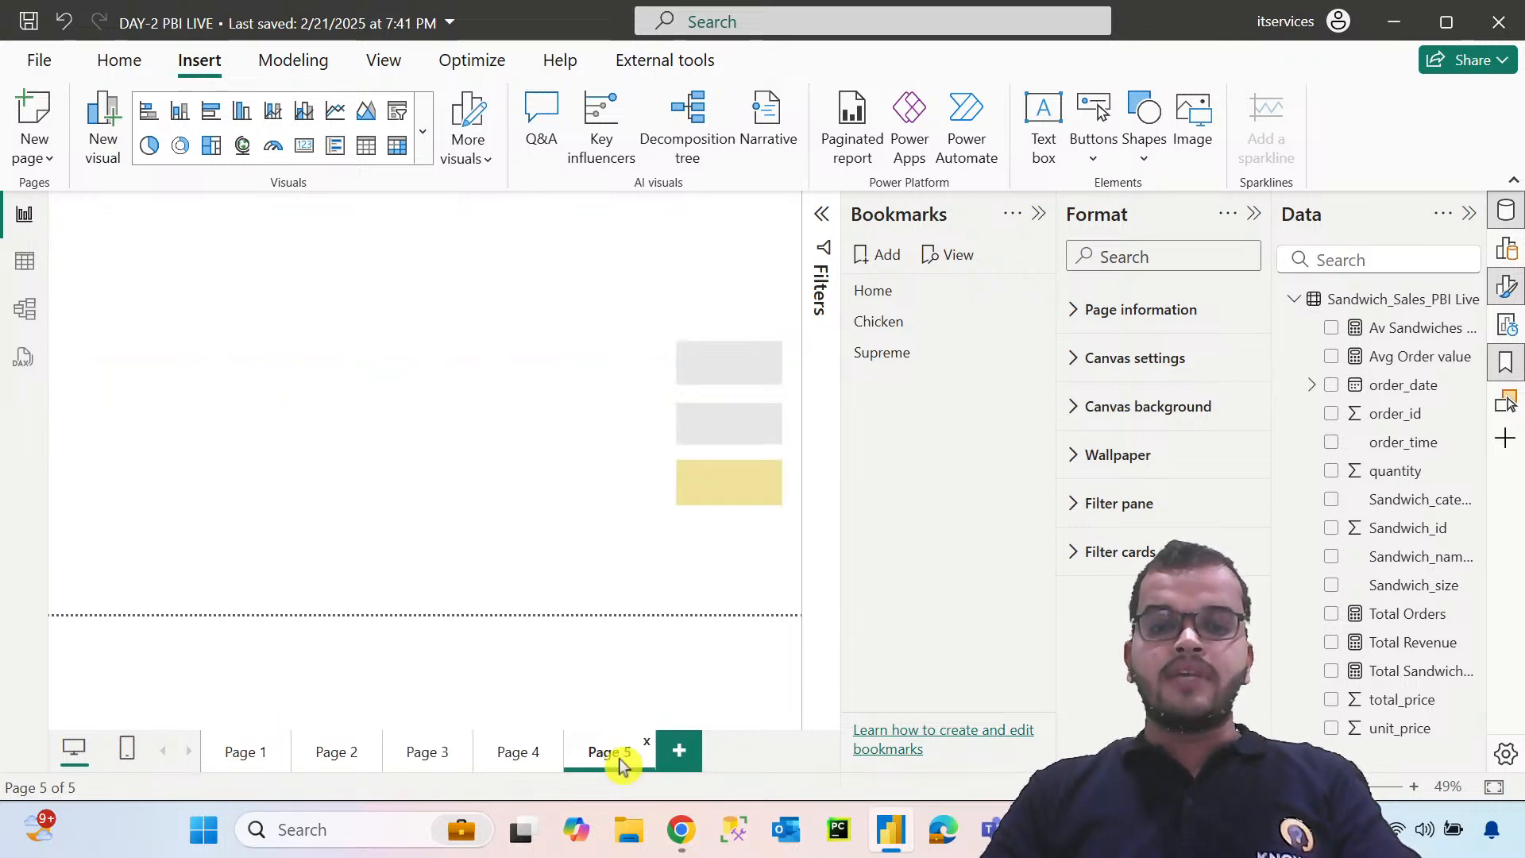
{"action": "left_click", "coordinate": [732, 497], "text": "ctrl"}
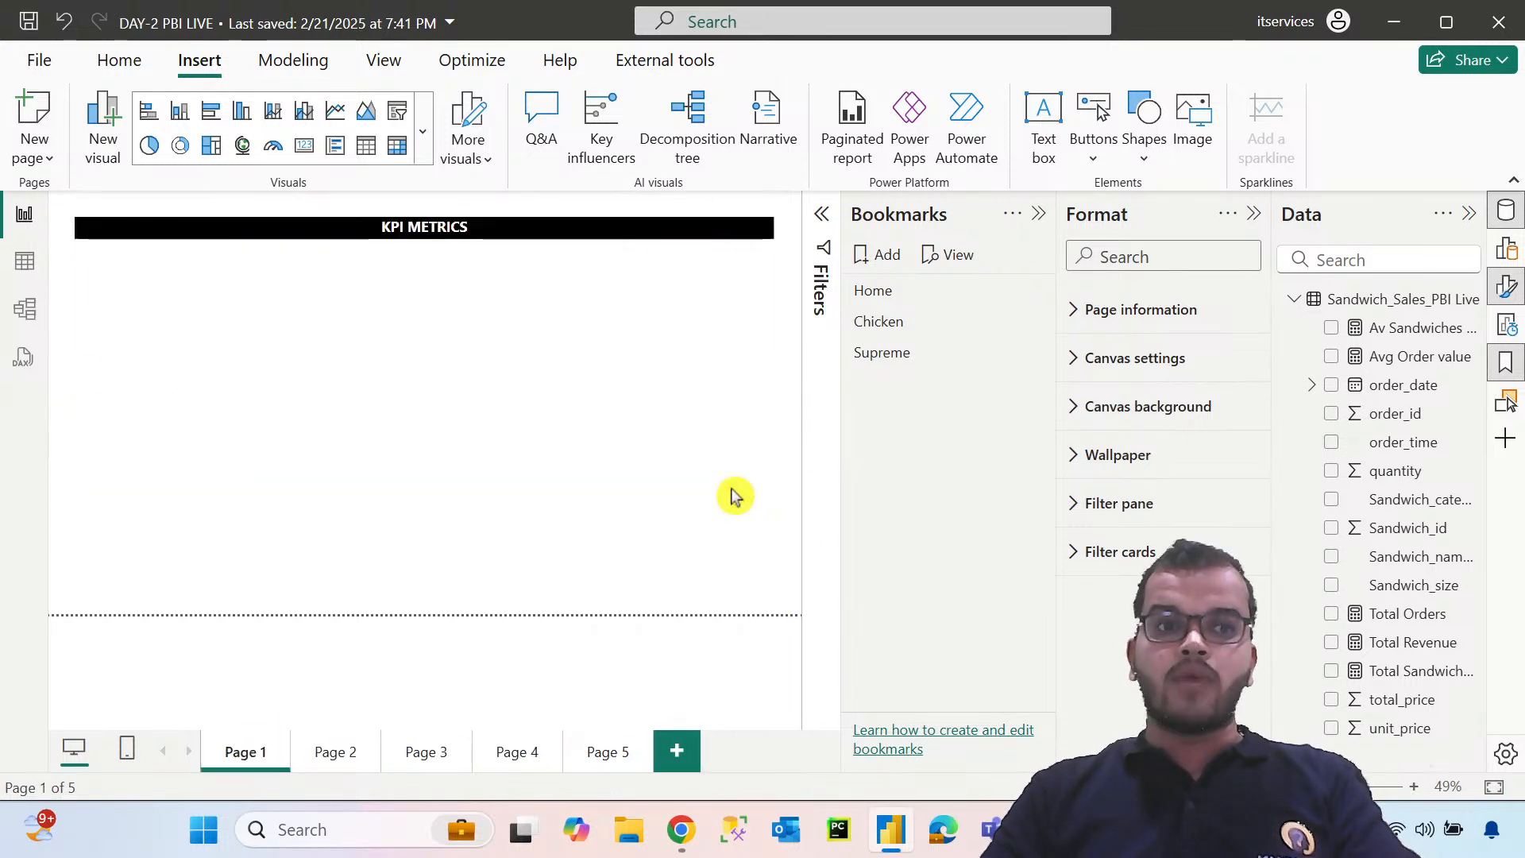
{"action": "left_click", "coordinate": [614, 758]}
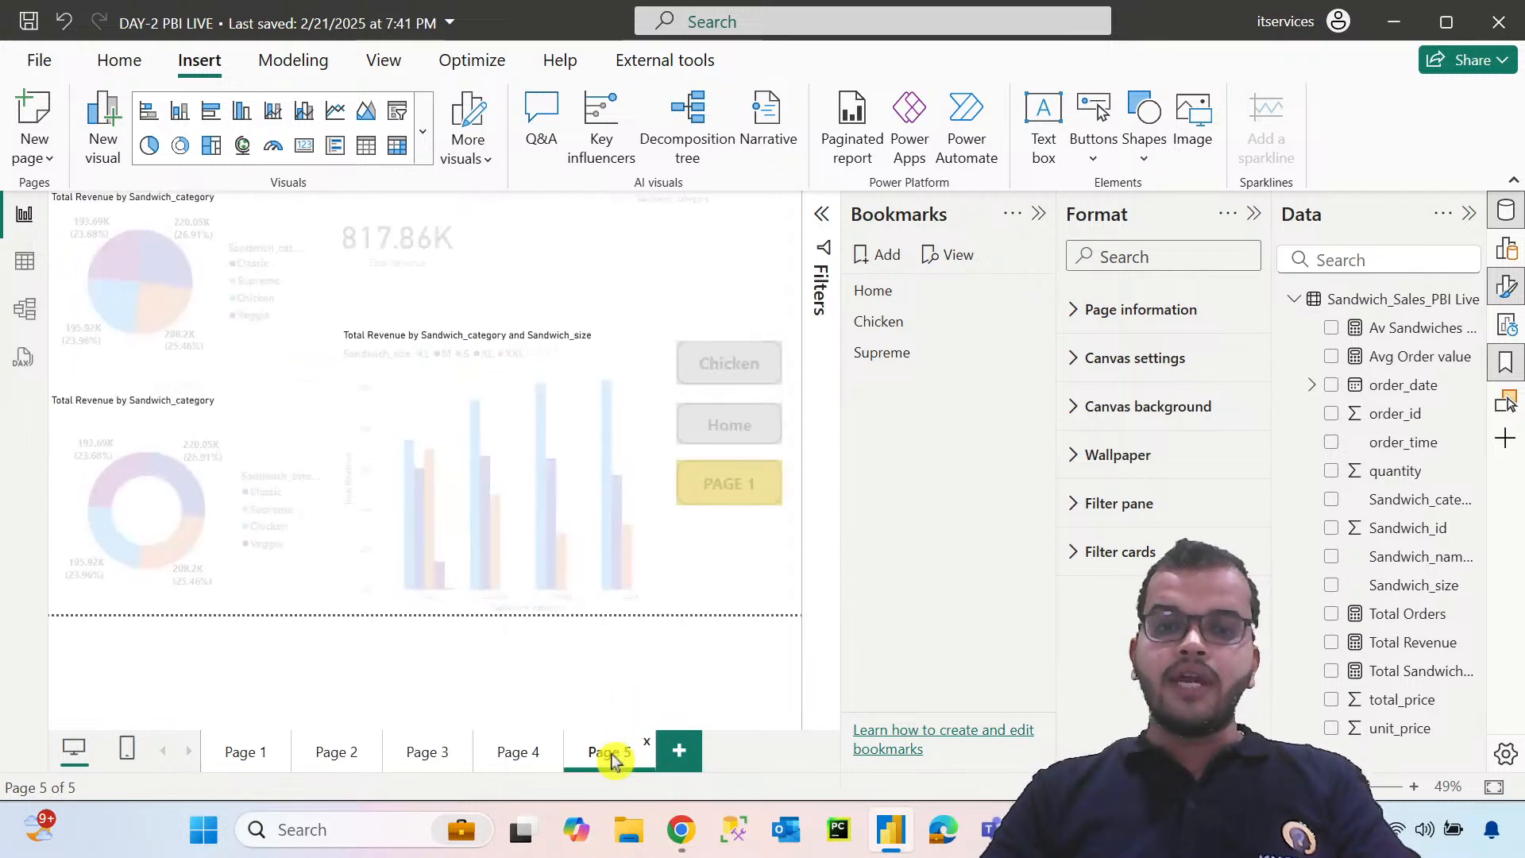
Test the Chicken, Home and PAGE 1 buttons in turn, and return to Page 5
{"action": "left_click", "coordinate": [728, 366], "text": "ctrl"}
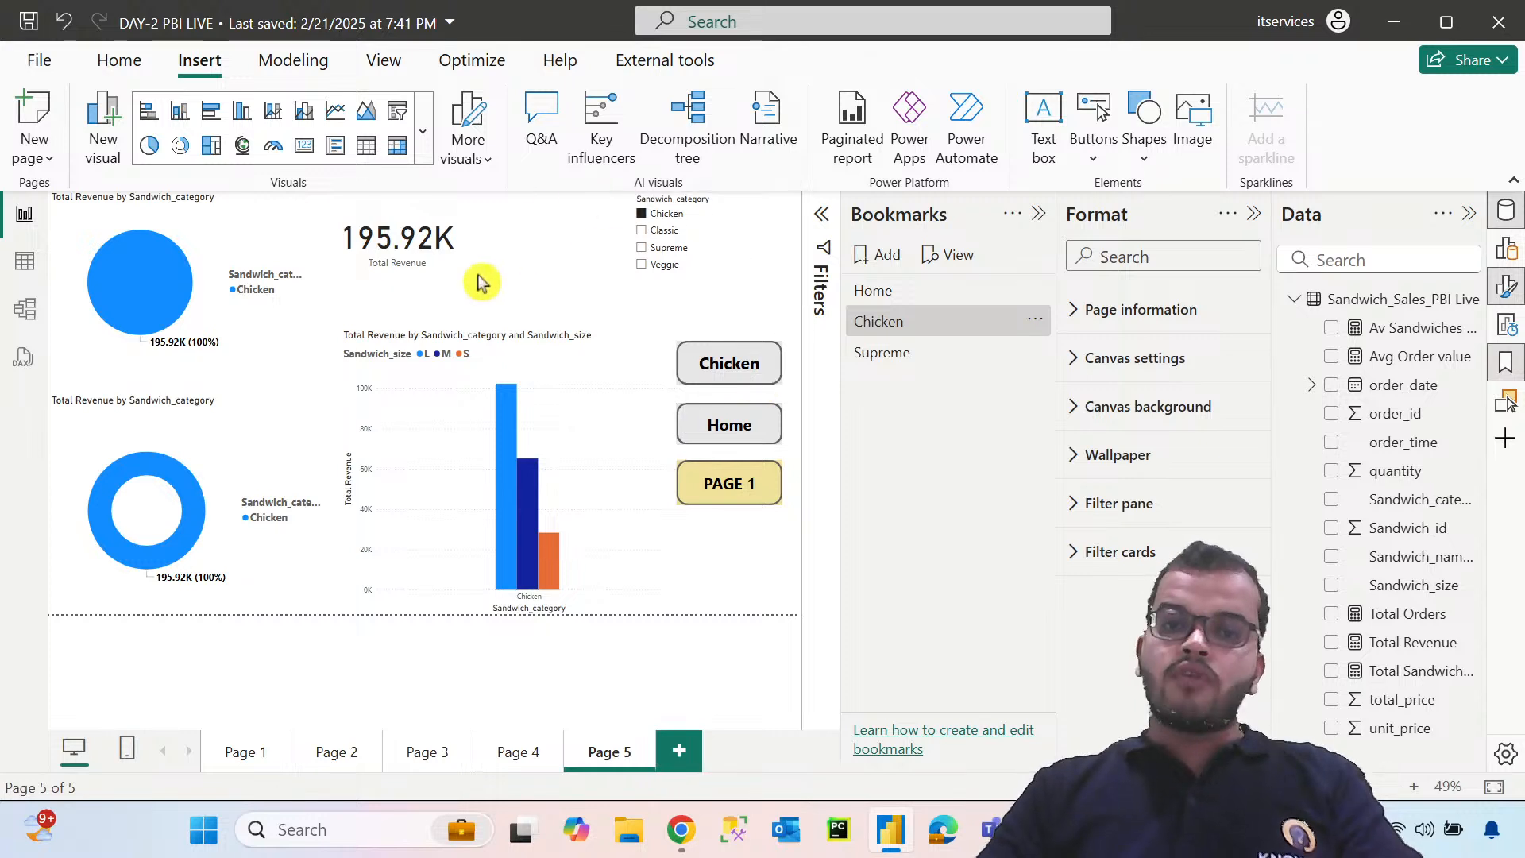
{"action": "left_click", "coordinate": [732, 443], "text": "ctrl"}
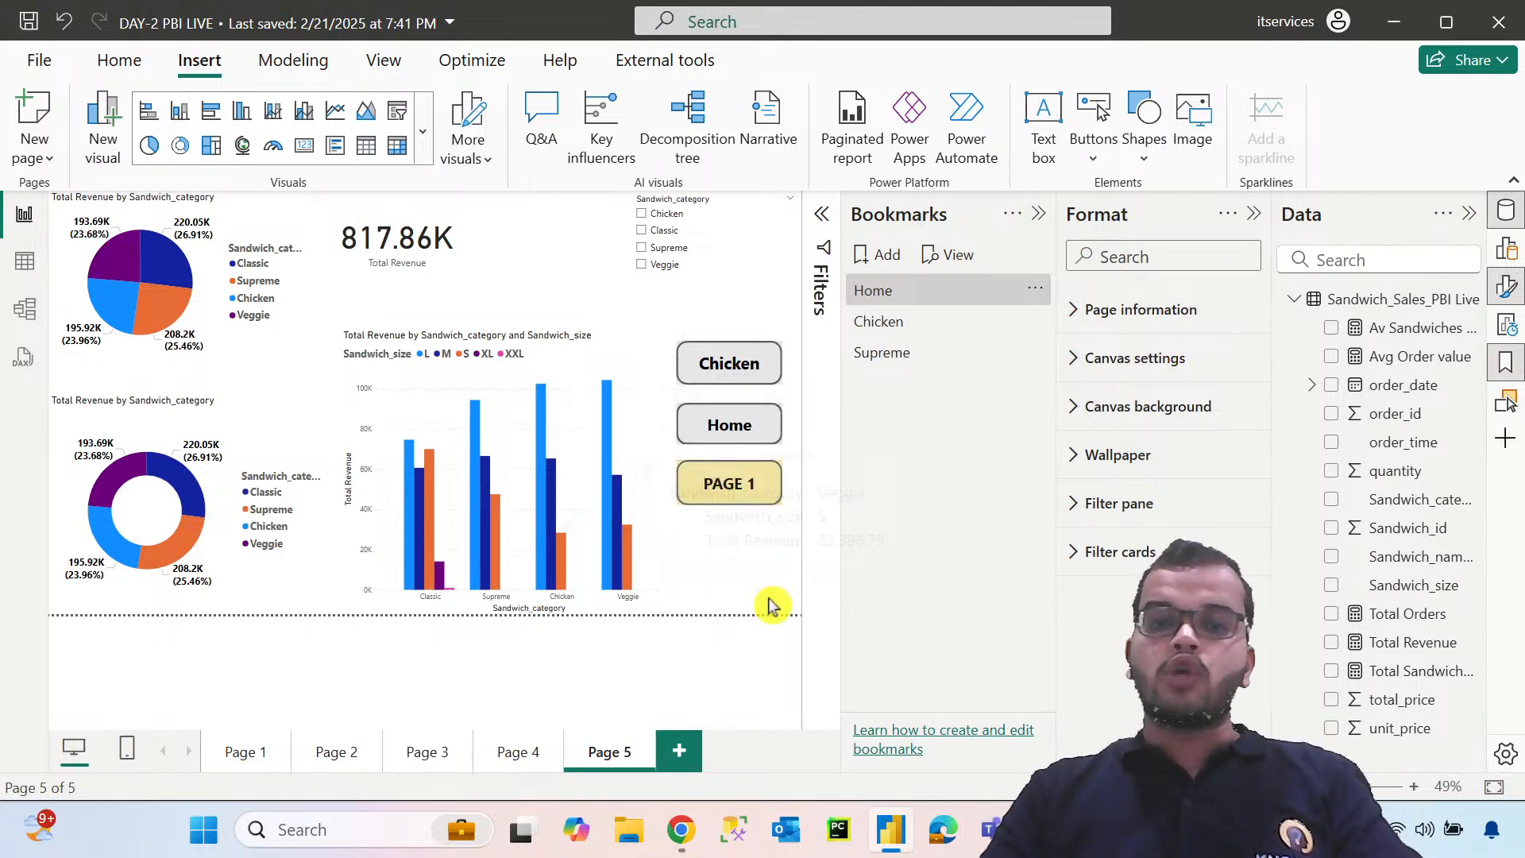
{"action": "left_click", "coordinate": [770, 490], "text": "ctrl"}
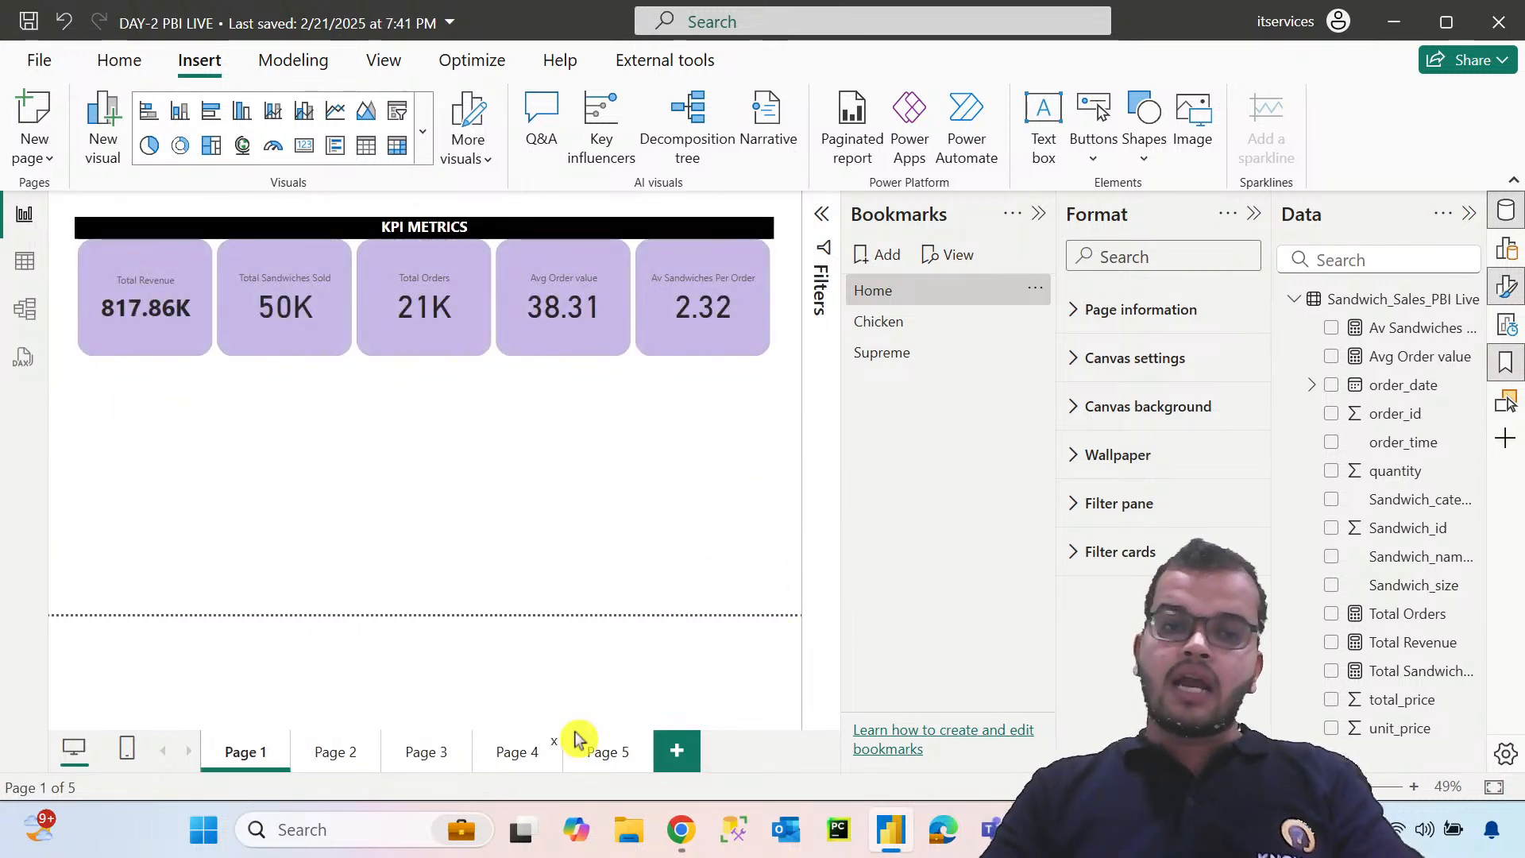
{"action": "left_click", "coordinate": [603, 755]}
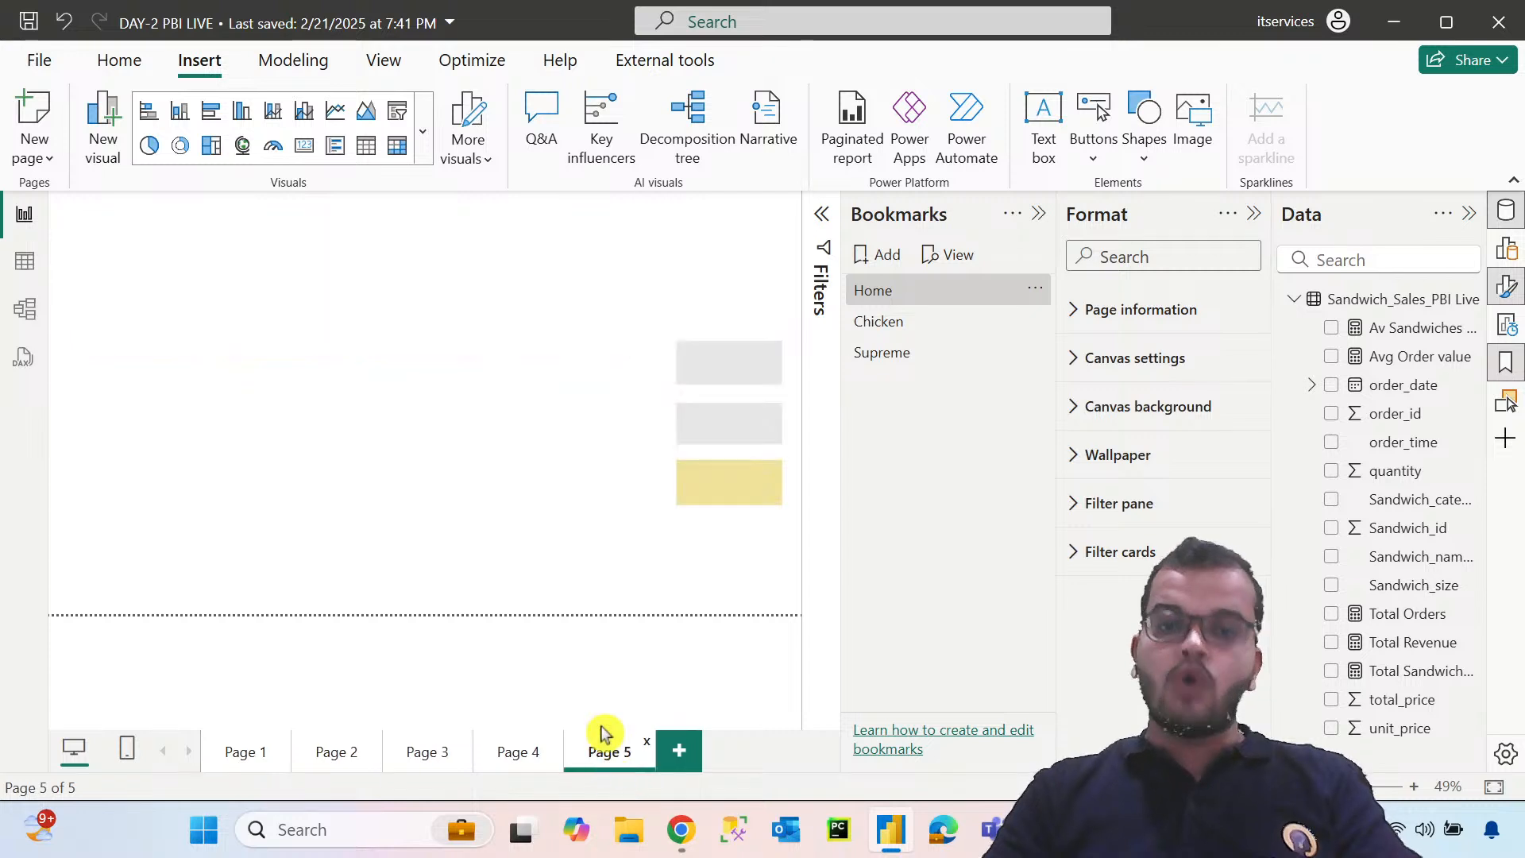